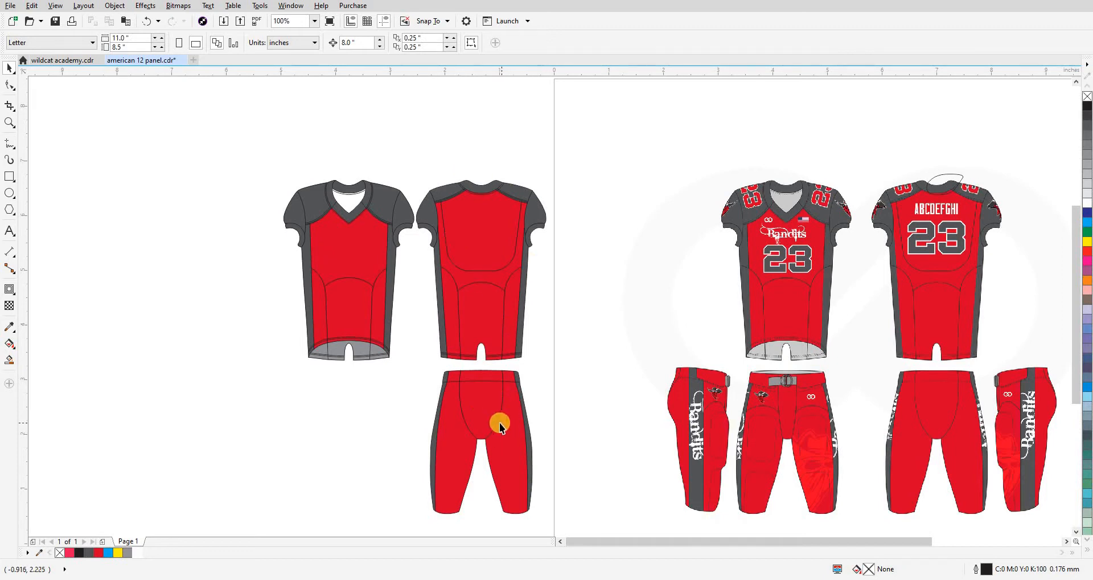
Draw a vertical 2-point line about 3.08 in long through the centre of the front pants view.
scroll(496, 412, "down", 1)
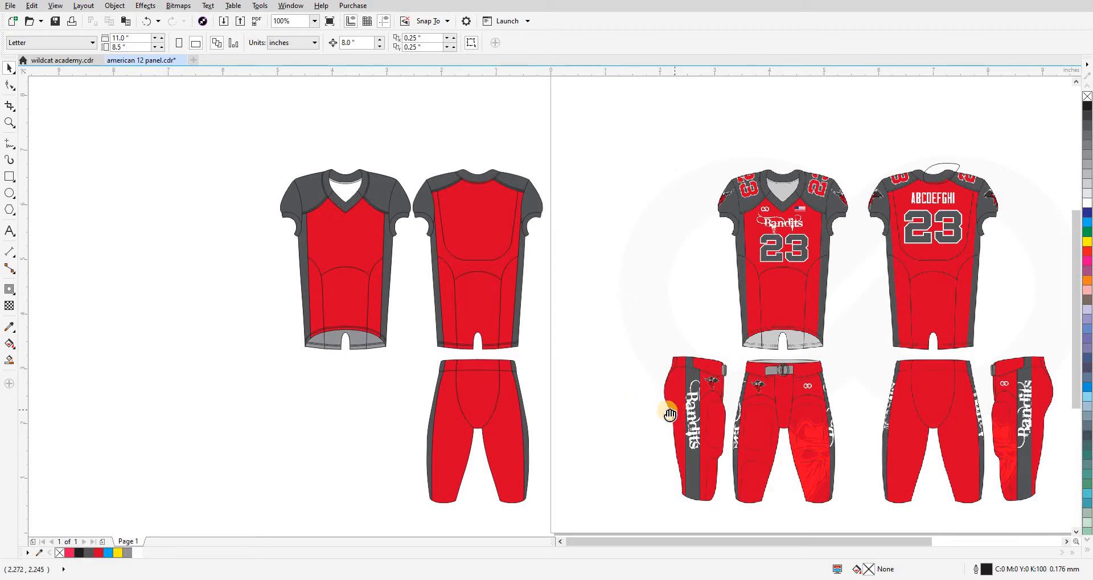
left_click_drag(669, 410, 655, 386)
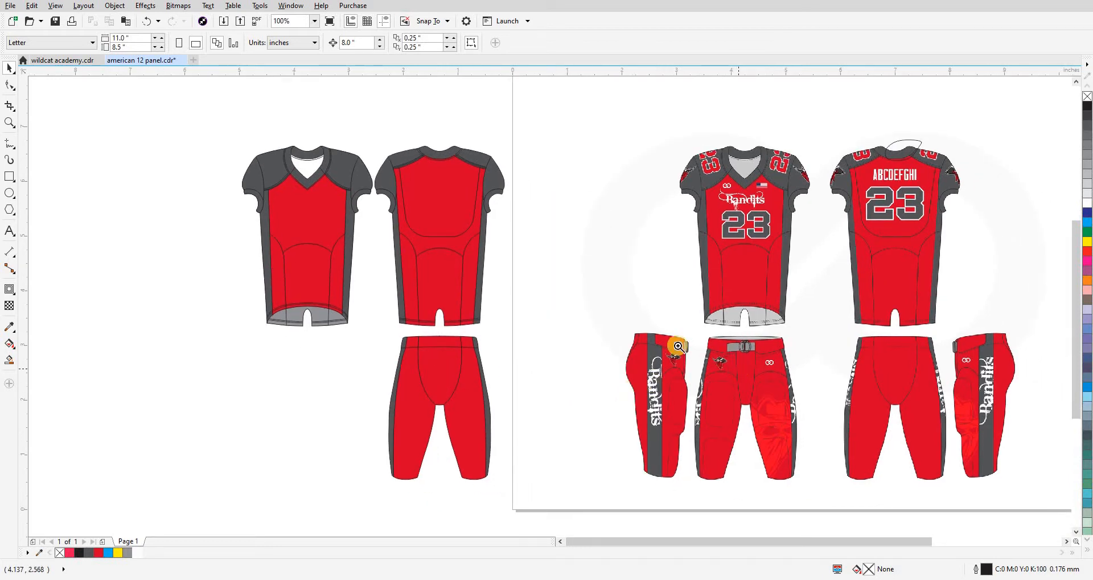
key("z")
left_click_drag(834, 497, 836, 498)
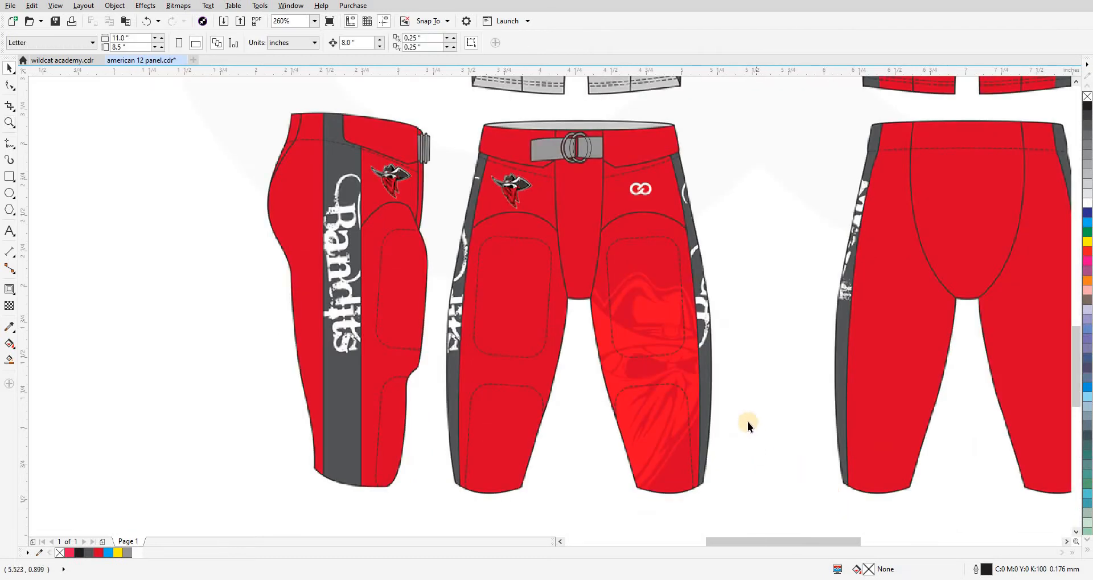
scroll(623, 221, "up", 1)
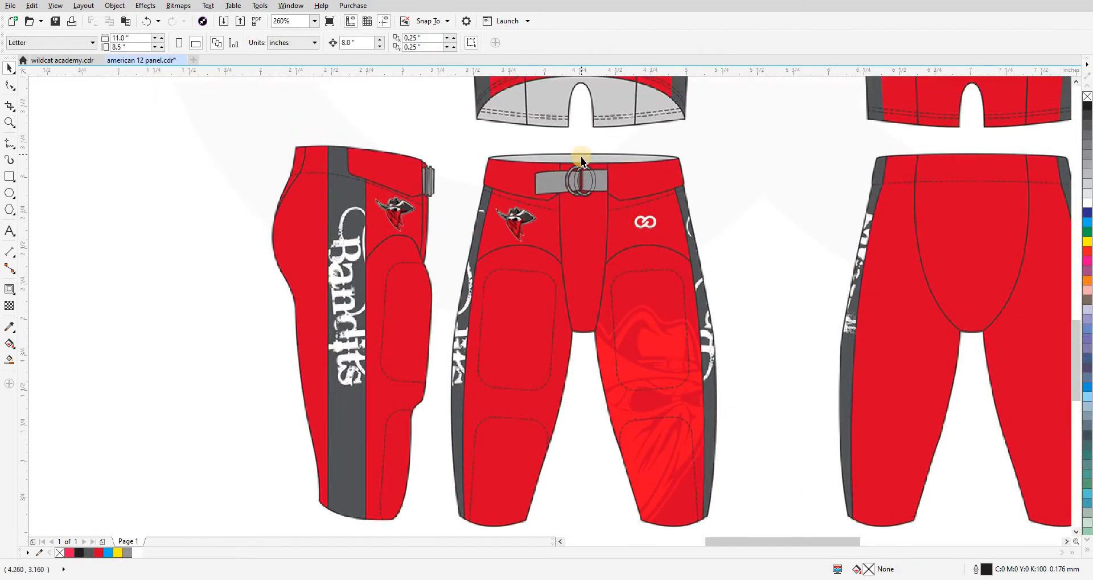
scroll(585, 225, "down", 1)
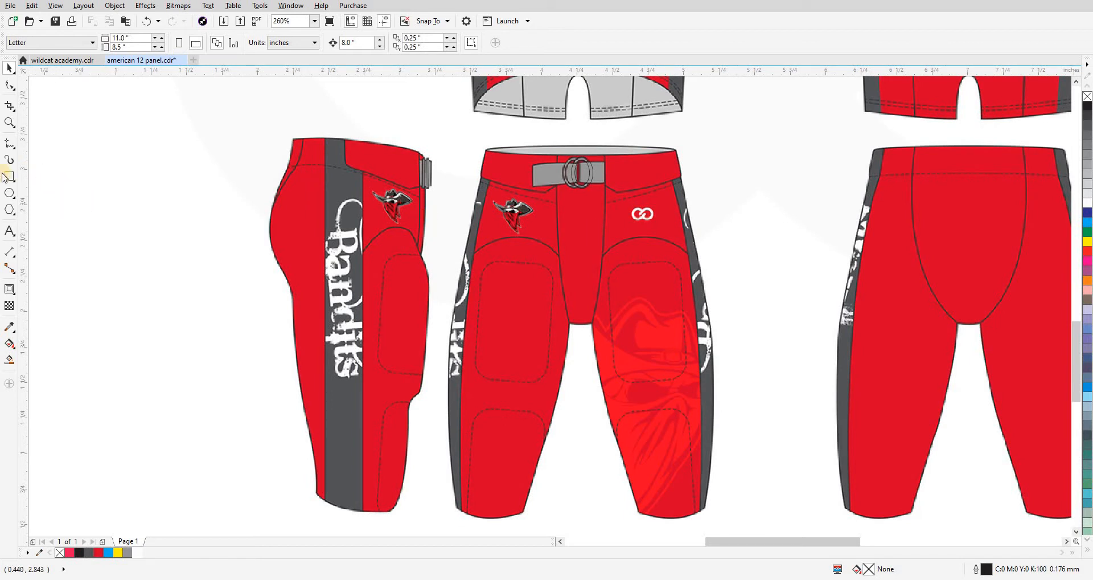
left_click(8, 147)
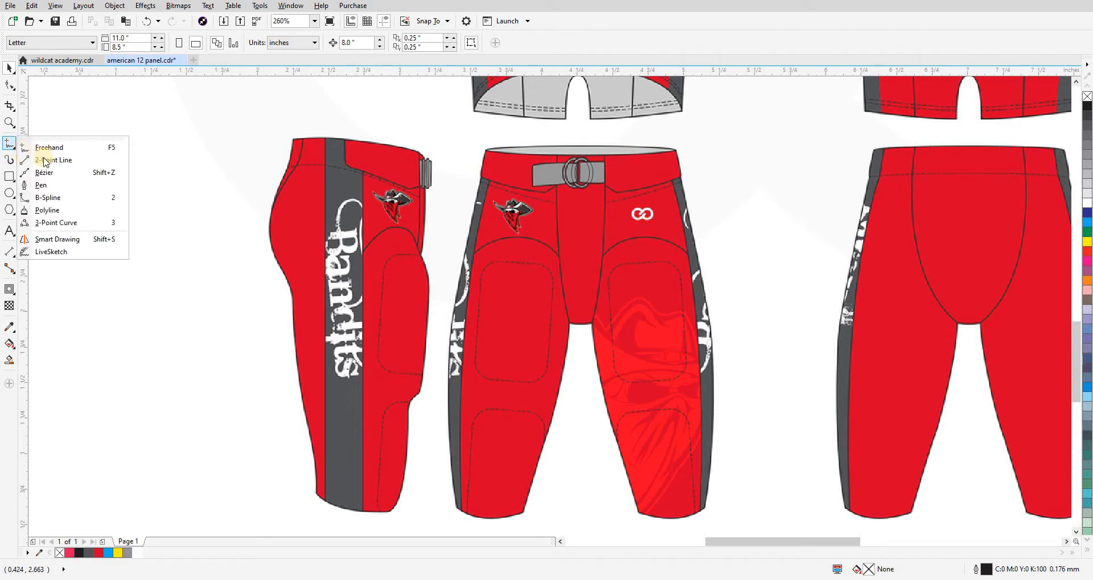
left_click(43, 158)
left_click_drag(578, 133, 581, 531)
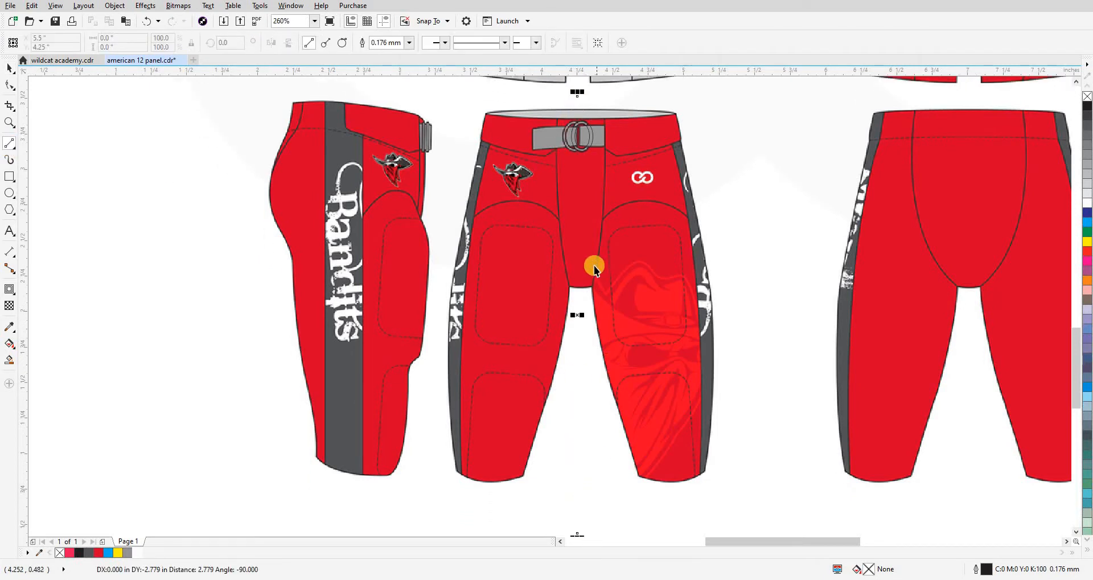
scroll(584, 279, "up", 3)
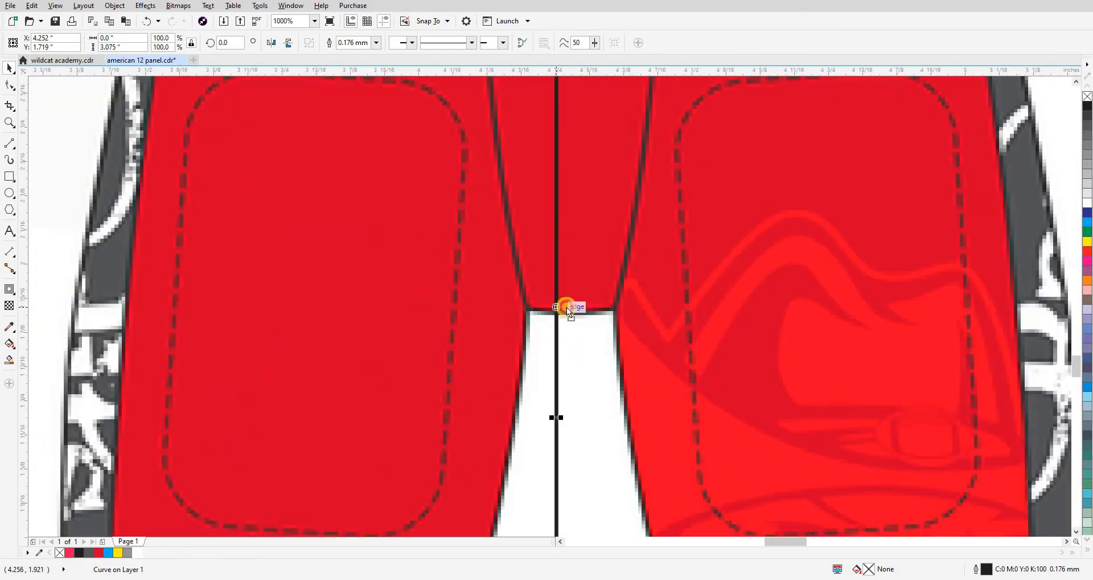
scroll(566, 312, "down", 5)
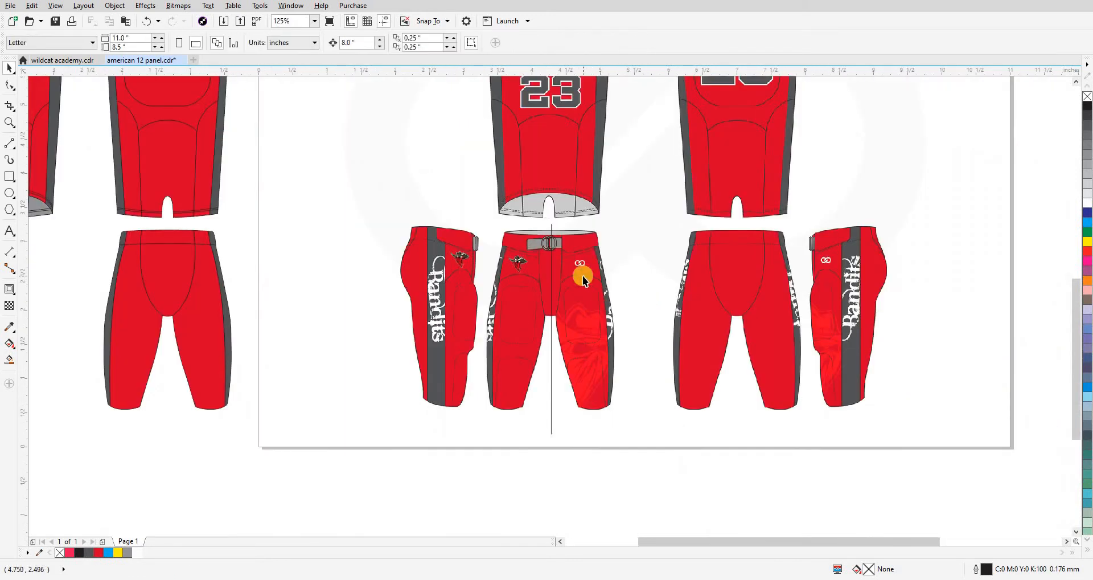
Draw a rectangle about 1.83 by 2.59 in around the front pants view.
scroll(582, 275, "up", 2)
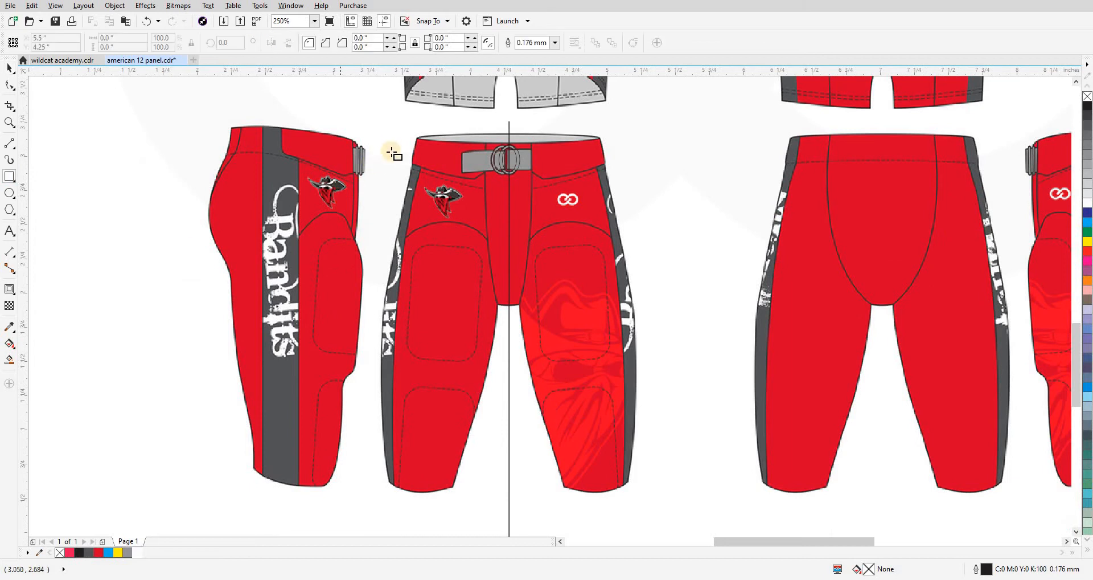
mouse_move(387, 137)
left_mouse_down()
mouse_move(559, 359)
mouse_move(623, 466)
left_mouse_up()
left_click_drag(651, 501, 639, 493)
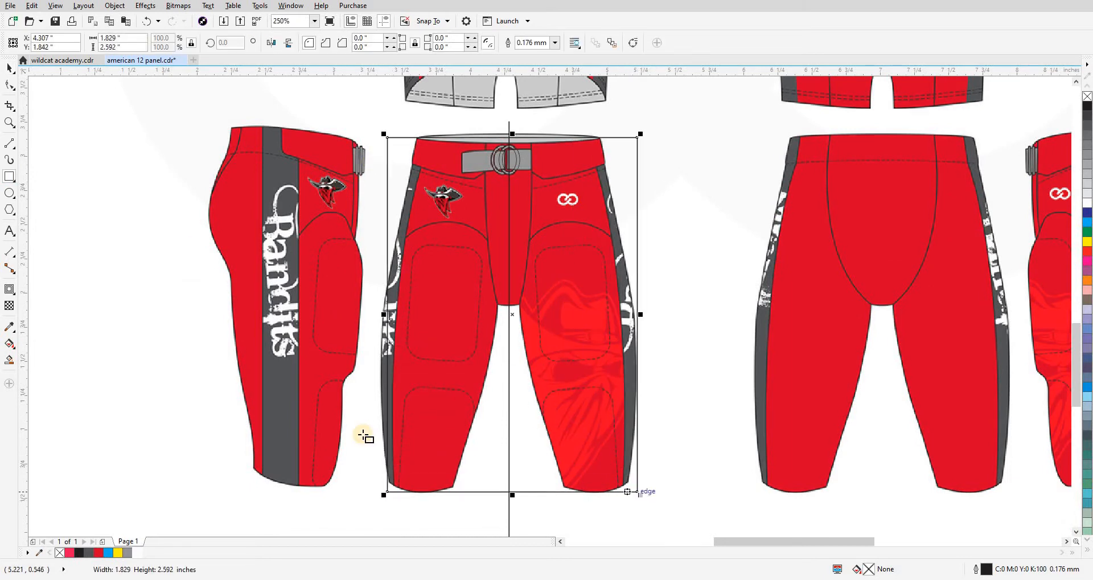
Adjust the rectangle's side and top edges to the outer extents of the front pants, about 1.87 by 2.62 in.
scroll(383, 317, "up", 4)
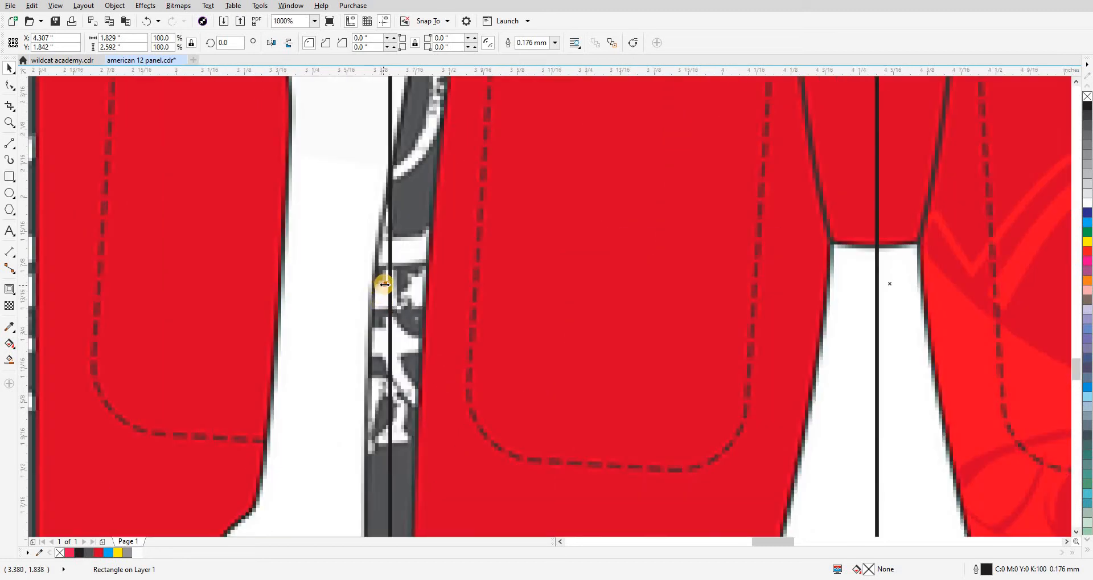
left_click_drag(383, 284, 359, 316)
scroll(449, 285, "down", 4)
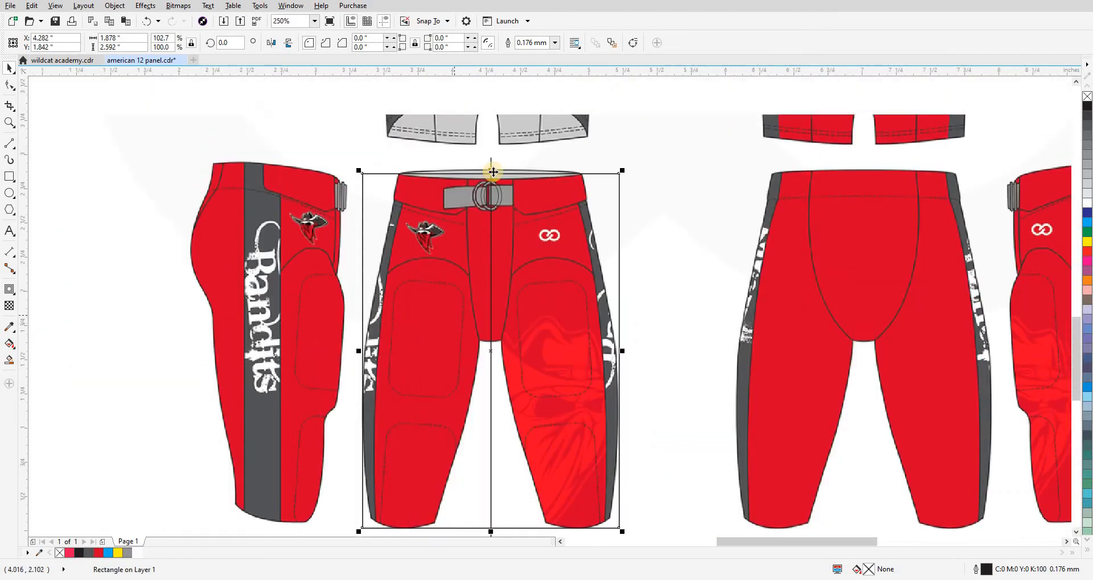
scroll(493, 171, "up", 4)
left_click_drag(471, 251, 472, 233)
scroll(512, 193, "down", 4)
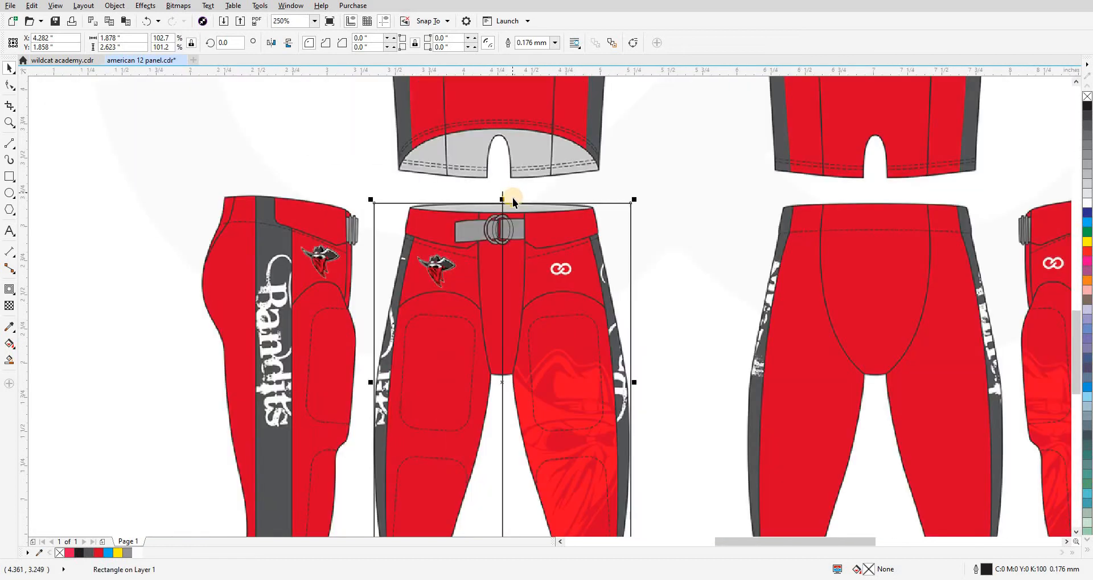
scroll(636, 398, "up", 2)
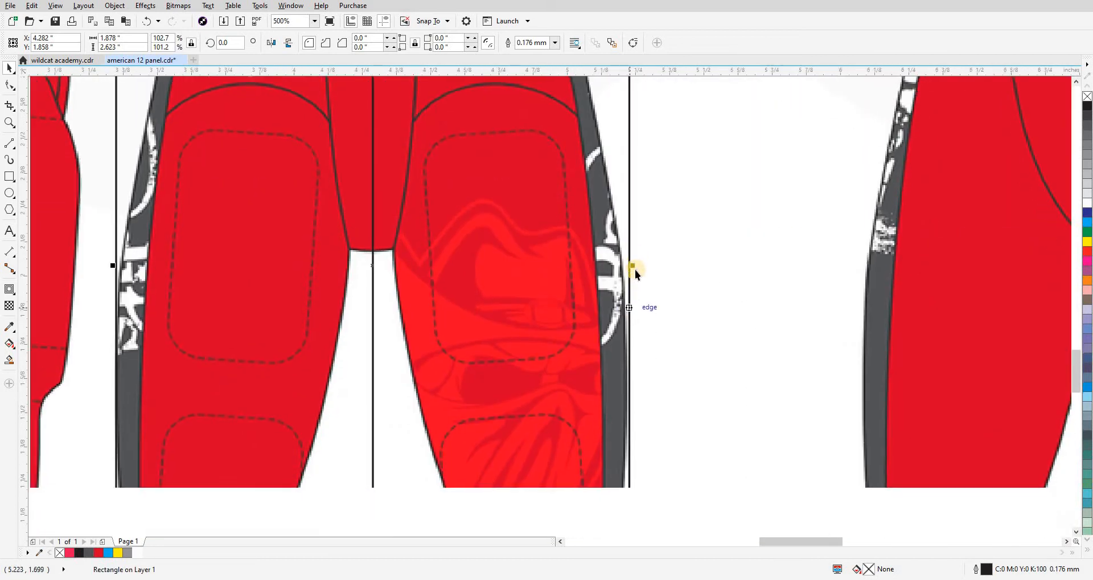
scroll(632, 272, "up", 2)
left_click_drag(643, 170, 616, 246)
scroll(603, 271, "down", 4)
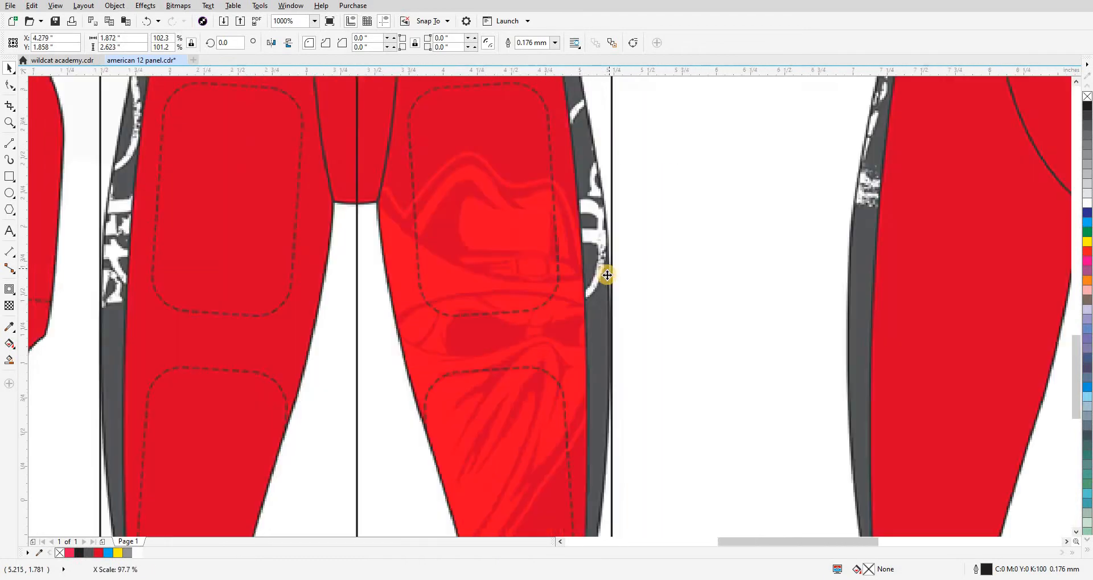
scroll(579, 278, "up", 2)
Centre the vertical line horizontally on the rectangle around the front pants, and delete the rectangle.
left_click(489, 166)
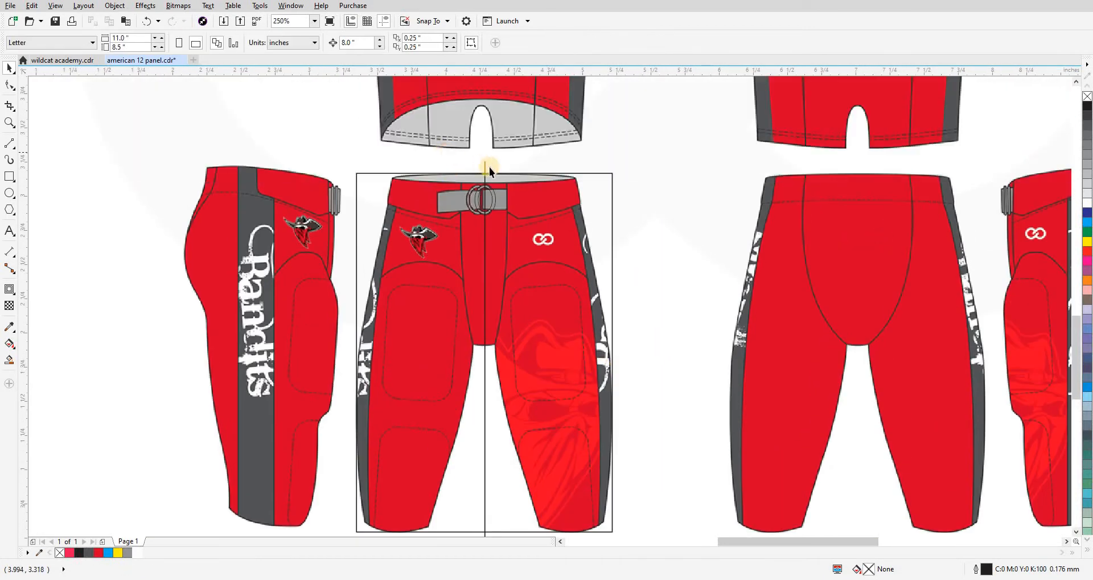
left_click(485, 167)
left_click(596, 193, "shift")
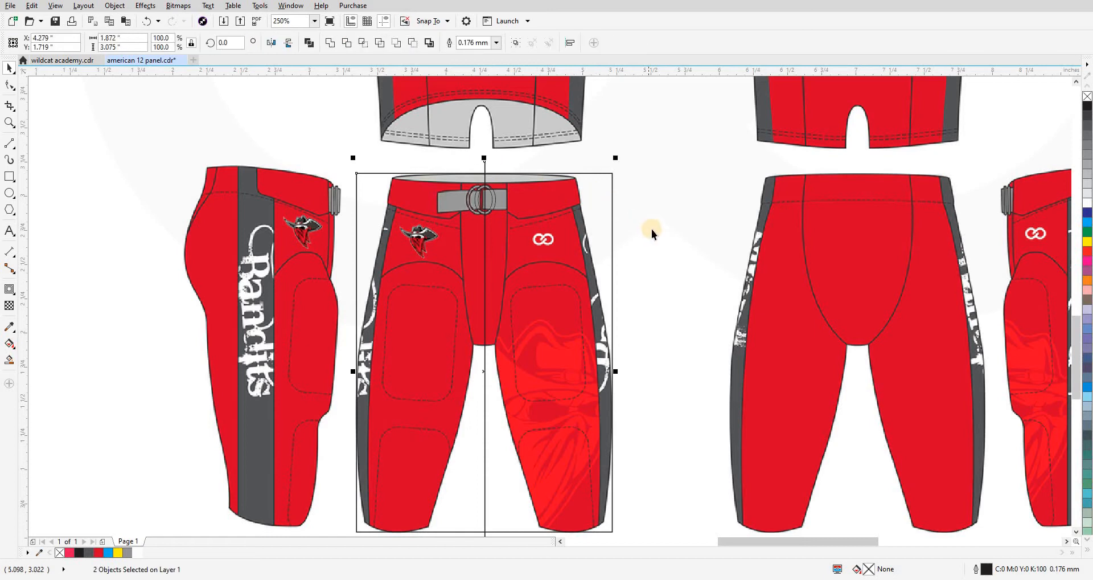
key("c")
left_click(477, 347)
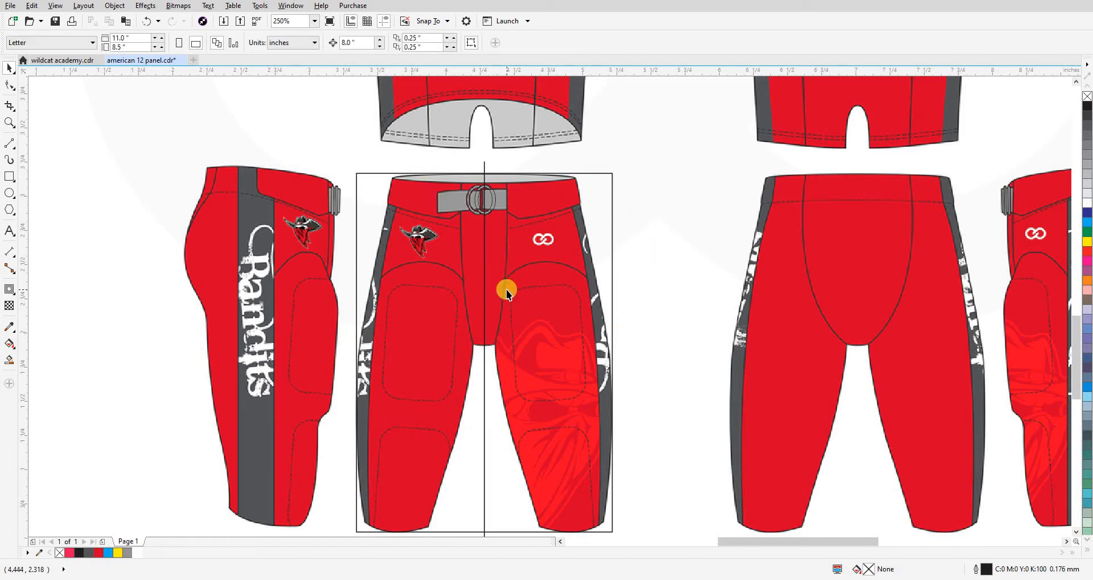
left_click(604, 190)
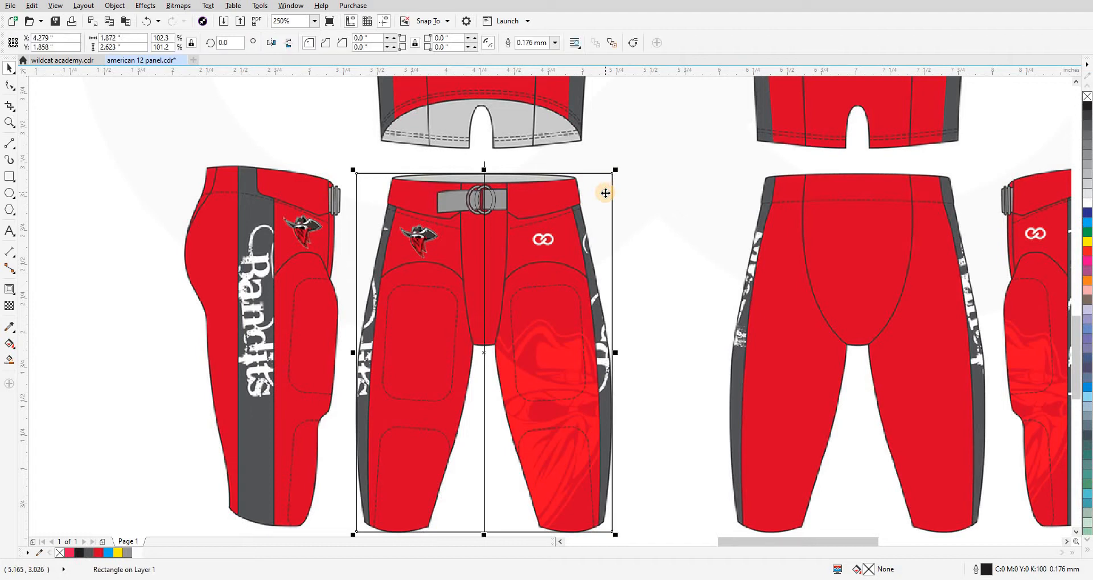
key("Delete")
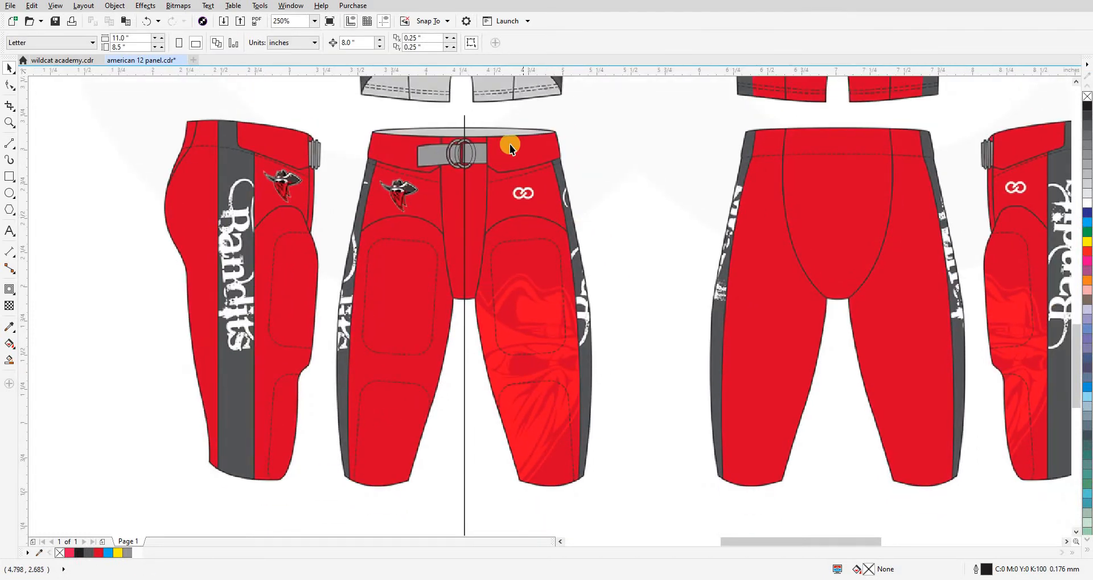
Start a B-Spline at the waistband's top centre and trace its upper edge around the outer corner on the infinity-logo side.
scroll(511, 147, "up", 3)
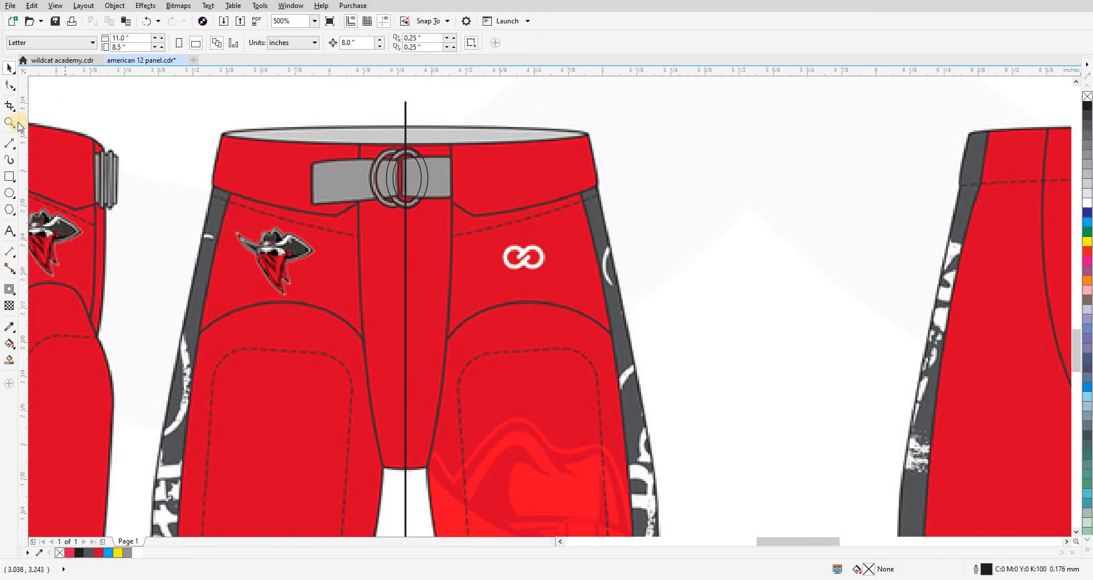
left_click(10, 143)
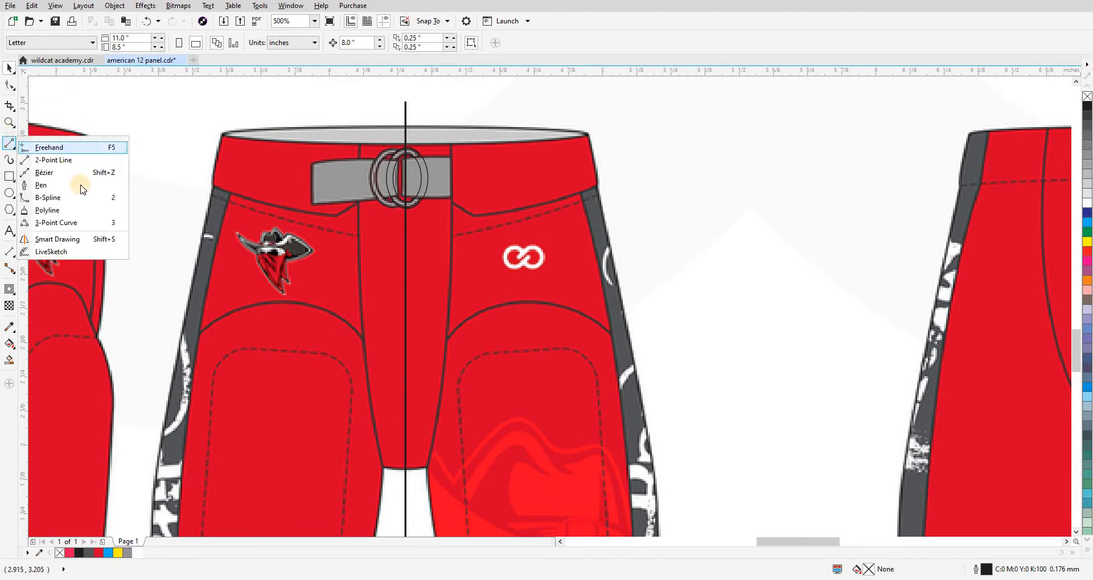
left_click(80, 194)
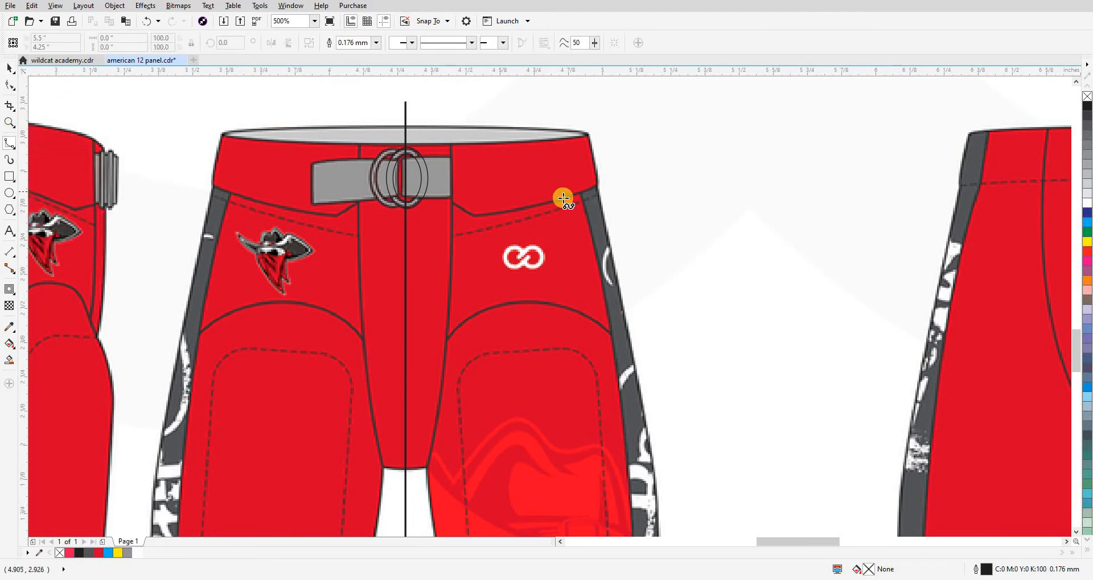
scroll(424, 126, "up", 2)
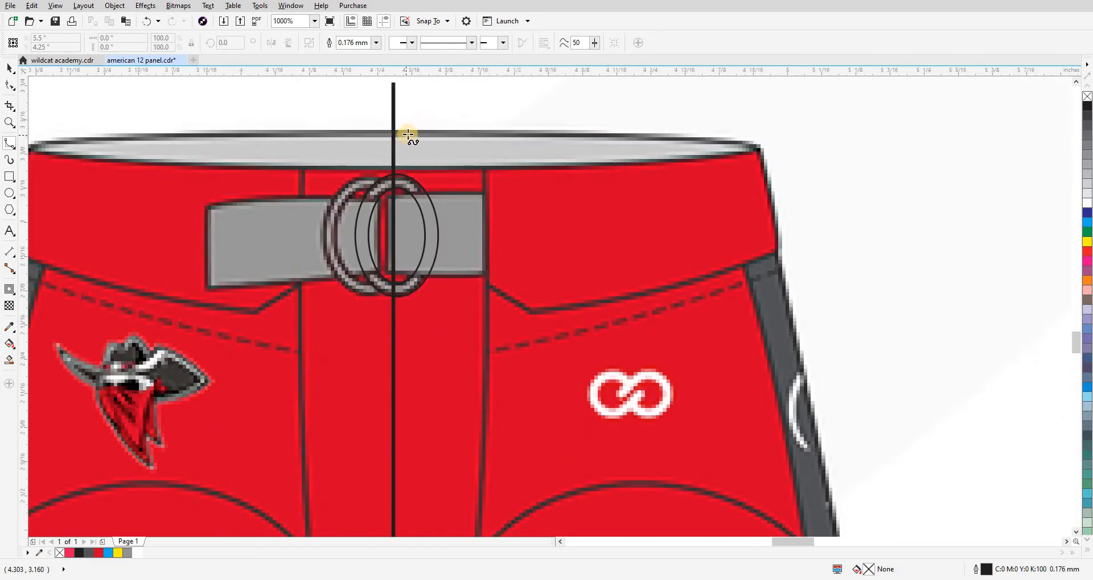
left_click(653, 136)
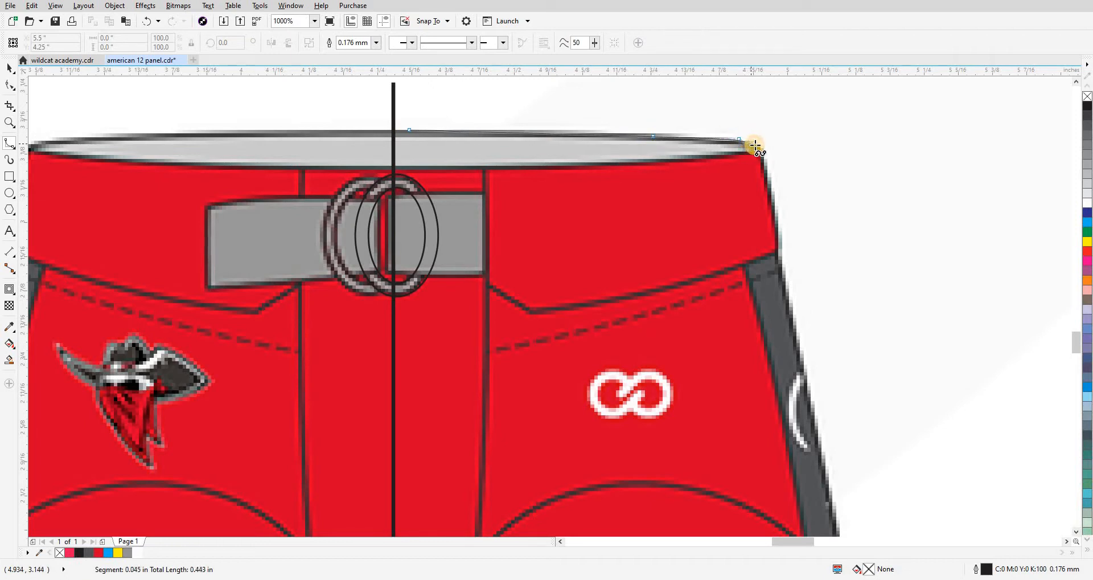
left_click(766, 158)
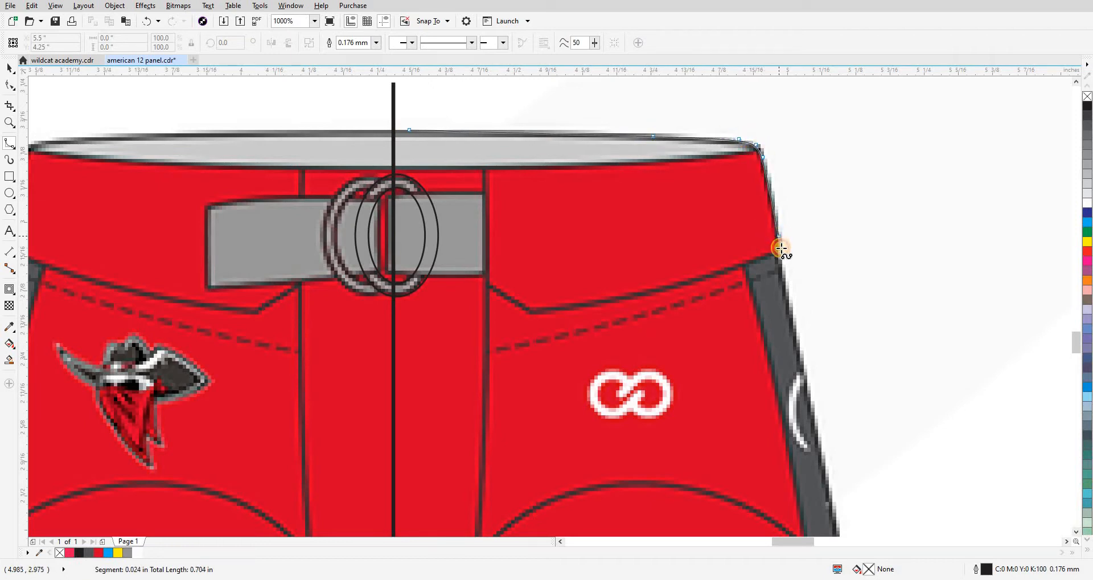
Continue the B-Spline down the outer hip and thigh edge of the leg with the bandit artwork.
left_click(806, 383)
left_click_drag(790, 364, 702, 188)
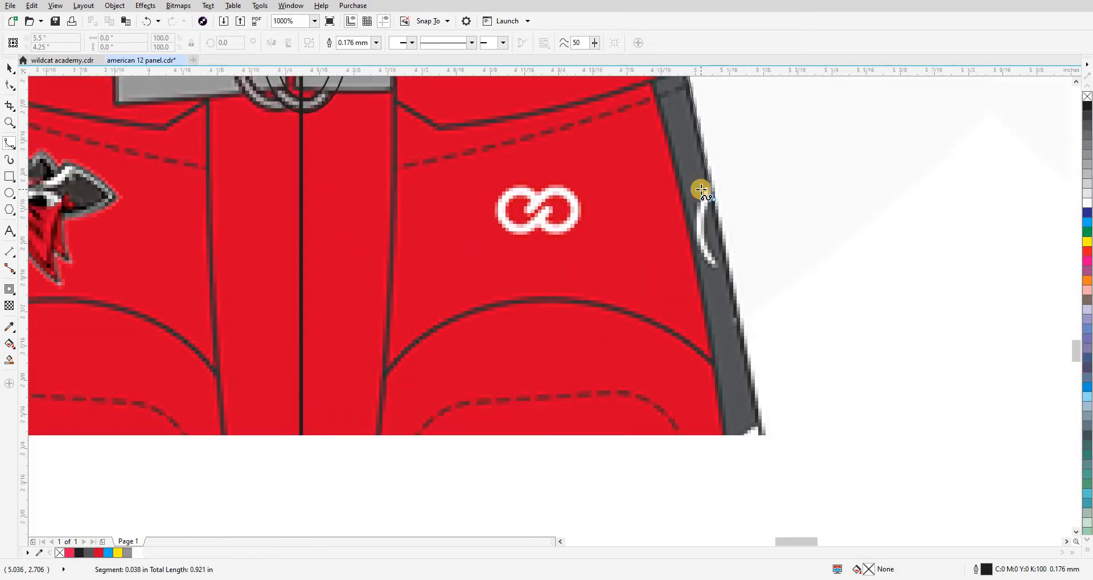
left_click(753, 391)
left_click_drag(754, 424, 599, 165)
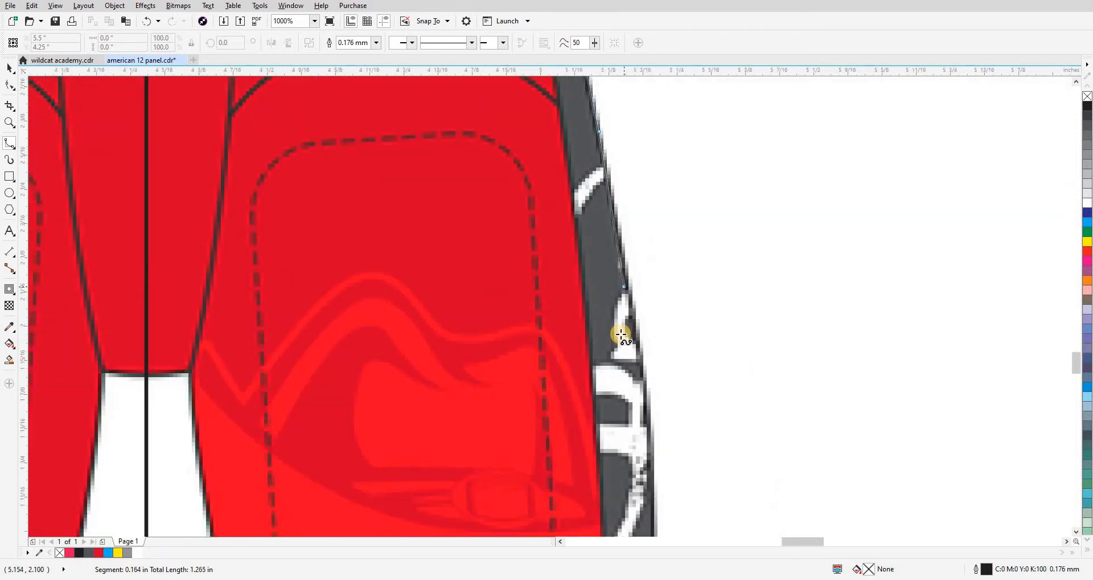
left_click(633, 289)
left_click(647, 379)
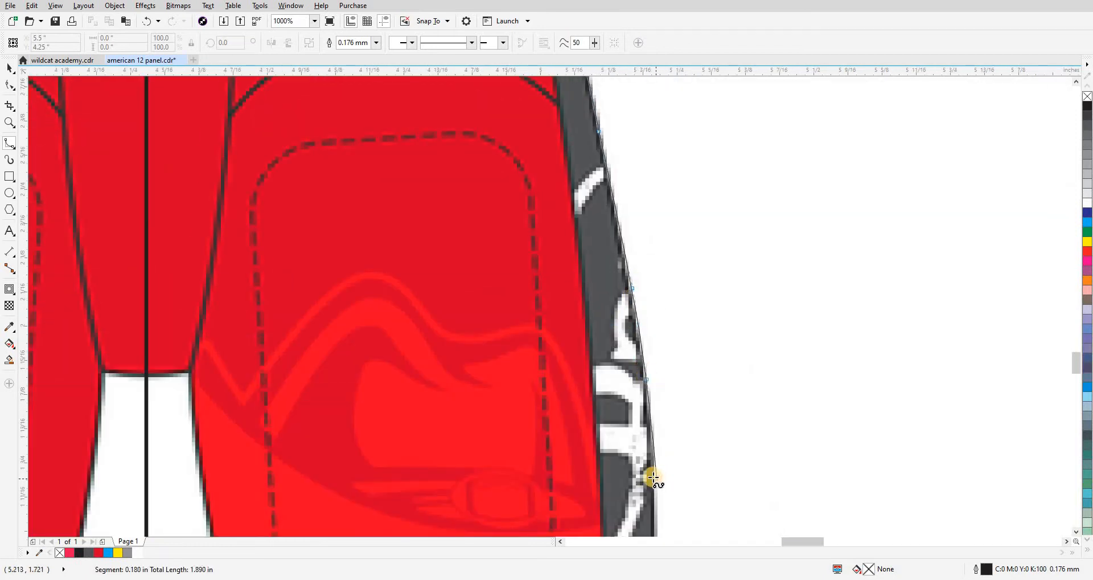
double_click(653, 479)
Extend the B-Spline along the outer edge of the lower leg towards the hem corner.
scroll(650, 181, "down", 5)
left_click(652, 338)
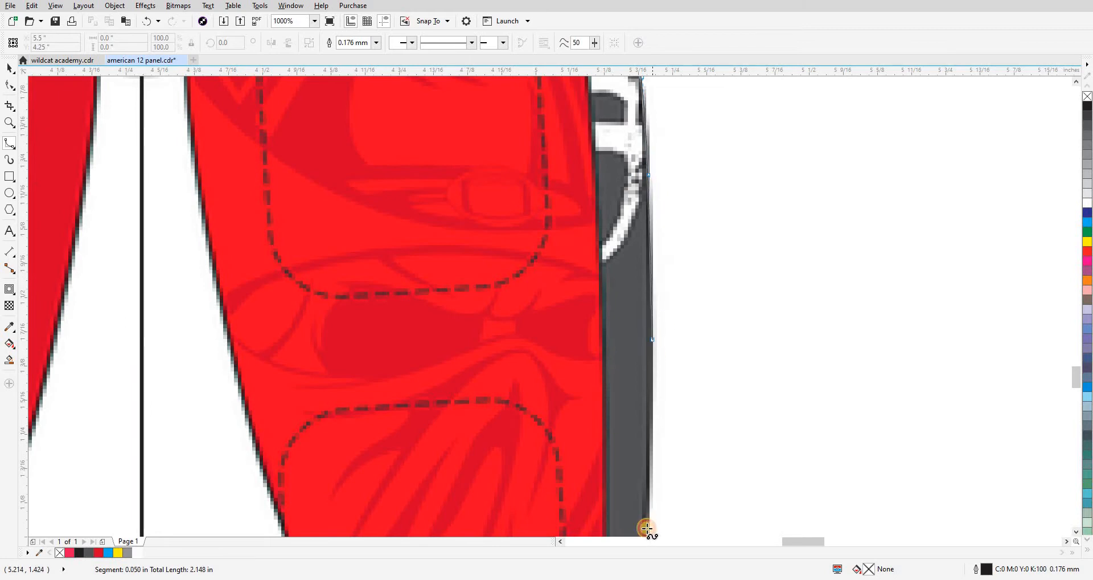
left_click(648, 493)
scroll(661, 271, "down", 6)
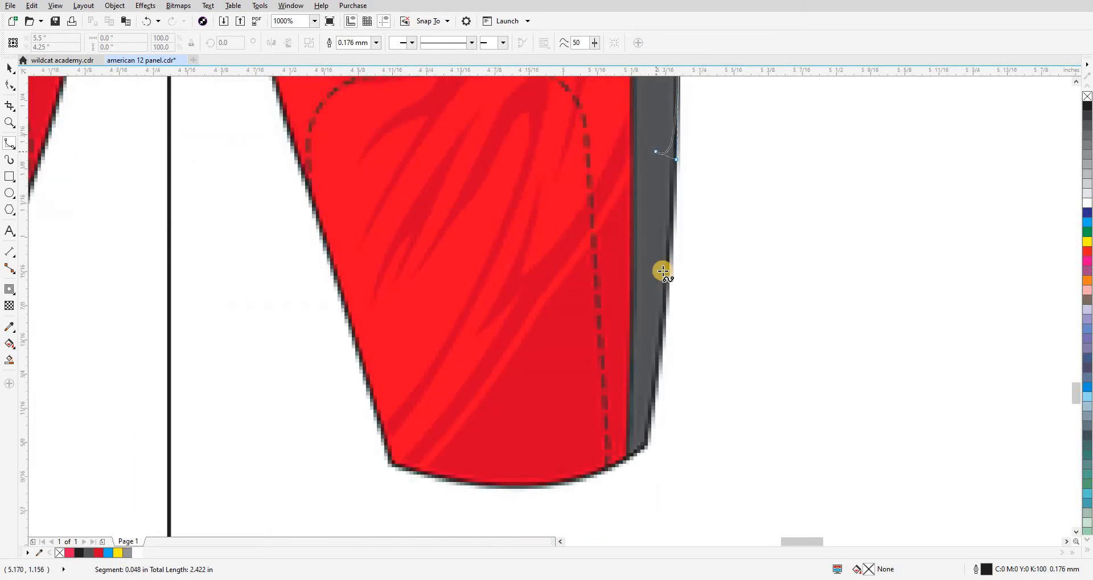
left_click(661, 339)
scroll(683, 307, "down", 2)
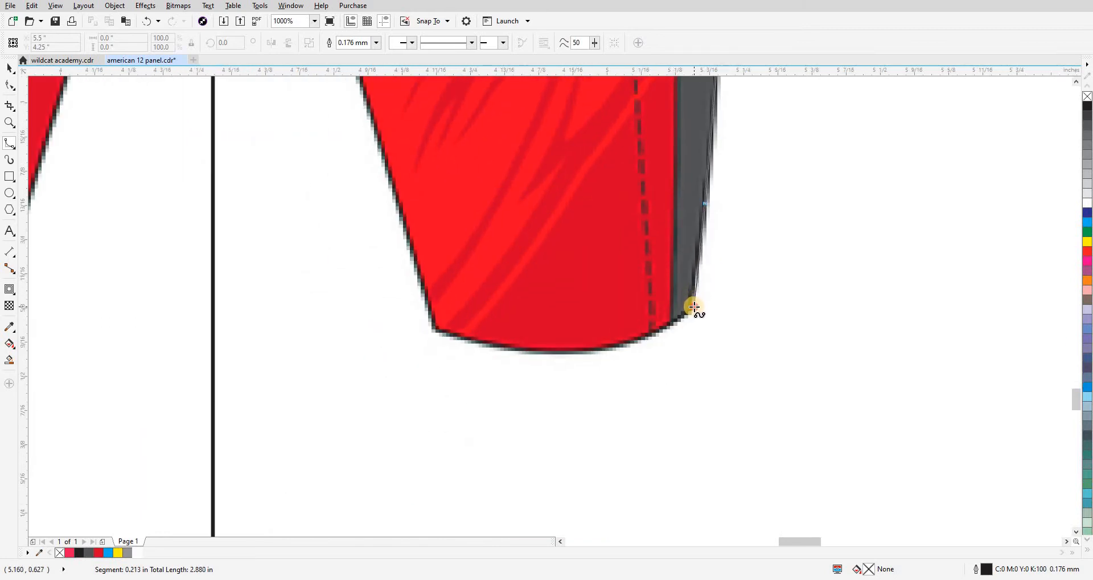
Continue the B-Spline along the leg's curved hem to the inner hem corner and resume the curve from that end node.
left_click(660, 332)
left_click(618, 348)
left_click(525, 356)
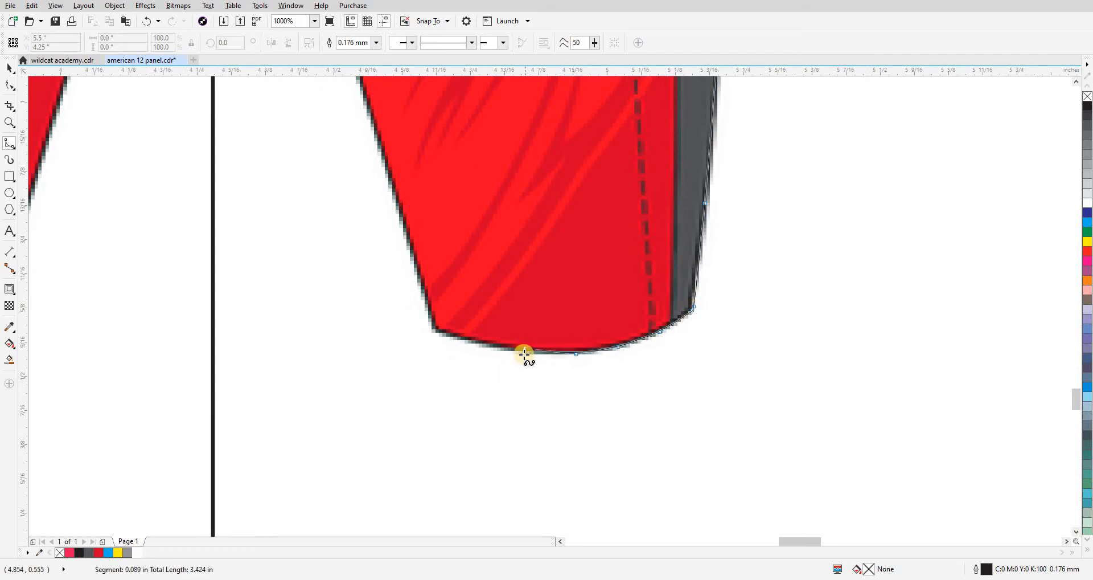
left_click(486, 345)
scroll(485, 349, "up", 3)
left_click(492, 394)
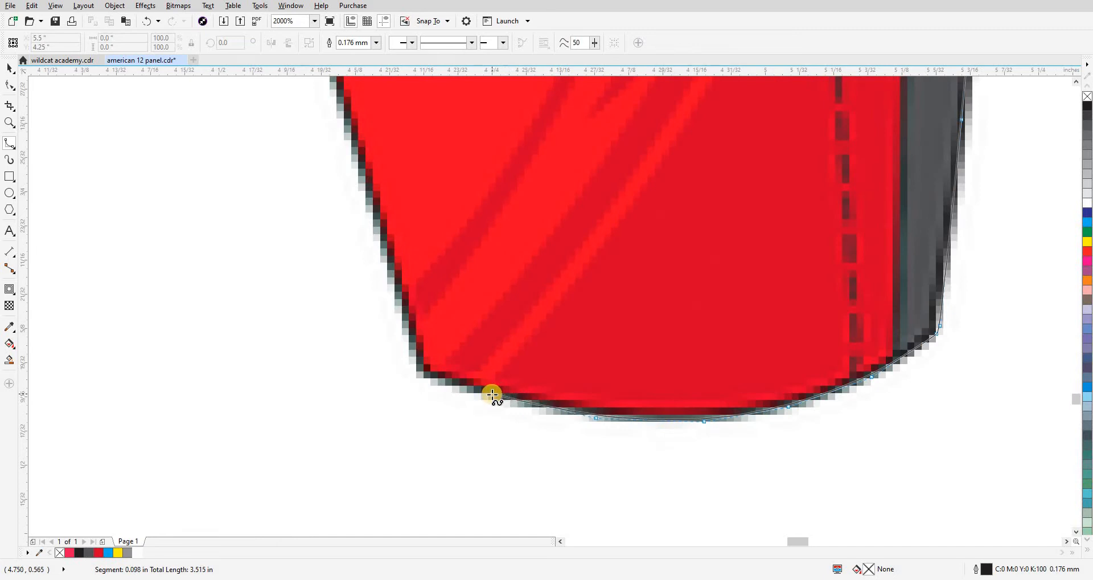
double_click(426, 373)
left_click(423, 372)
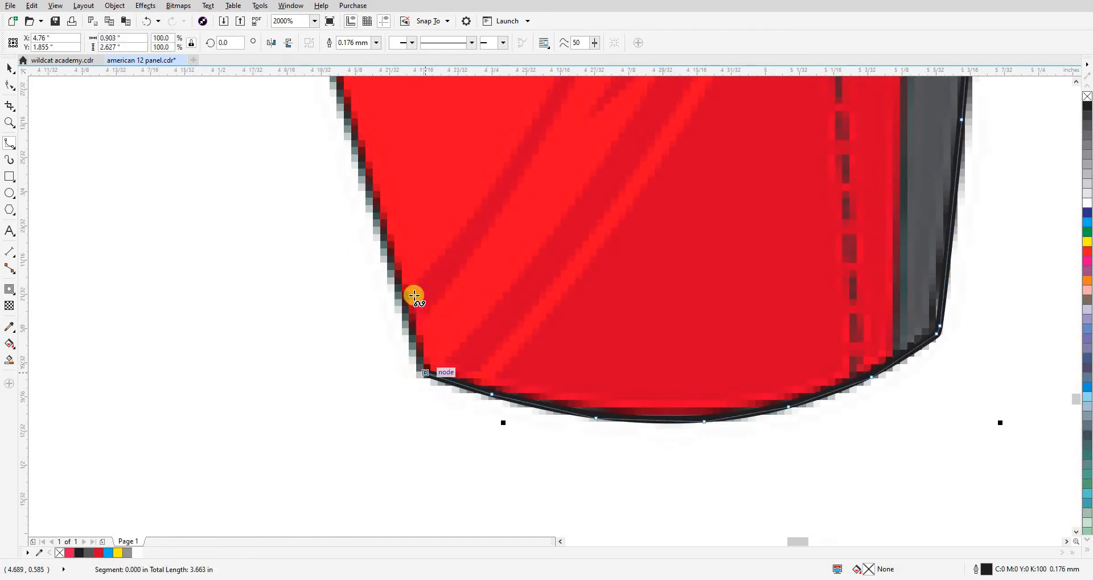
Extend the B-Spline from the inner hem corner up the inner edge of the lower leg past the knee.
left_click(394, 277)
left_click_drag(388, 235, 411, 424)
scroll(412, 423, "down", 1)
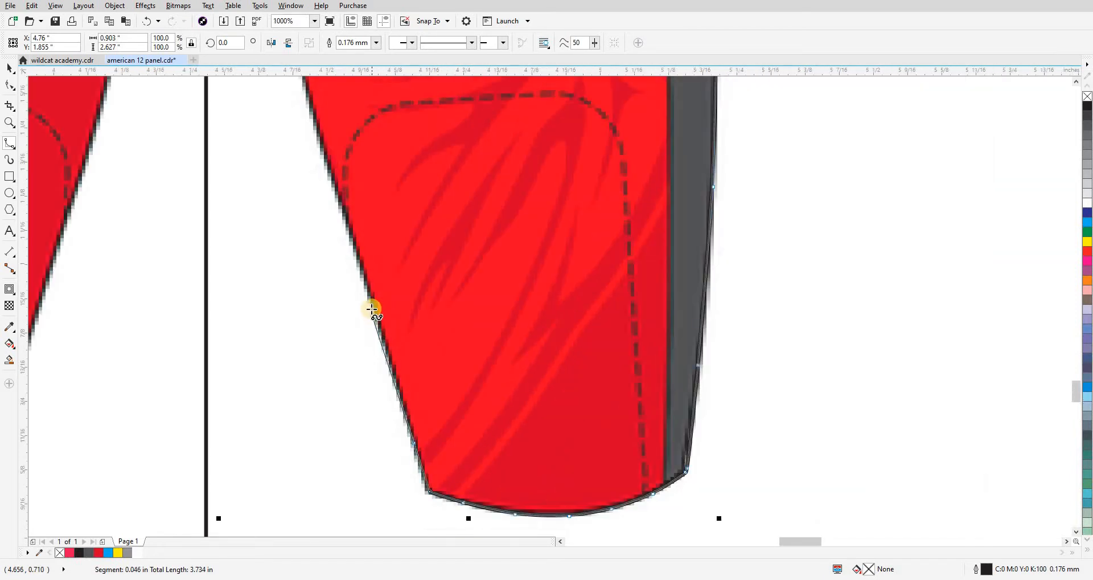
left_click(356, 246)
left_click_drag(352, 234, 423, 397)
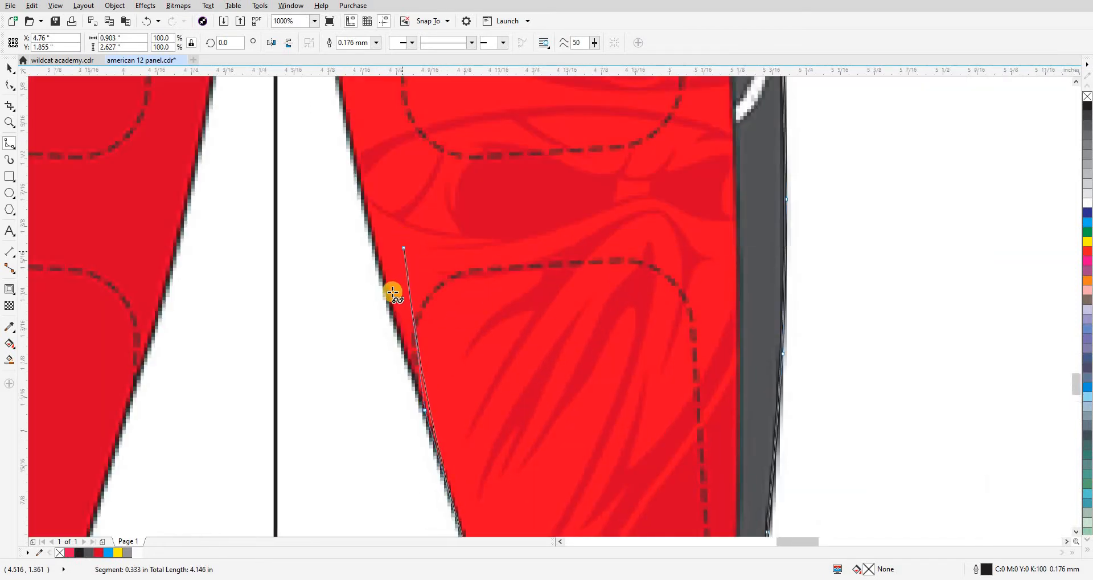
left_click(387, 291)
left_click(357, 160)
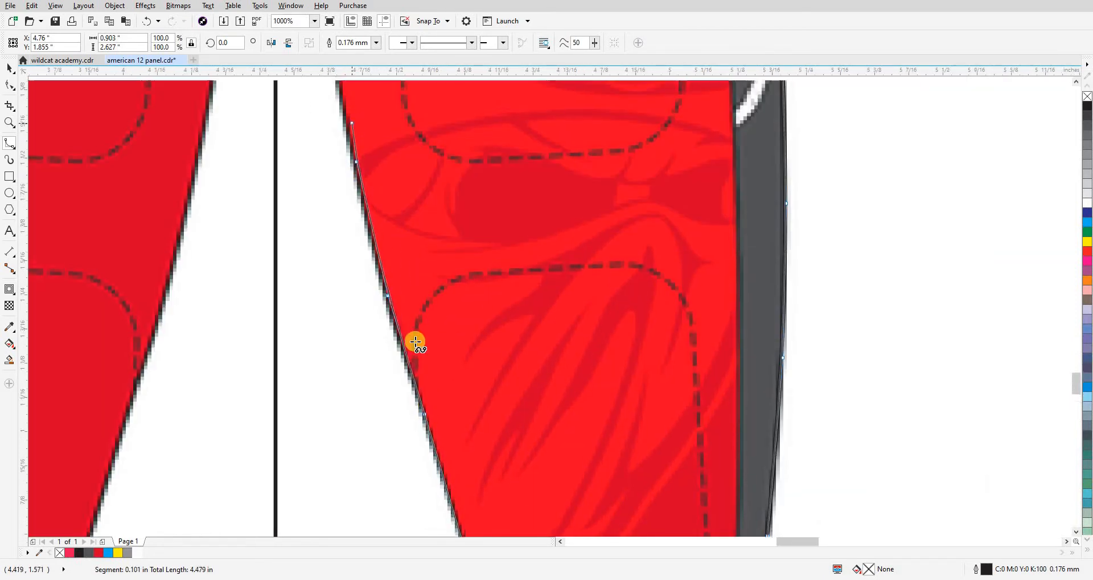
Carry the B-Spline up the inner thigh, across the crotch to the centre line, and close it at the waistband's starting point.
scroll(403, 281, "down", 1)
scroll(398, 298, "up", 2)
left_click(397, 283)
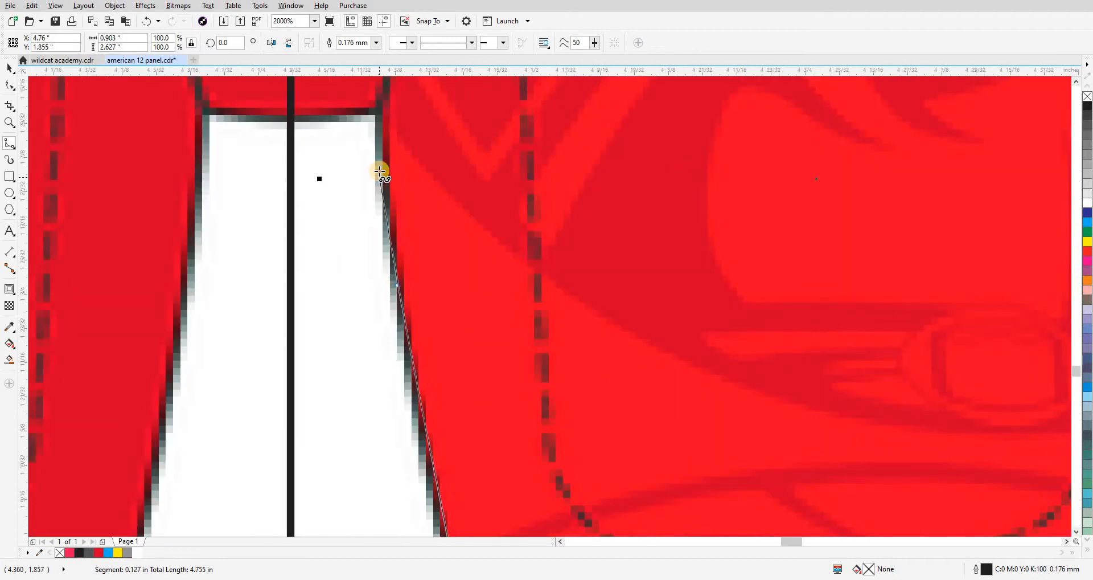
left_click(379, 170)
left_click(375, 116)
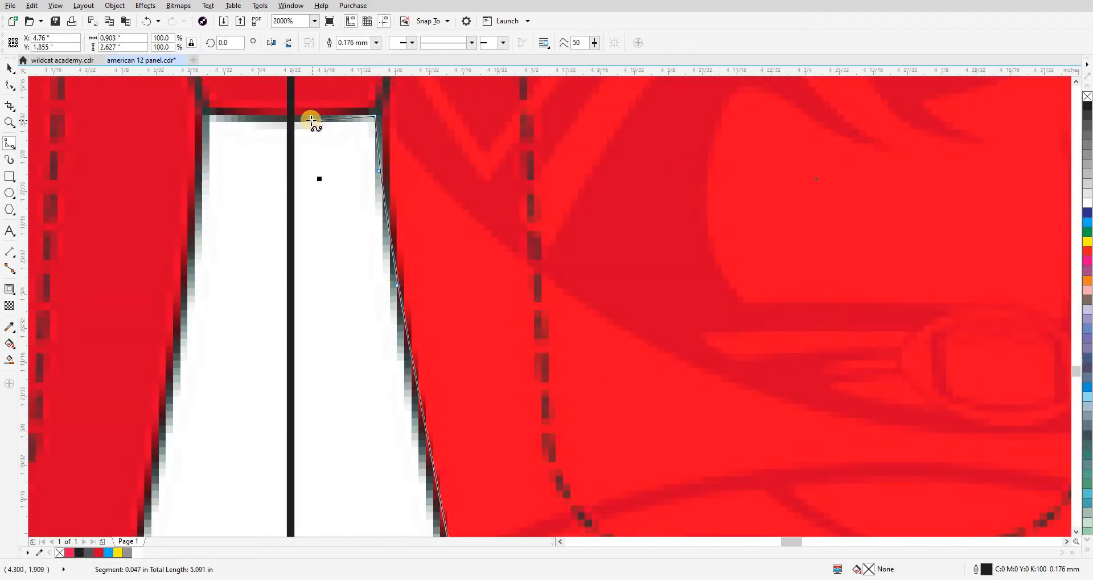
left_click_drag(292, 153, 317, 336)
scroll(319, 346, "up", 1)
scroll(321, 346, "down", 3)
left_click_drag(317, 254, 327, 406)
left_click_drag(324, 267, 331, 455)
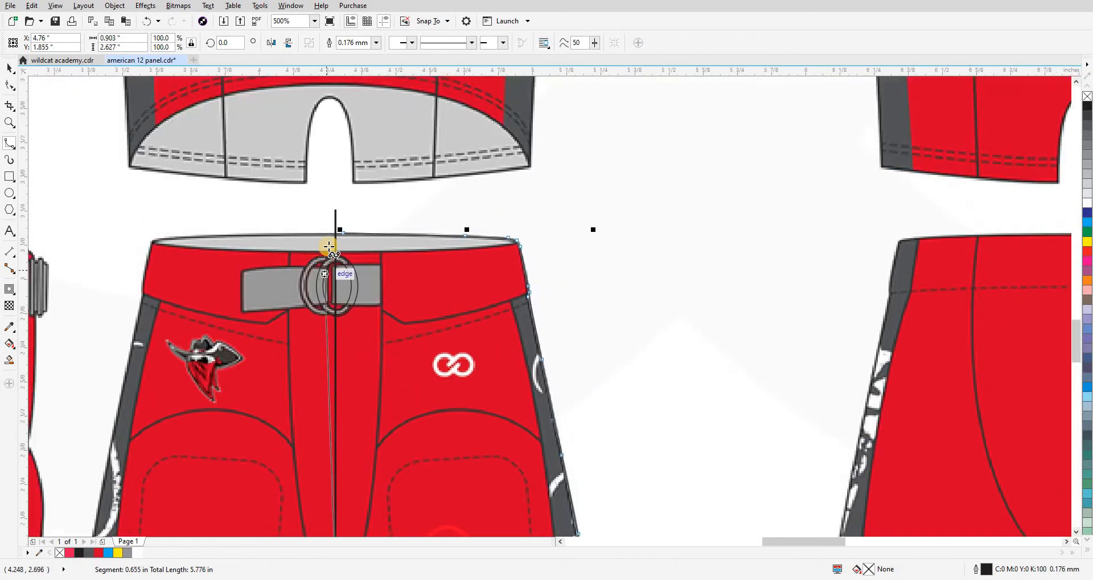
scroll(329, 250, "up", 2)
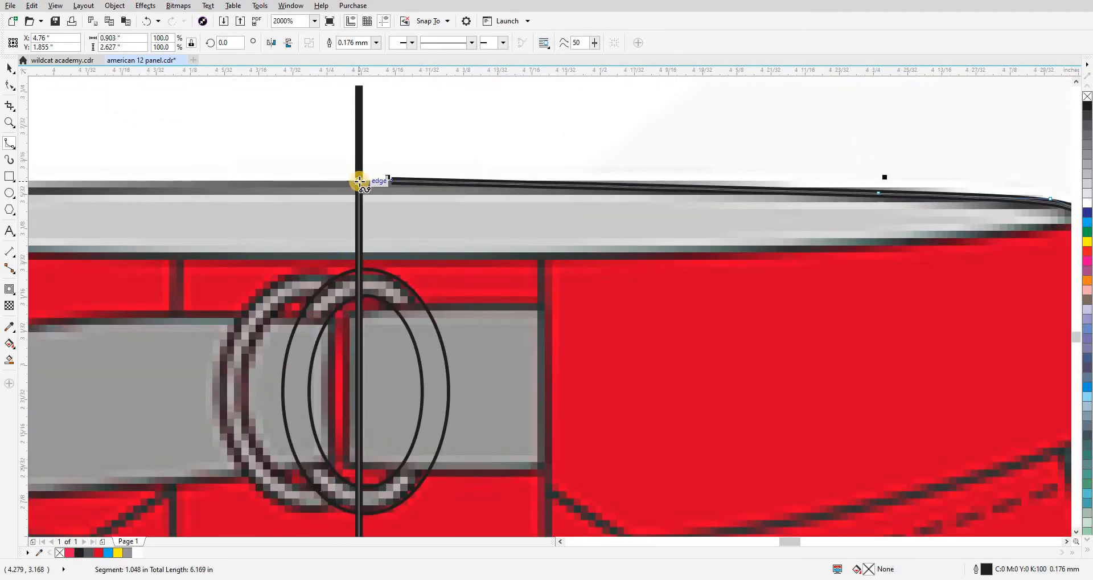
double_click(389, 180)
Try moving the half-pants outline aside, undo the move, and deselect it.
scroll(410, 138, "down", 3)
key("space")
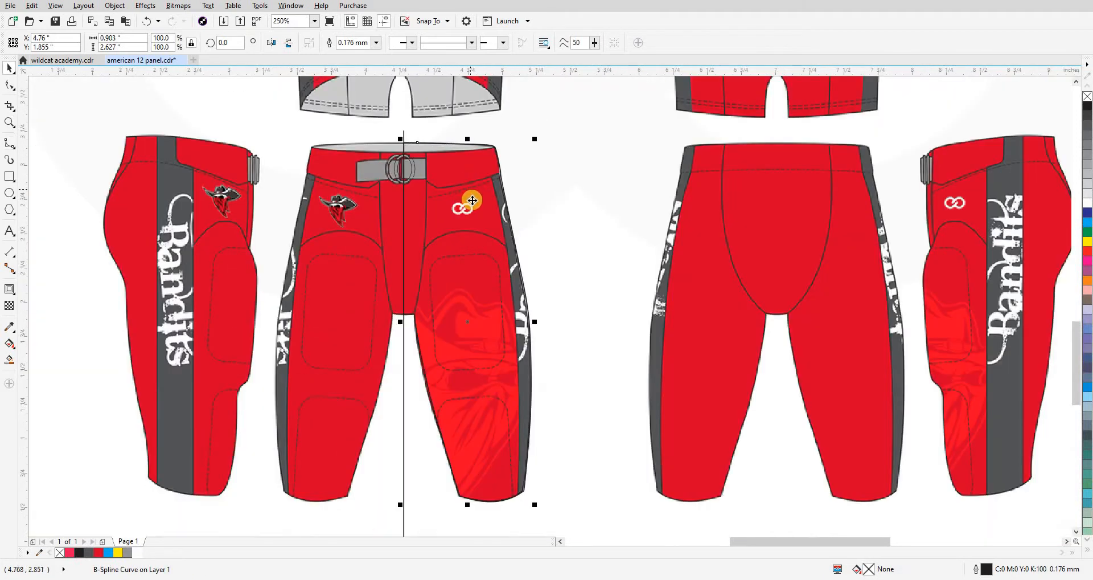
mouse_move(472, 196)
left_mouse_down()
mouse_move(615, 185)
mouse_move(612, 196)
left_mouse_up()
key("ctrl+z")
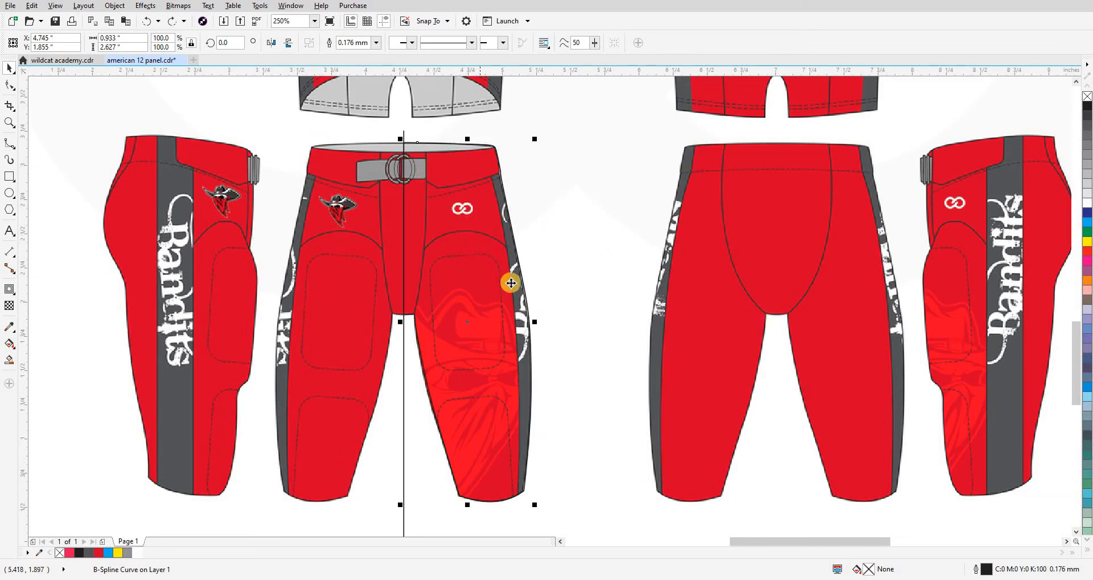
left_click(531, 219)
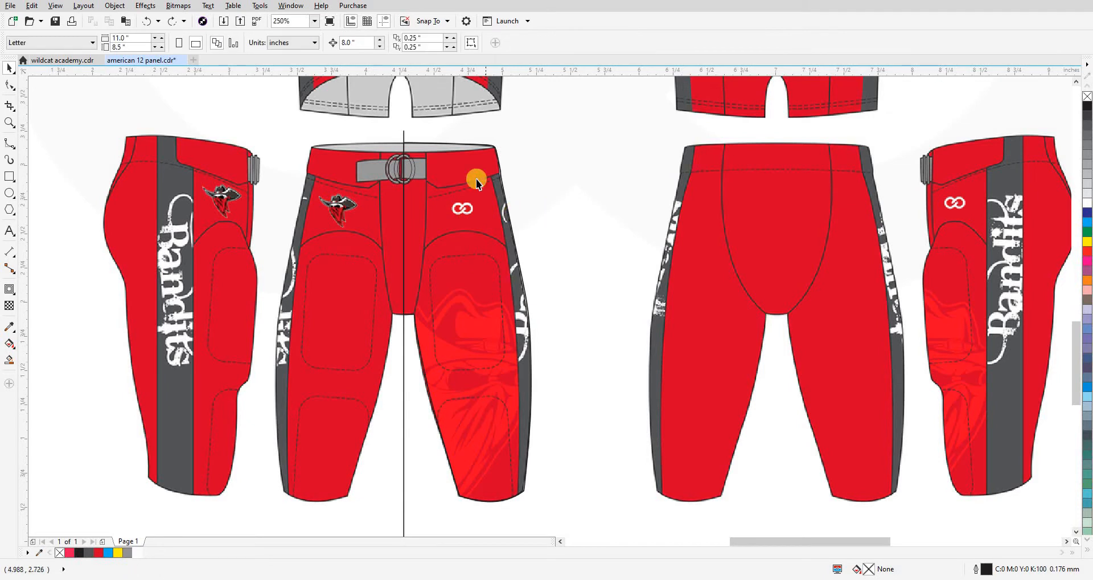
Start a B-Spline outside the hip edge and trace inward along the waistband's lower seam above the infinity logo.
scroll(467, 171, "up", 4)
scroll(420, 233, "down", 1)
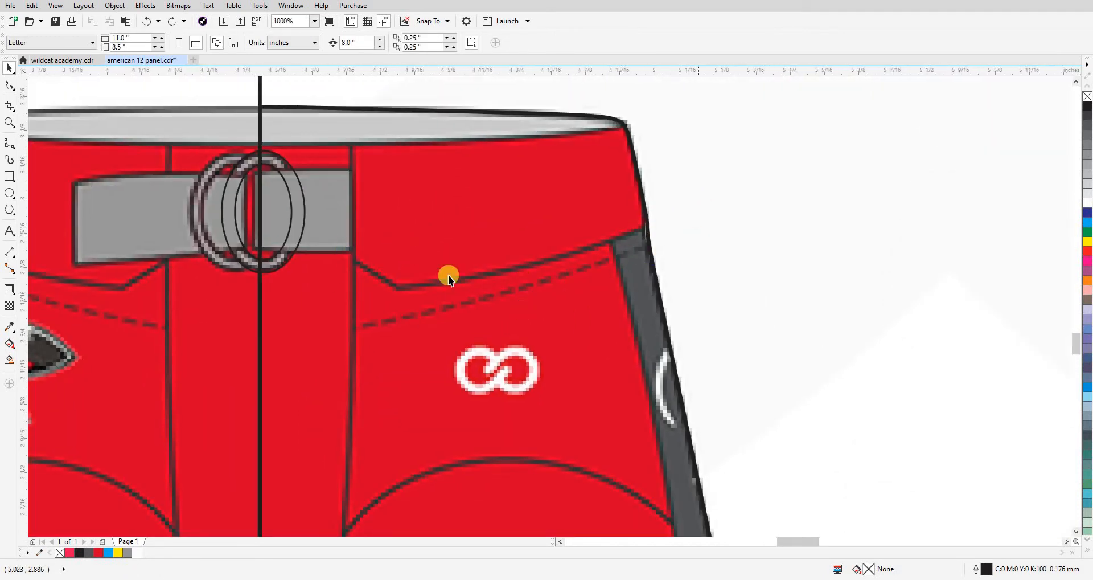
left_click(14, 151)
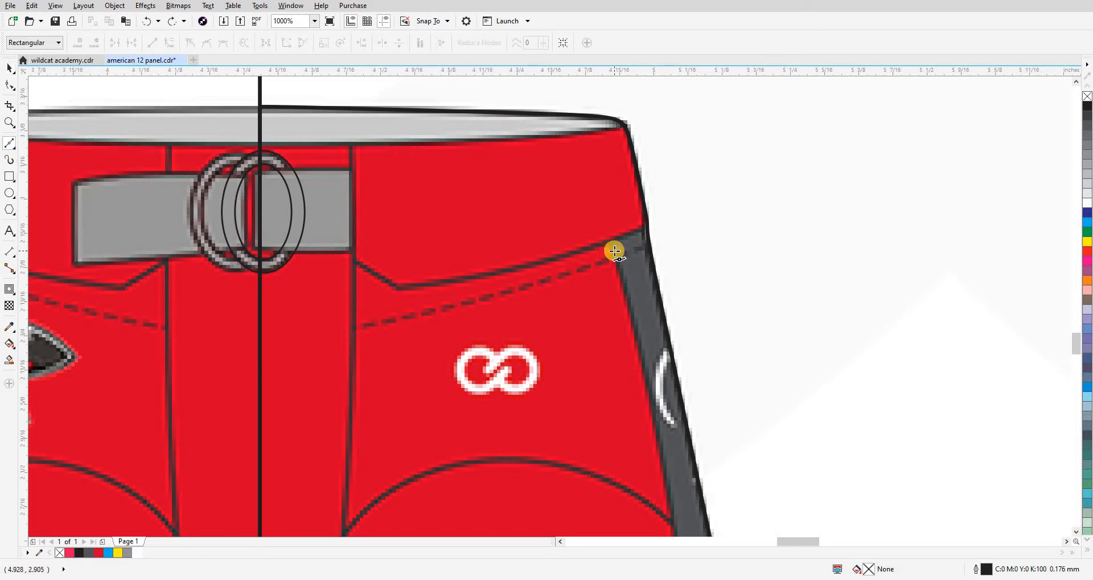
scroll(613, 249, "up", 1)
left_click(10, 144)
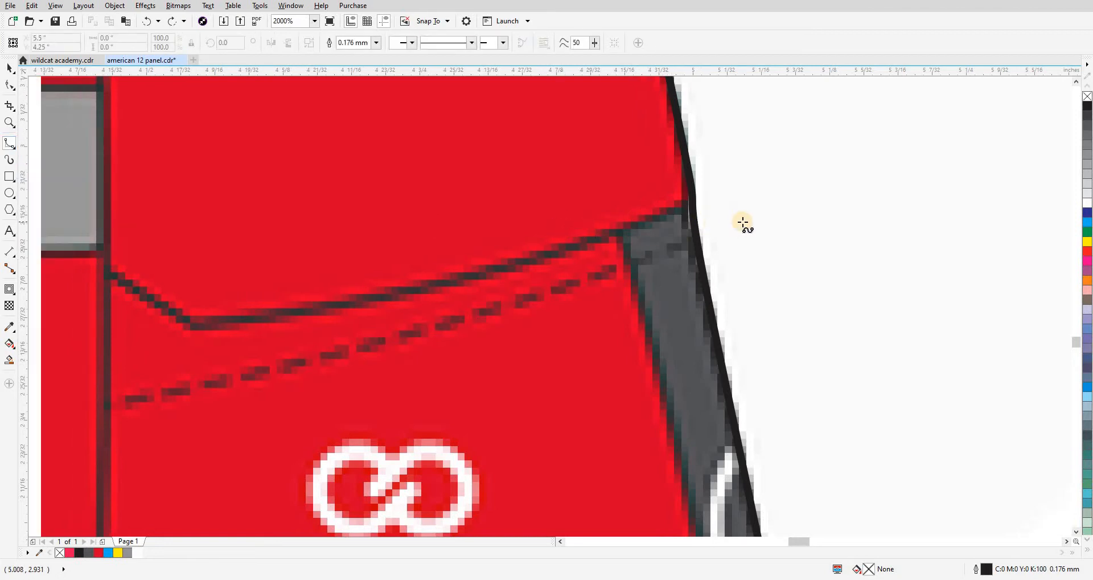
scroll(743, 218, "down", 1)
left_click(810, 165)
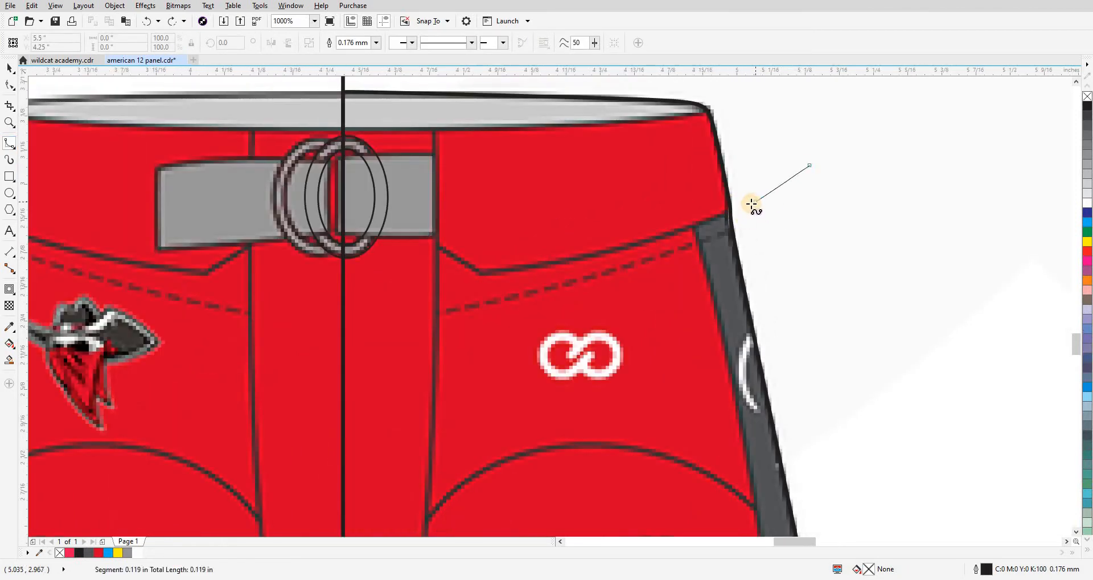
left_click(740, 206)
scroll(609, 255, "up", 1)
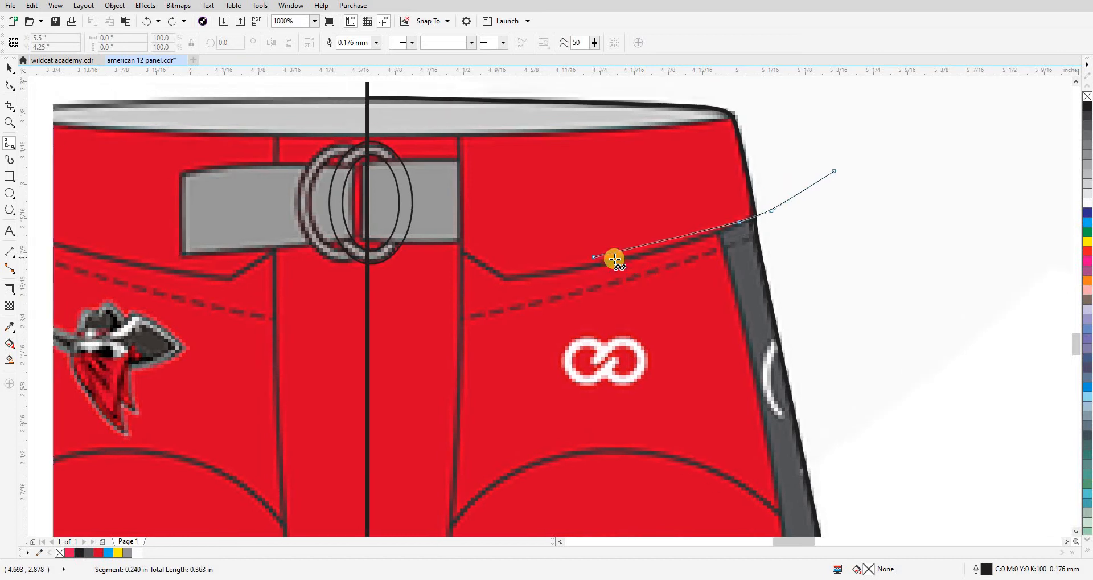
left_click(746, 246)
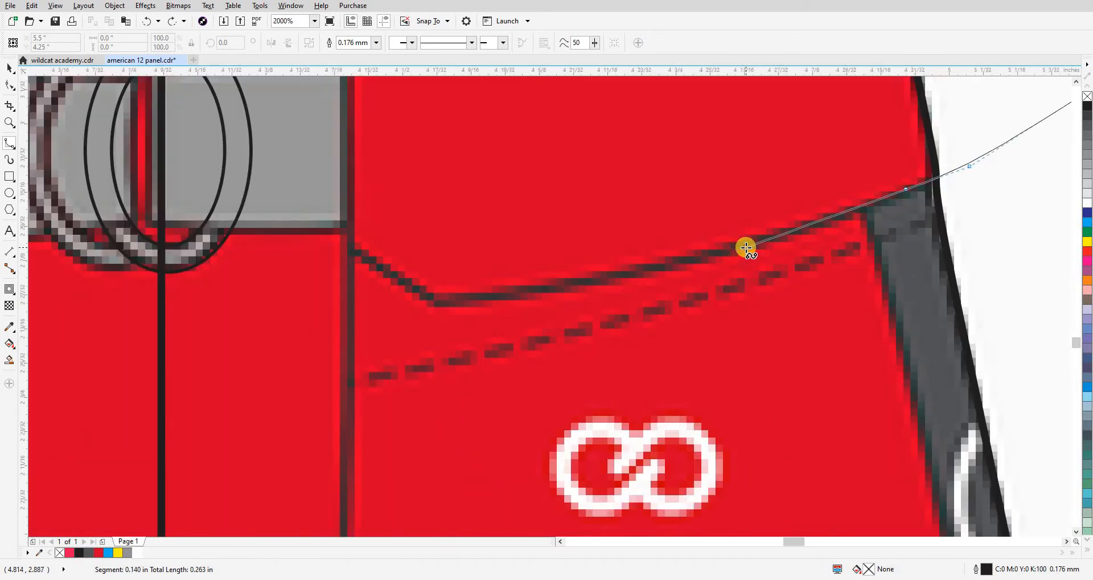
Continue the waistband seam curve to its lower corner and extend it diagonally up to the belt's lower edge.
left_click(626, 273)
left_click(500, 295)
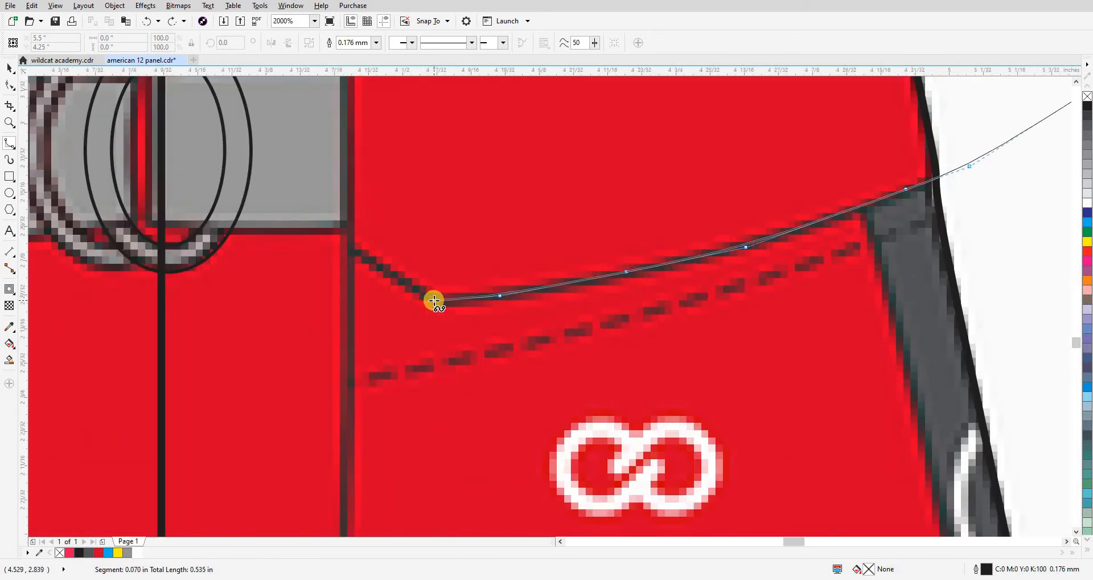
double_click(434, 300)
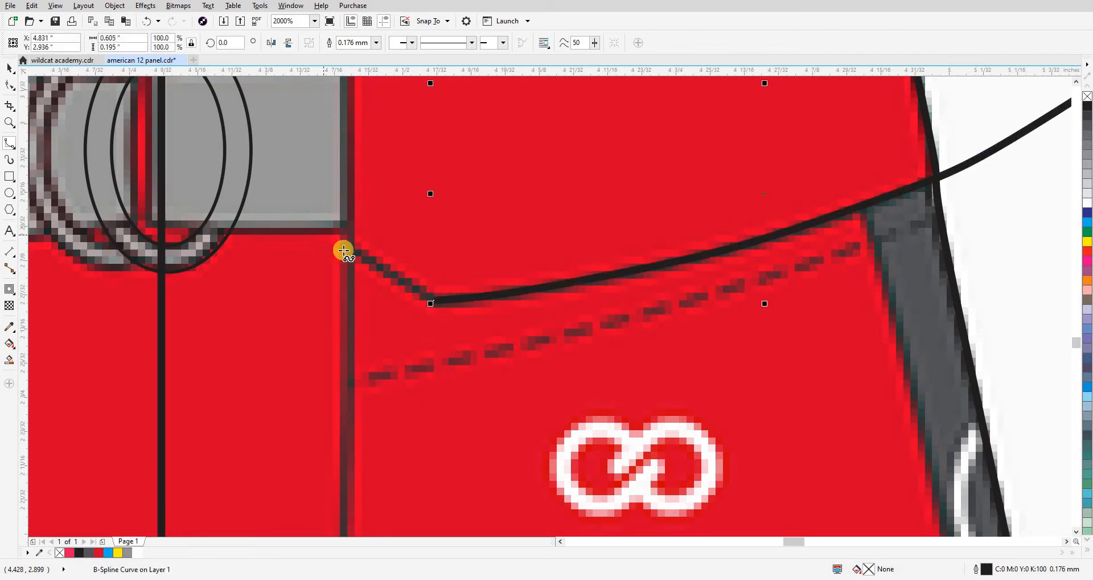
left_click(434, 300)
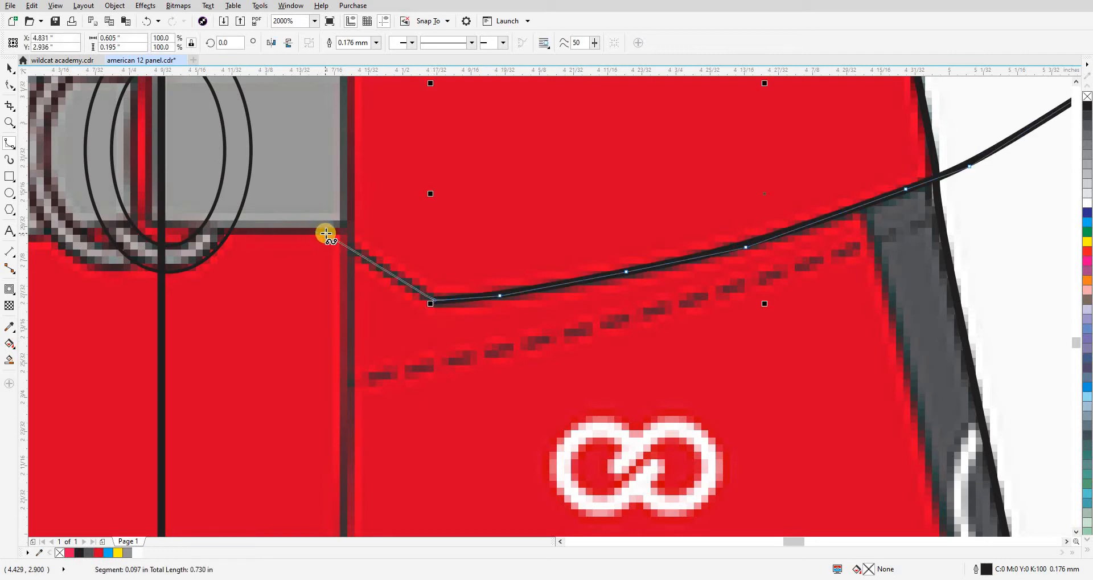
double_click(325, 233)
Trace the centre panel's side seam with a B-Spline from the waistband's upper edge down to the crotch corner.
scroll(438, 216, "down", 1)
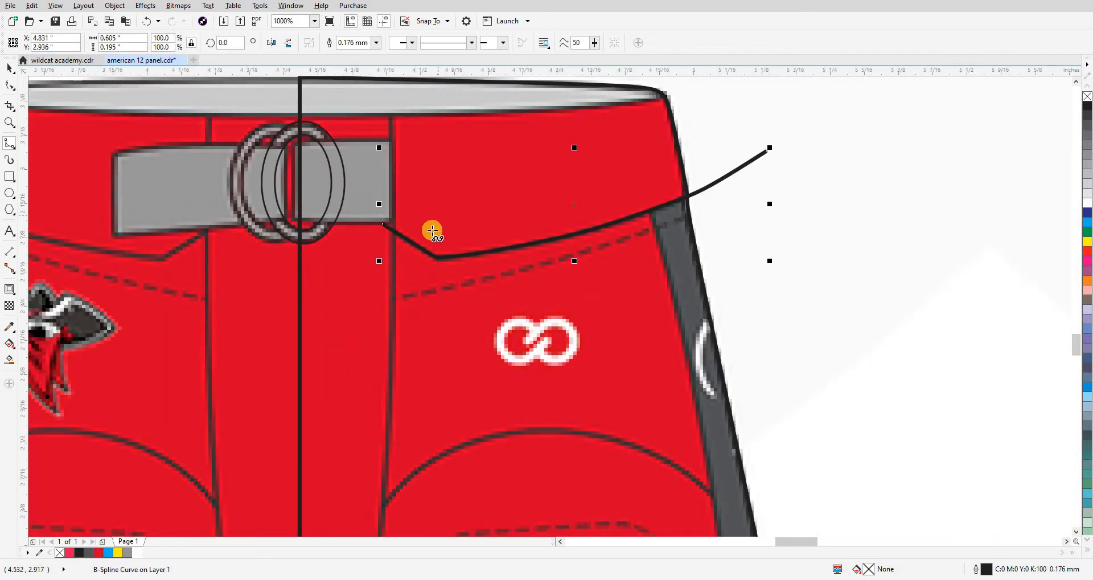
left_click(392, 115)
left_click(393, 242)
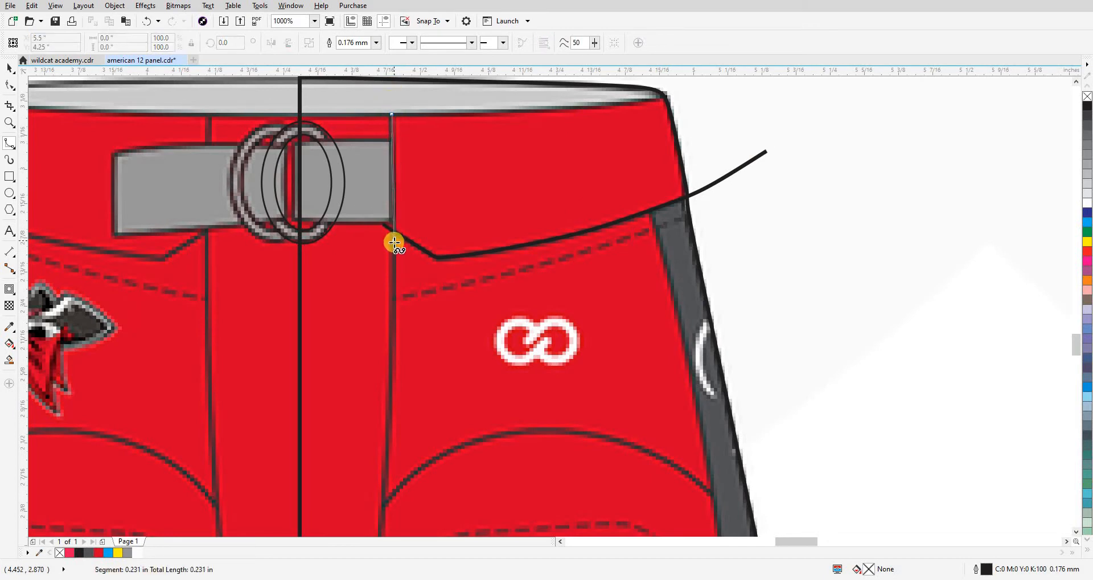
left_click(393, 373)
left_click_drag(393, 372, 438, 127)
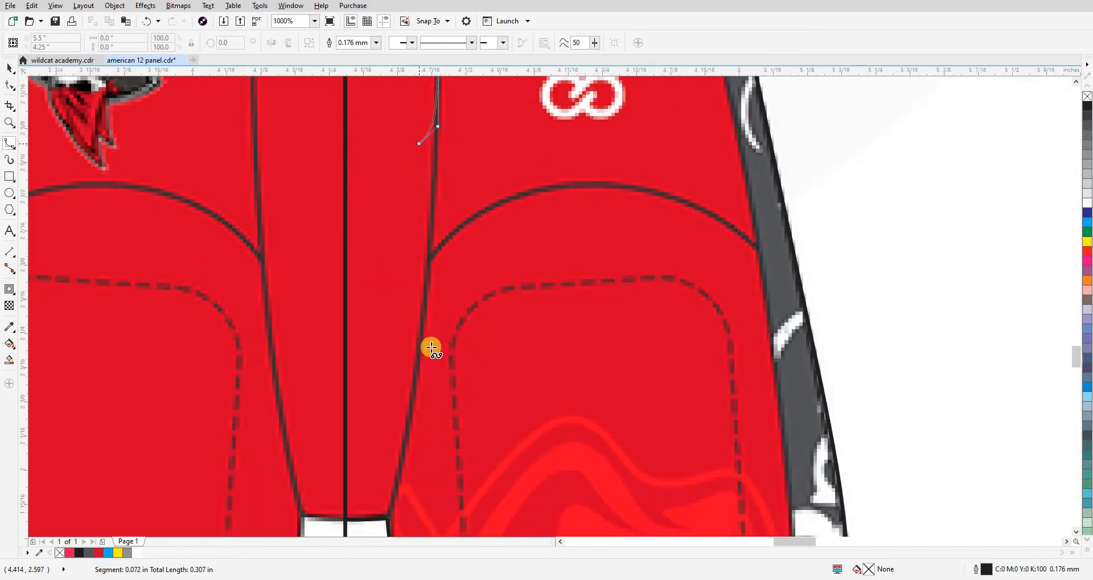
left_click(423, 336)
left_click_drag(417, 369, 467, 163)
left_click(453, 252)
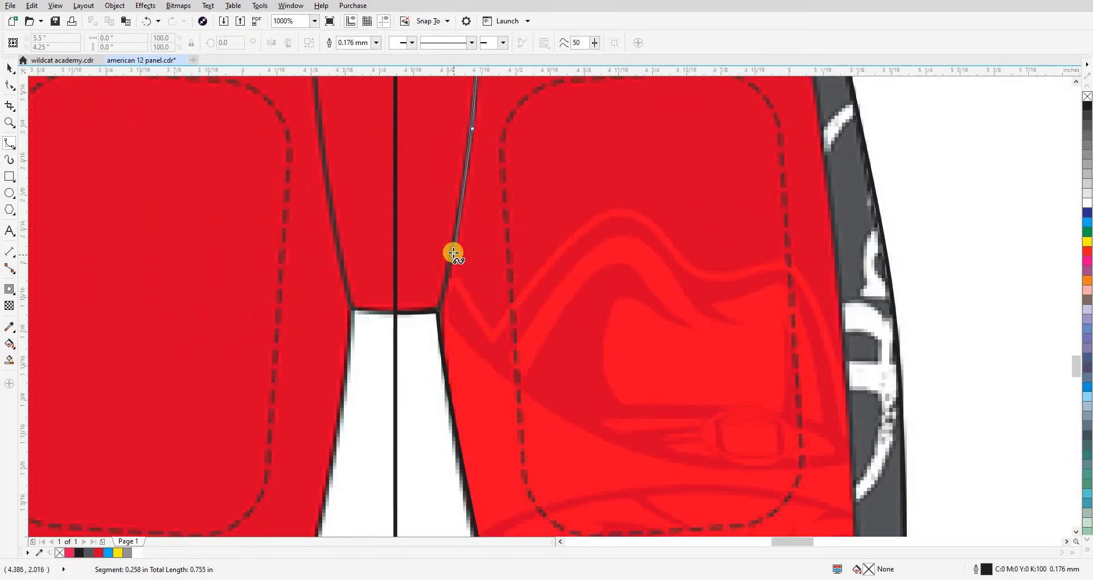
double_click(436, 314)
Start a B-Spline just above the waistband seam and trace the grey side stripe's inner edge down the thigh.
scroll(422, 390, "down", 2)
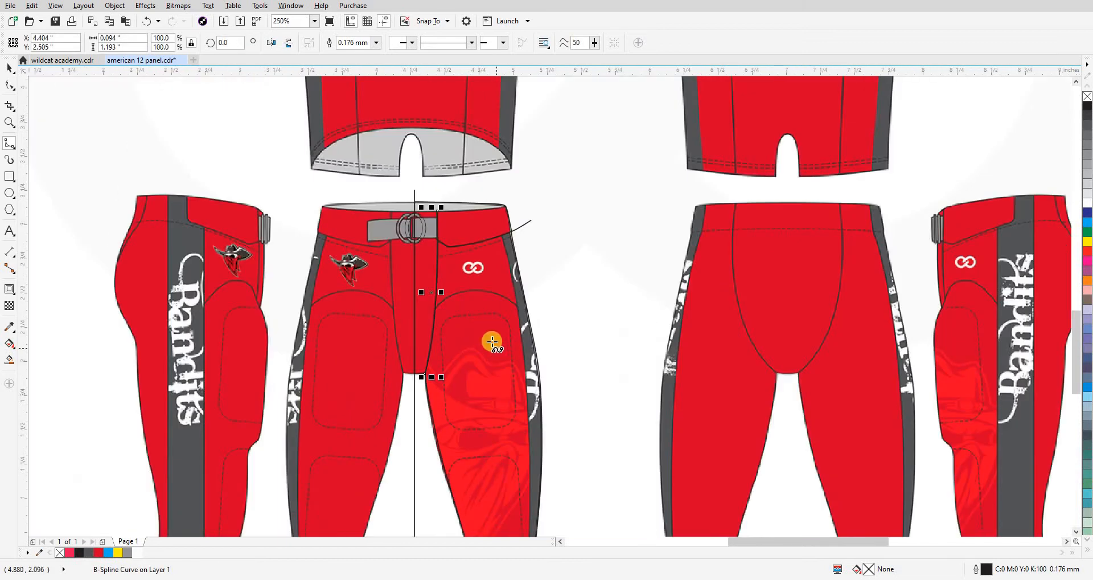
scroll(485, 257, "up", 2)
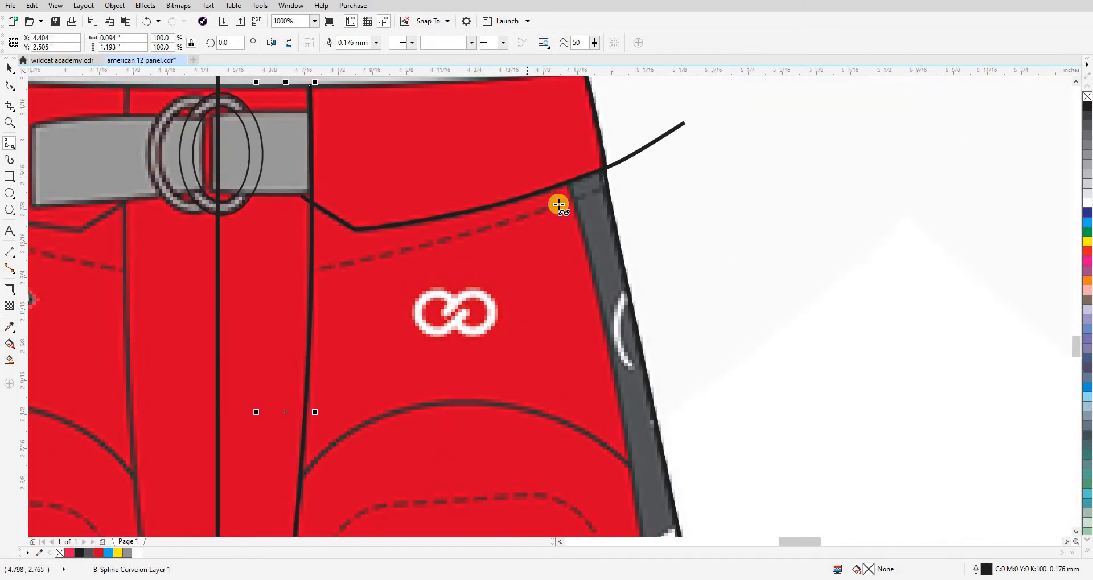
left_click(564, 166)
left_click(595, 283)
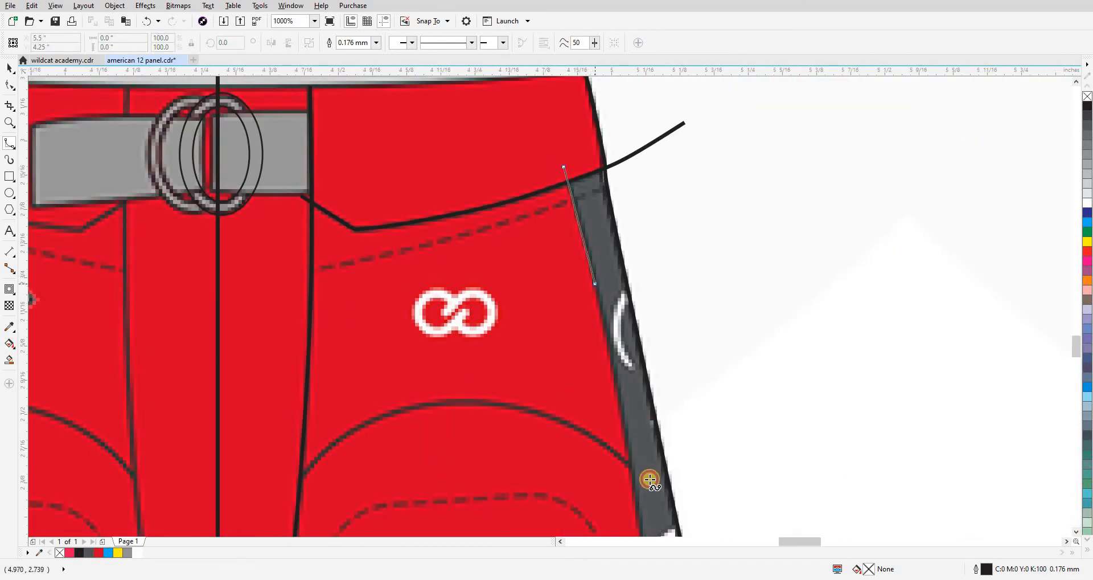
left_click(630, 455)
left_click_drag(631, 455, 524, 203)
left_click(546, 365)
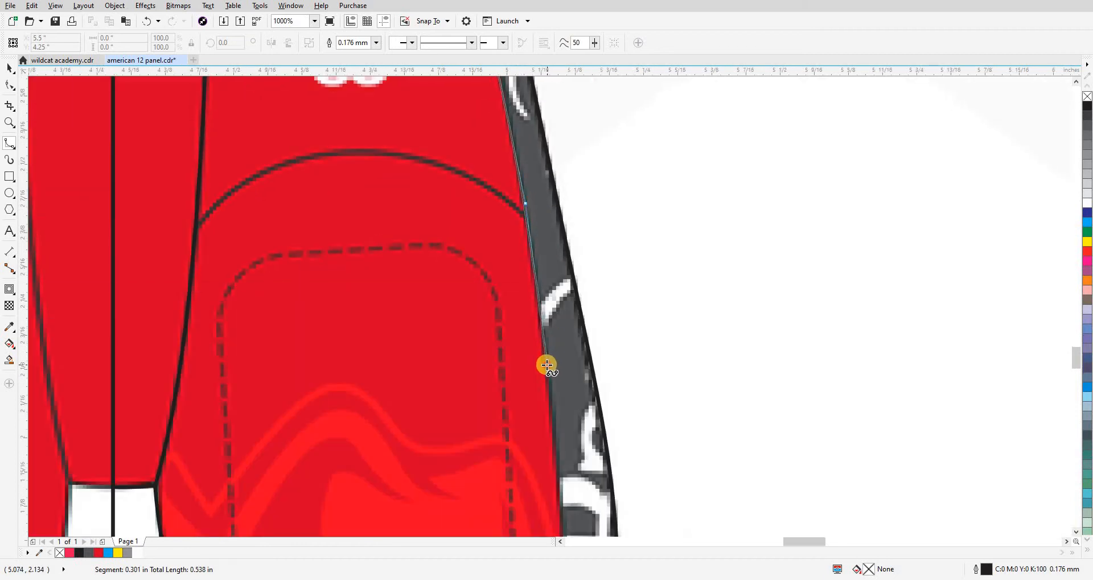
left_click_drag(547, 376, 512, 190)
left_click(527, 351)
left_click_drag(530, 360, 504, 185)
Continue the side stripe's inner-edge curve past the knee and finish it just beyond the hem.
scroll(504, 184, "up", 1)
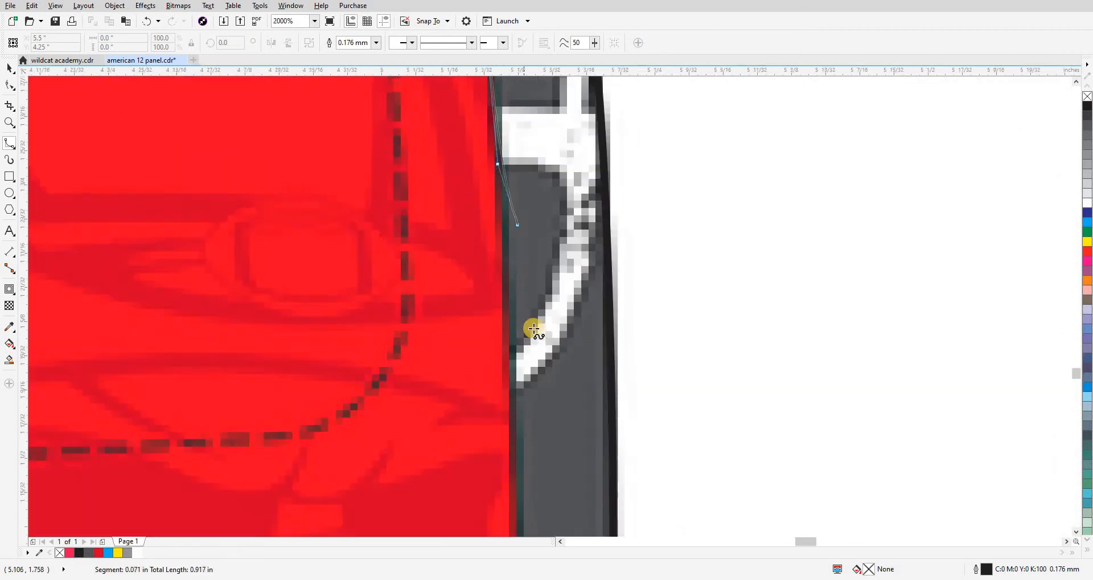
left_click(512, 378)
left_click_drag(511, 385, 489, 161)
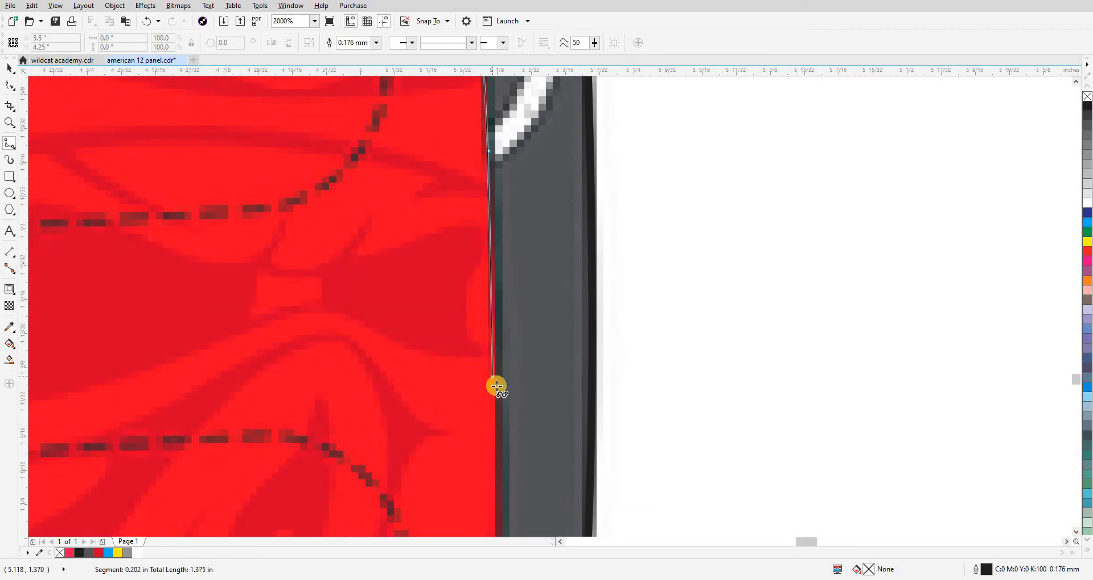
left_click(497, 386)
left_click_drag(496, 391, 499, 184)
scroll(500, 191, "up", 1)
scroll(502, 214, "down", 2)
left_click(501, 306)
left_click_drag(501, 309, 507, 156)
left_click(510, 226)
double_click(506, 467)
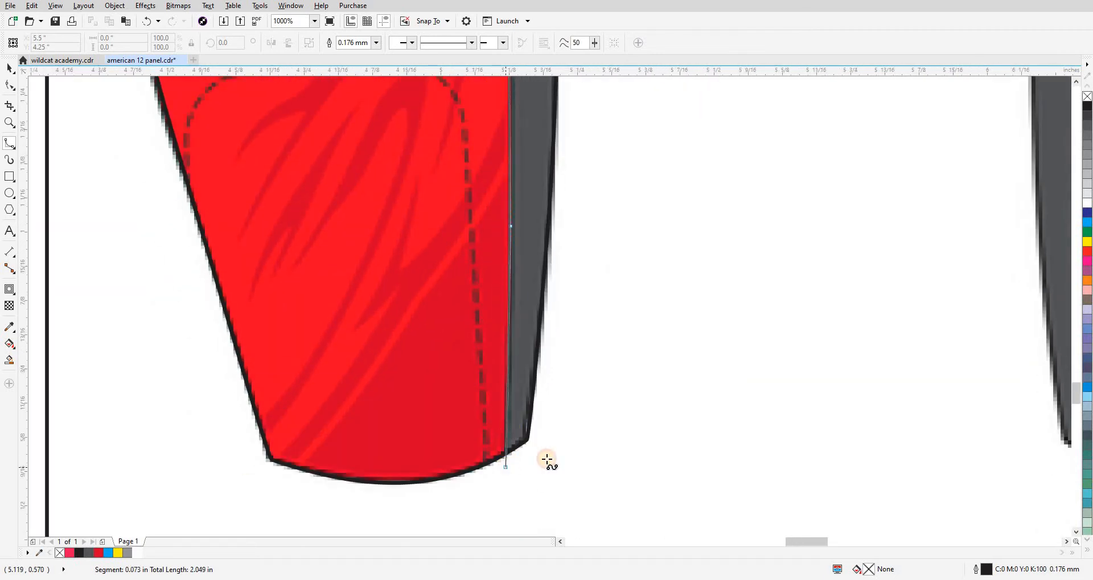
scroll(584, 299, "down", 1)
left_click_drag(571, 171, 577, 393)
left_click_drag(563, 199, 593, 349)
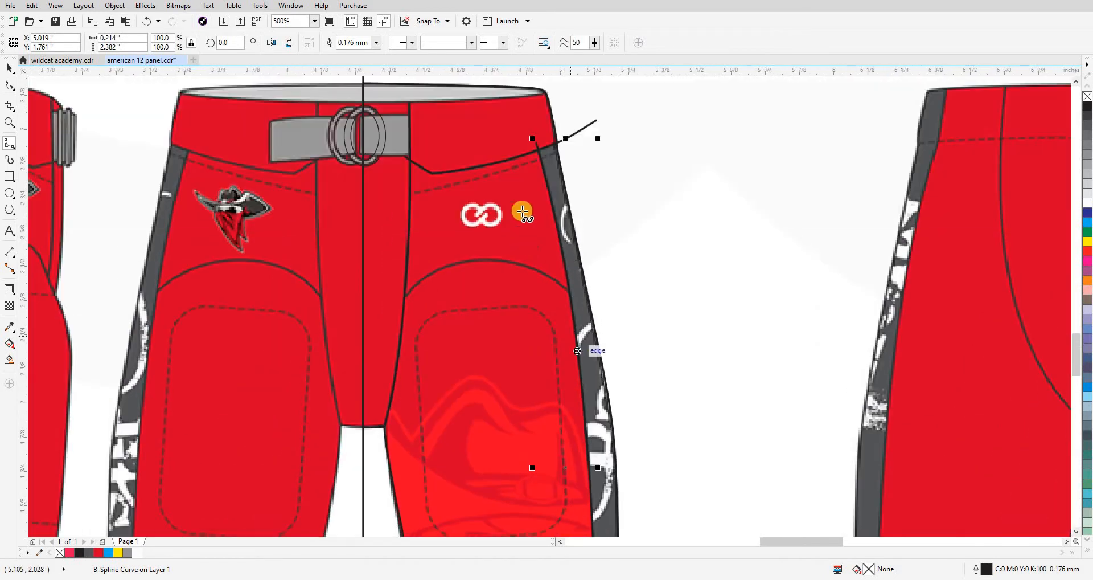
scroll(517, 179, "up", 1)
left_click_drag(516, 180, 553, 357)
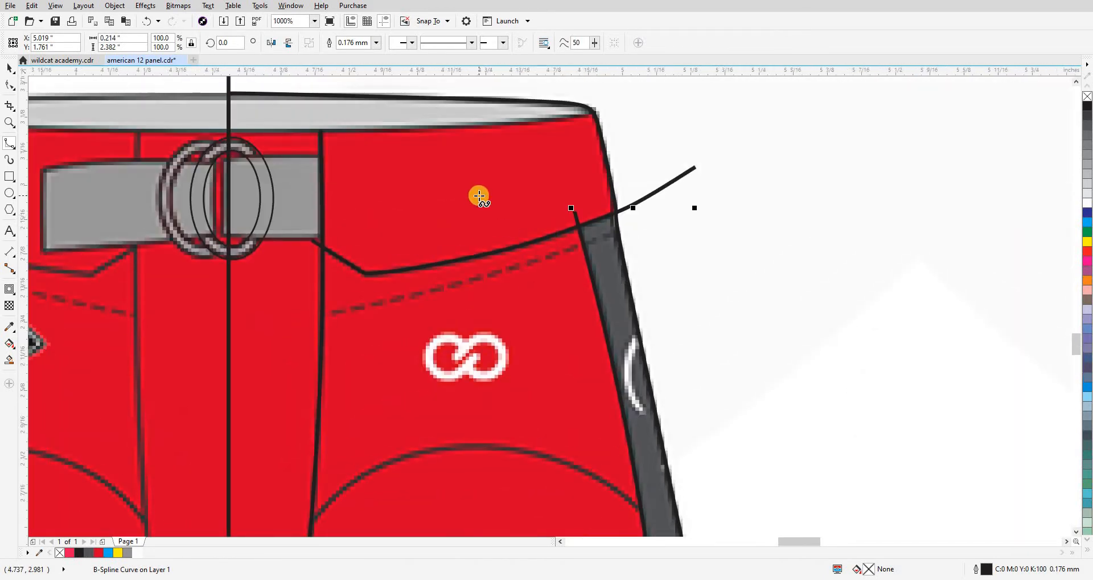
Trace the waistband's upper seam with a B-Spline from outside the side edge to just past the centre line.
scroll(366, 212, "up", 1)
scroll(654, 230, "up", 2)
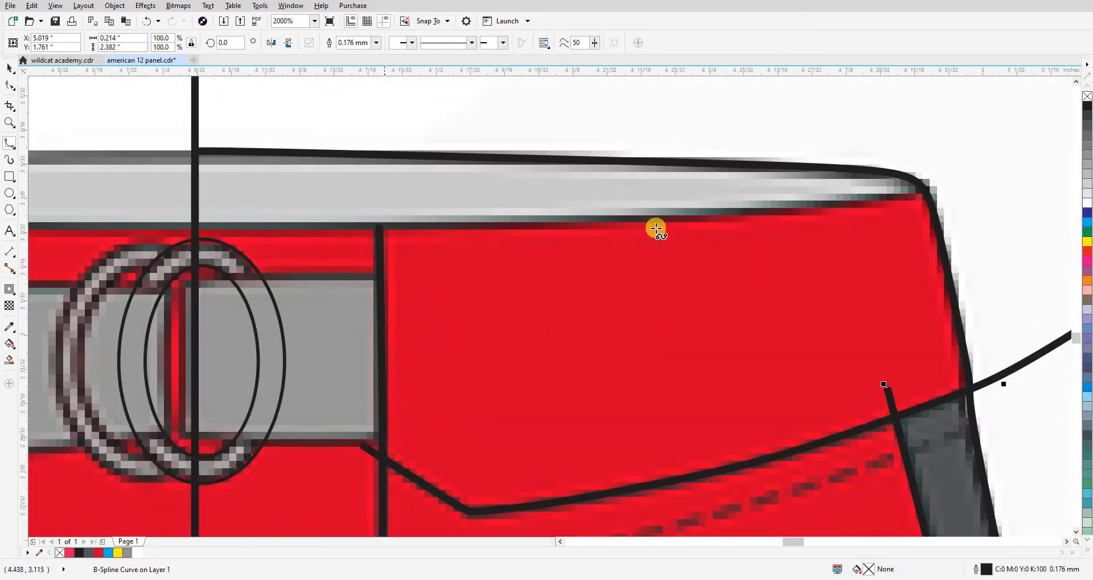
left_click(996, 150)
left_click(943, 180)
left_click(882, 200)
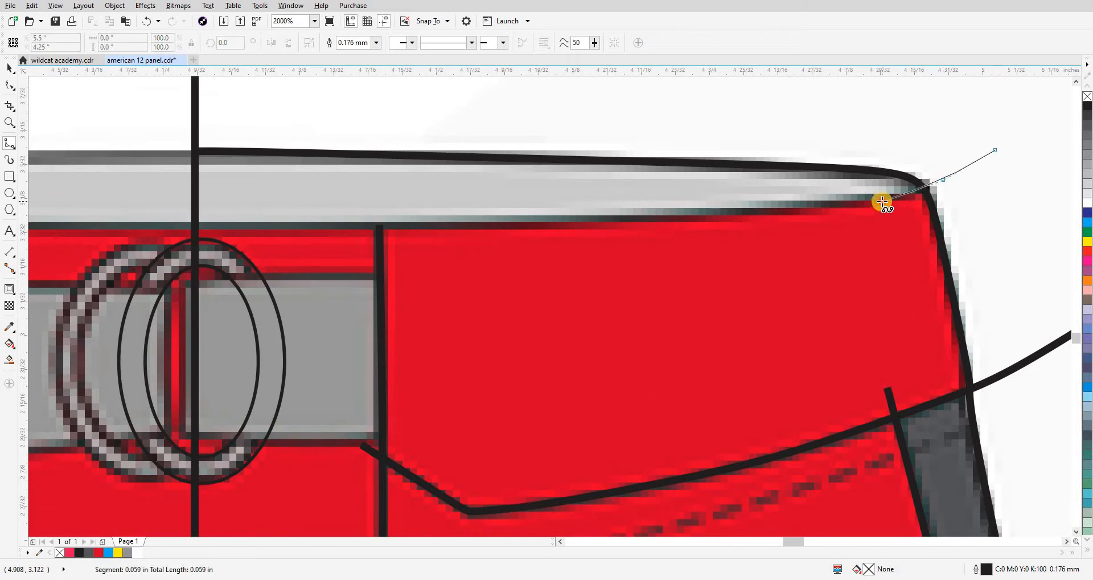
left_click(722, 216)
left_click(407, 226)
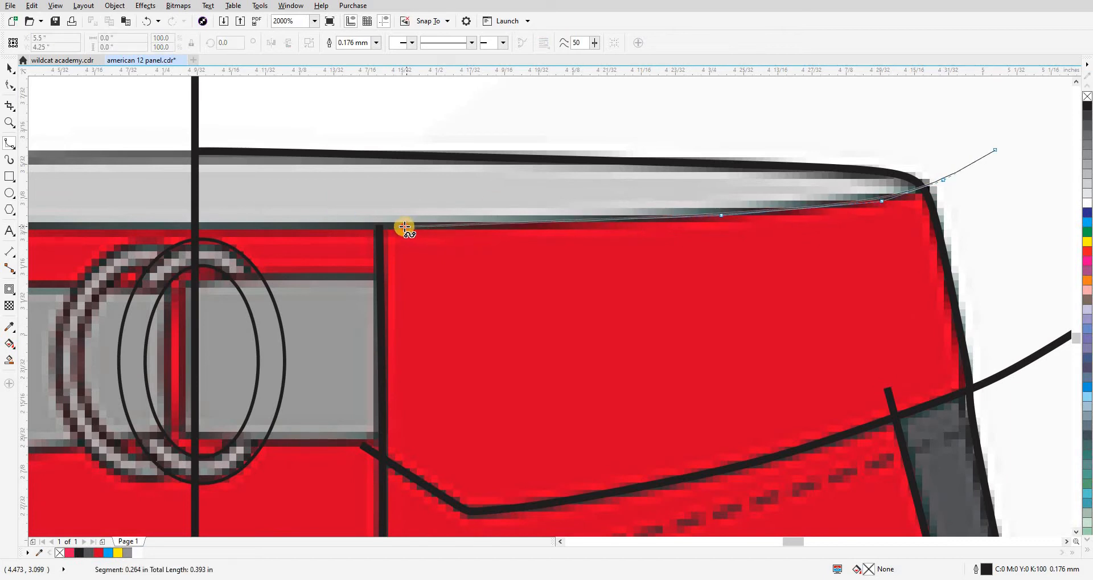
double_click(152, 226)
key("space")
scroll(414, 122, "down", 3)
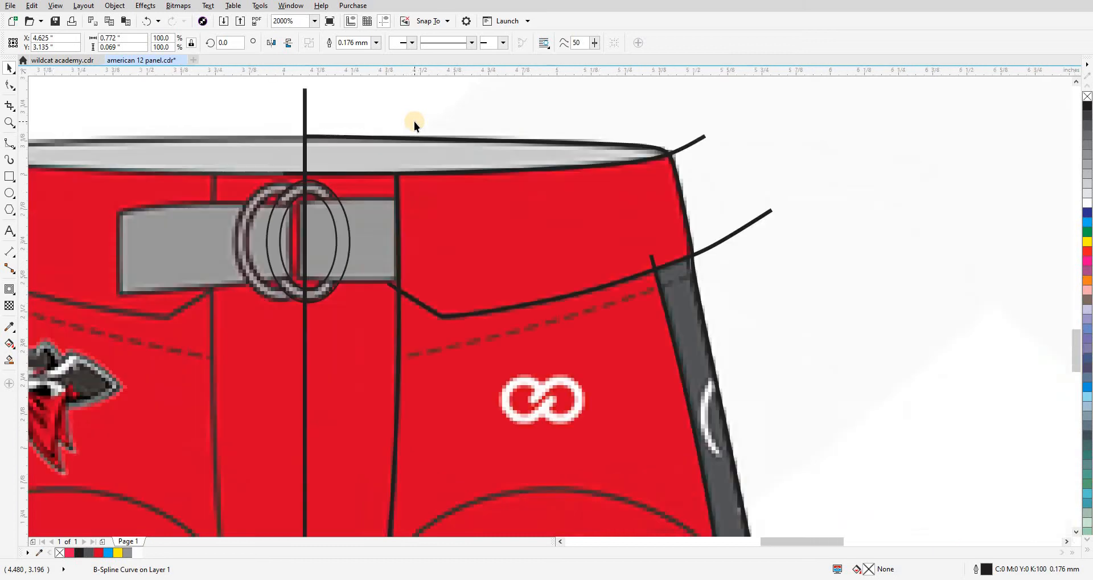
Create Smart Fill shapes from the inner back waistband and the front waistband panel beside the centre panel.
scroll(415, 121, "down", 2)
left_click(463, 182)
scroll(437, 161, "up", 3)
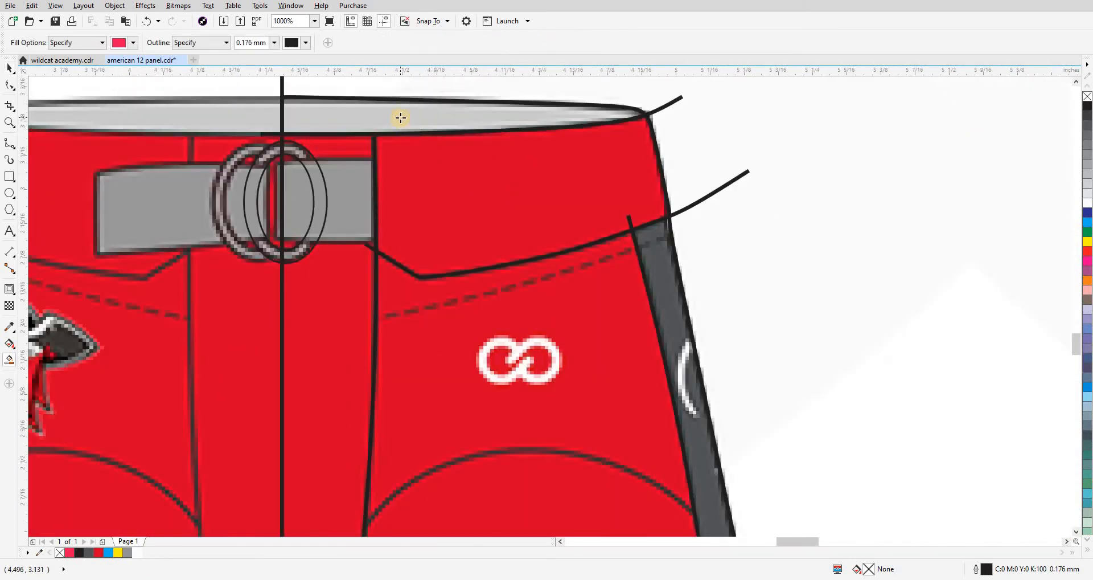
left_click(400, 118)
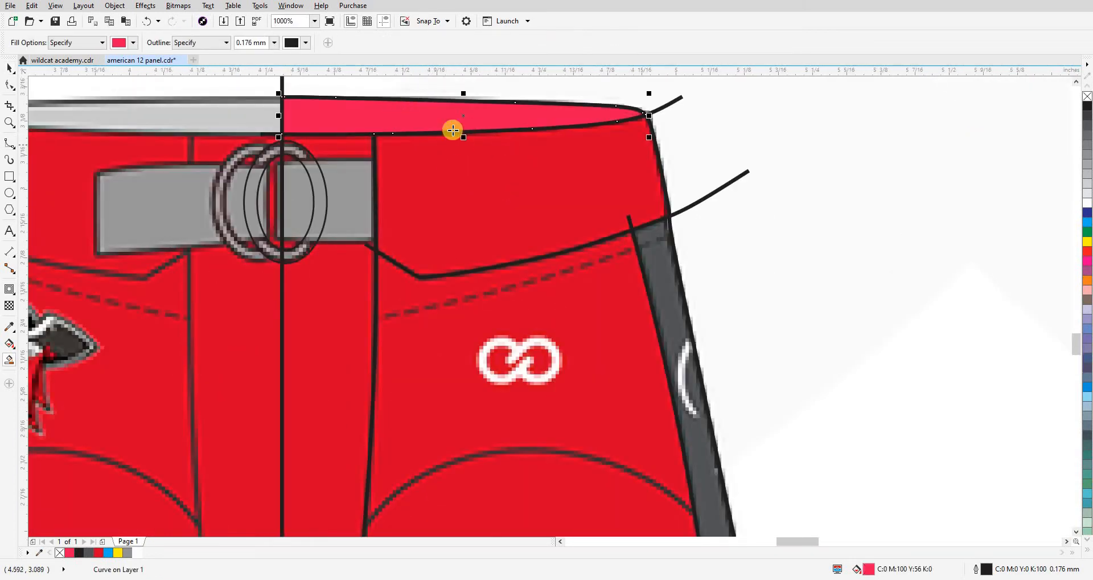
left_click(518, 183)
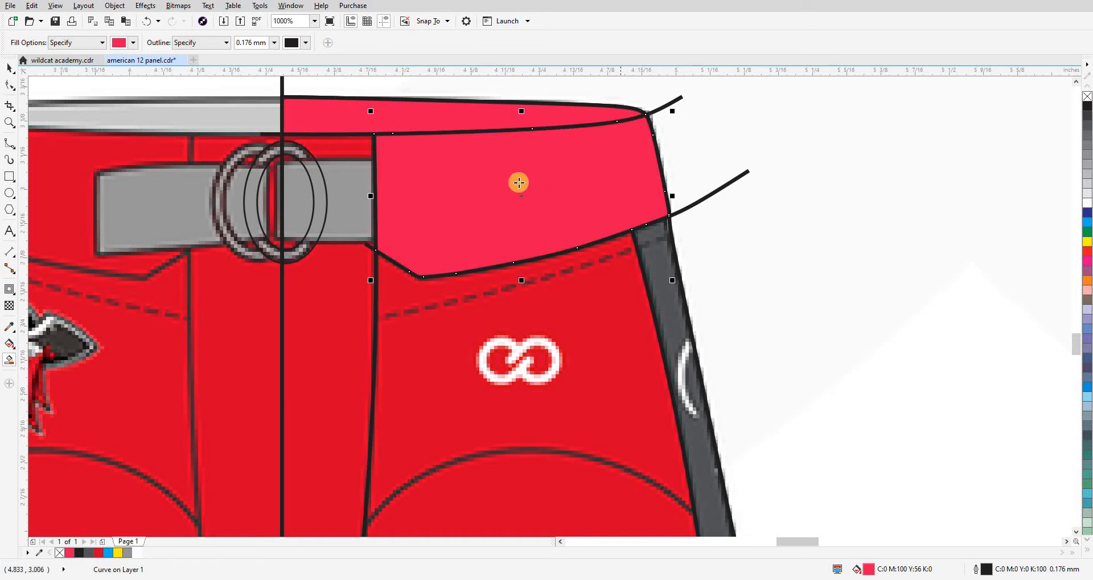
scroll(521, 182, "down", 3)
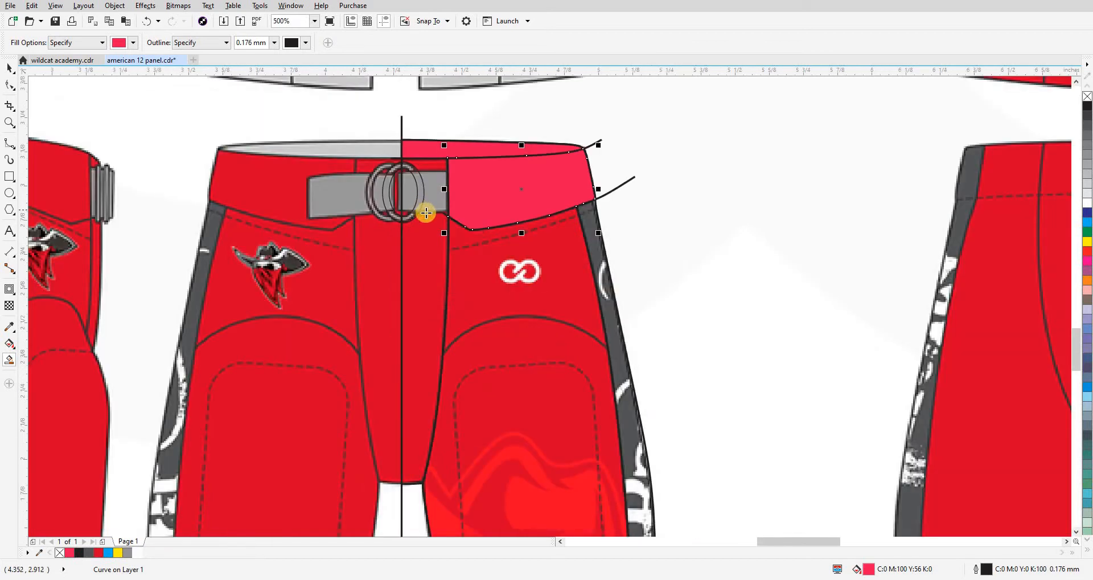
Show the drawing as wireframe and move the inner and outer buckle ellipses 8 inches left, off the pants.
key("space")
key("shift+F9")
scroll(398, 177, "up", 6)
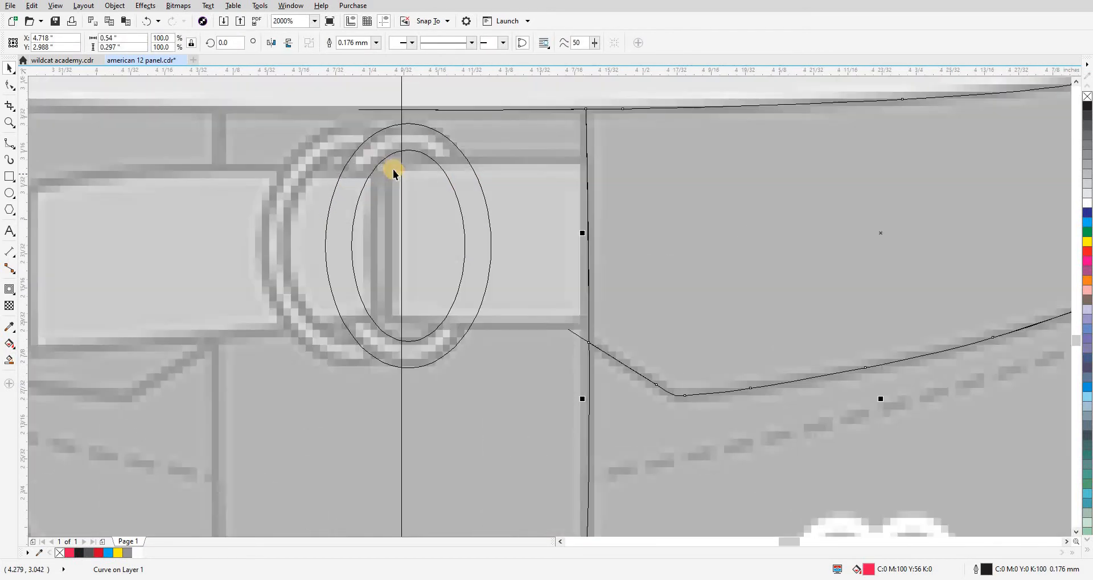
left_click(387, 161)
key("Delete")
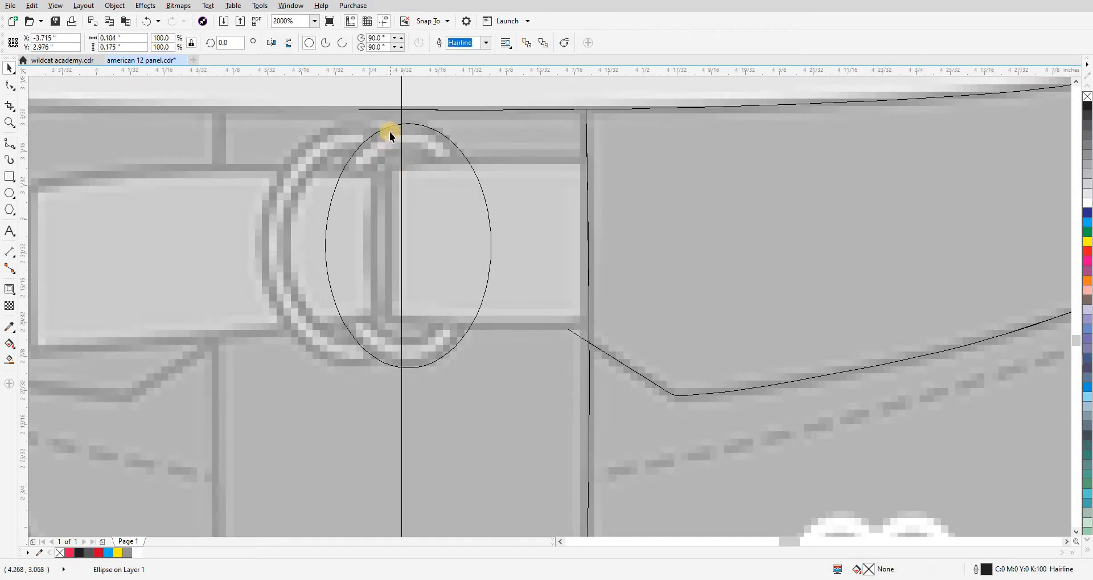
left_click(388, 128)
key("Delete")
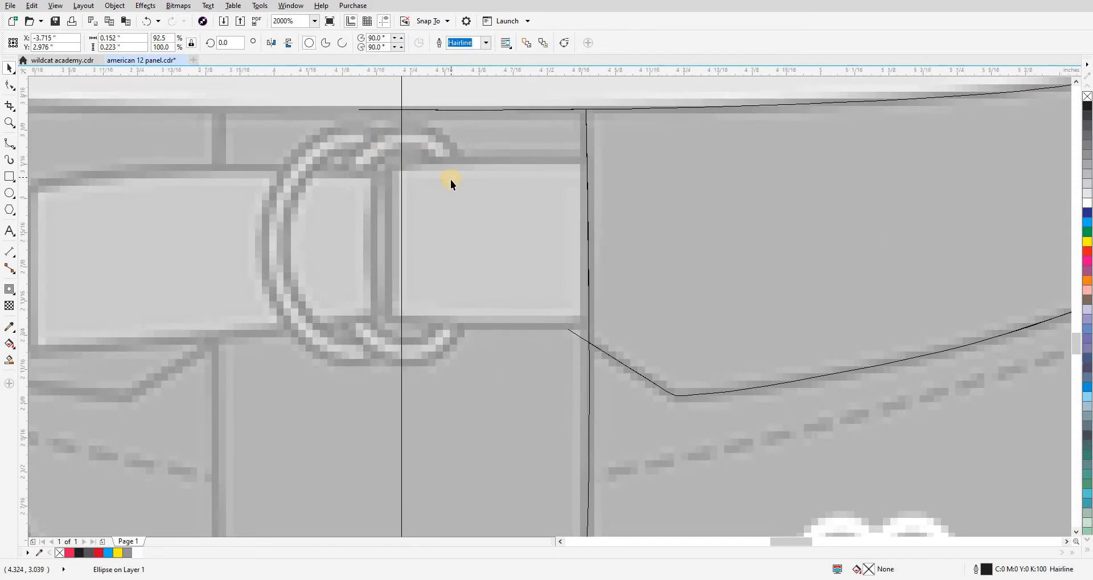
Return to the full-colour view and create Smart Fill shapes for the half centre panel, the leg panel and the side stripe.
scroll(450, 180, "down", 3)
key("shift+F9")
key("j")
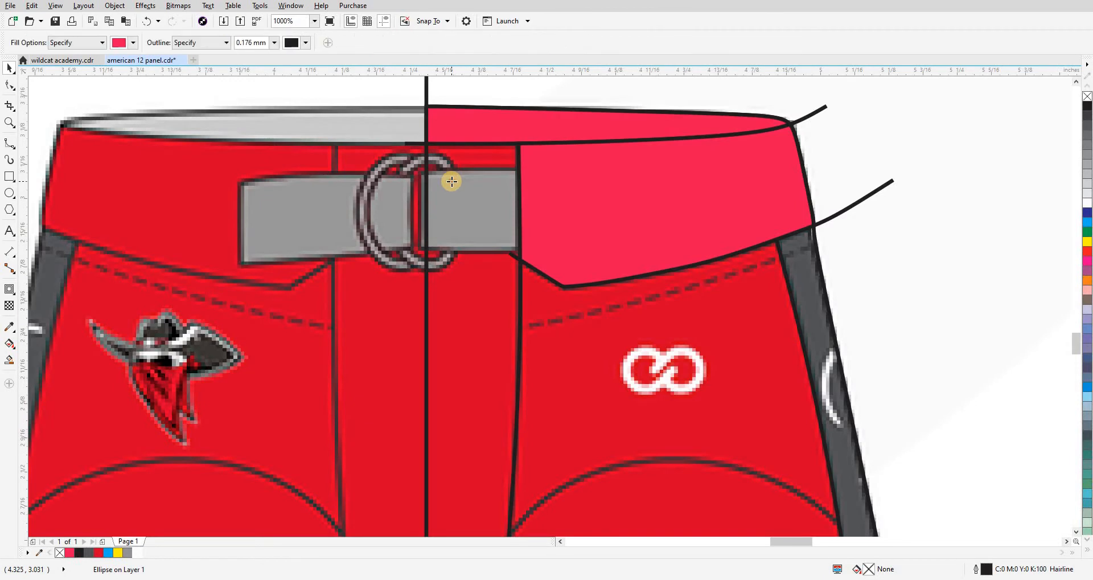
left_click(451, 180)
scroll(466, 248, "down", 6)
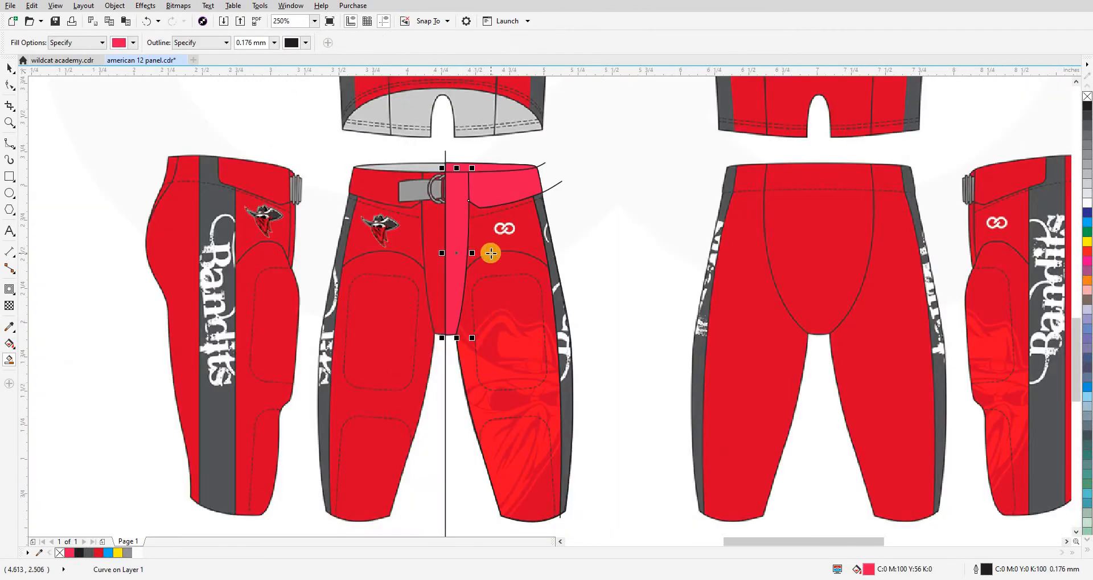
left_click(491, 253)
left_click(568, 289)
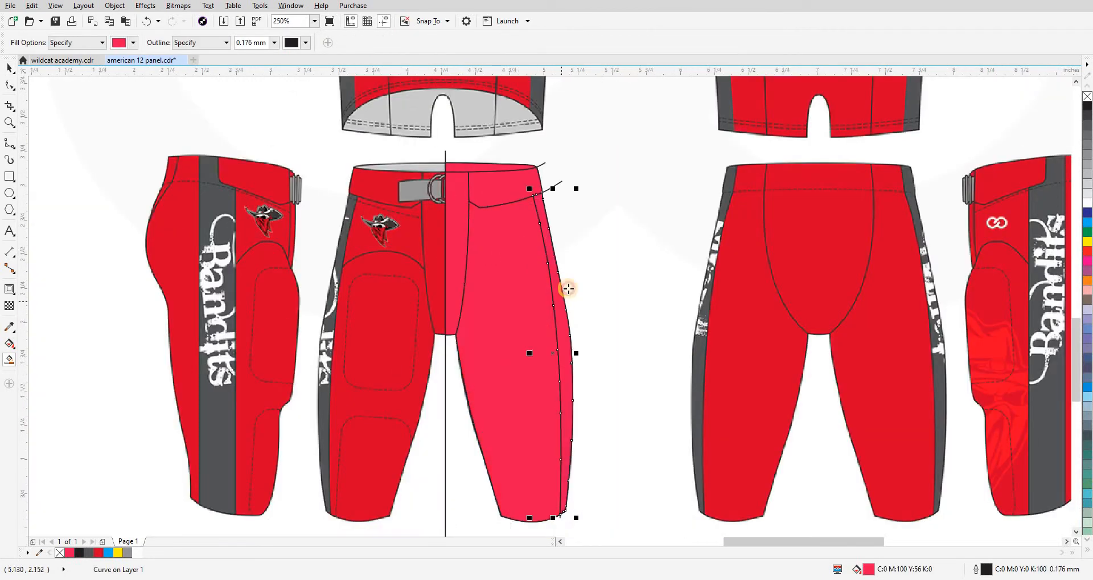
Move the filled leg panel and side stripe 8 inches left, off the page.
key("space")
scroll(527, 257, "down", 3)
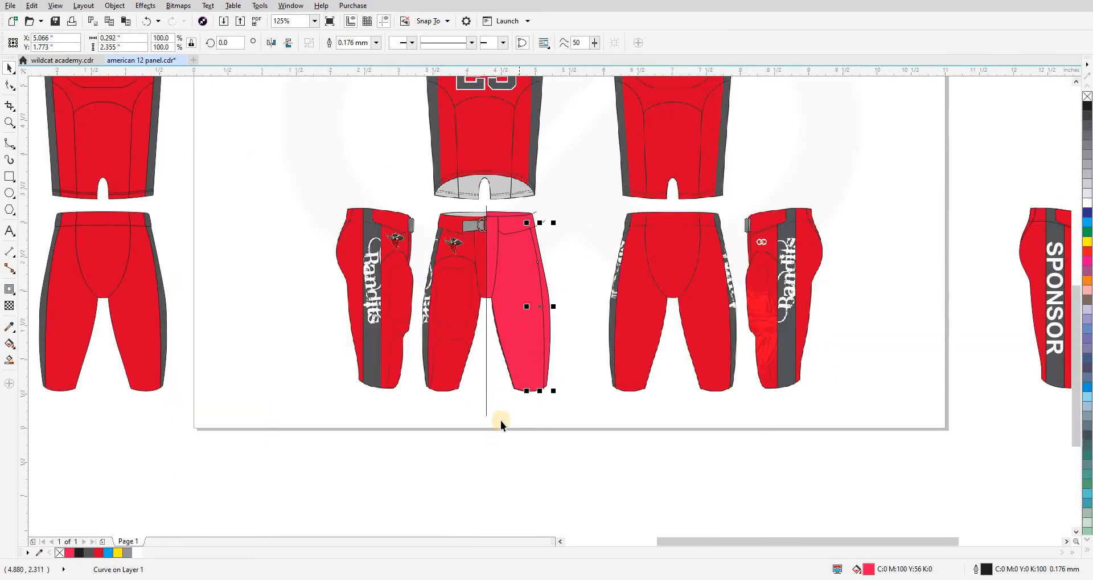
left_click(458, 406)
scroll(553, 391, "left", 3)
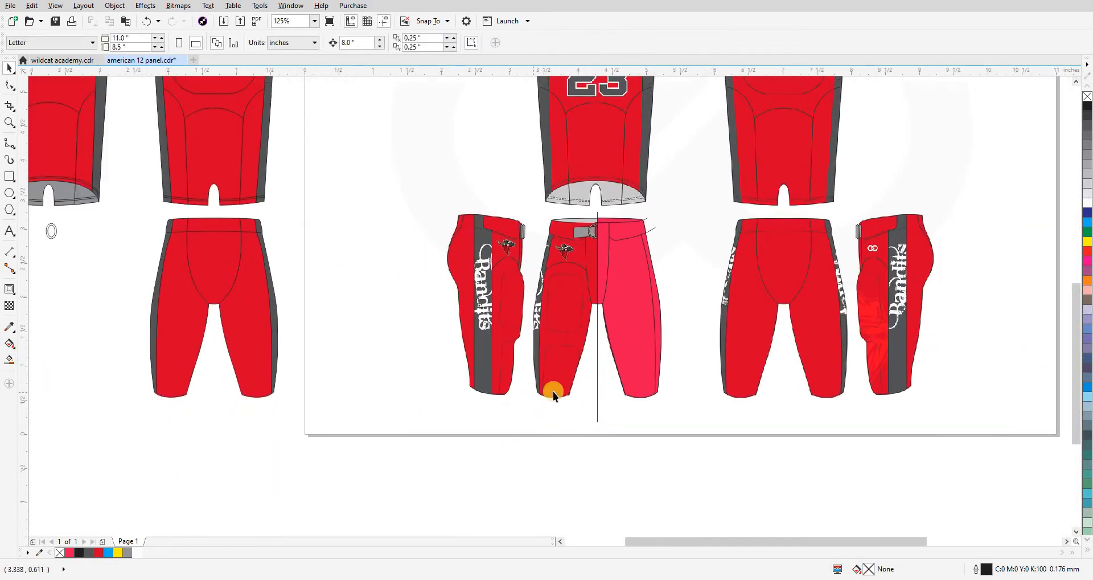
left_click(641, 367)
key("Left")
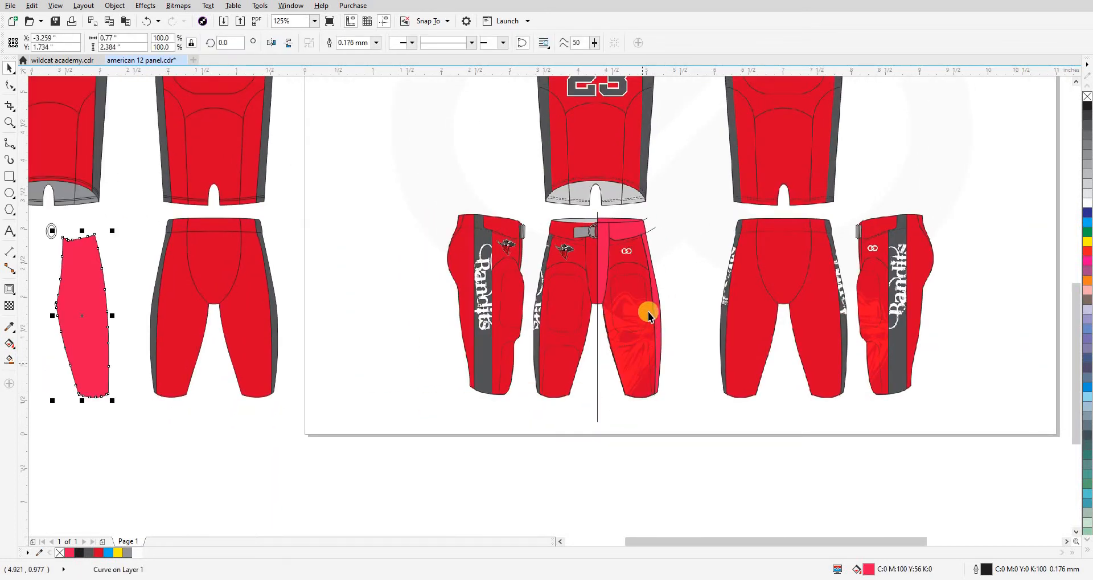
left_click(653, 291)
key("Left")
Move the filled front waistband, centre panel and inner waistband 8 inches left to rejoin the leg pieces.
left_click(615, 236)
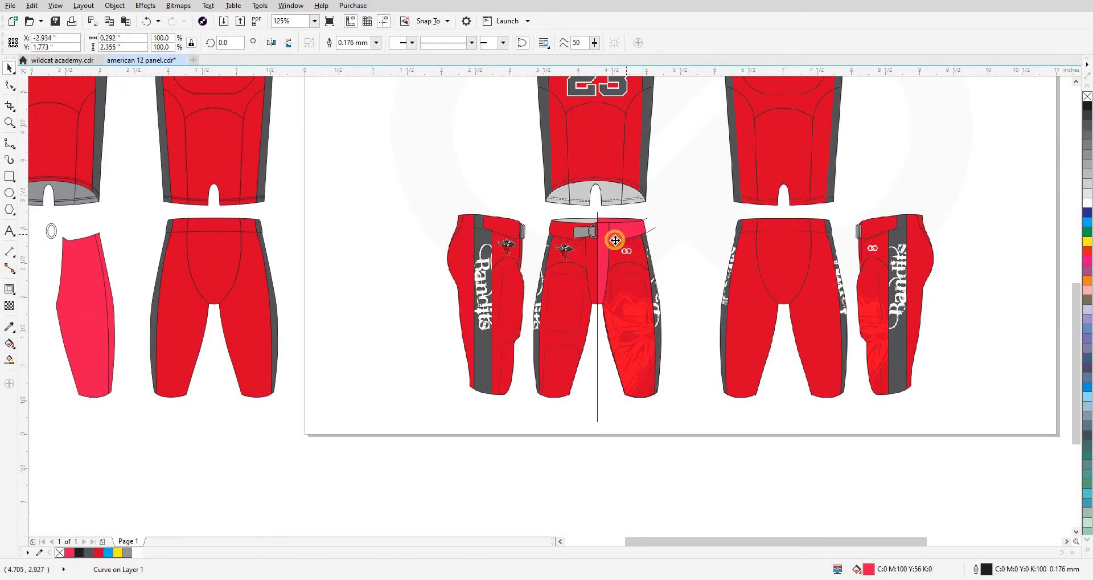
key("Left")
left_click(602, 246)
key("Left")
left_click(606, 219)
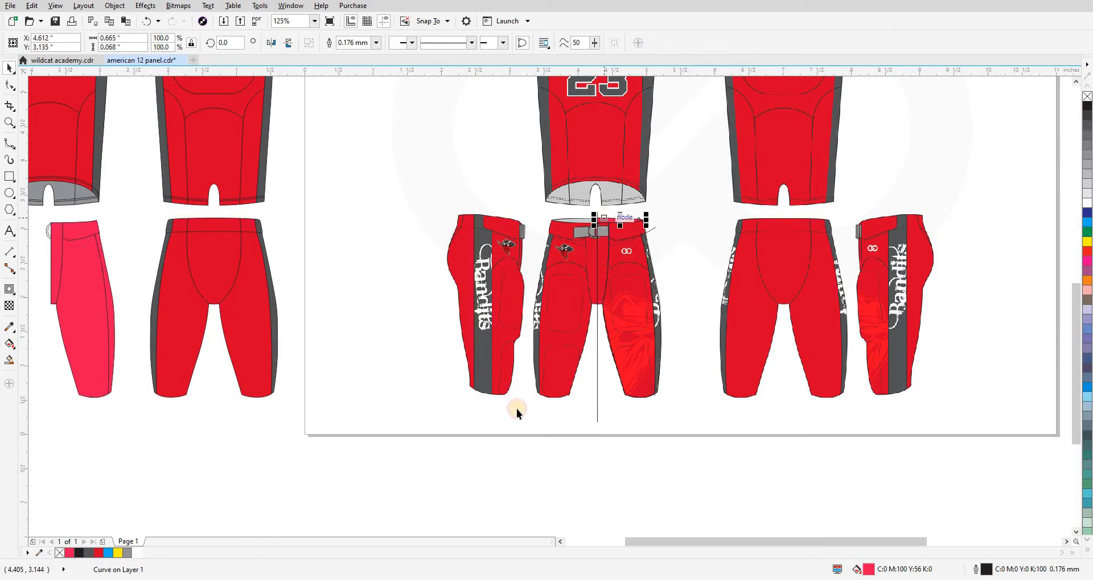
key("Left")
left_click(488, 508)
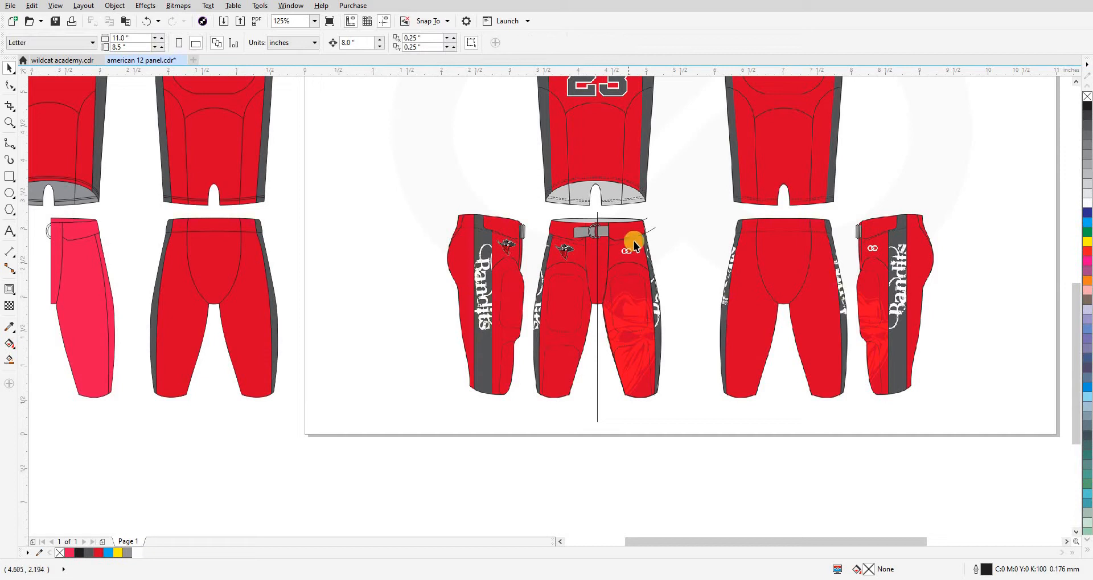
Delete the leftover side stripe, waistband seam, outline and centre panel seam curves from the reference, keeping the vertical centre line.
scroll(635, 244, "up", 5)
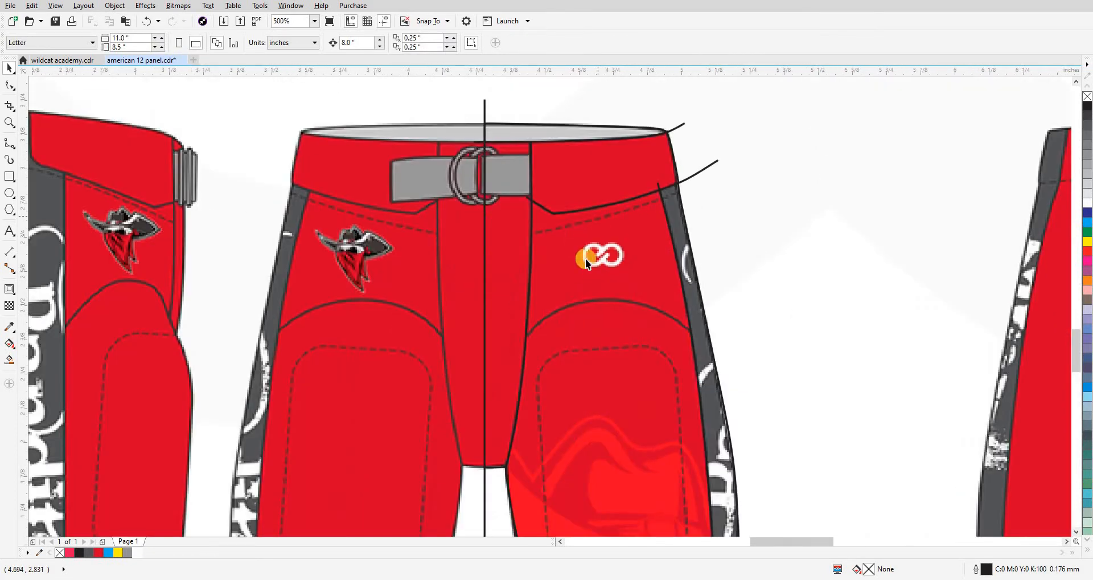
scroll(639, 244, "up", 2)
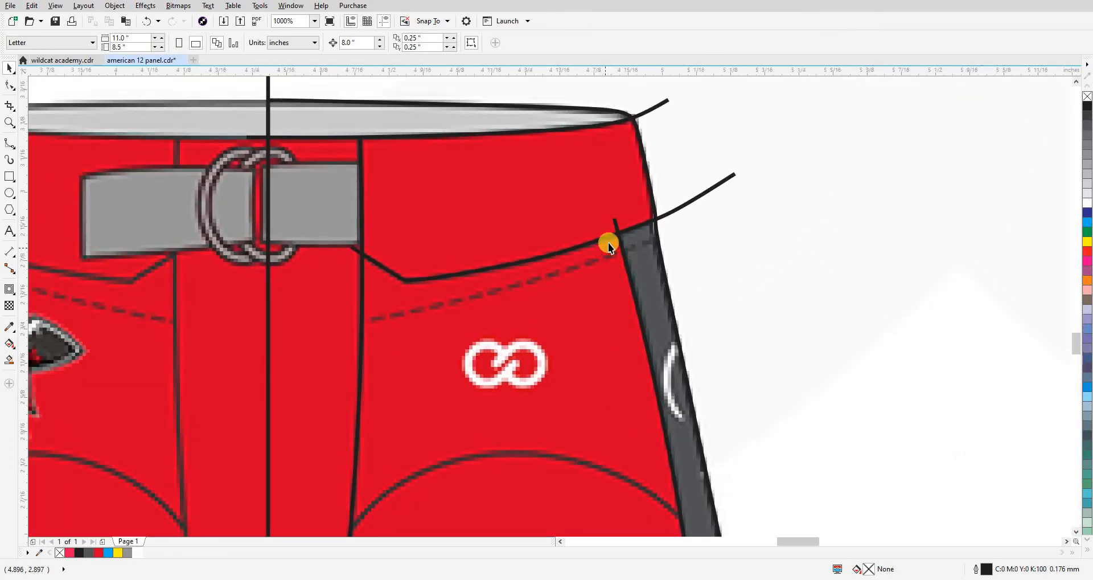
scroll(609, 243, "down", 2)
left_click(622, 232)
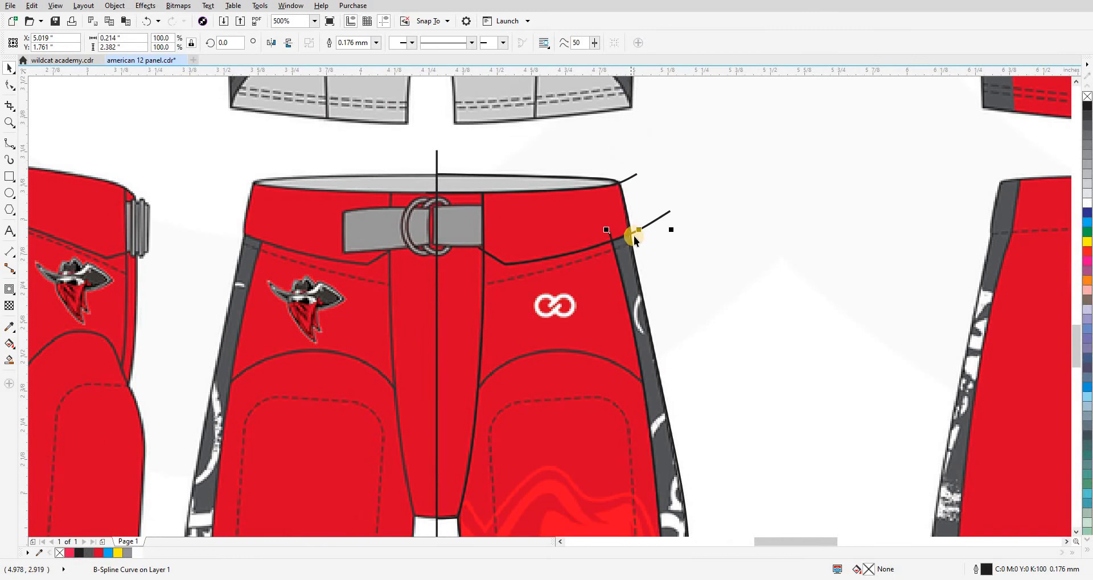
key("Delete")
left_click(622, 182)
key("Delete")
left_click(612, 180)
key("Delete")
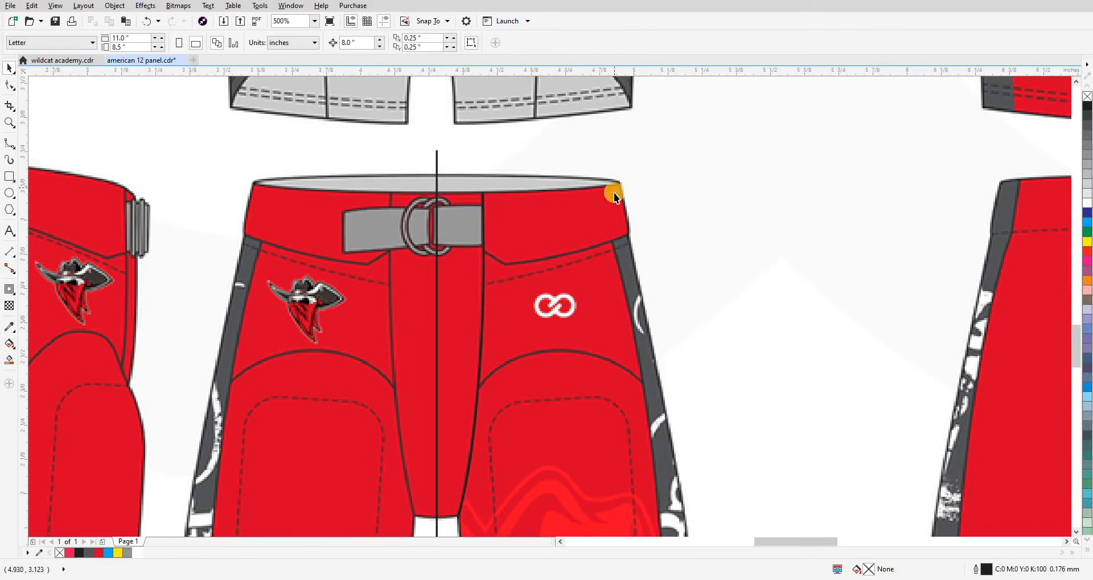
left_click(482, 281)
key("Delete")
Trace the stitching line below the waistband with a B-Spline from the side edge to the centre panel seam.
scroll(555, 250, "down", 4)
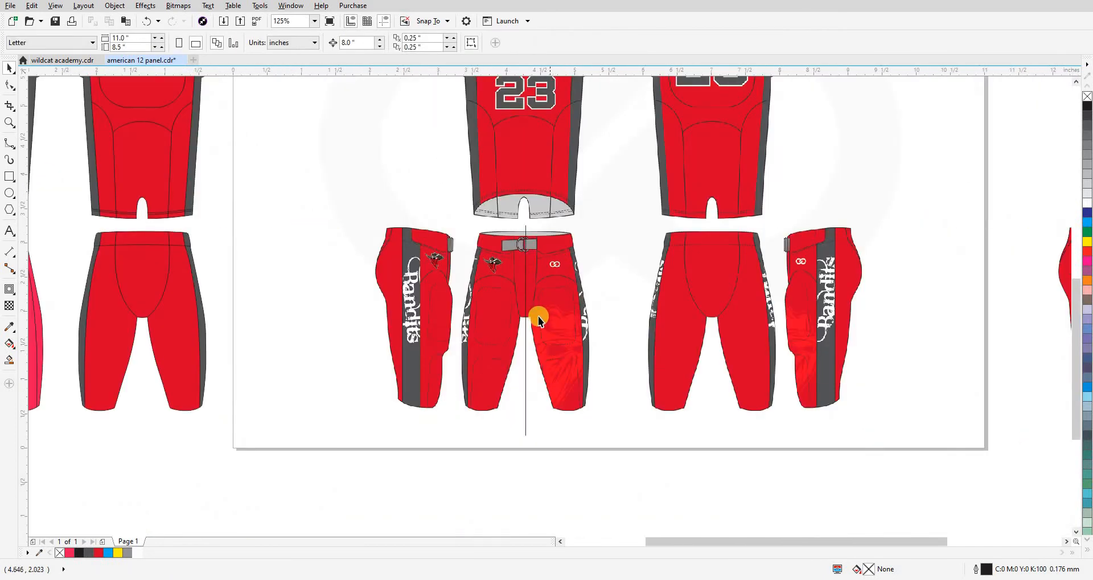
scroll(538, 316, "up", 2)
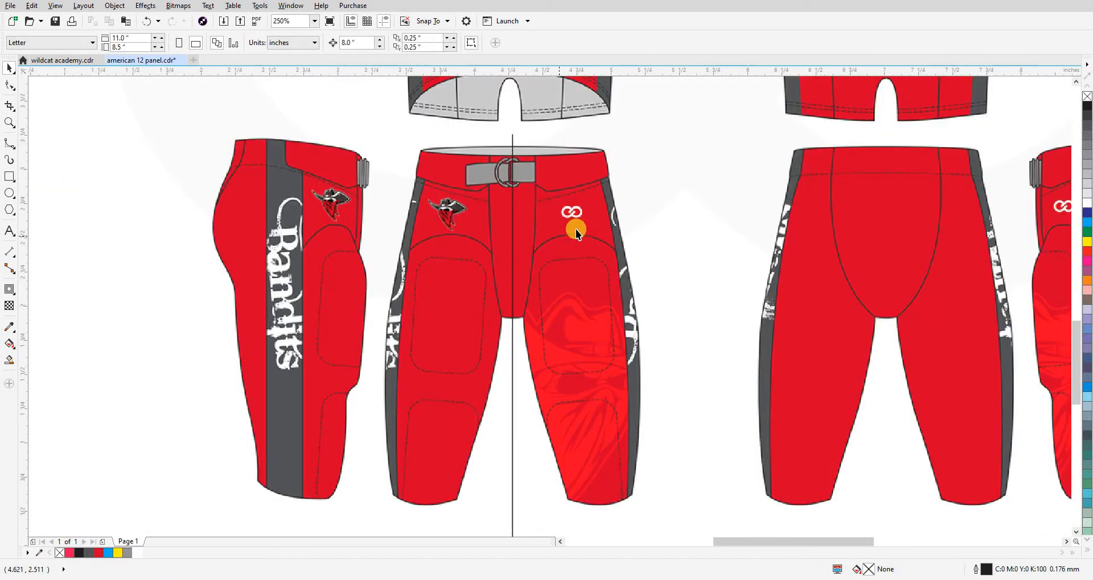
scroll(551, 210, "up", 4)
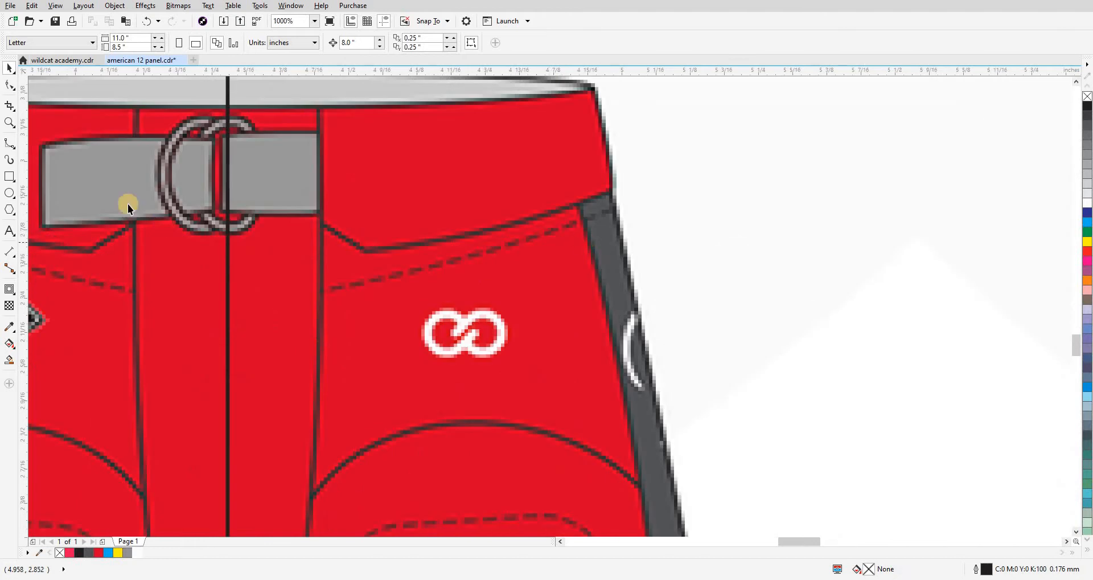
left_click(9, 144)
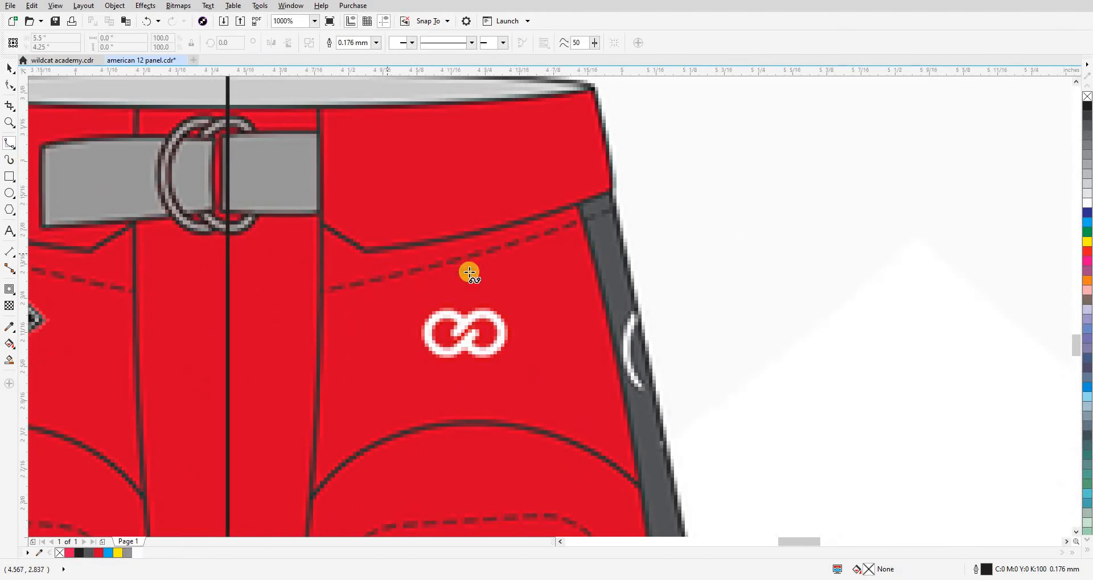
scroll(464, 272, "up", 2)
left_click(825, 146)
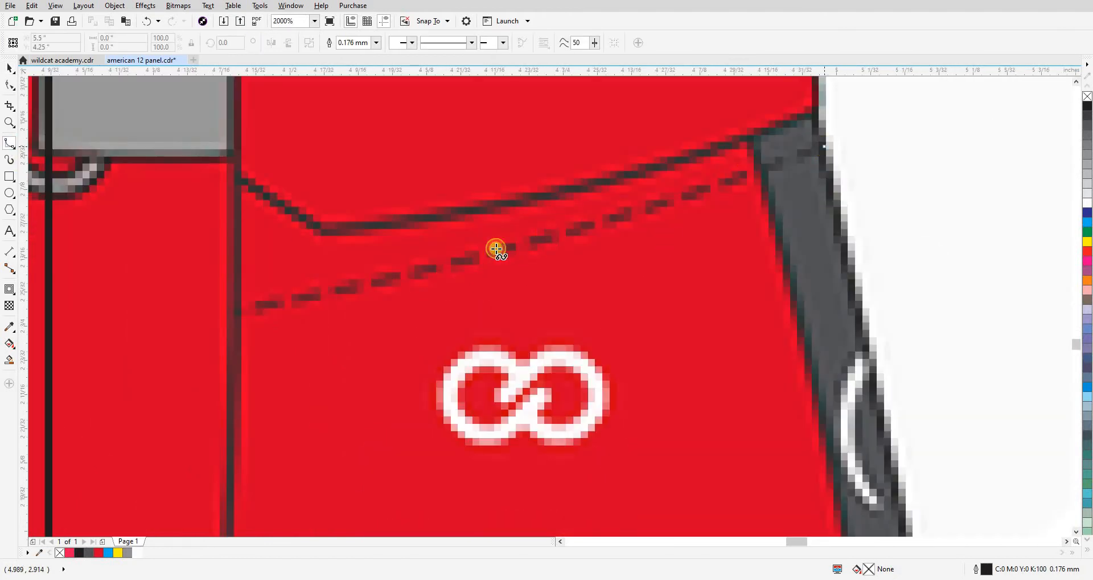
left_click_drag(573, 229, 596, 226)
left_click(416, 274)
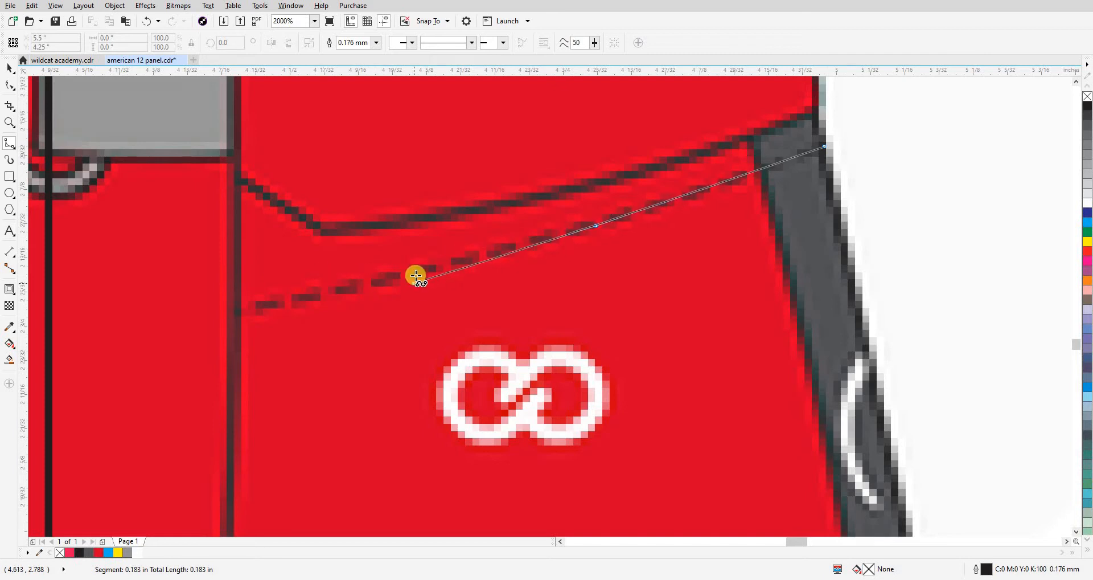
left_click_drag(251, 310, 249, 309)
key("space")
scroll(365, 223, "down", 4)
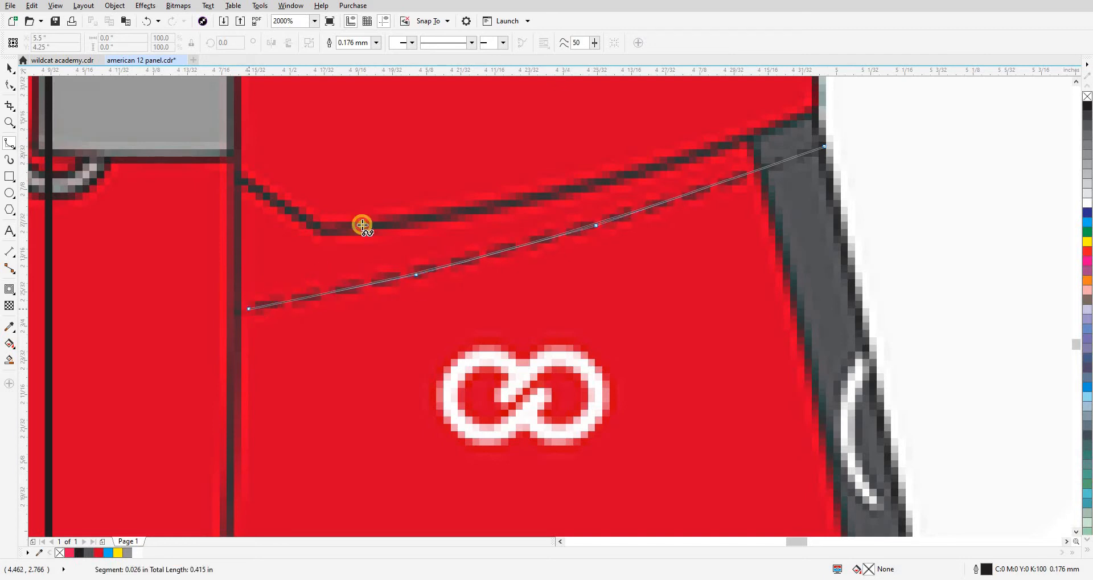
Give the stitching curve a short-dashed line style matching the reference.
scroll(404, 238, "up", 2)
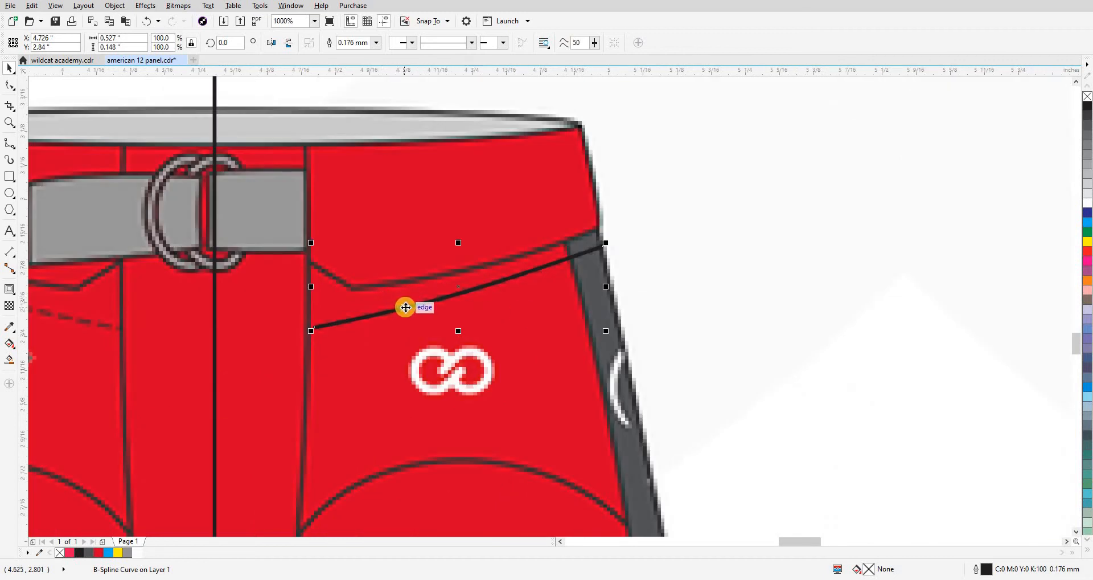
scroll(399, 314, "up", 2)
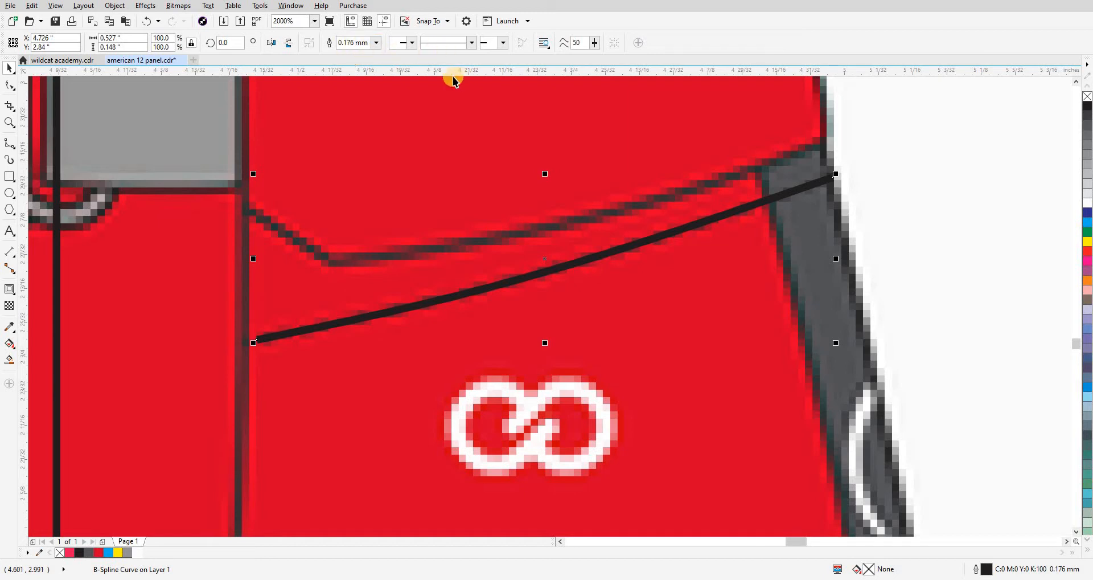
left_click(470, 44)
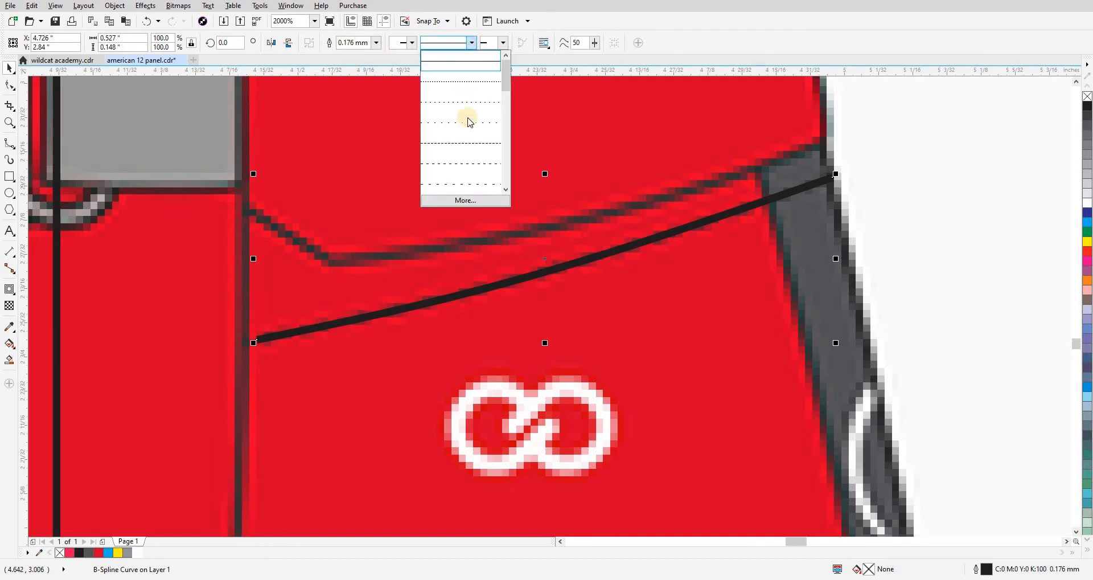
left_click(468, 146)
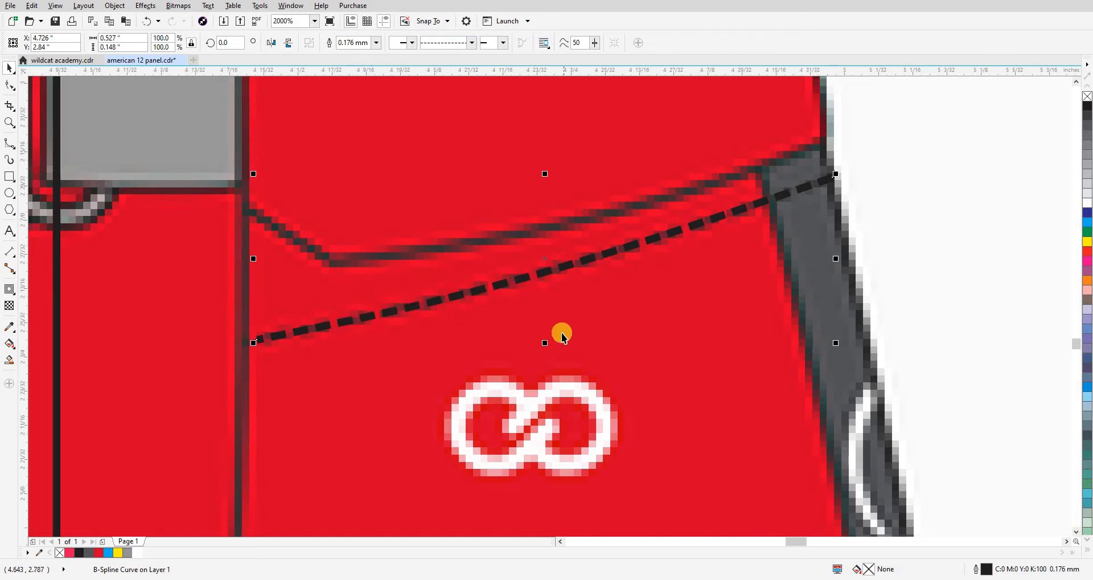
Make the dashed stitching curve's outline scale with the object and move the curve 8 inches left onto the leg pieces.
key("F12")
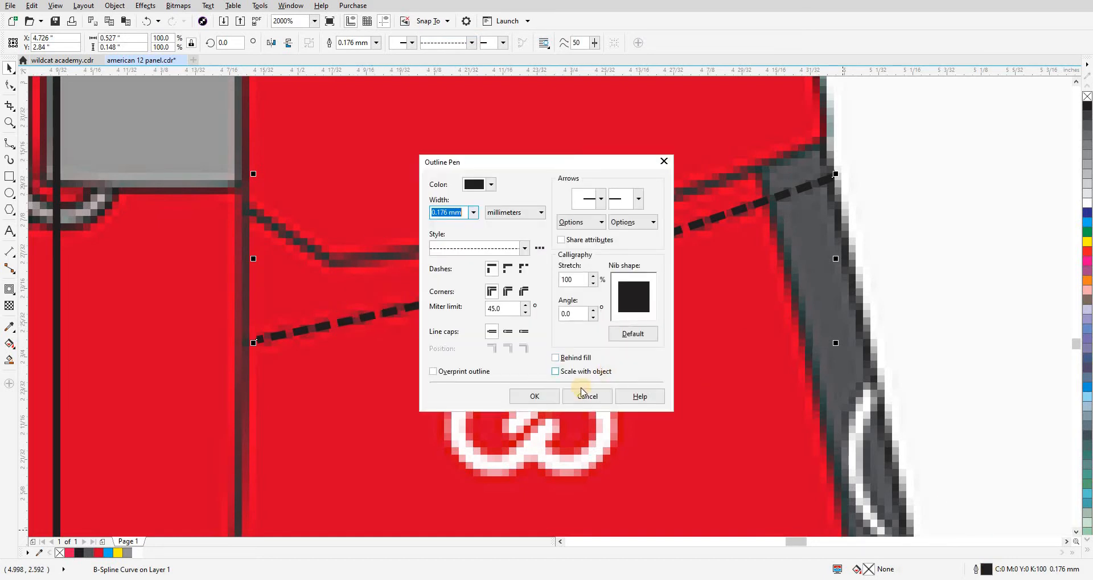
left_click(556, 371)
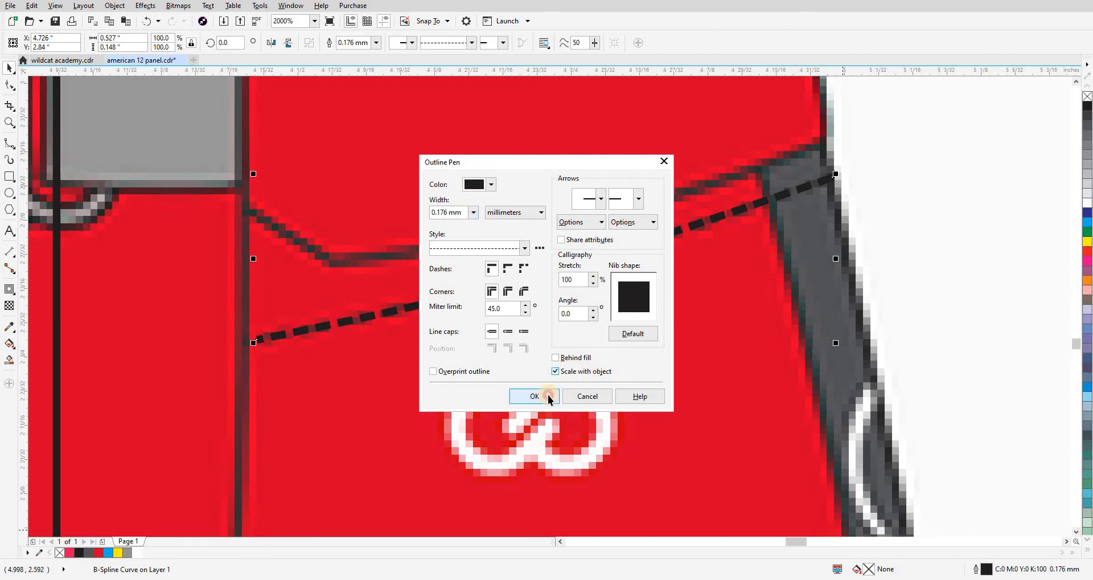
left_click(548, 394)
scroll(661, 330, "down", 8)
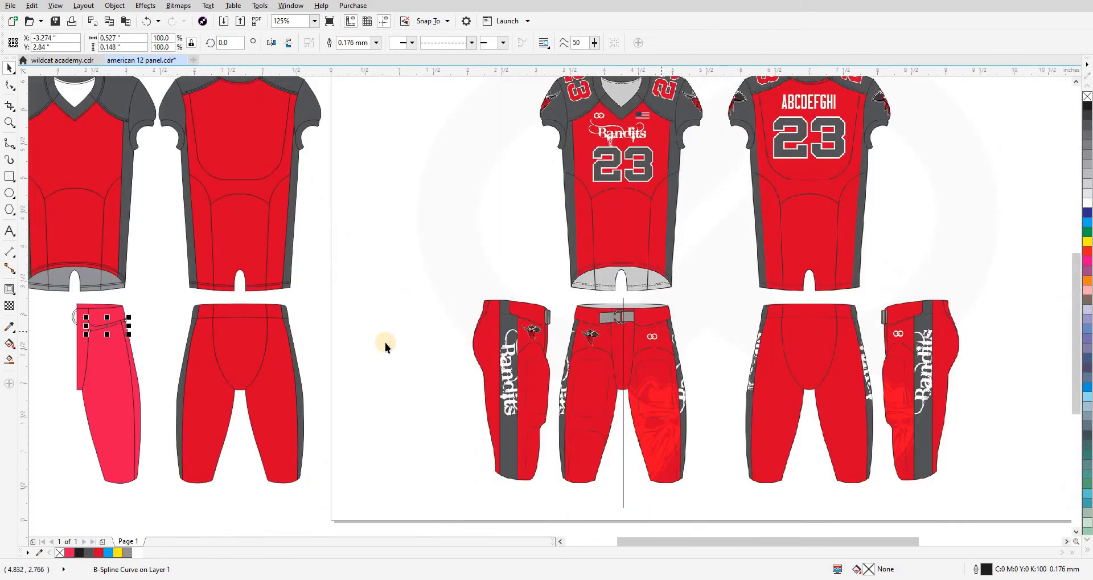
left_click(391, 339)
scroll(124, 315, "up", 2)
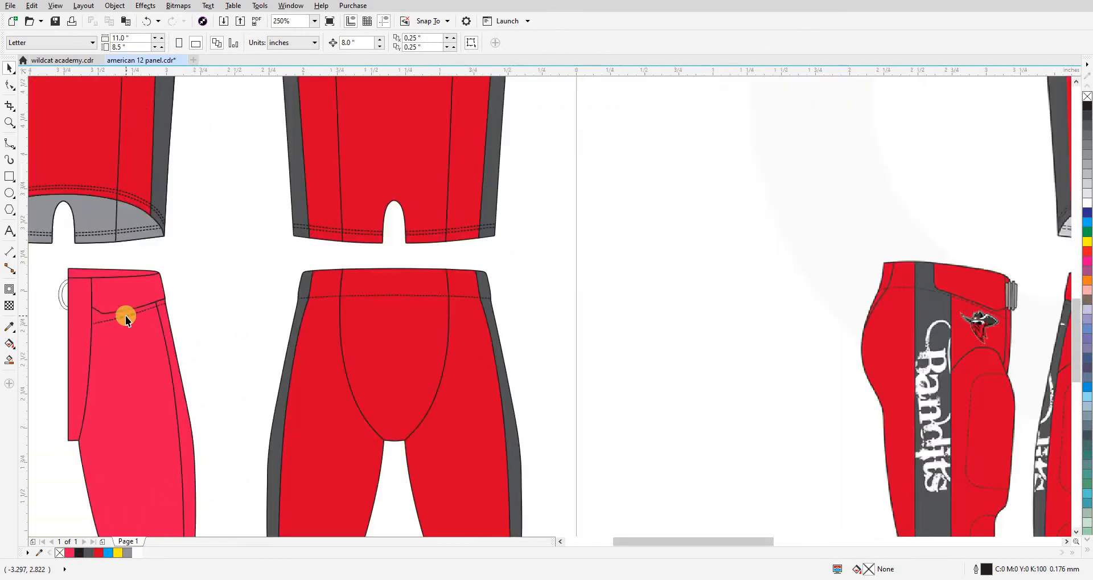
scroll(125, 316, "down", 2)
Trace the arched seam above the thigh pad with a B-Spline from the centre panel seam to the side stripe, about 0.6 inches wide.
scroll(683, 365, "up", 4)
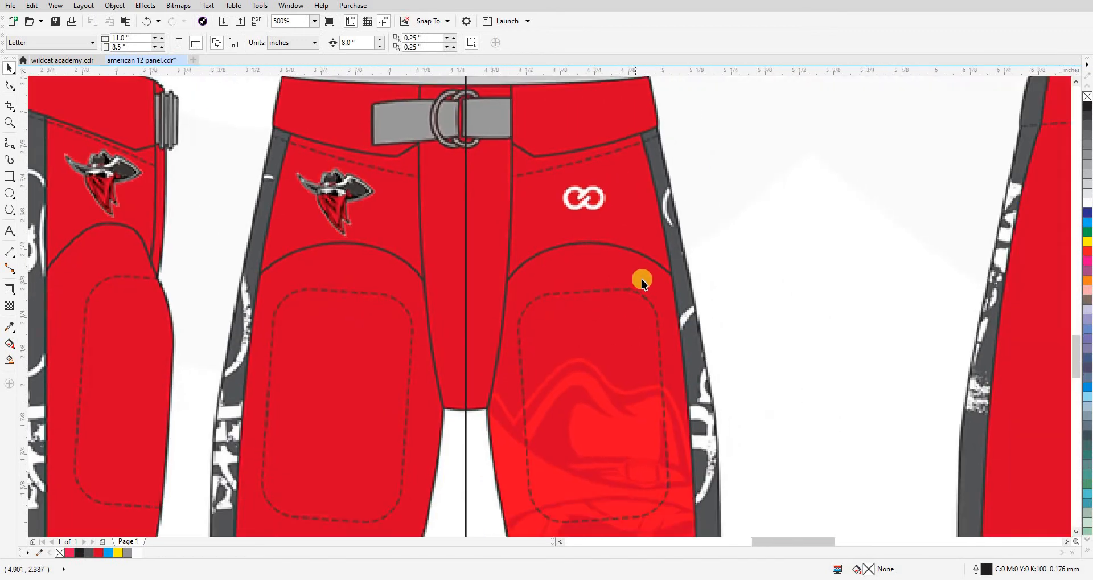
scroll(641, 281, "up", 4)
left_click(10, 146)
left_click(380, 280)
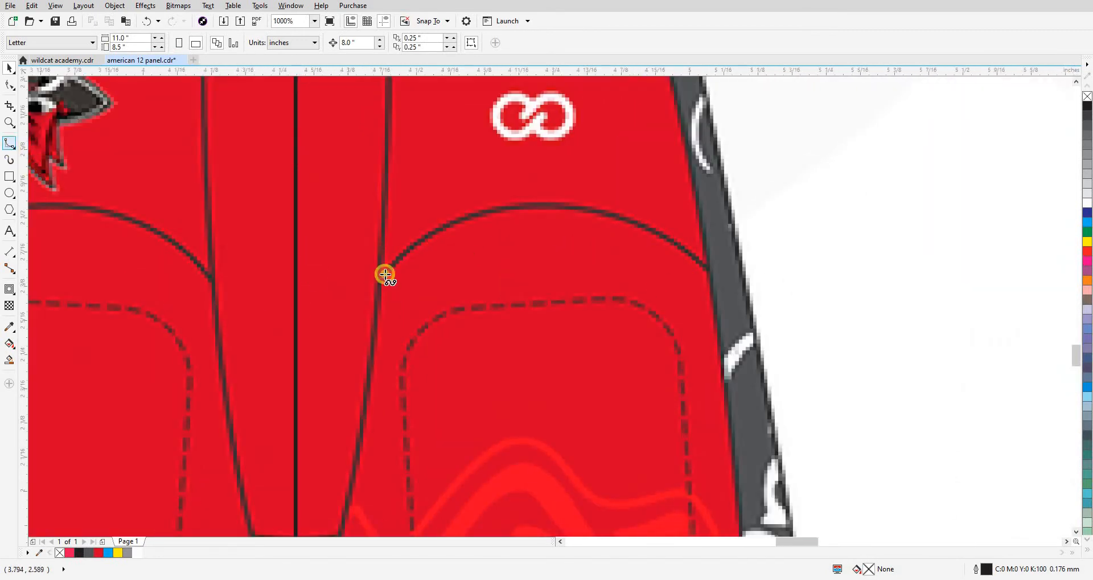
left_click(407, 250)
left_click_drag(445, 231, 364, 329)
scroll(364, 329, "up", 1)
left_click(347, 327)
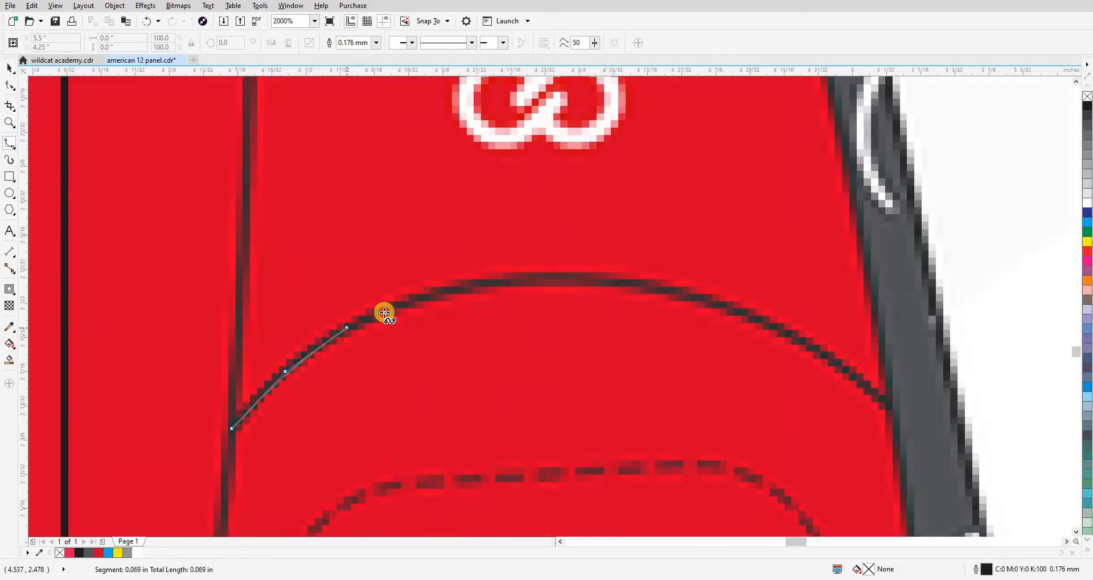
left_click(436, 295)
left_click(518, 281)
left_click(589, 279)
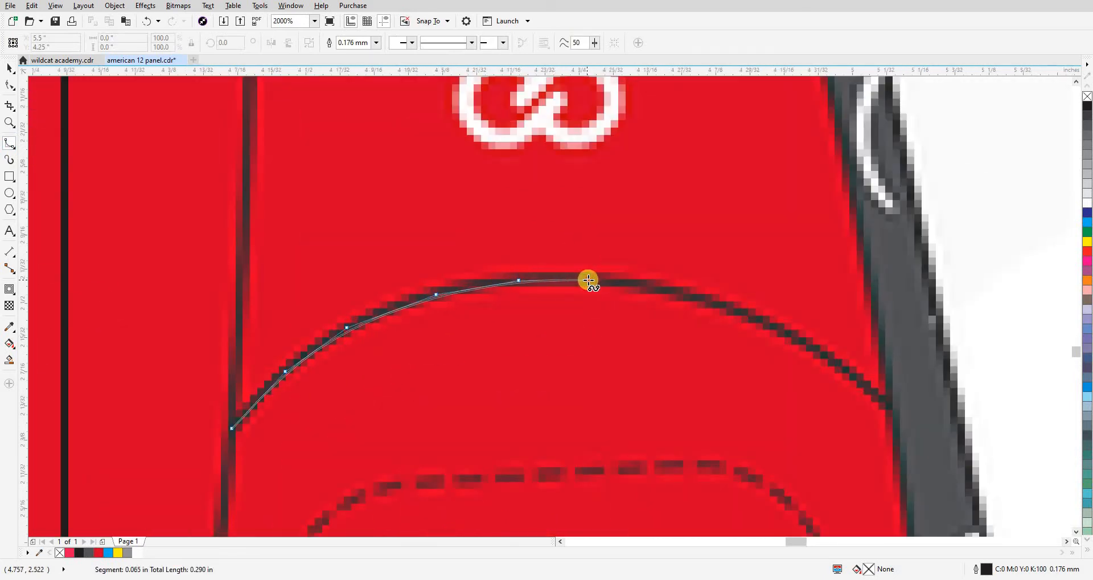
left_click(692, 293)
left_click(790, 333)
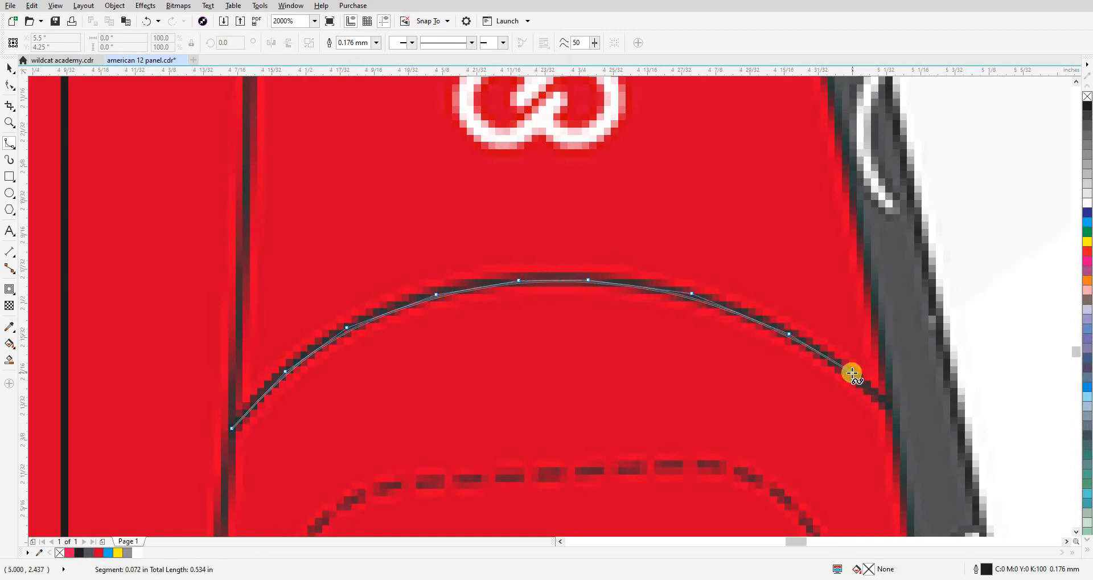
left_click(852, 373)
double_click(892, 409)
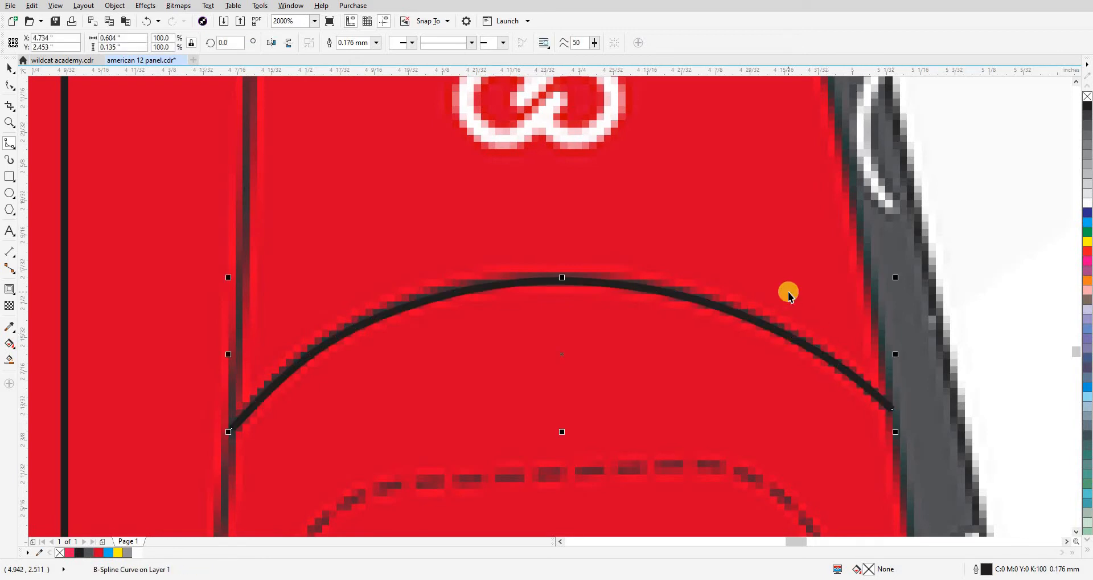
Move the arched thigh seam curve 8 inches left onto the leg pieces.
key("space")
scroll(788, 292, "down", 4)
key("Left")
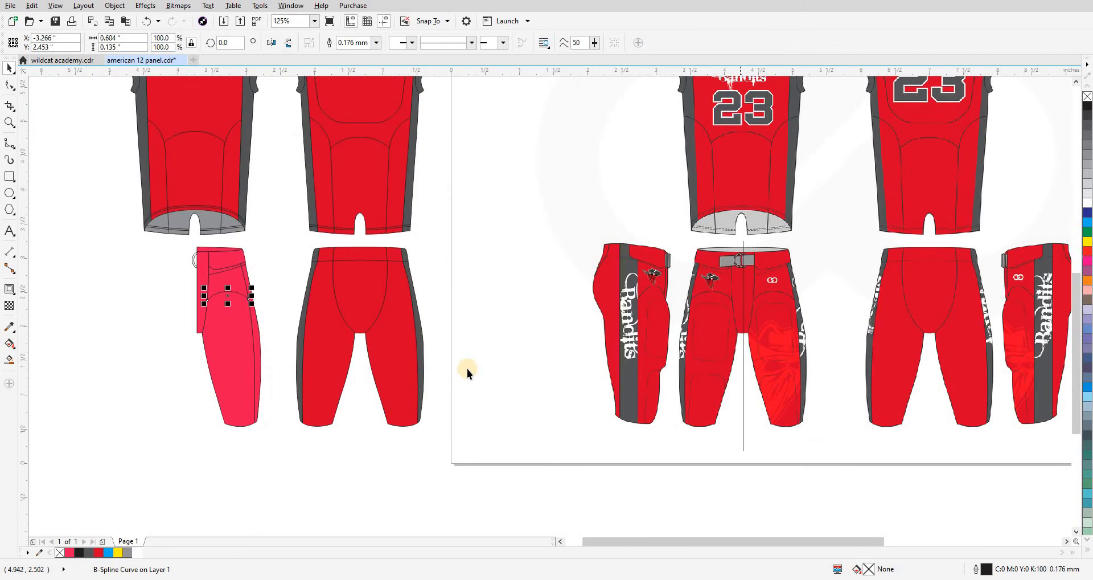
left_click(609, 359)
scroll(799, 333, "up", 2)
left_click_drag(726, 295, 681, 307)
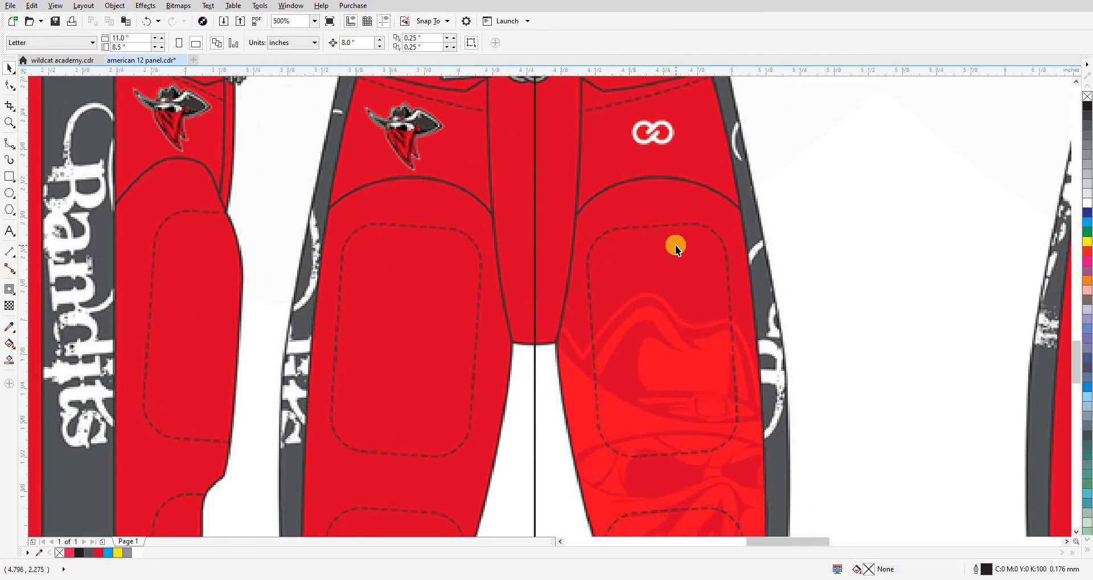
scroll(656, 282, "up", 1)
scroll(656, 282, "down", 1)
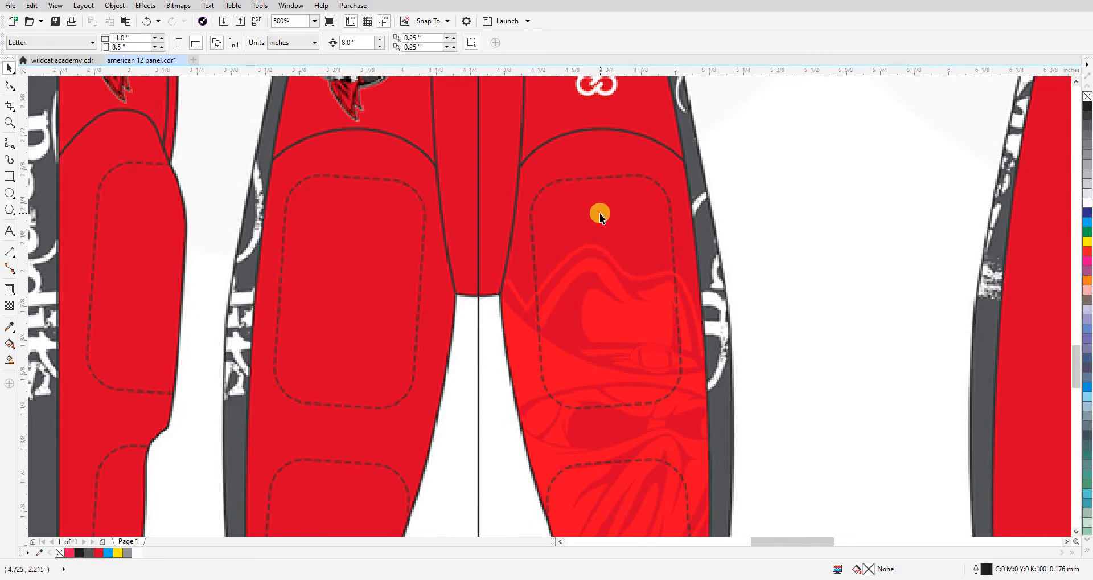
left_click_drag(597, 198, 586, 231)
scroll(595, 208, "up", 1)
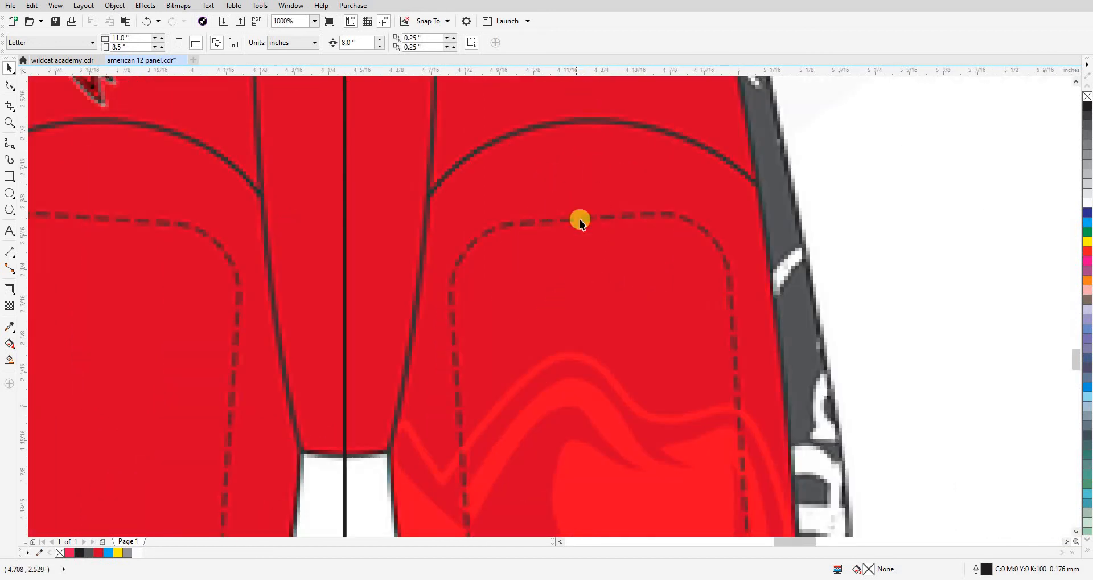
left_click_drag(580, 76, 633, 216)
left_click(534, 222)
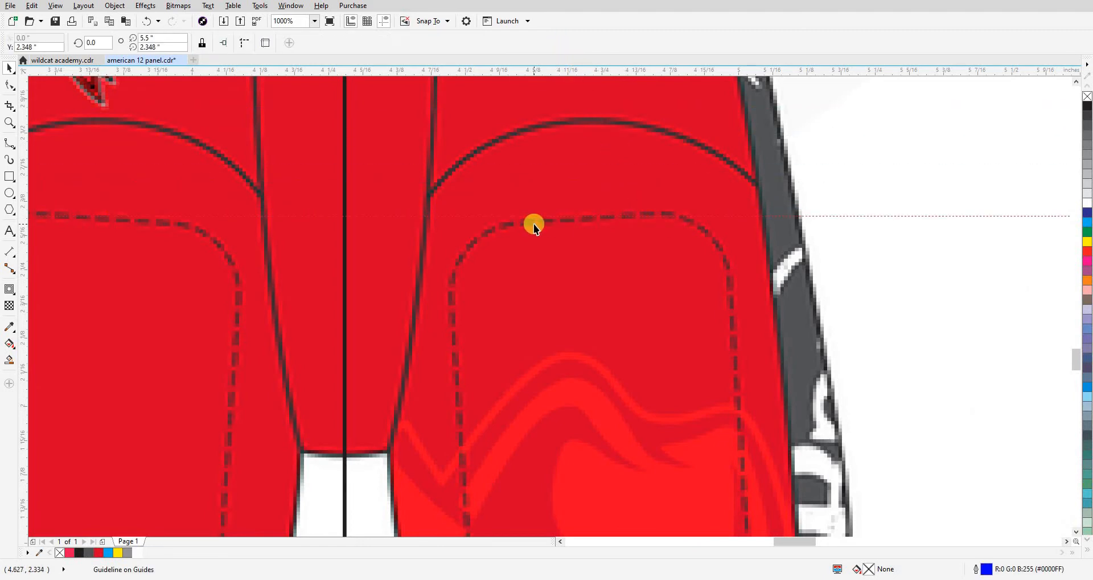
key("Escape")
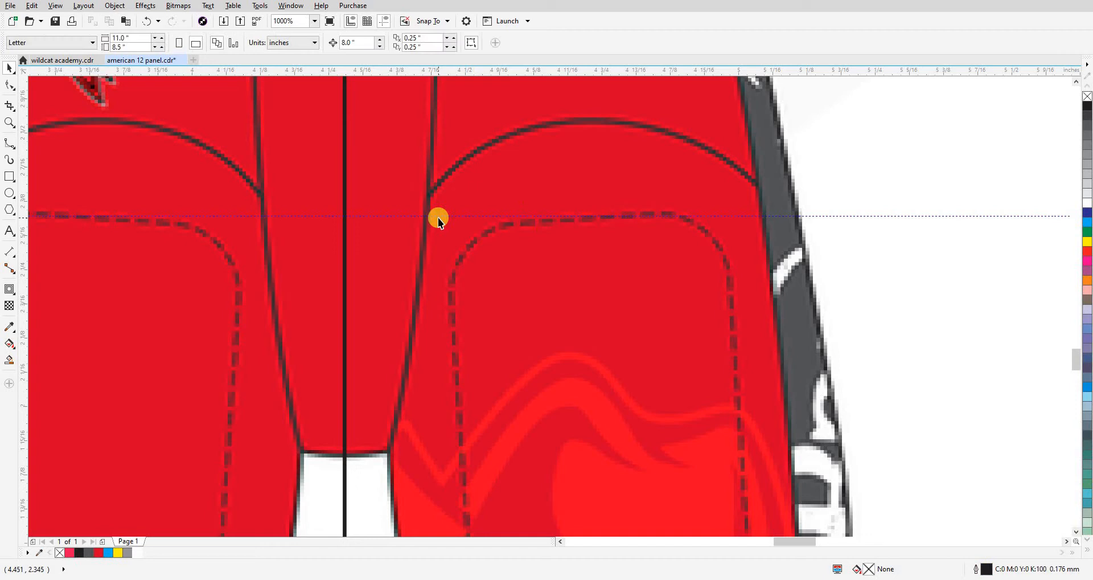
left_click(556, 216)
key("Delete")
Draw a straight 2-Point Line about 0.86 inches long over the thigh pad's upper dashed edge and tilt it to match the slant.
scroll(641, 191, "down", 1)
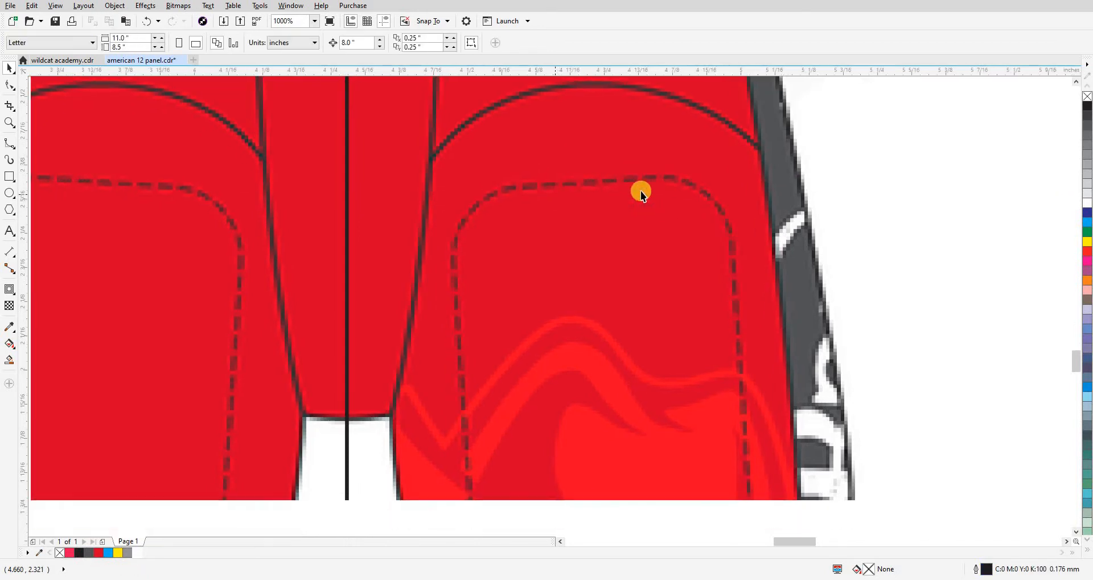
left_click(12, 148)
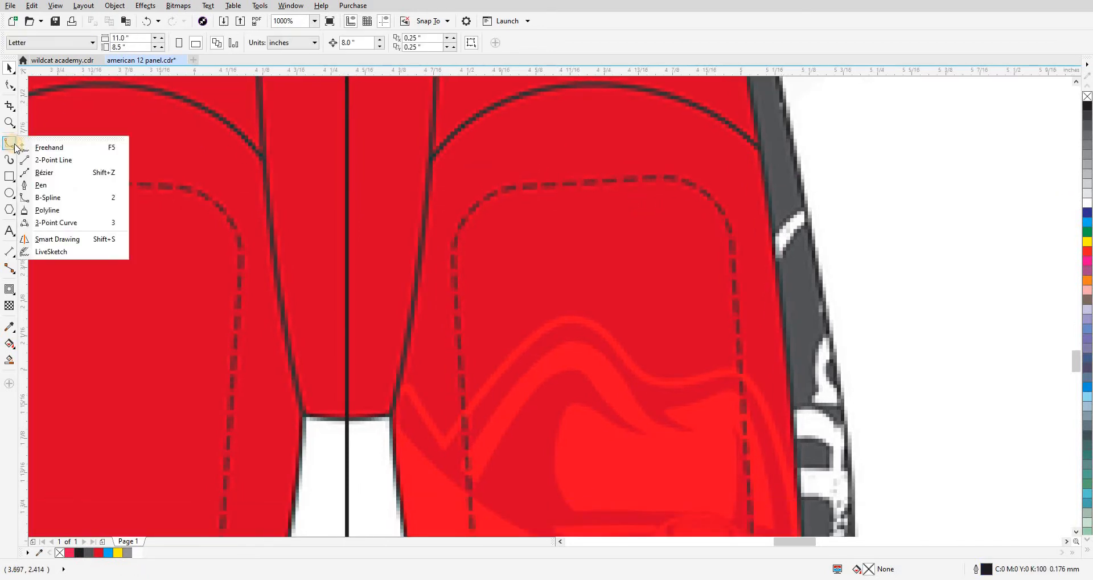
left_click(57, 155)
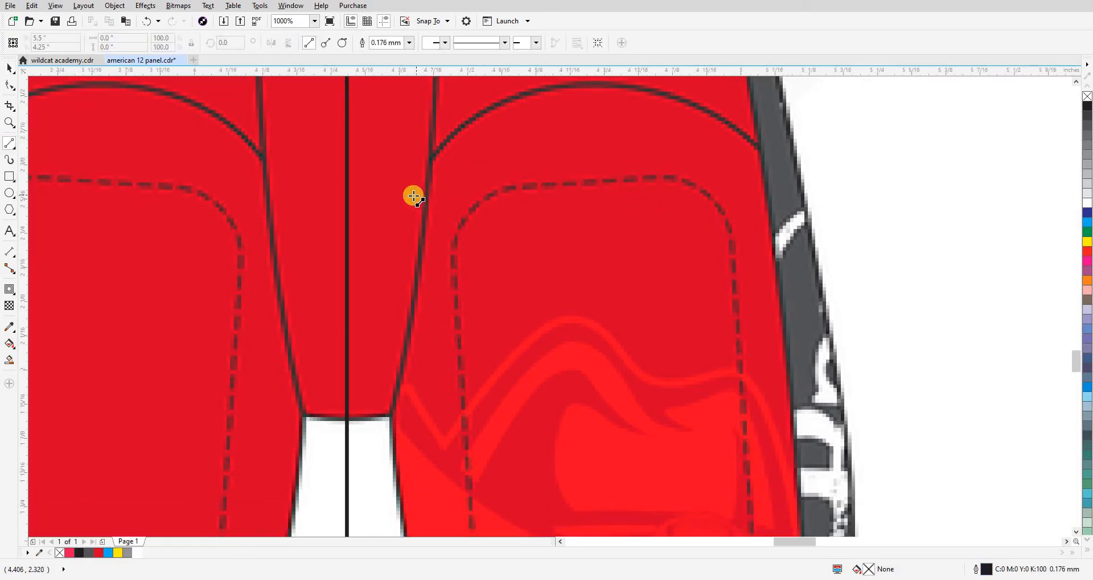
left_click_drag(414, 197, 881, 179)
scroll(619, 200, "up", 3)
left_click_drag(634, 201, 614, 183)
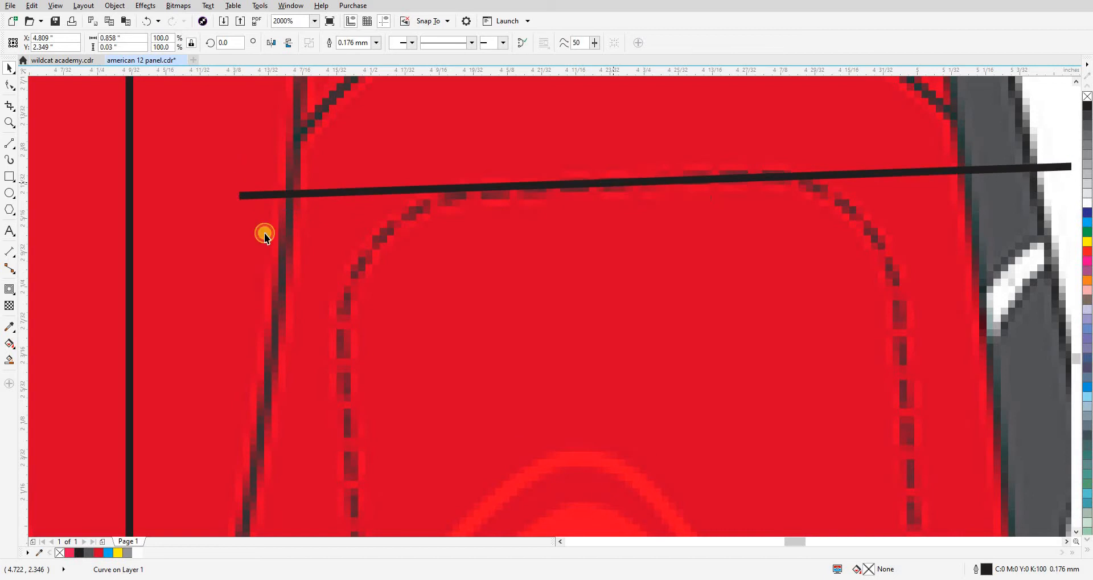
left_click_drag(233, 201, 262, 202)
key("Escape")
Copy the slanted line down onto the thigh pad's lower dashed edge and fine-tune its height to match the stitching.
scroll(610, 179, "down", 5)
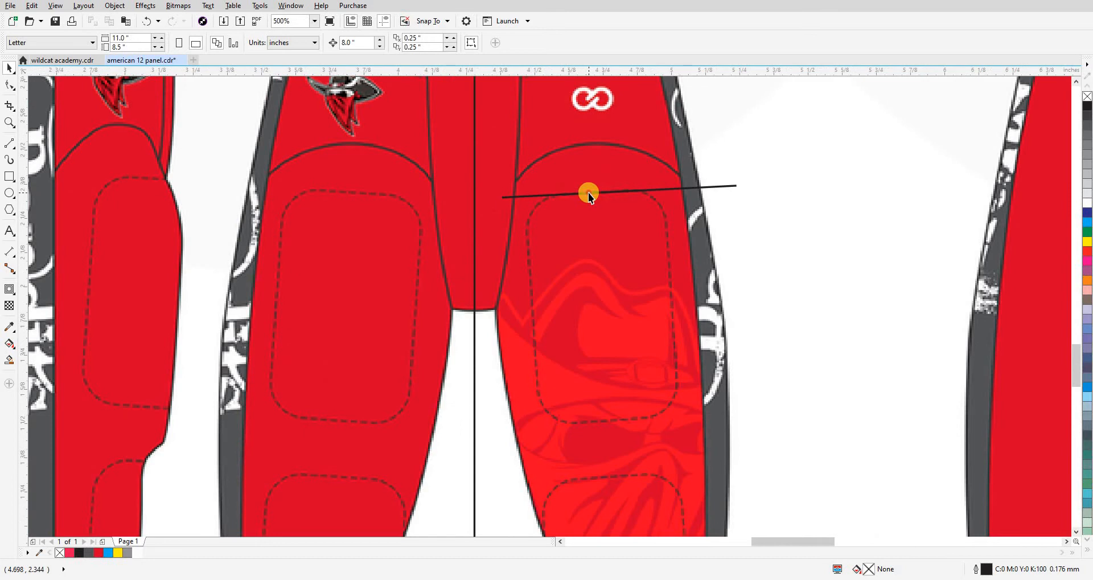
left_click(595, 193)
left_click_drag(595, 193, 617, 420)
scroll(607, 424, "up", 7)
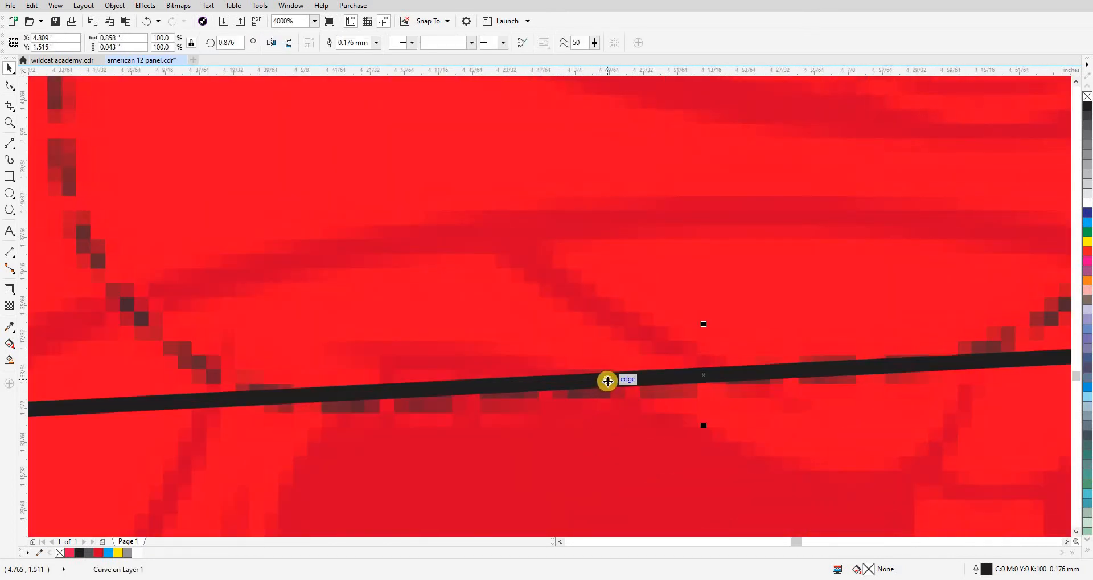
left_click_drag(608, 381, 608, 387)
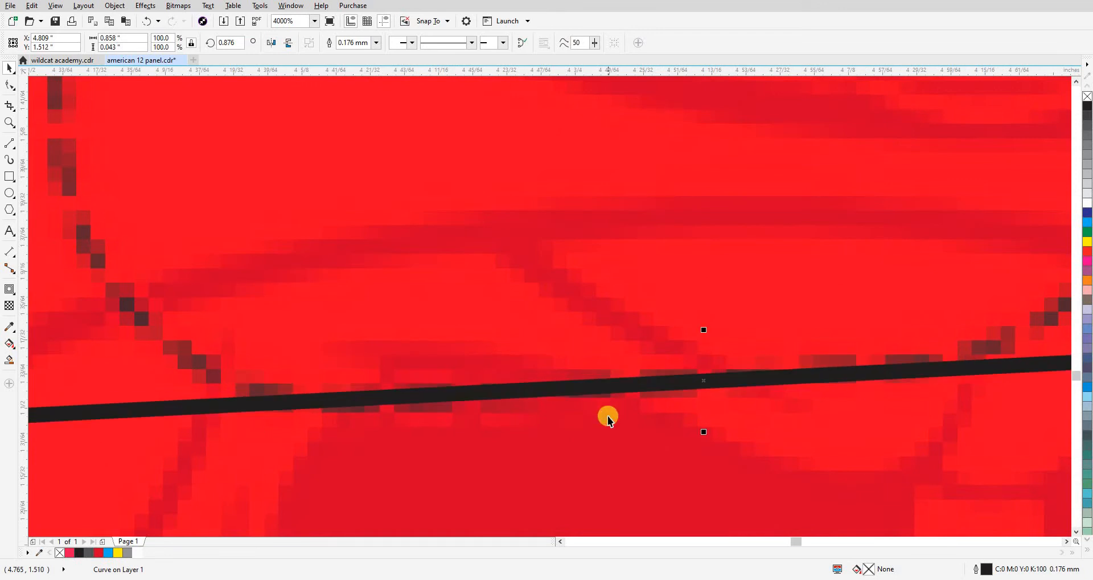
scroll(607, 415, "down", 7)
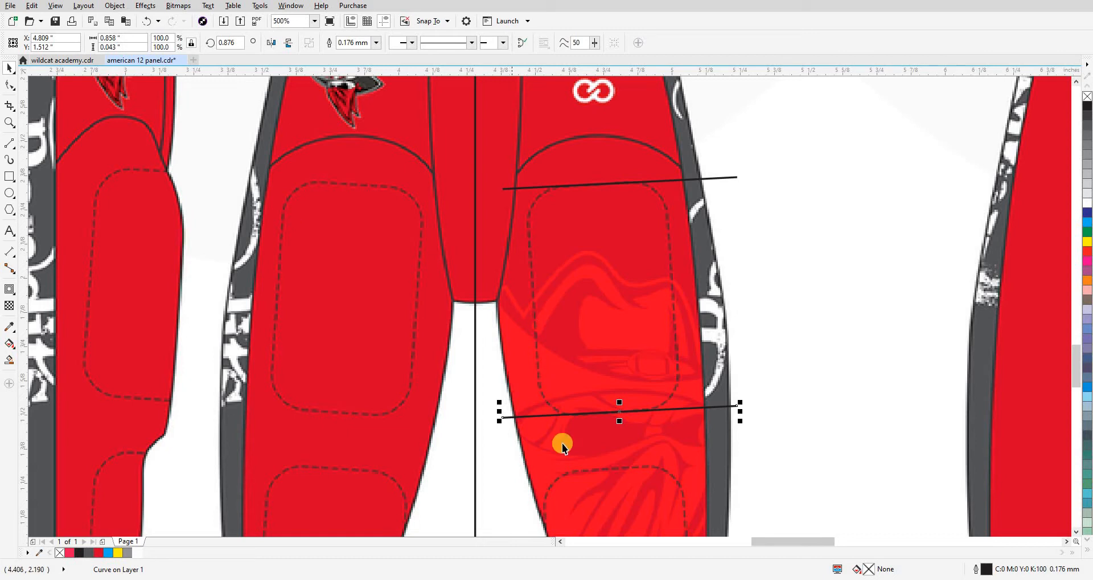
Place a copy of the lower line, rotated to about 270.9 degrees, along the thigh pad's inner dashed edge.
left_click(505, 415)
left_click_drag(500, 418, 531, 255)
scroll(530, 232, "up", 3)
scroll(530, 254, "down", 2)
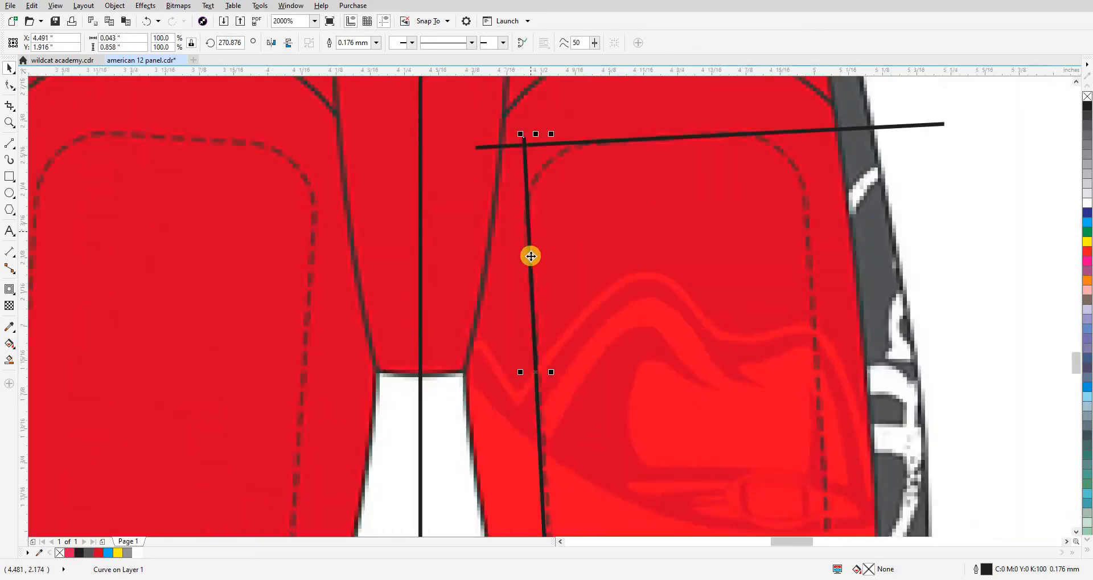
scroll(541, 421, "down", 1)
scroll(523, 380, "up", 3)
Rotate the thigh pad's inner edge line to about 272.2 degrees to follow the slant of the dashed stitching.
key("Escape")
left_click(530, 374)
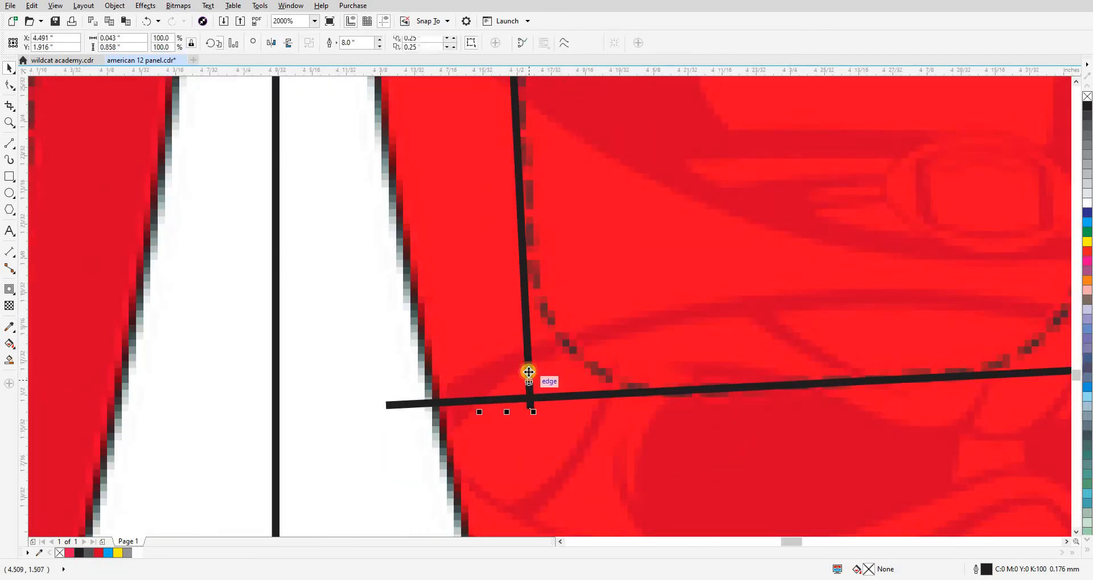
left_click(529, 374)
left_click_drag(535, 415, 547, 419)
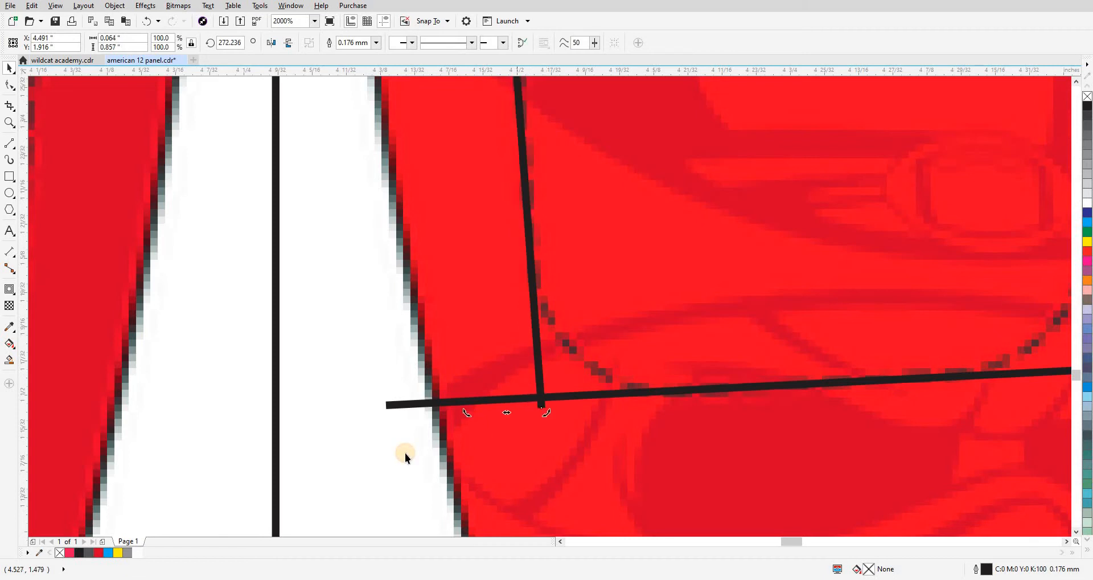
key("Escape")
Shift the inner edge line slightly sideways so it lies over the thigh pad's dashed stitching.
scroll(452, 317, "down", 2)
scroll(448, 308, "up", 2)
scroll(448, 308, "up", 2)
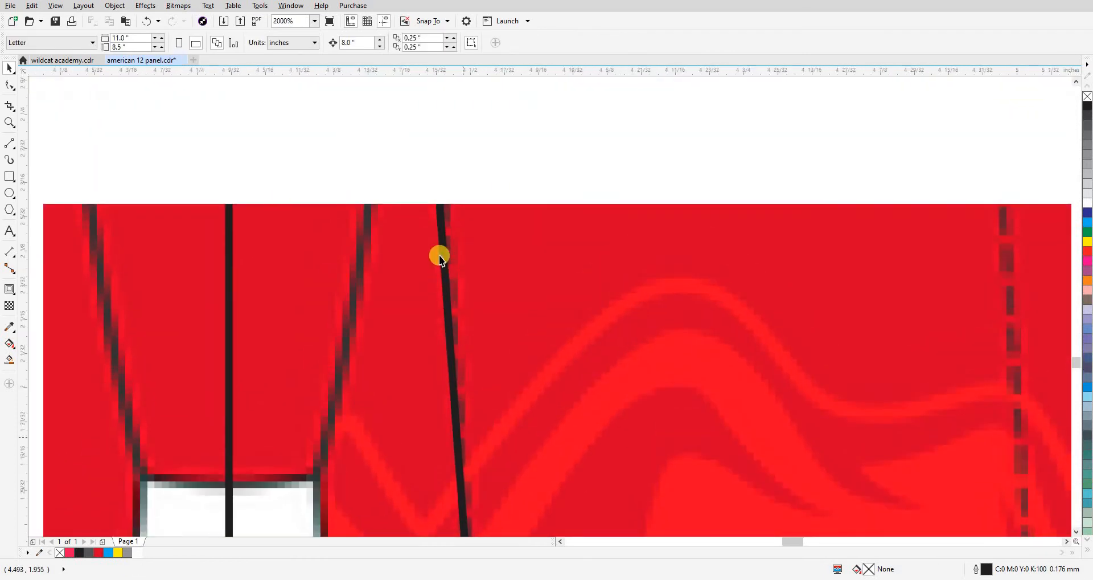
left_click(444, 245)
scroll(460, 328, "down", 2)
scroll(461, 328, "down", 1)
left_click_drag(460, 328, 449, 210)
scroll(460, 421, "up", 2)
left_click_drag(444, 451, 463, 409)
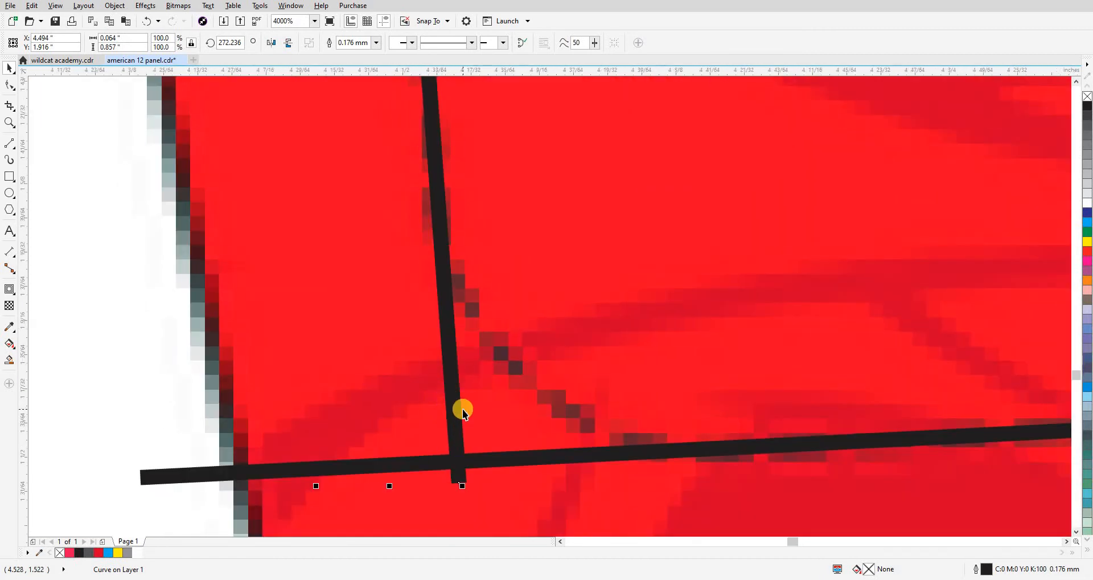
scroll(462, 409, "down", 2)
scroll(461, 421, "up", 2)
scroll(458, 387, "down", 2)
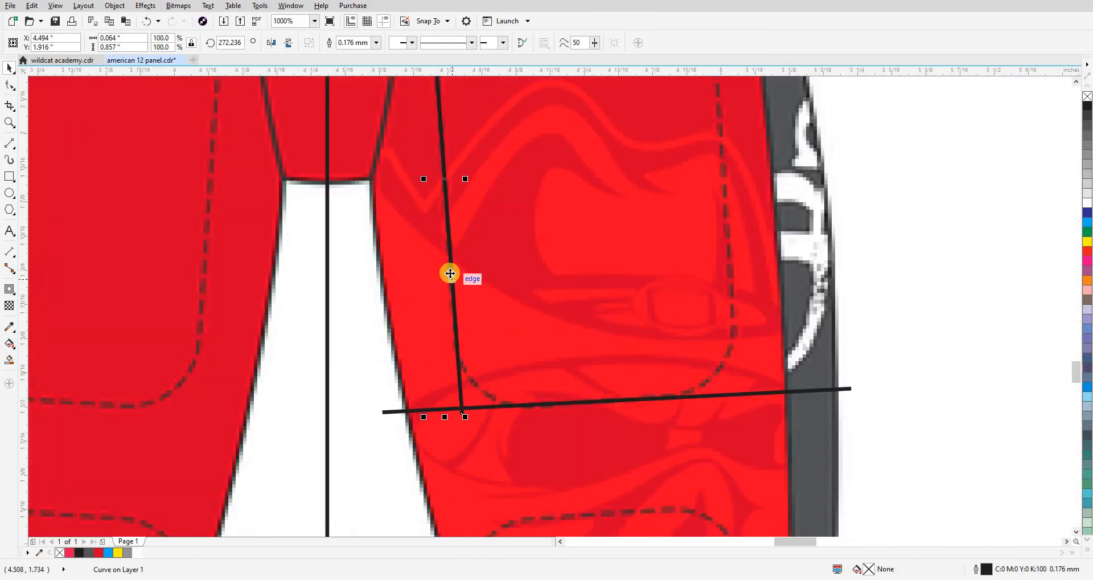
Set the inner edge line's rotation centre at its lower end and rotate the line to about 271.9 degrees.
left_click(448, 182)
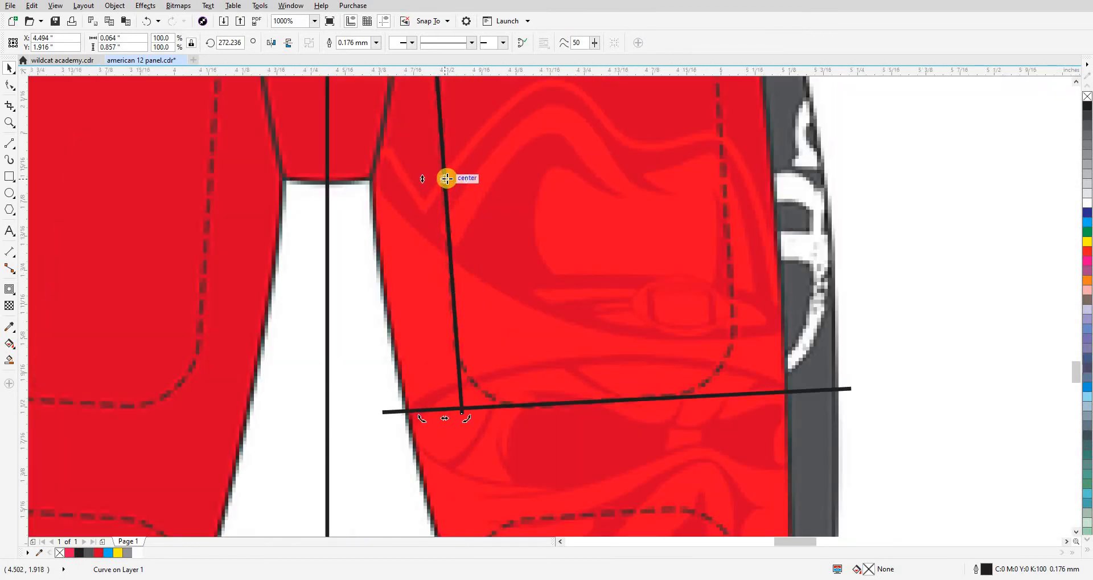
mouse_move(447, 178)
left_mouse_down()
mouse_move(483, 353)
mouse_move(462, 412)
left_mouse_up()
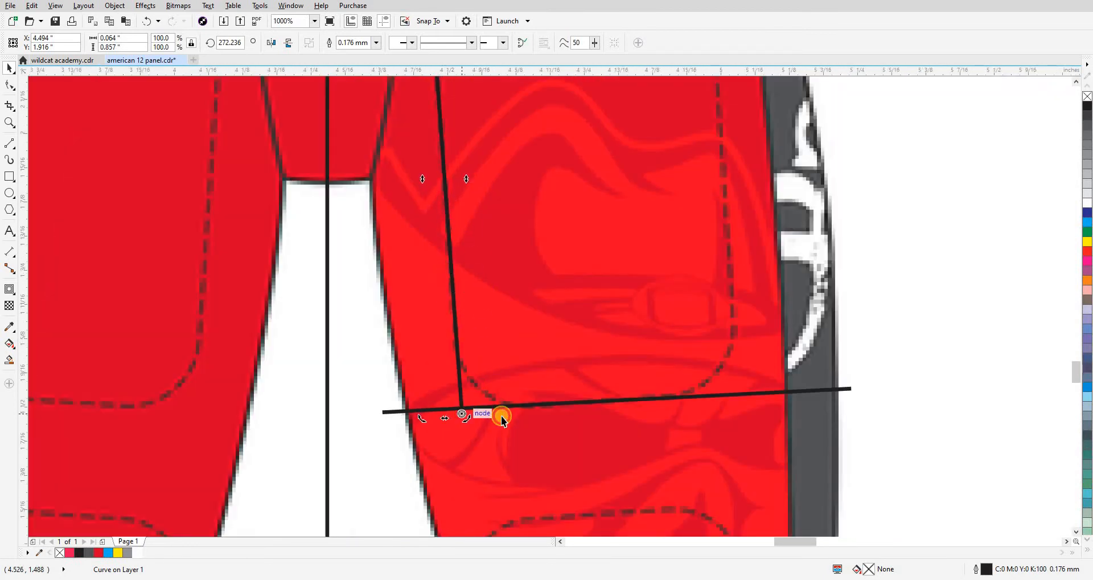
scroll(476, 257, "down", 3)
scroll(499, 284, "up", 3)
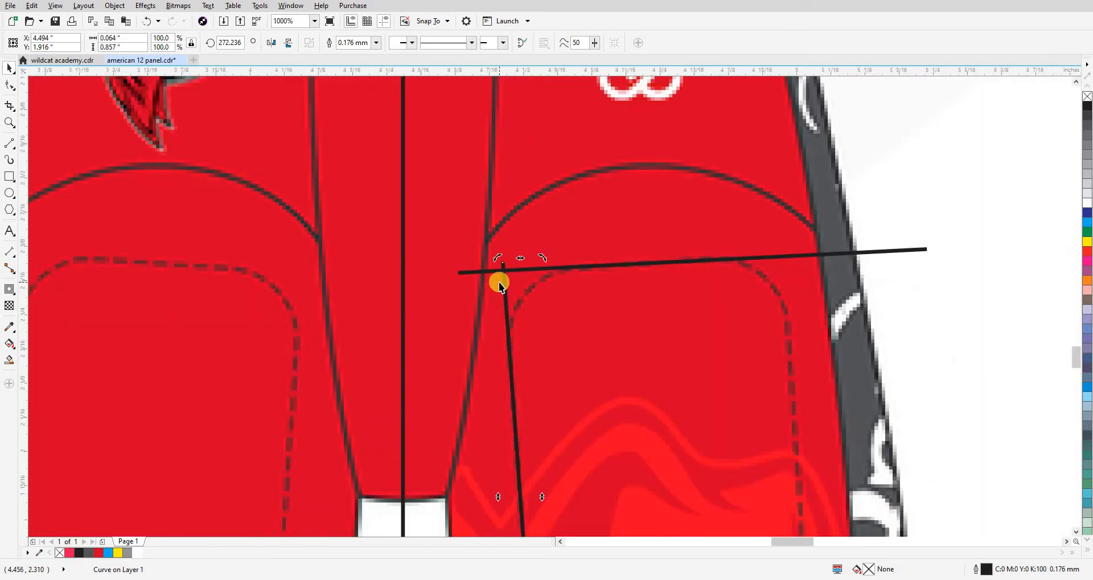
scroll(500, 284, "up", 1)
left_click_drag(501, 237, 488, 244)
scroll(505, 373, "down", 2)
scroll(472, 428, "up", 1)
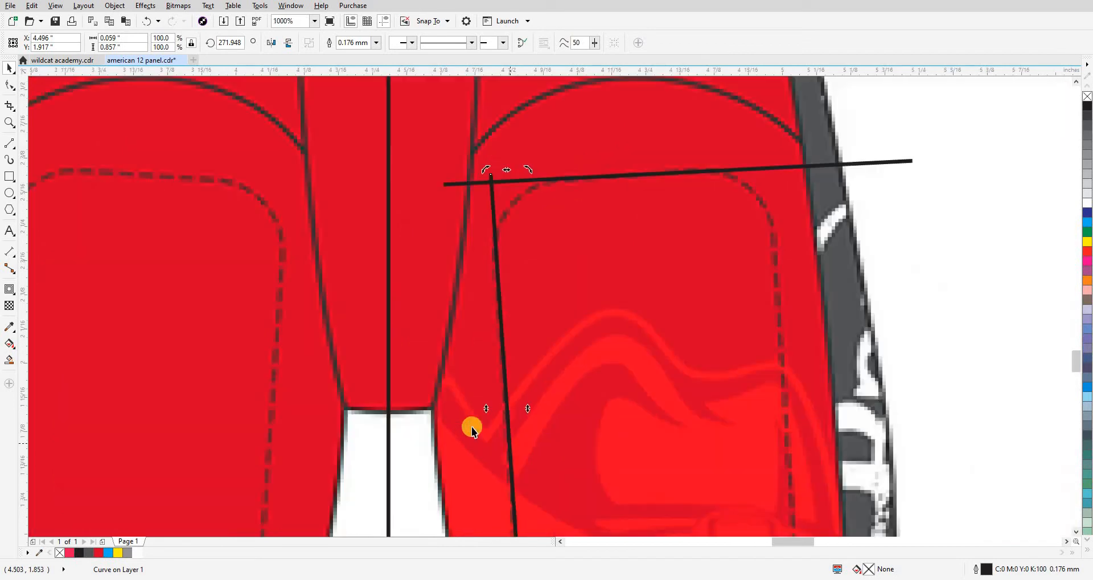
key("Escape")
scroll(504, 308, "up", 2)
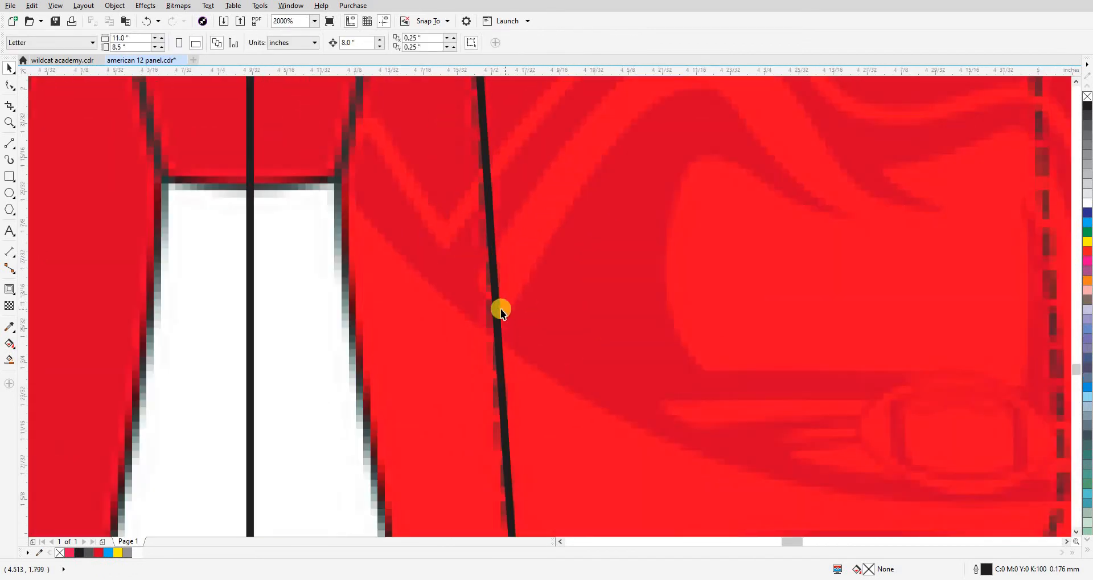
Check how the inner edge line and the two crossing guide lines fit the thigh pad's dashed stitching.
left_click(501, 308)
scroll(495, 312, "up", 1)
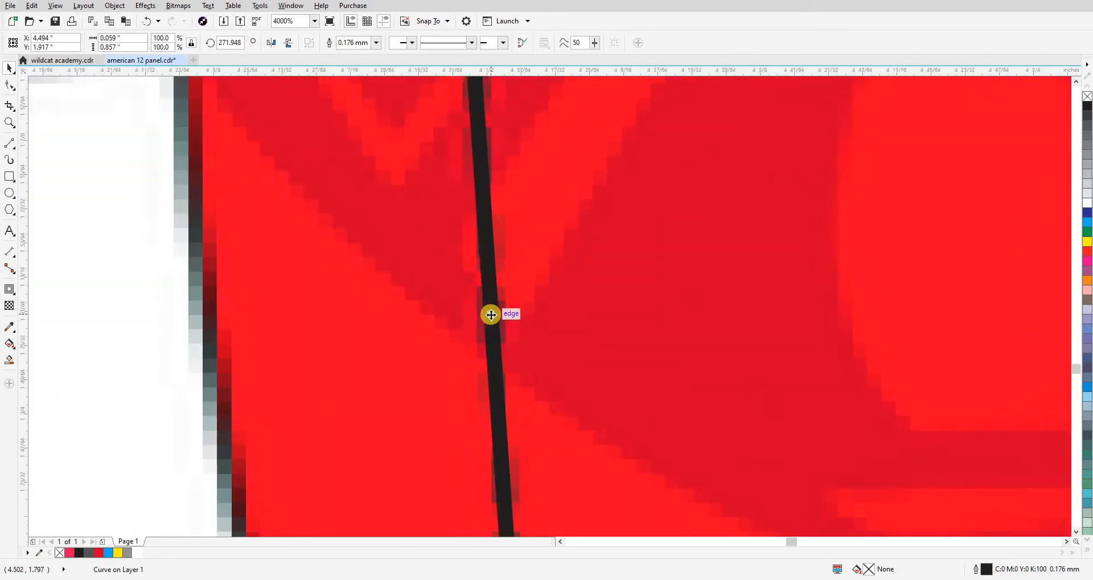
scroll(491, 314, "down", 2)
left_click(391, 344)
scroll(392, 344, "down", 1)
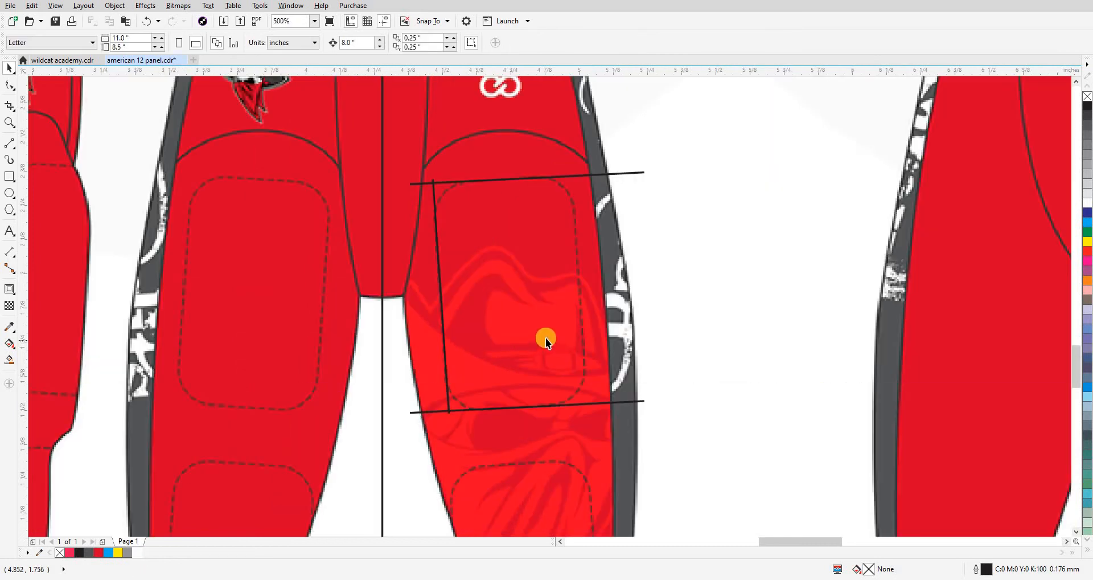
scroll(535, 318, "up", 1)
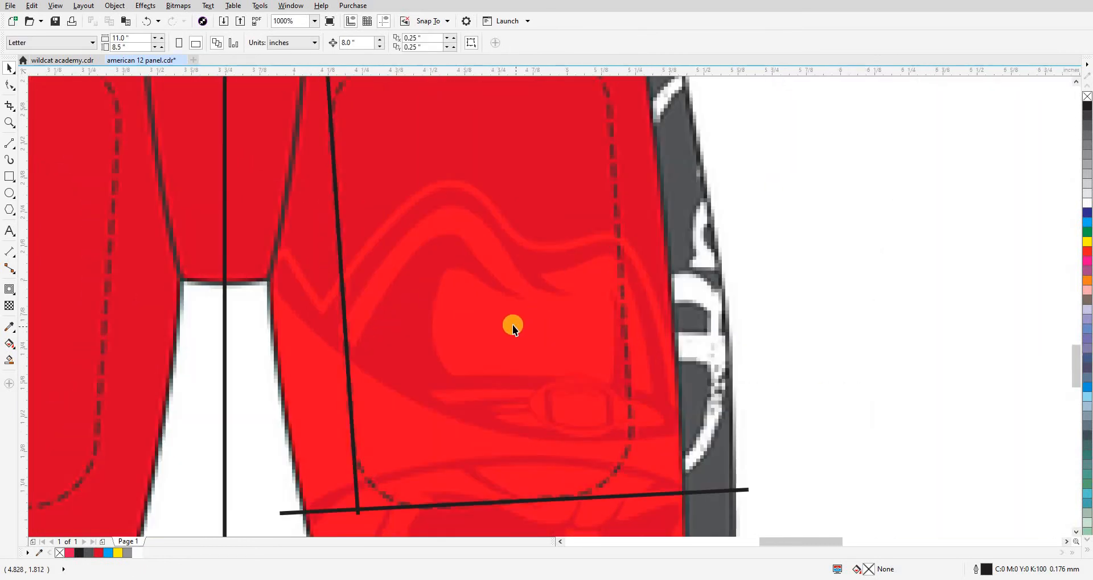
scroll(513, 326, "down", 1)
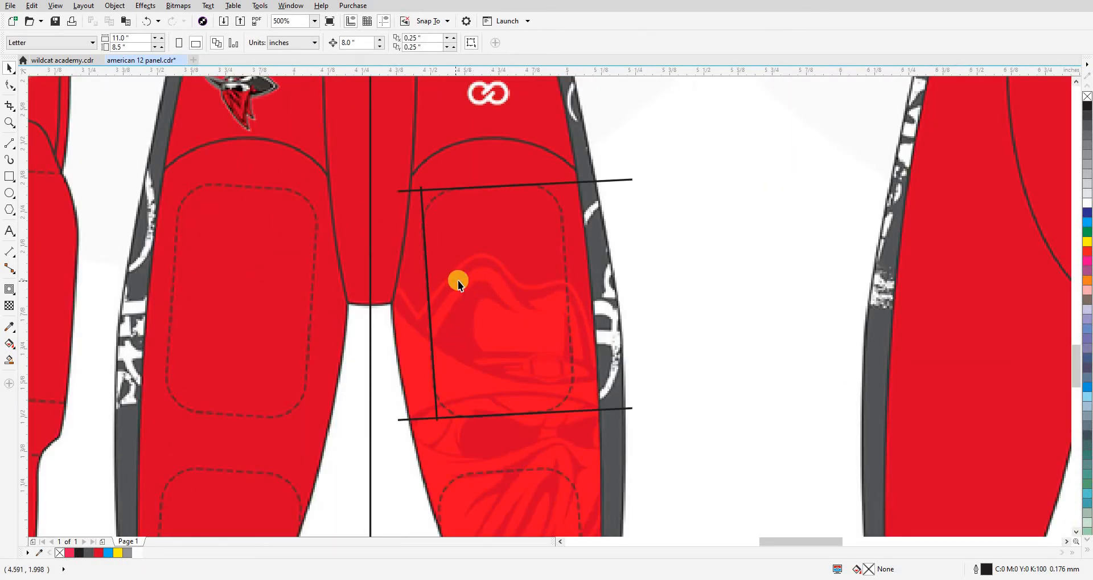
left_click_drag(469, 280, 448, 274)
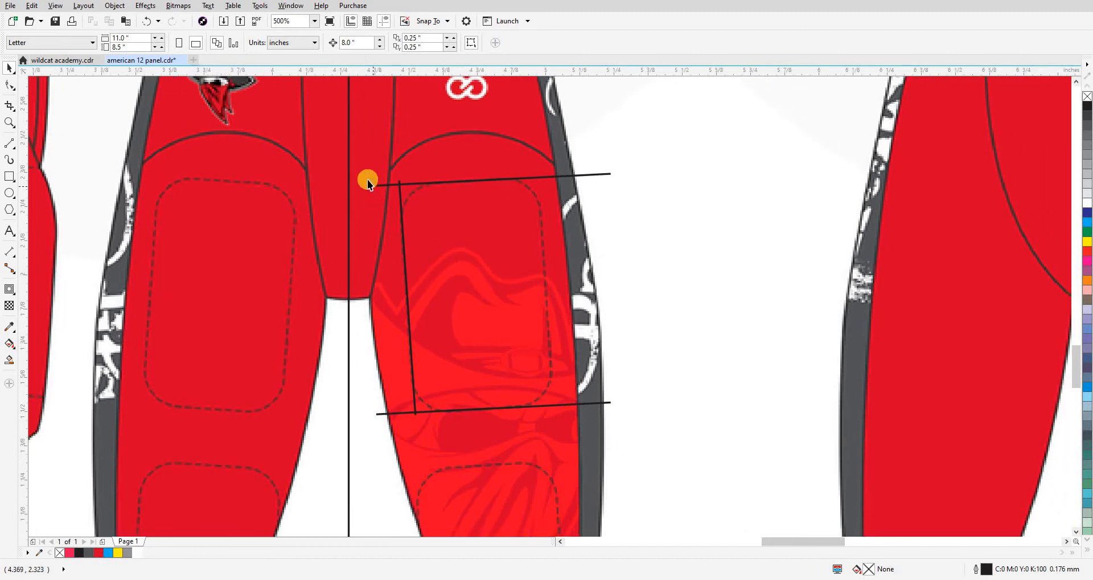
Draw a tilted 3-point rectangle, about 0.57 by 0.87 inches, from the guide lines' intersections along the inner edge out to the thigh pad's outer stitching.
key("z")
left_click_drag(356, 159, 664, 424)
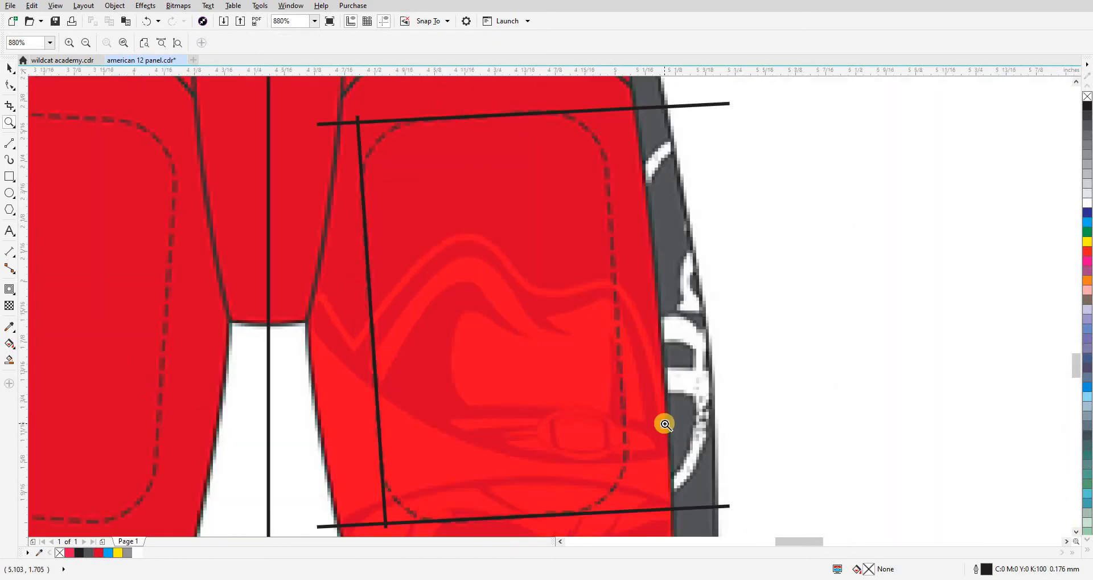
key("space")
left_click_drag(478, 313, 477, 309)
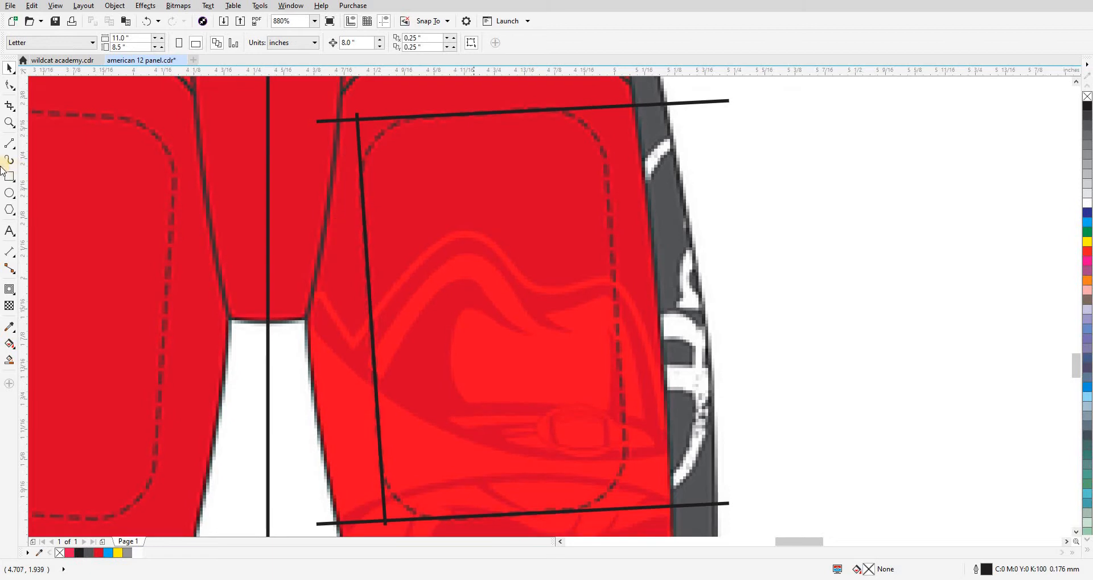
left_click(8, 180)
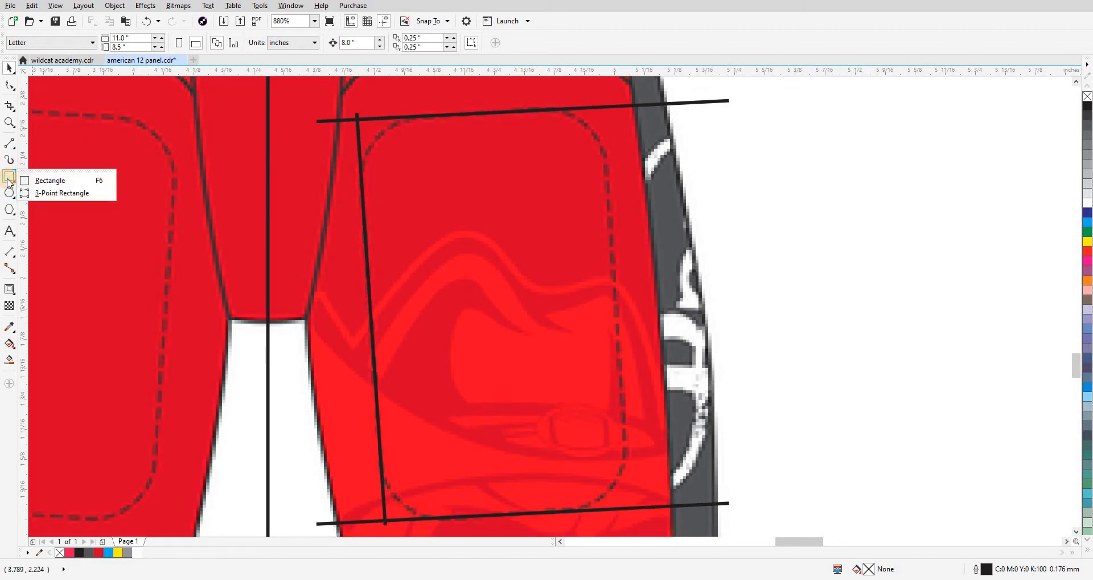
left_click(49, 194)
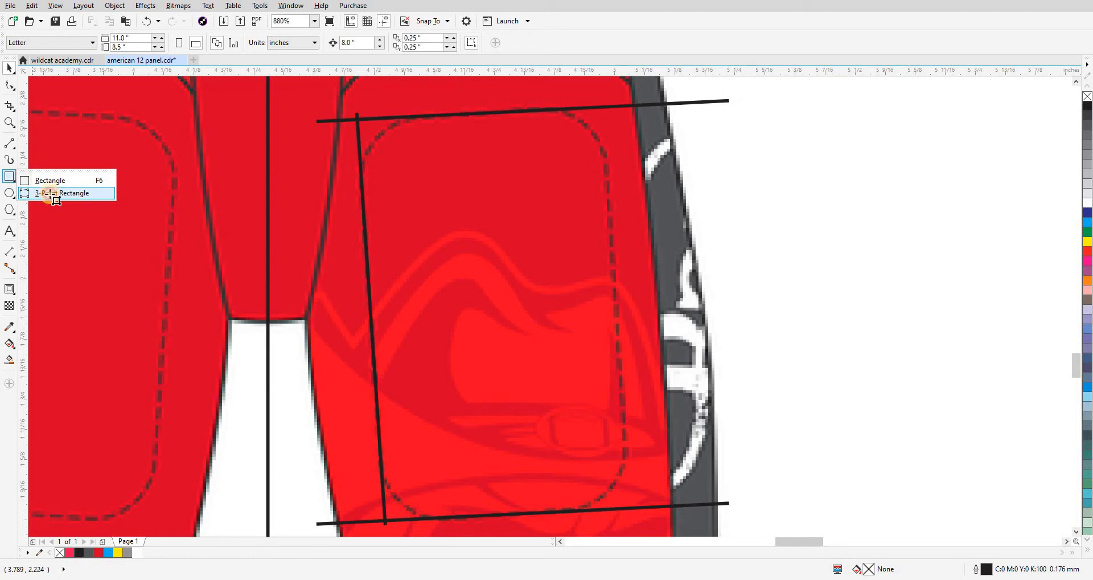
left_click(49, 193)
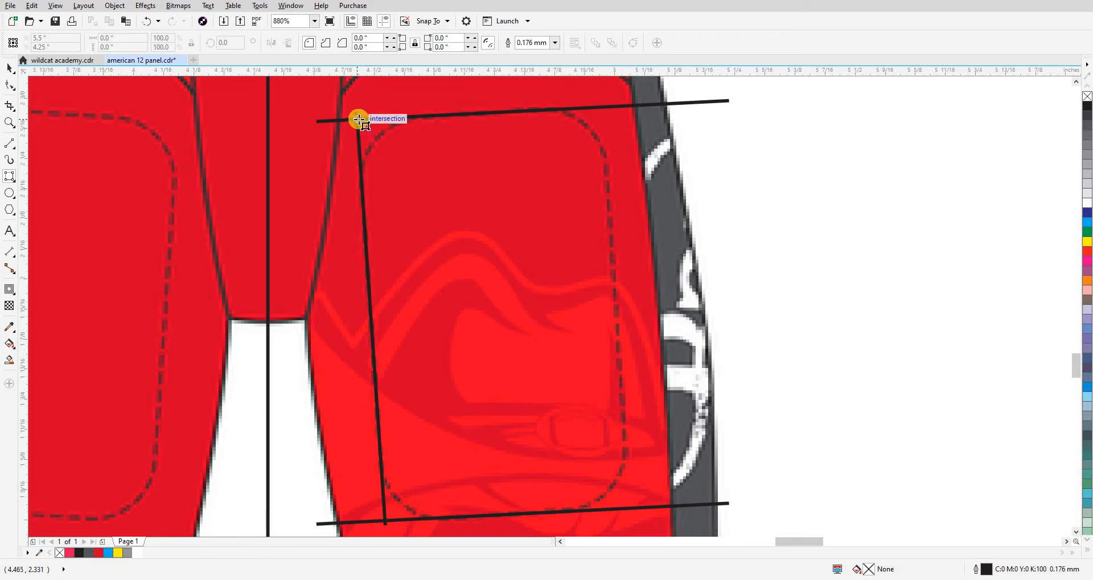
left_click_drag(358, 120, 387, 520)
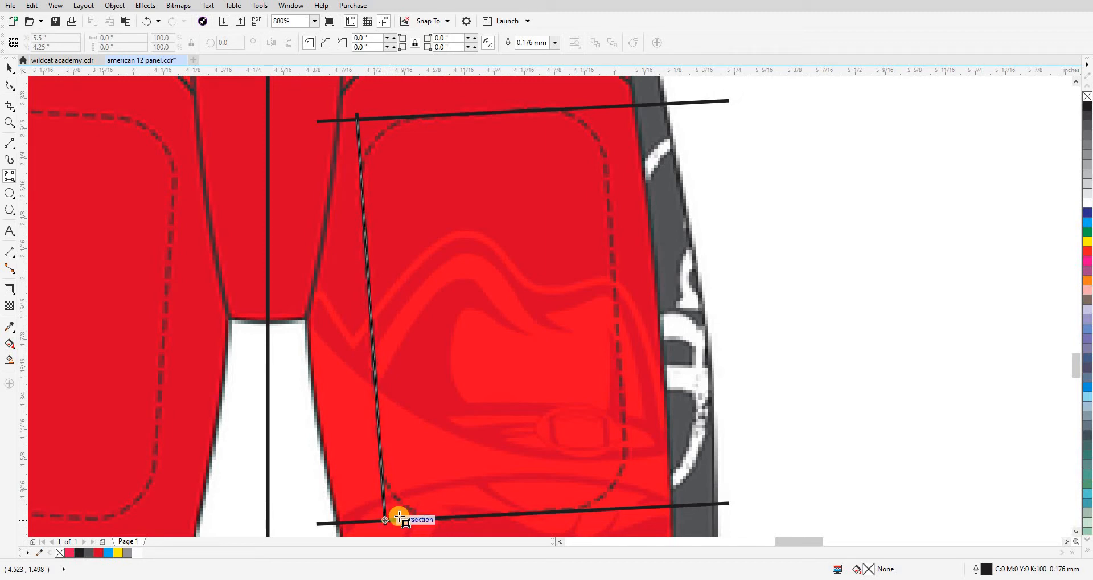
left_click(621, 382)
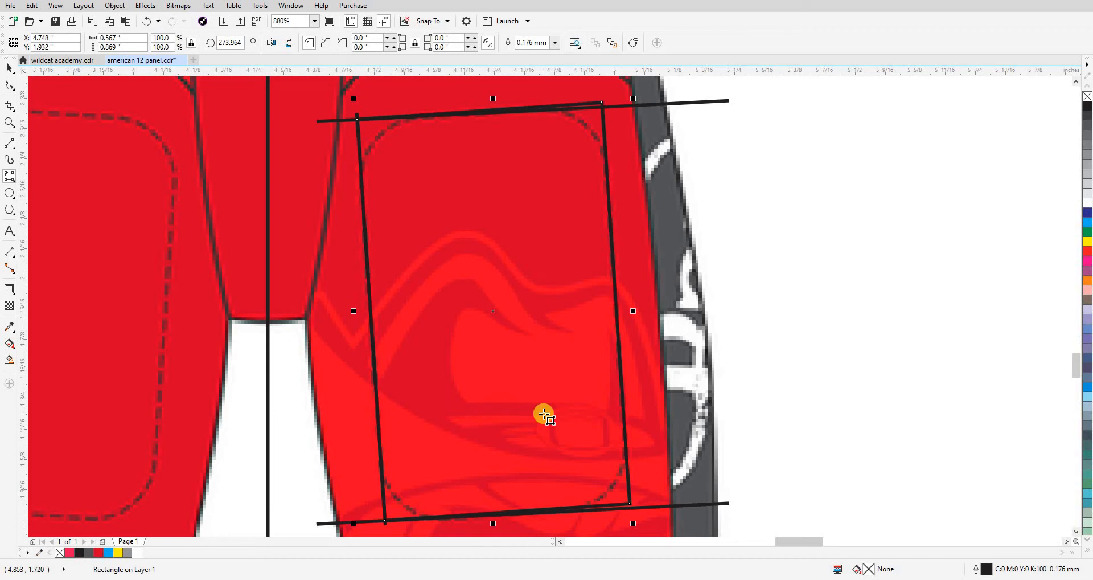
Round the thigh pad rectangle's four corners to a radius of about 0.137 inches to follow the stitching.
left_click(9, 69)
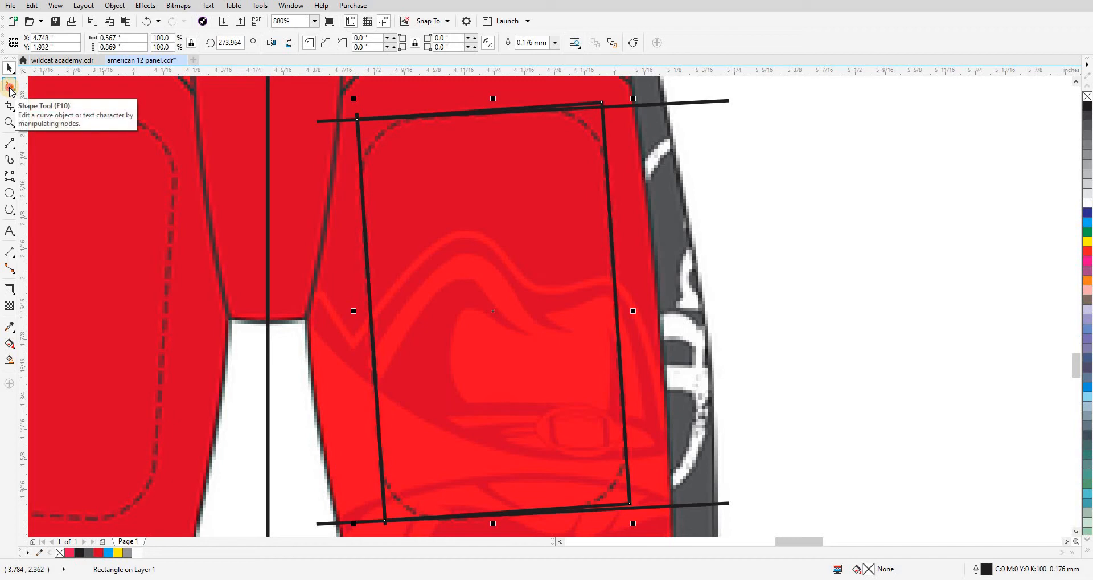
left_click(10, 86)
left_click_drag(591, 120, 545, 172)
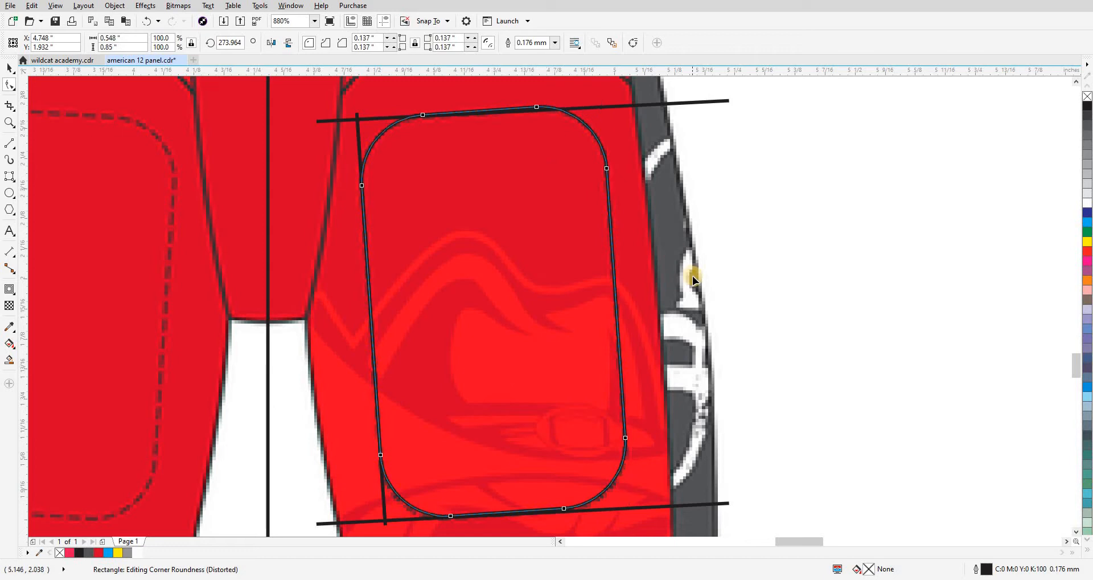
Delete the upper, lower and inner edge guide lines around the rounded thigh pad rectangle.
left_click(11, 71)
left_click(602, 107)
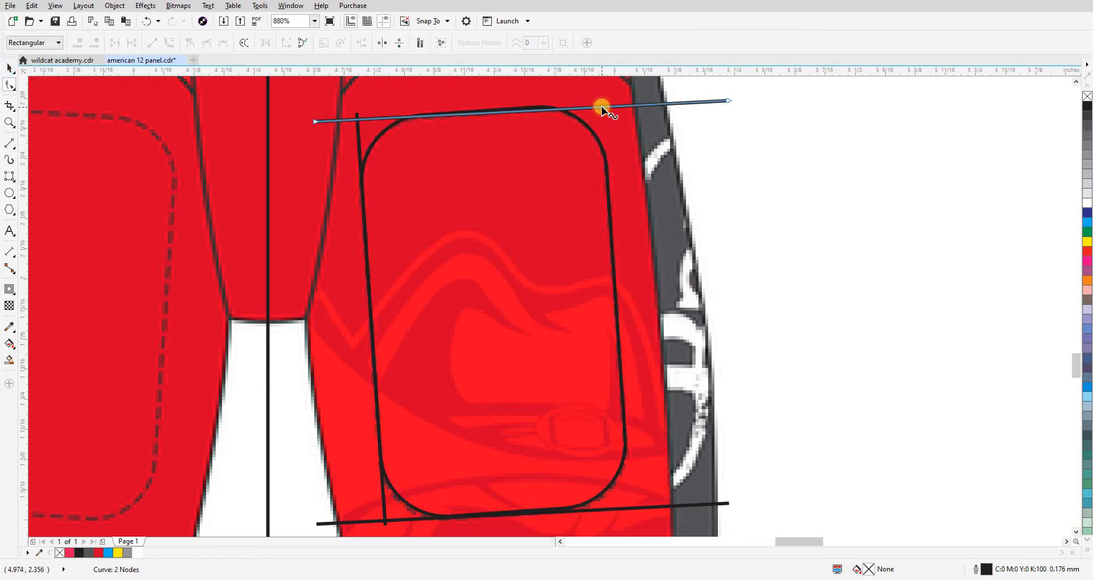
left_click(10, 69)
key("Delete")
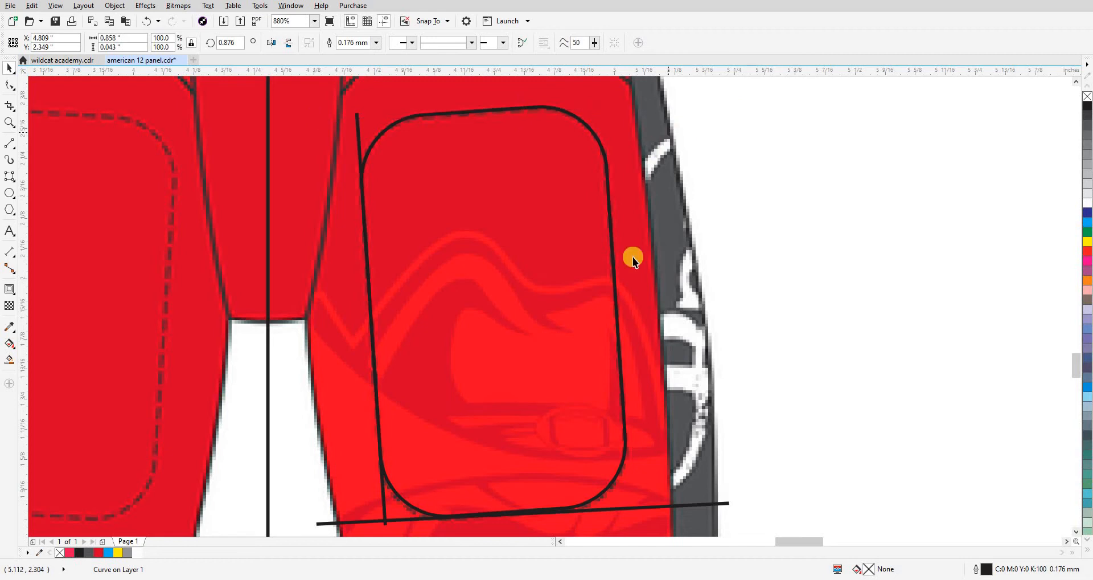
left_click(630, 509)
key("Delete")
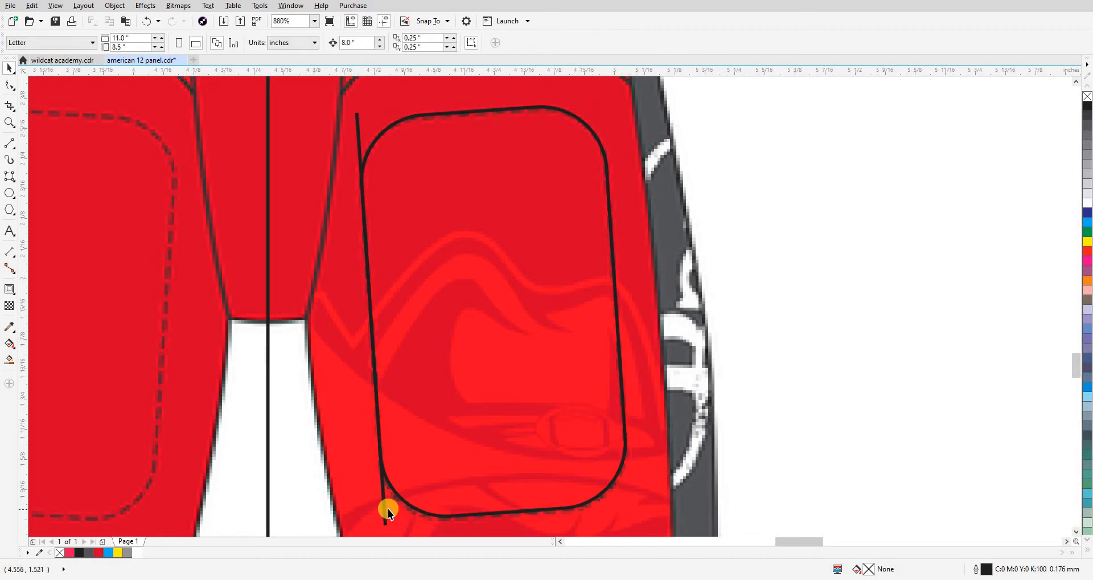
left_click(385, 510)
key("Delete")
Nudge the rounded thigh pad rectangle slightly down so its upper edge lies over the dashed stitching.
scroll(576, 230, "down", 3)
left_click(539, 169)
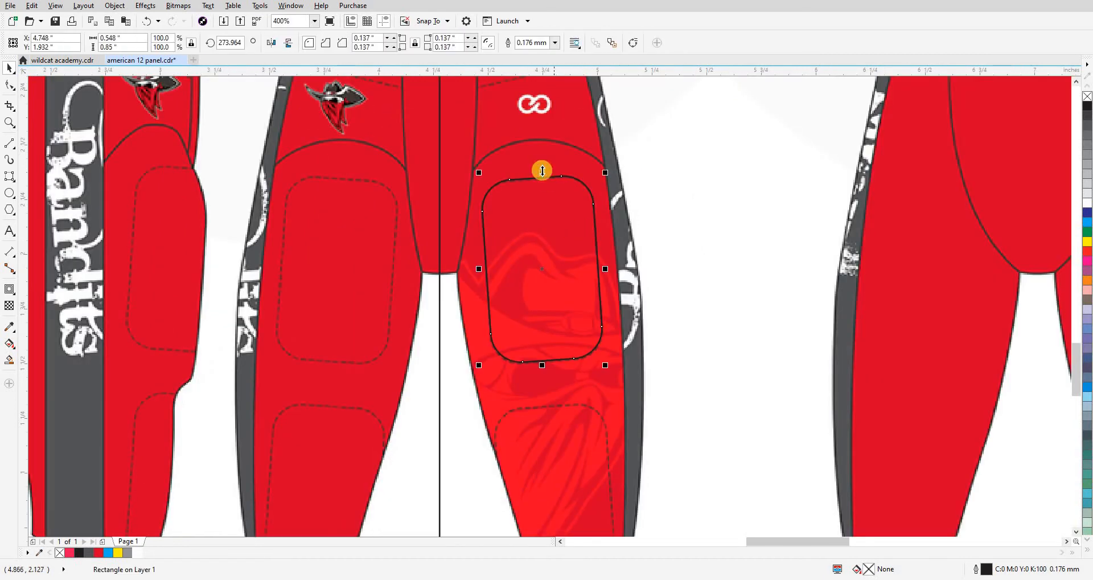
scroll(546, 197, "up", 4)
scroll(547, 197, "up", 1)
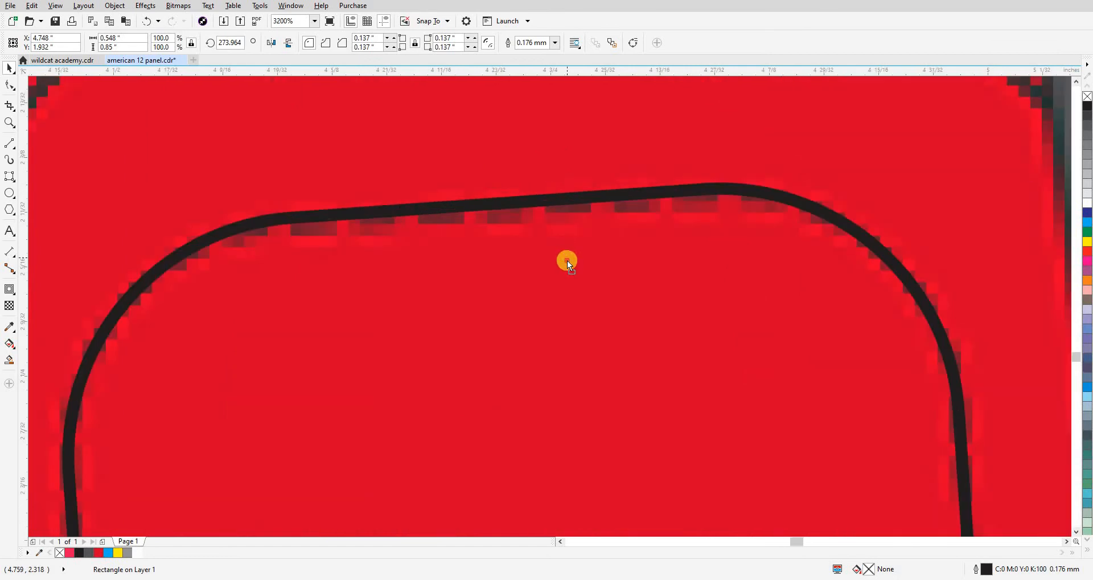
scroll(567, 260, "down", 2)
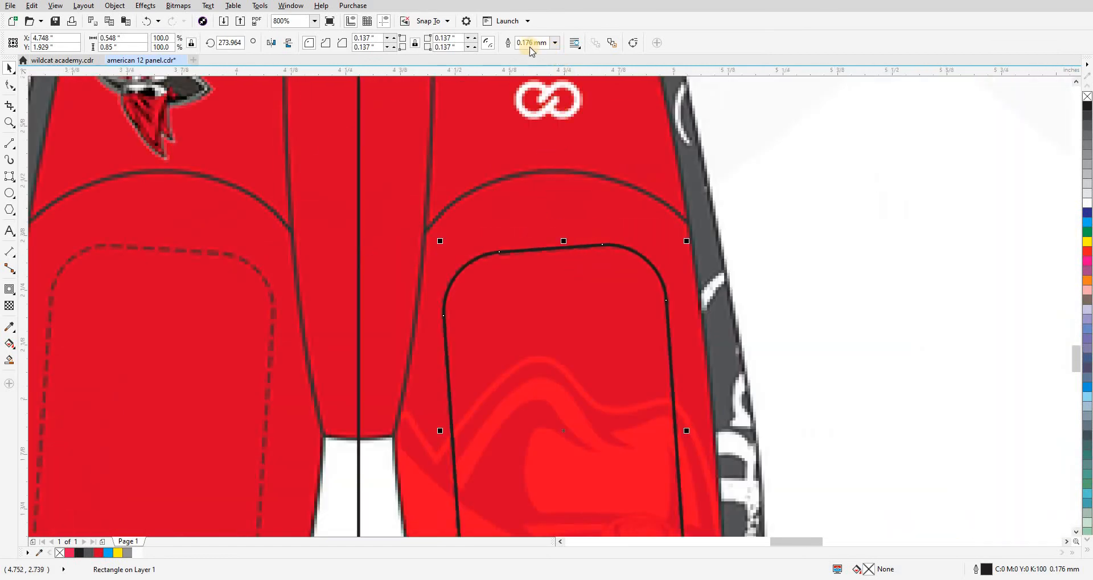
Convert the rounded thigh pad rectangle to curves and give its outline a short-dash line style.
scroll(720, 231, "down", 2)
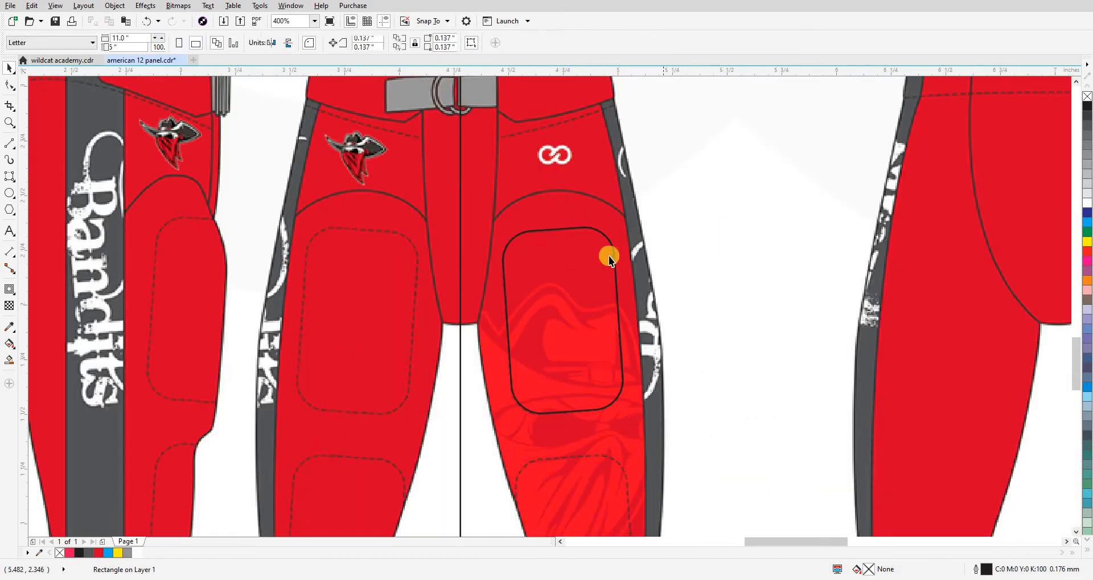
scroll(597, 239, "up", 2)
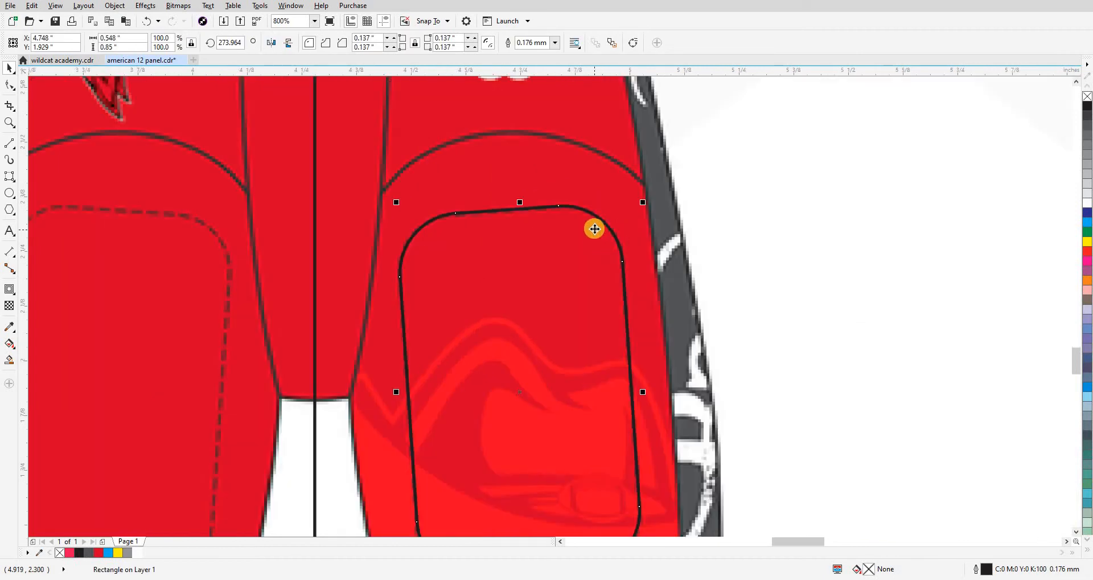
key("ctrl+q")
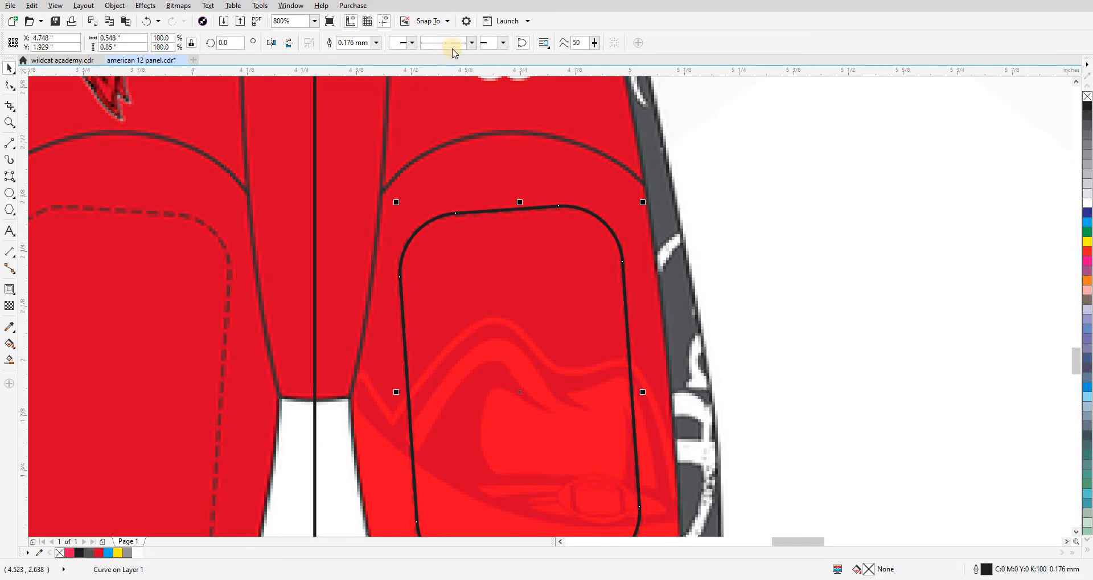
left_click(472, 43)
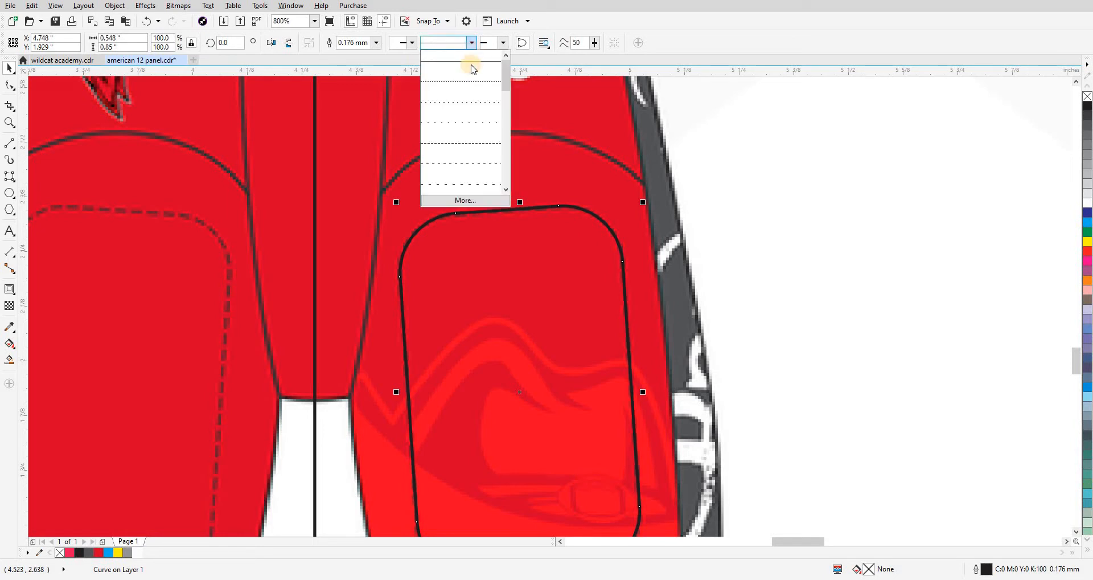
left_click(475, 142)
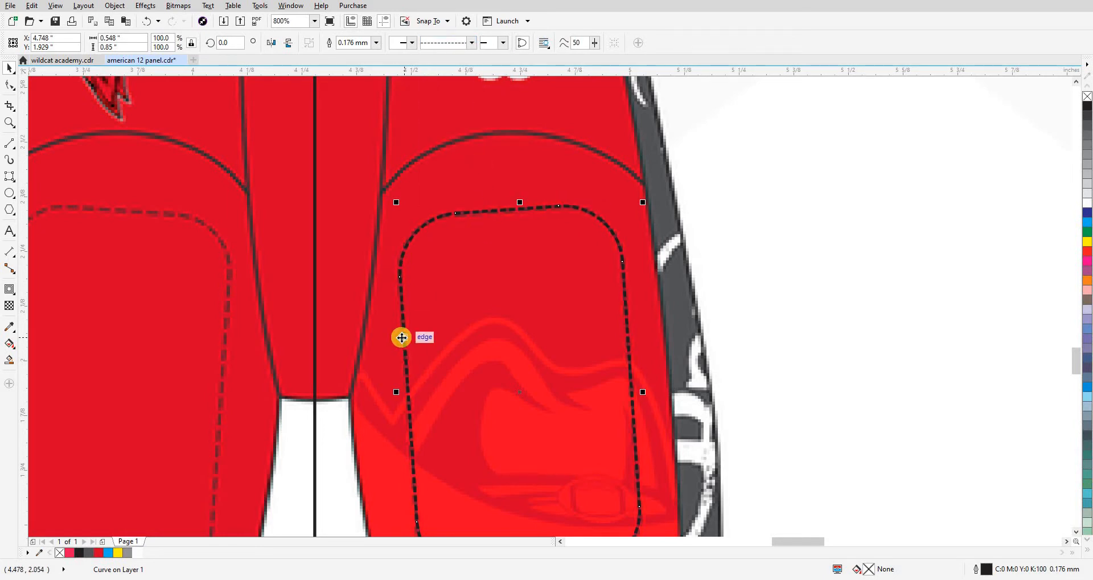
Make the dashed thigh pad outline scale with the object.
scroll(402, 337, "up", 2)
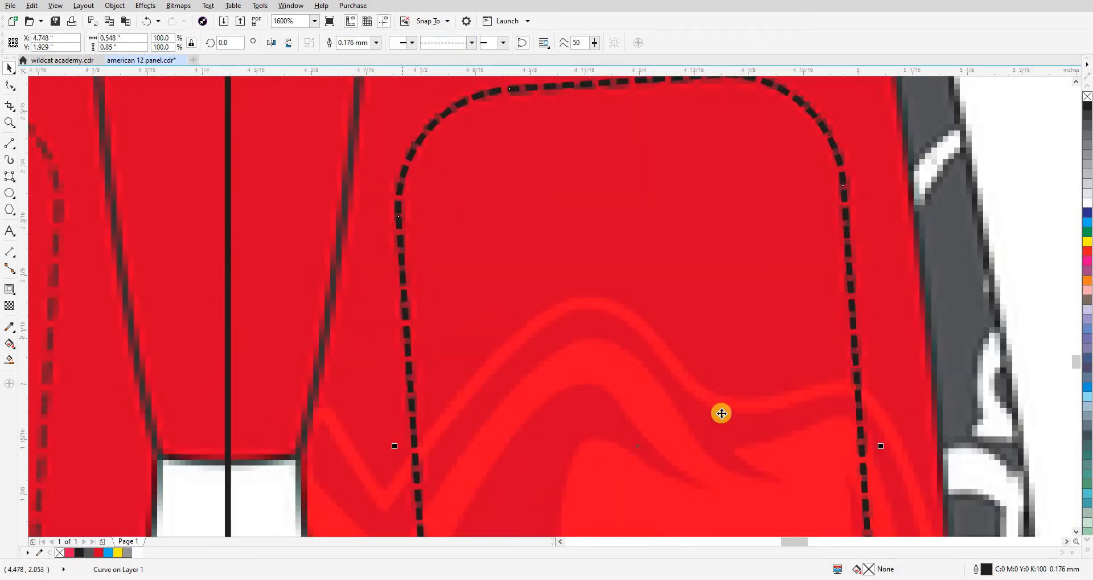
double_click(985, 562)
left_click(587, 374)
left_click(537, 399)
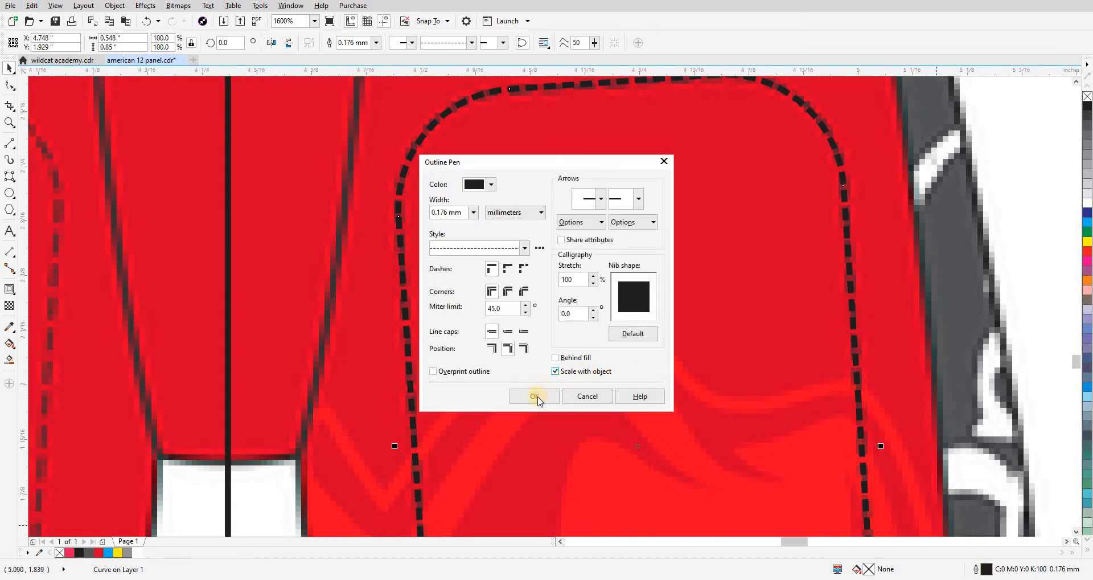
Move the dashed thigh pad outline 8 inches left onto the pink pants front and check its placement.
scroll(692, 282, "down", 3)
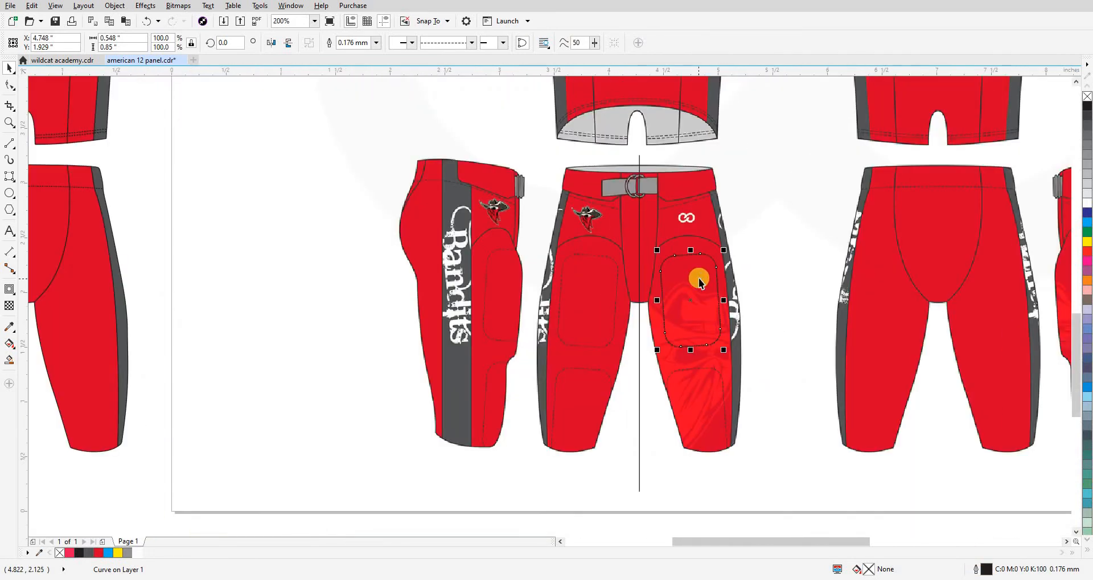
scroll(699, 278, "down", 1)
left_click(251, 415)
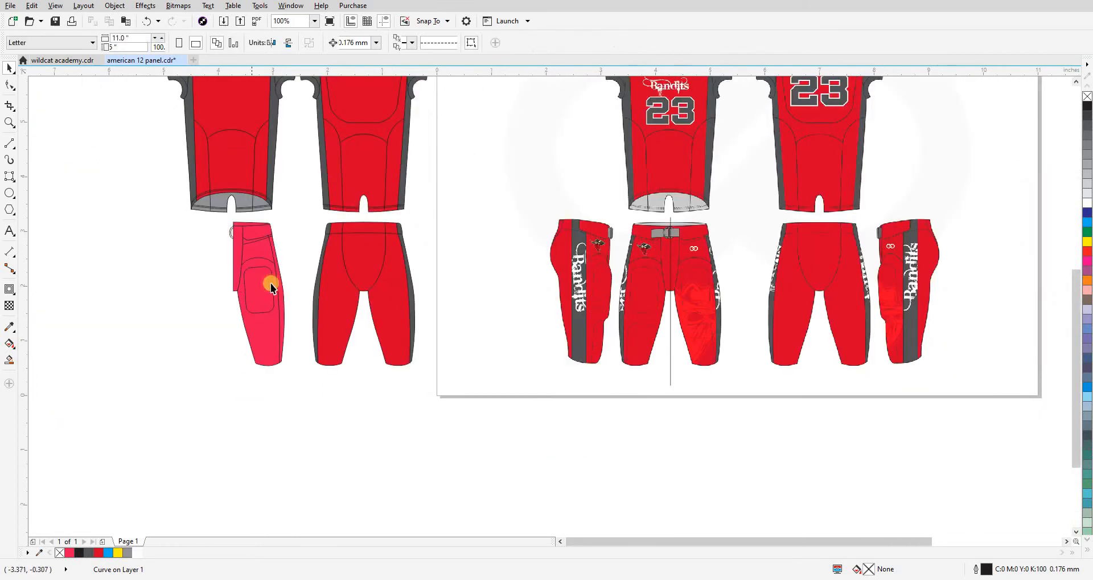
scroll(249, 269, "up", 2)
scroll(225, 331, "up", 1)
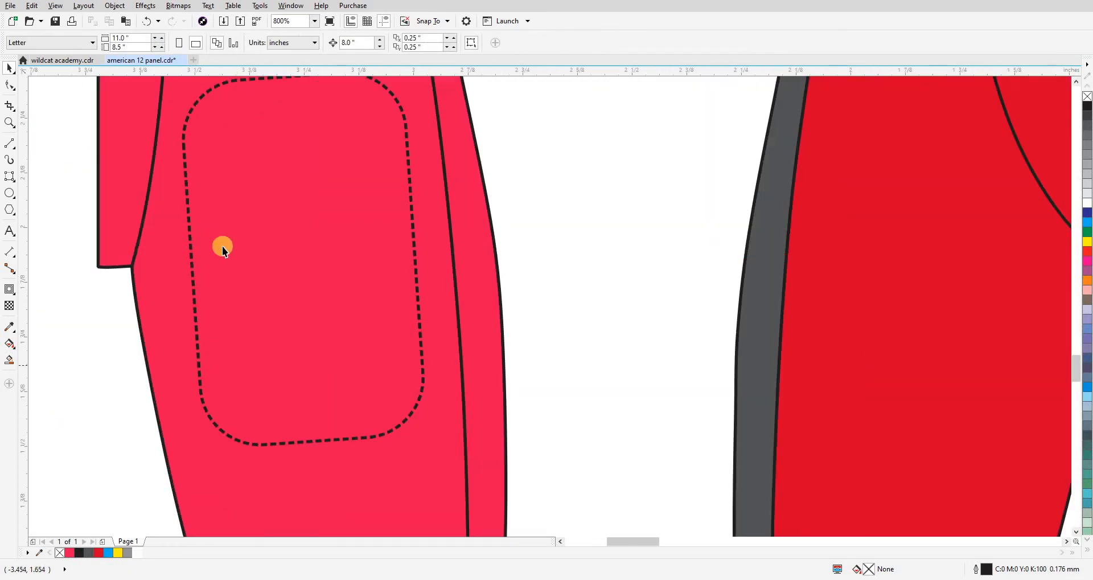
scroll(271, 336, "down", 2)
scroll(271, 336, "down", 1)
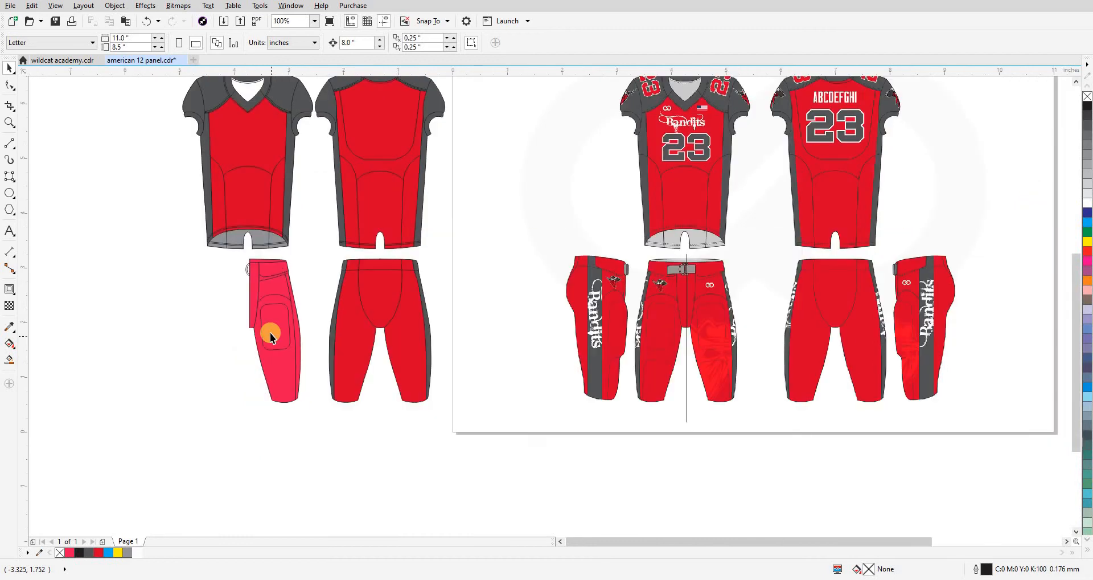
Place a copy of the dashed thigh pad outline 8 inches right on the reference and move it straight down to the knee pad's upper stitching.
left_click(270, 334)
scroll(716, 370, "up", 1)
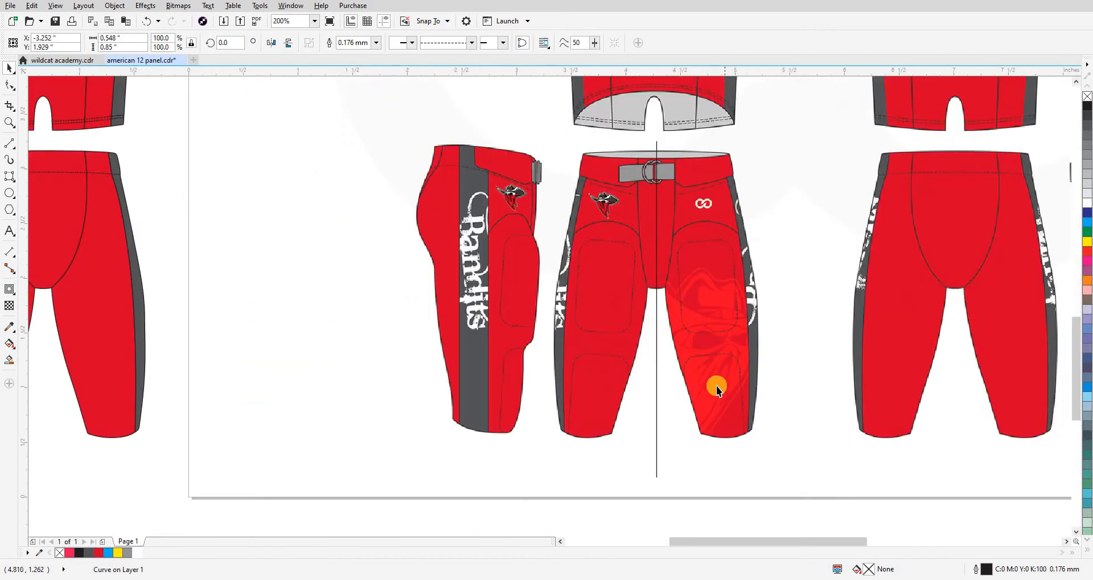
scroll(717, 385, "down", 1)
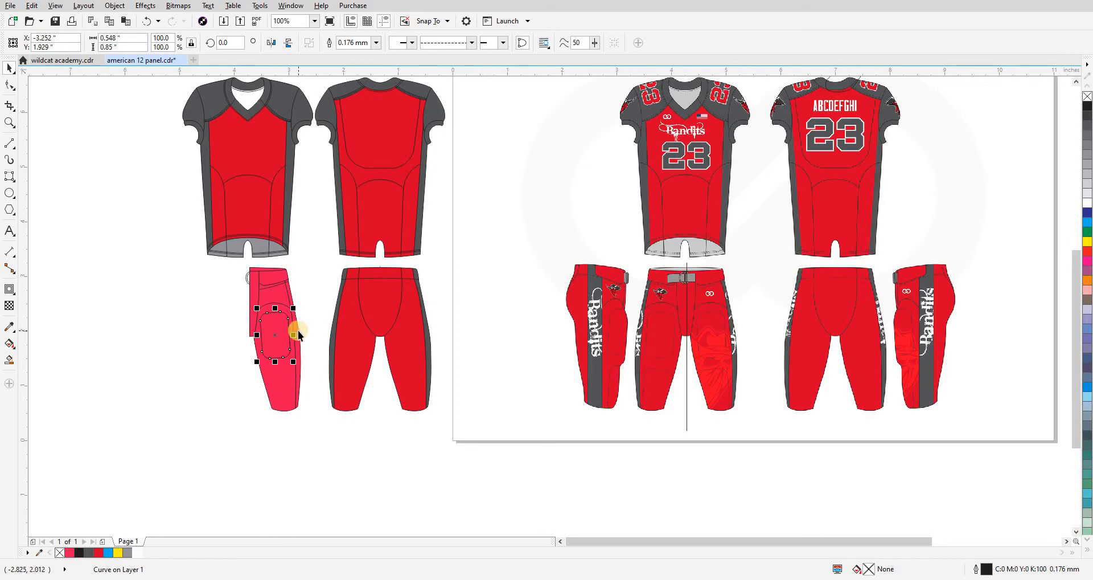
left_click_drag(298, 330, 738, 361)
scroll(732, 409, "up", 2)
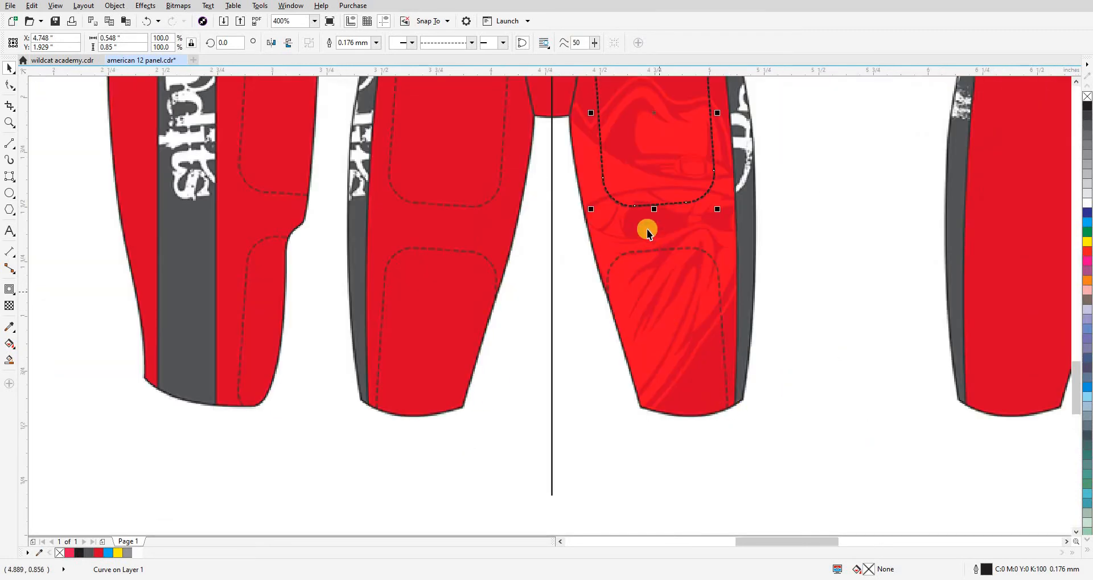
left_click_drag(652, 149, 678, 379)
scroll(678, 288, "up", 1)
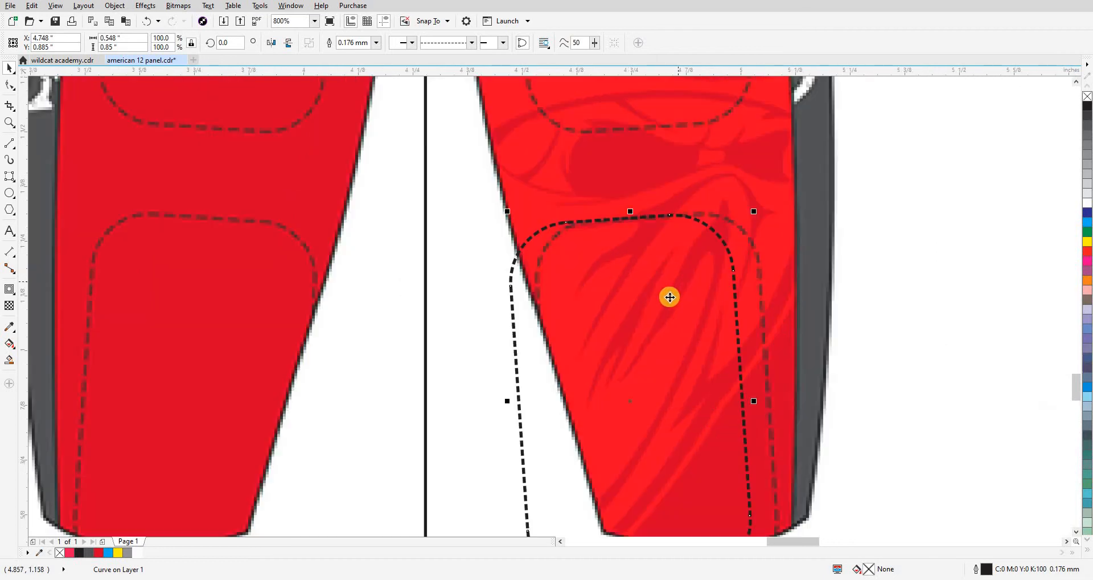
Align the dashed knee pad outline with the reference's knee stitching and move it 8 inches left onto the pink pants front.
left_click_drag(679, 297, 699, 293)
scroll(662, 262, "up", 2)
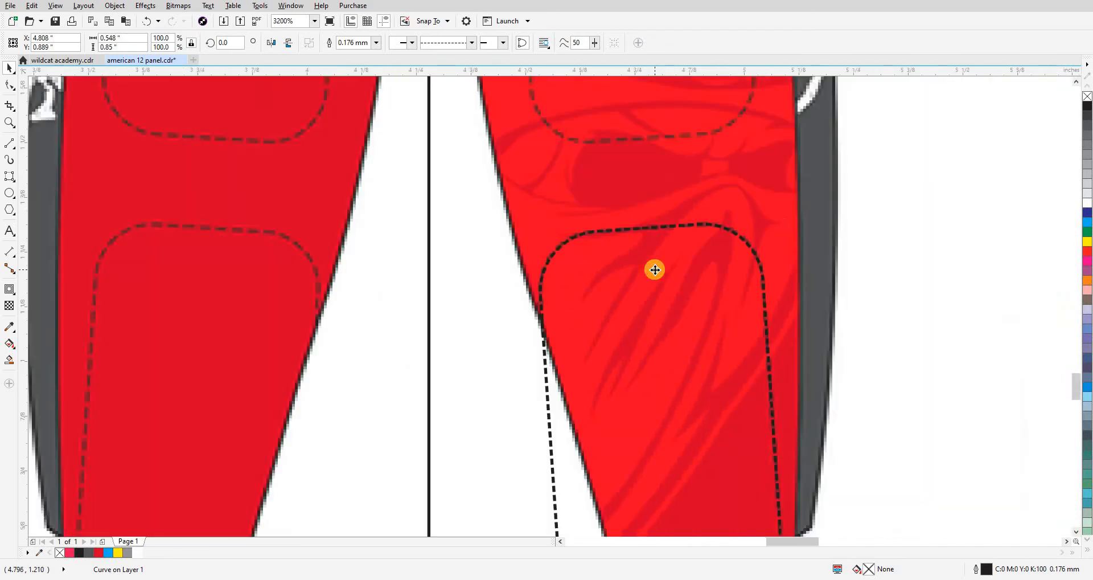
scroll(655, 267, "down", 2)
scroll(711, 278, "down", 1)
scroll(742, 352, "down", 2)
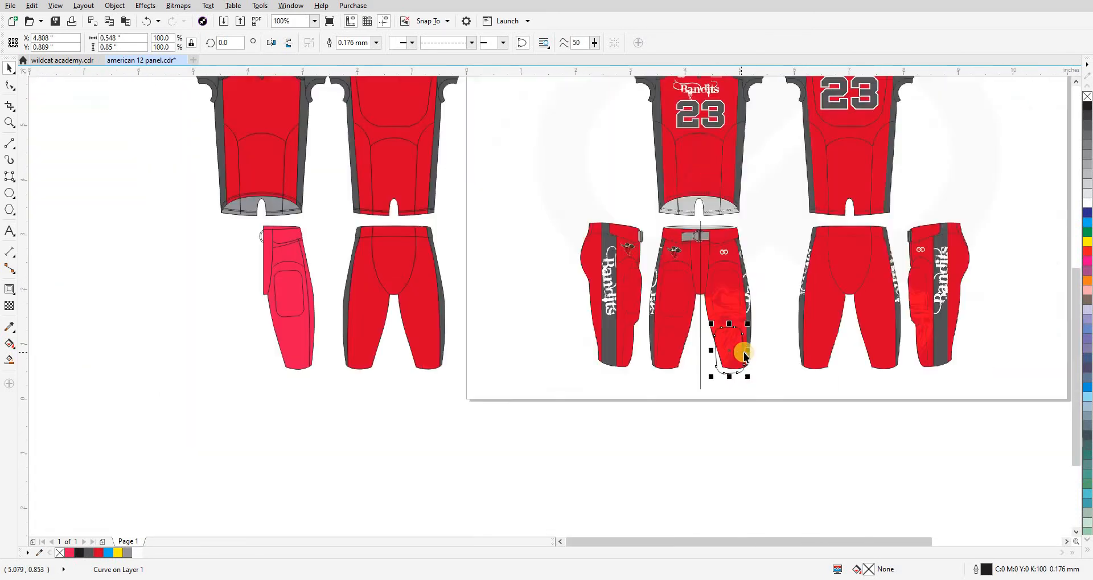
left_click(327, 349)
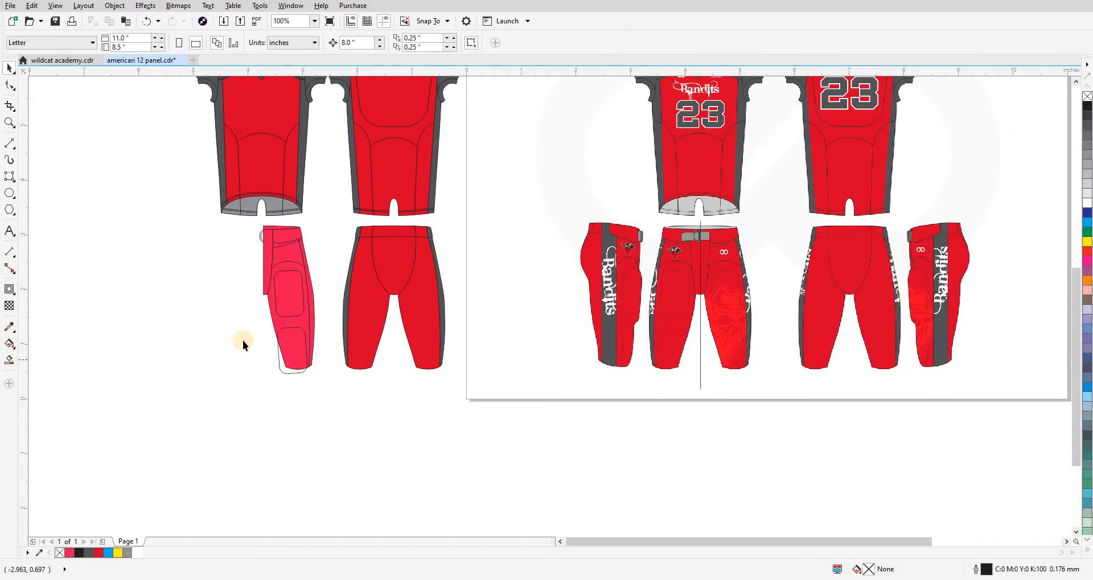
Trim the dashed knee pad outline where it extends past the pants leg's inner edge and hem.
scroll(243, 340, "up", 3)
left_click(392, 405)
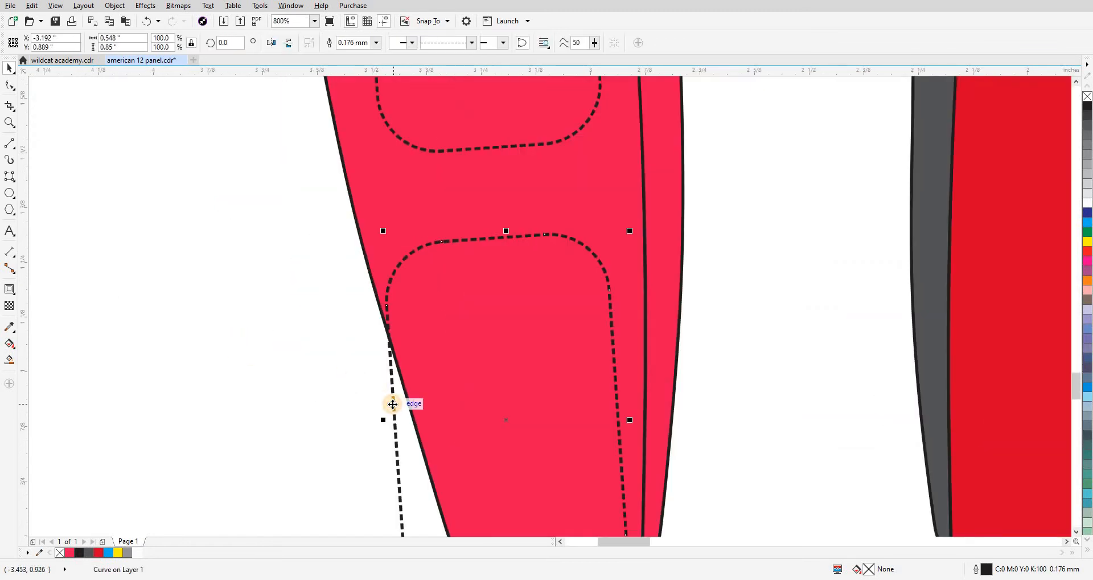
left_click_drag(388, 304, 370, 230)
left_click(369, 230)
left_click(370, 283)
scroll(370, 284, "down", 2)
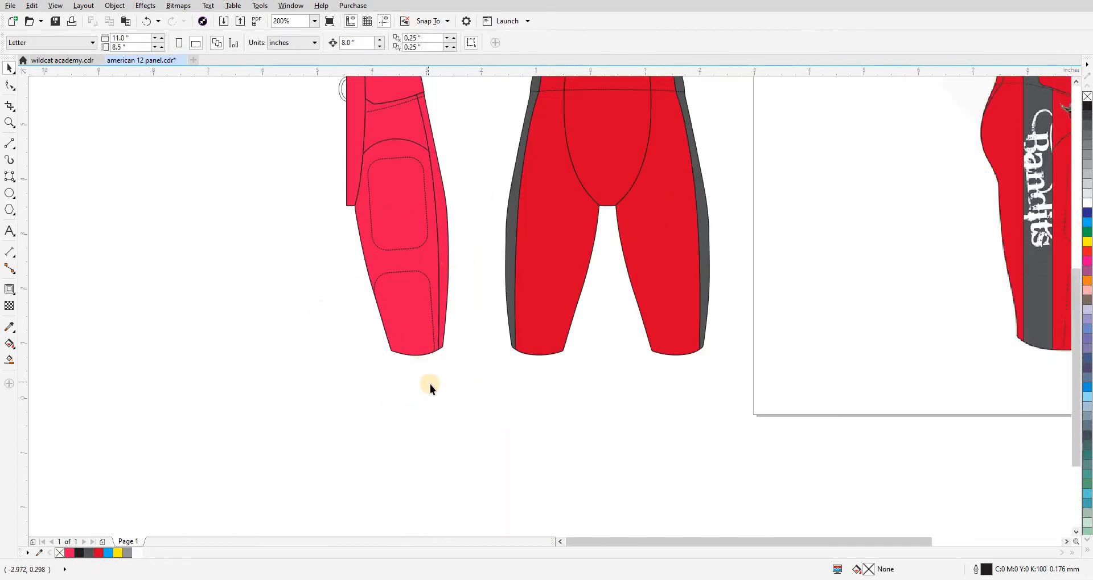
scroll(429, 383, "down", 1)
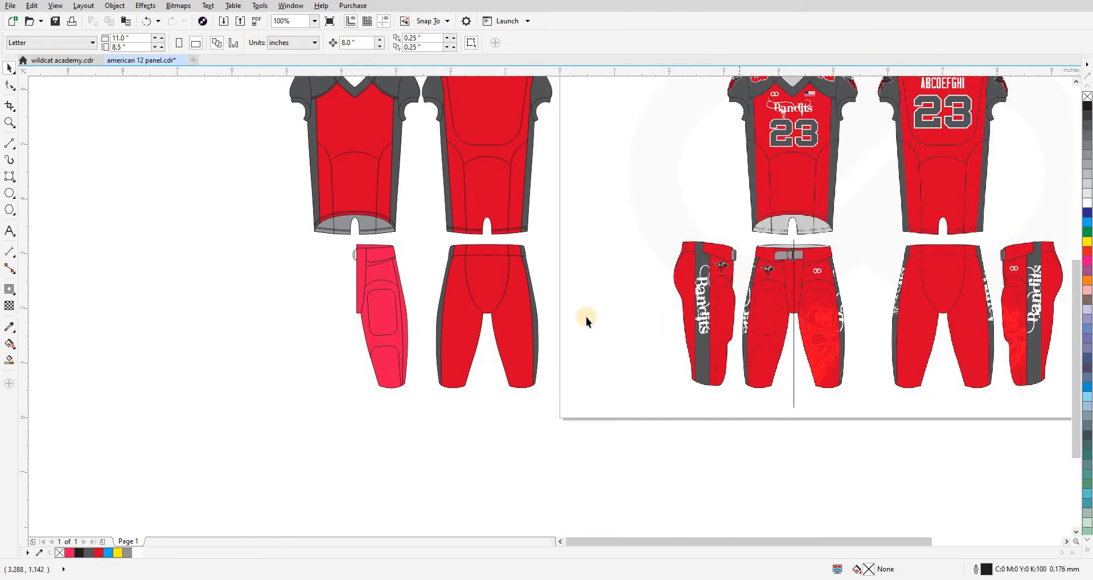
Sample the back pants' red and fill the thigh pad, leg, waistband and centre front panels with it.
scroll(446, 317, "up", 1)
scroll(421, 286, "up", 1)
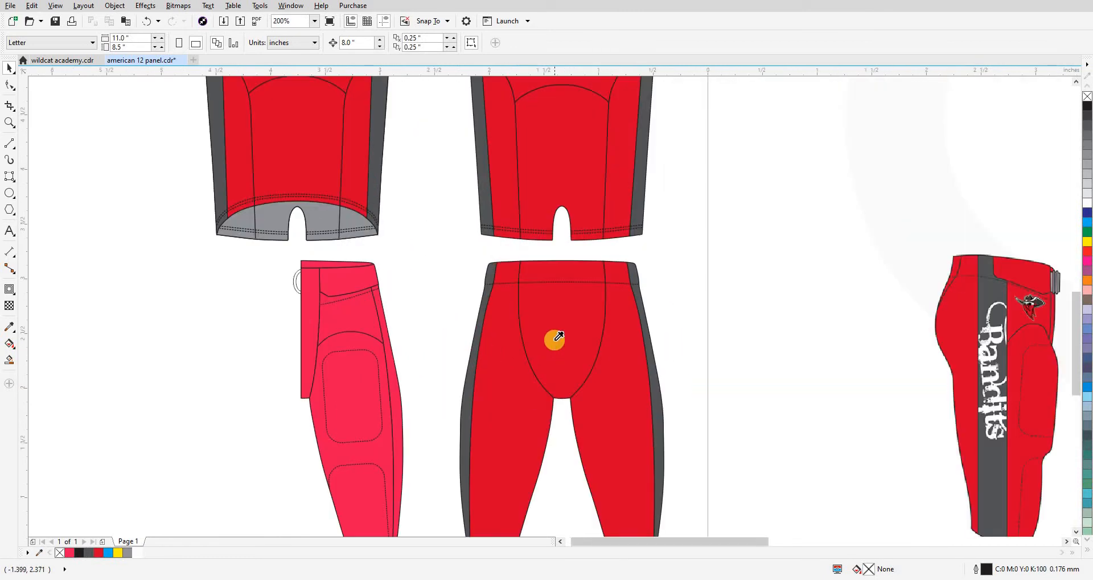
key("i")
left_click(552, 341)
left_click(340, 389)
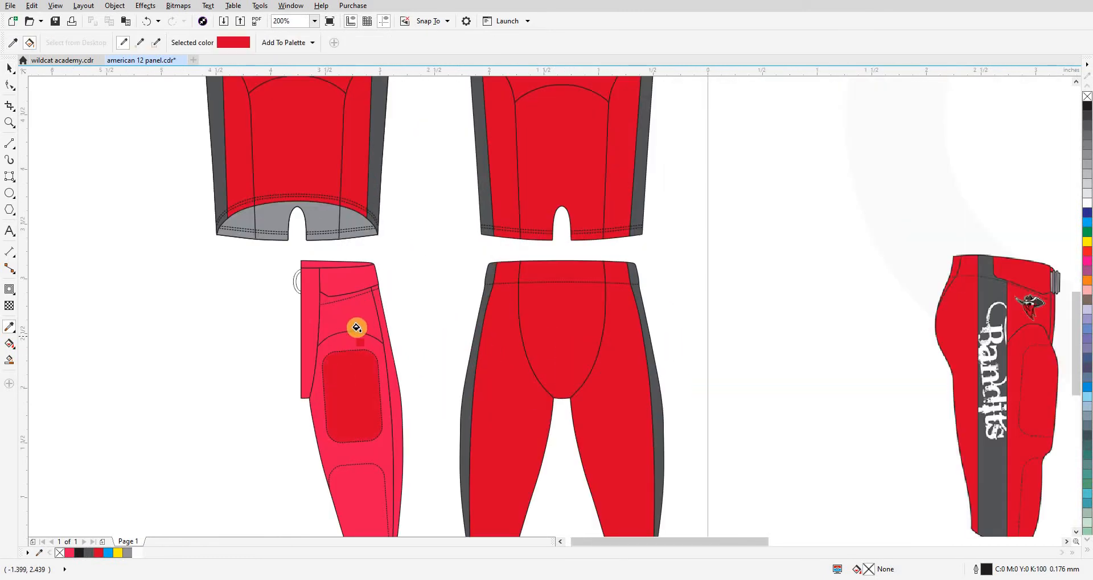
left_click(358, 318)
left_click(347, 287)
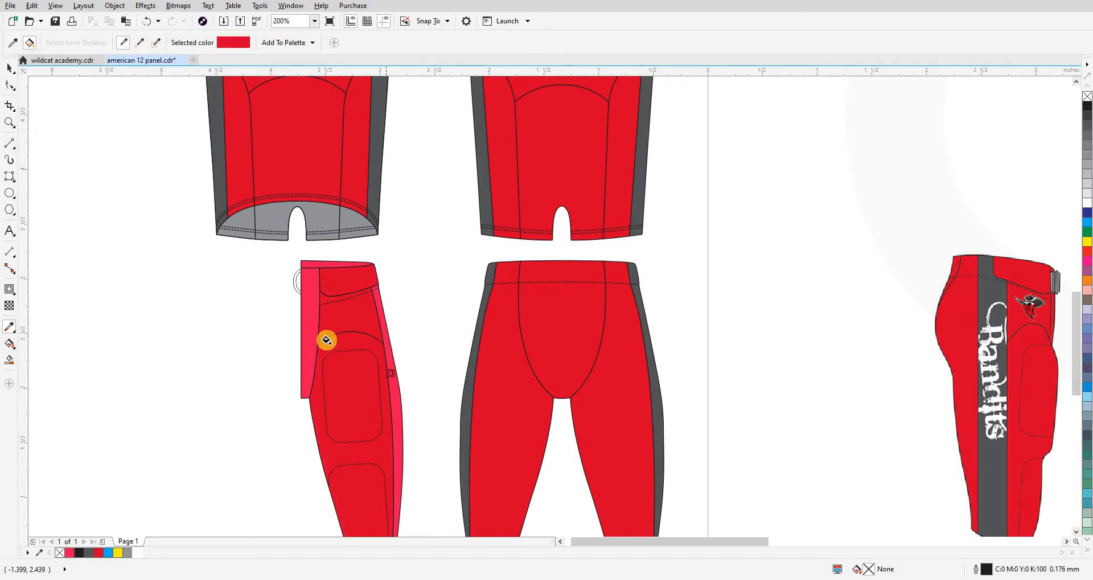
left_click(309, 321)
Try filling the waist opening's inner lining with the sampled red and undo it.
scroll(316, 263, "up", 2)
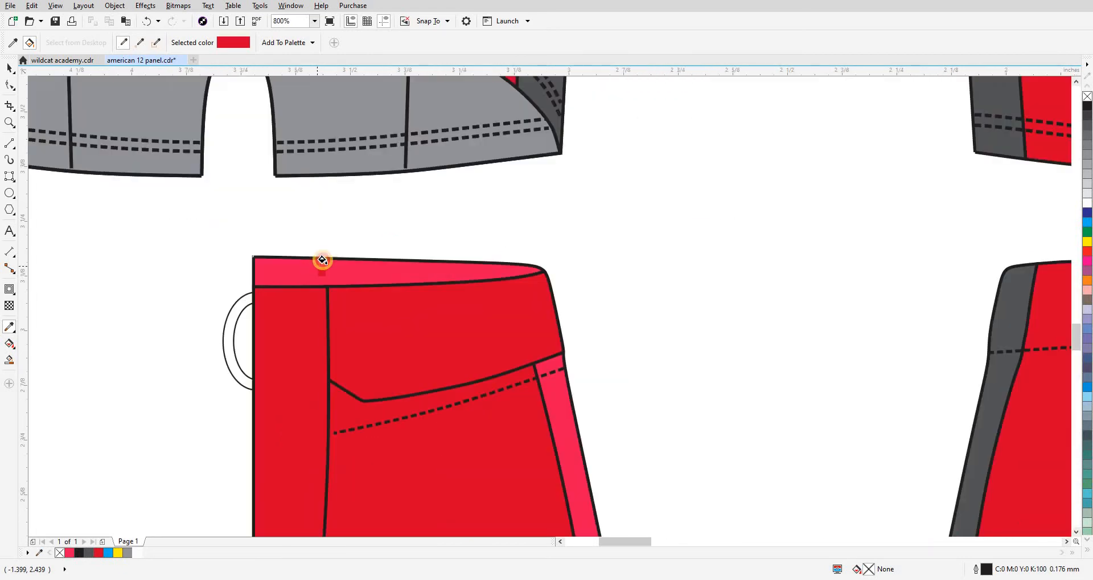
left_click(322, 261)
scroll(325, 256, "down", 1)
key("ctrl+z")
scroll(326, 254, "down", 1)
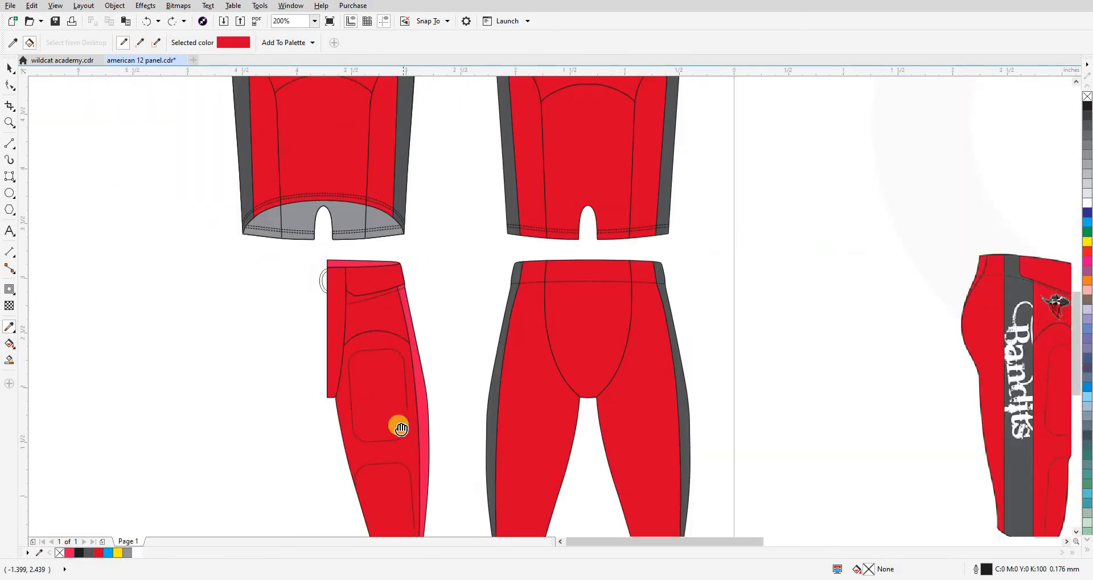
Fill the pants front's pink side stripe with the dark grey #545558.
scroll(398, 427, "down", 3)
scroll(370, 375, "down", 1)
scroll(367, 247, "up", 3)
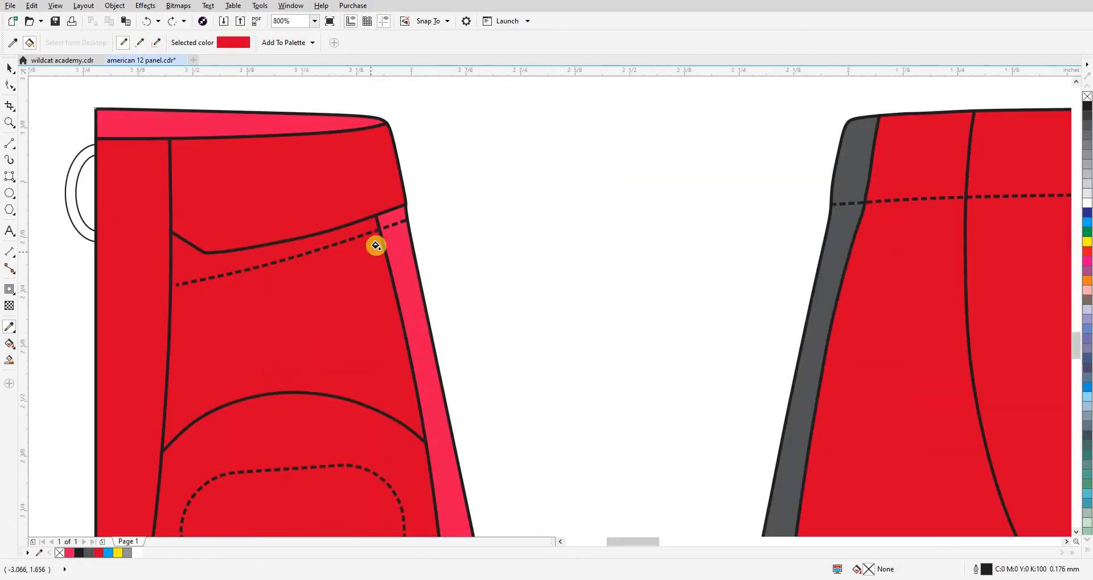
key("space")
left_click(404, 272)
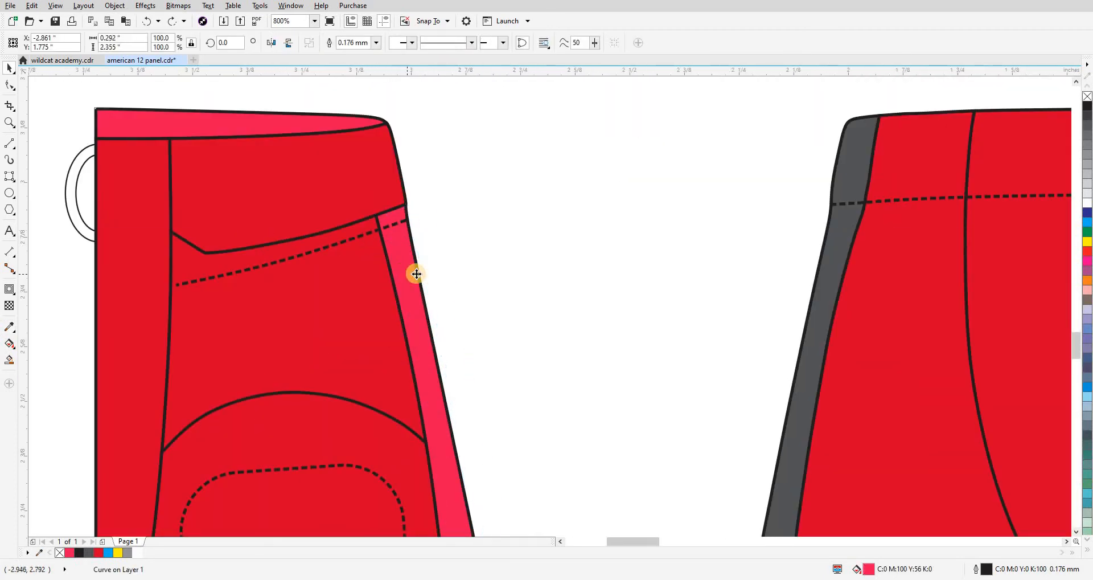
scroll(340, 270, "down", 3)
scroll(777, 268, "up", 1)
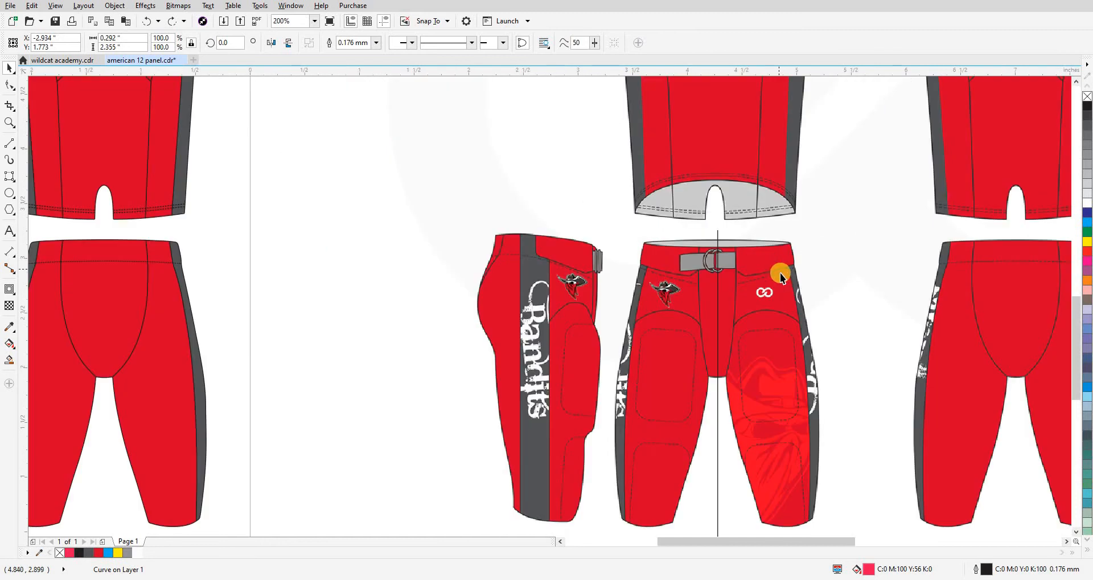
scroll(256, 384, "down", 1)
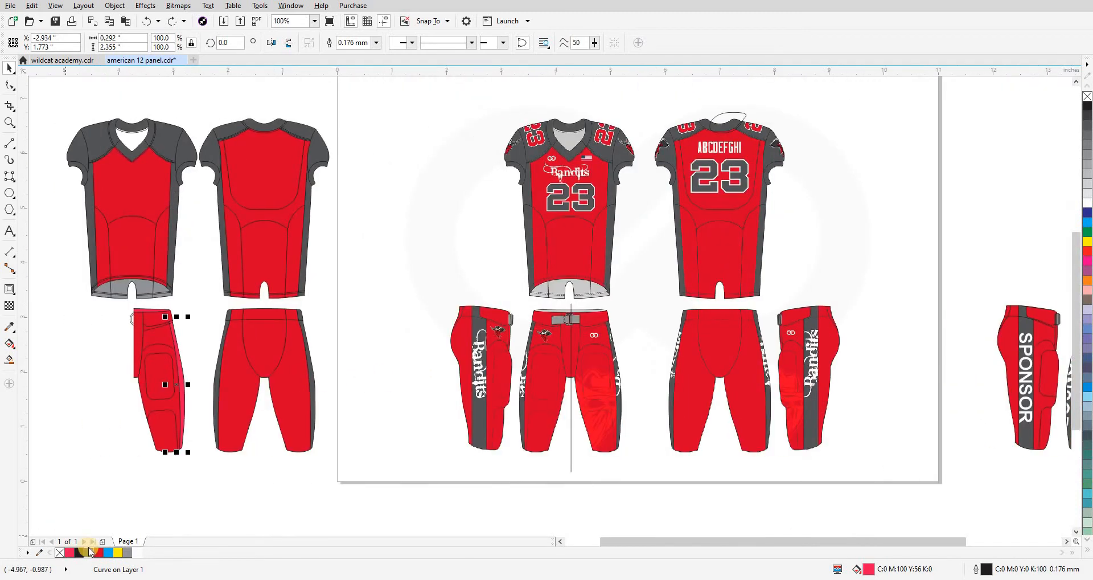
scroll(153, 354, "up", 1)
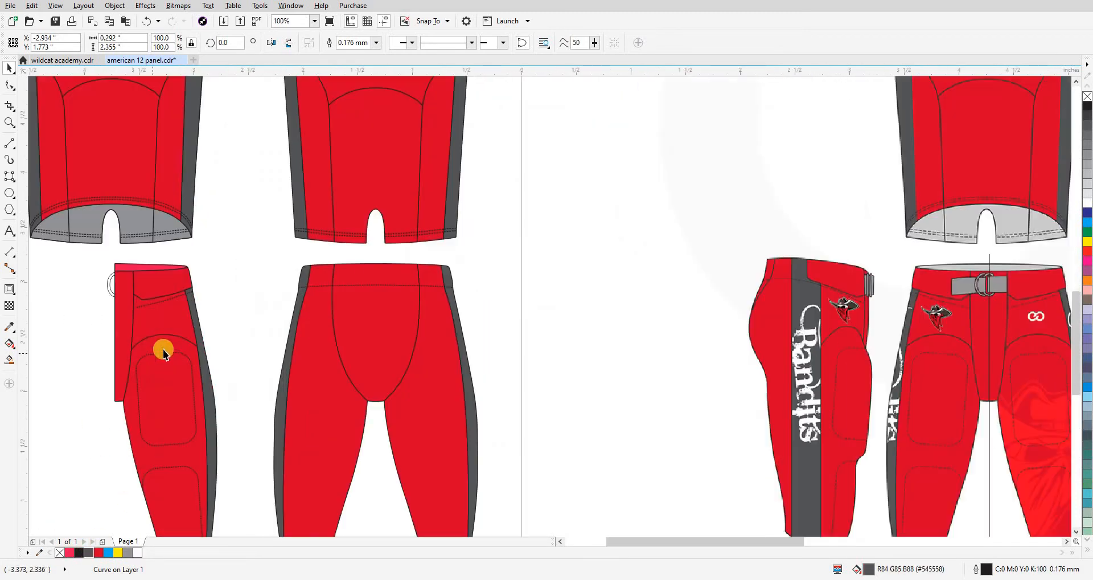
left_click(222, 305)
Delete the two overlapping ring ellipses behind the waistband, using wireframe view to locate them.
scroll(222, 305, "down", 1)
scroll(167, 298, "up", 1)
key("shift+F9")
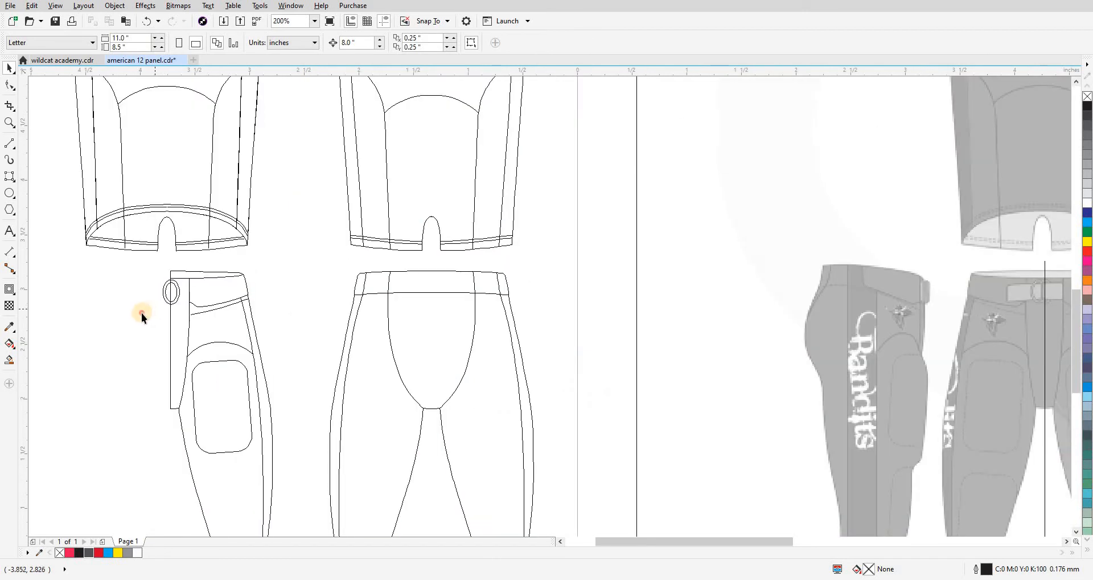
left_click_drag(188, 272, 188, 272)
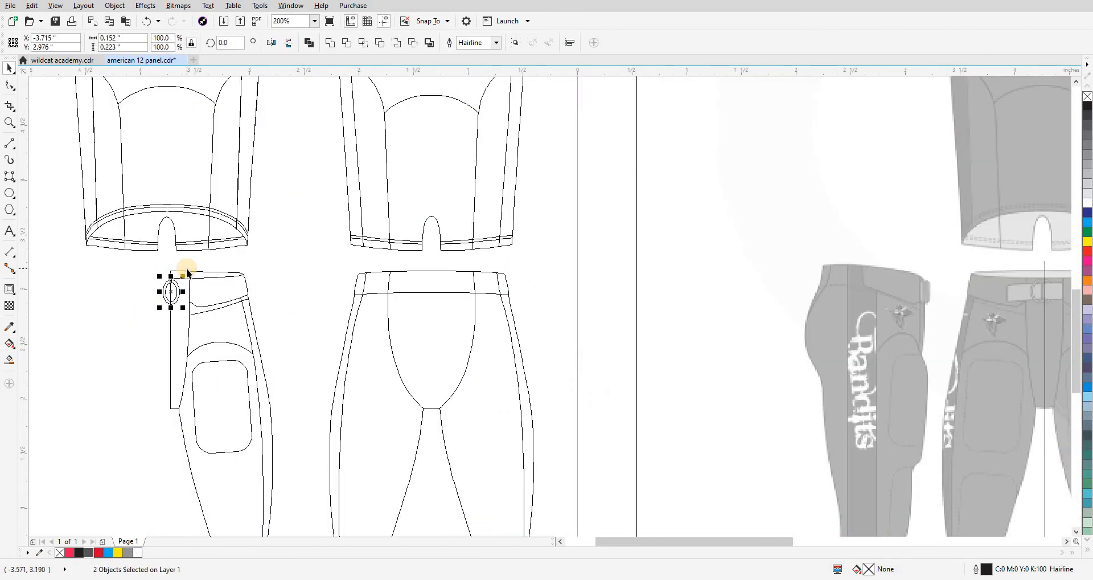
left_click(141, 348)
key("shift+F9")
left_click_drag(188, 273, 146, 327)
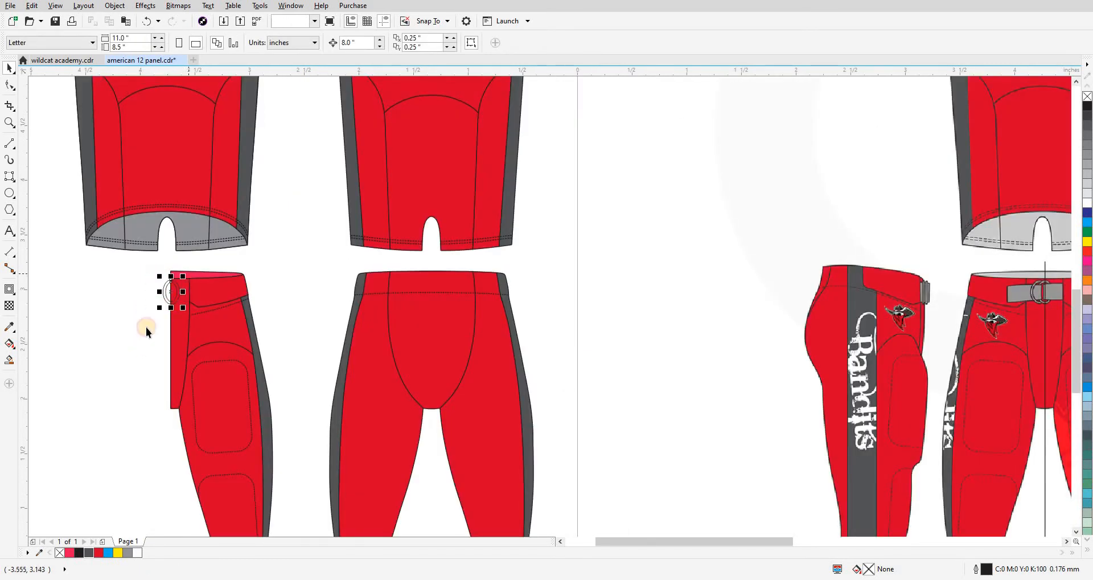
key("Delete")
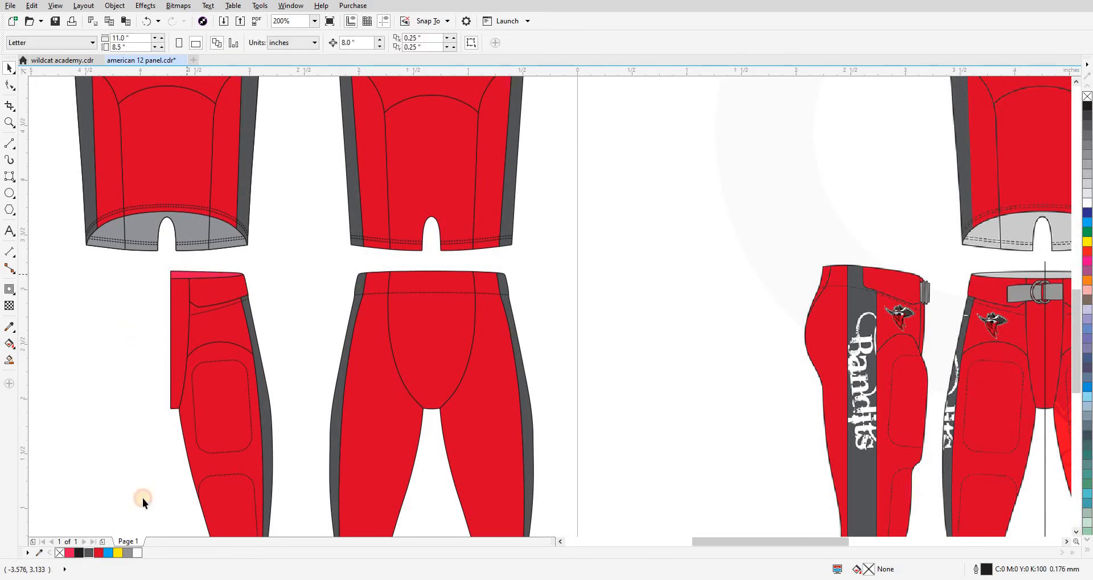
Fill the waist opening's pink inner lining with 50% Black grey.
key("Tab")
left_click(127, 552)
left_click(161, 314)
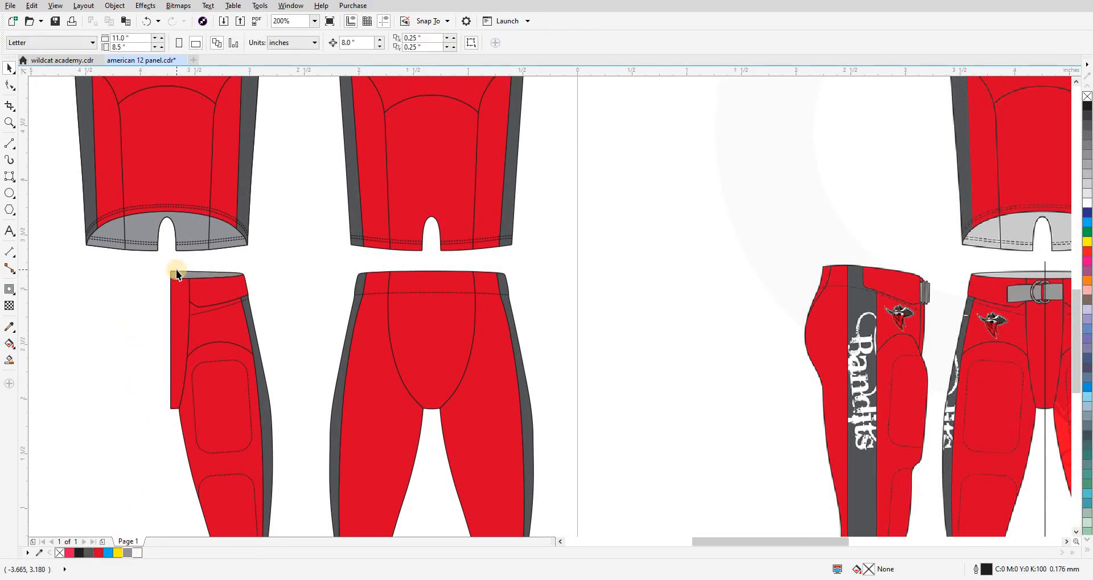
scroll(282, 313, "down", 2)
scroll(369, 283, "up", 1)
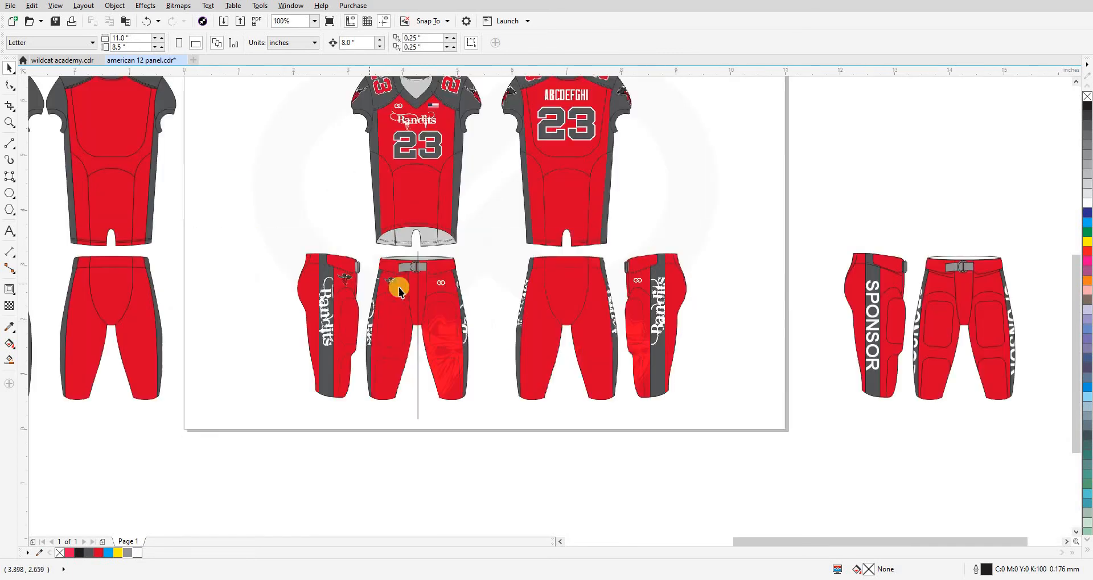
Move the finished half of the pants front 8 inches right onto the reference and mirror a copy across the centre line.
scroll(402, 292, "up", 1)
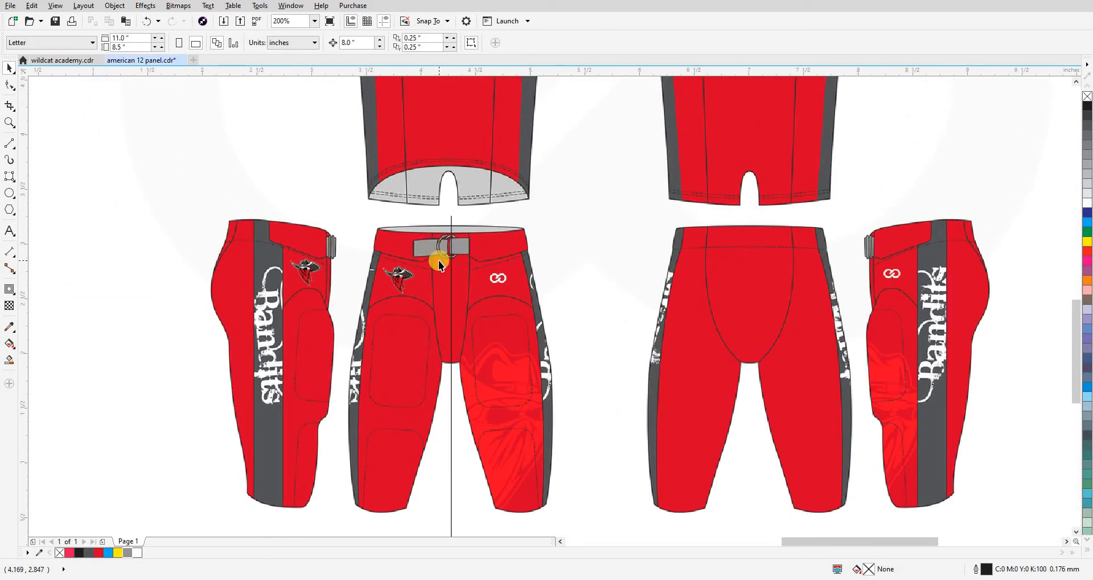
scroll(534, 275, "down", 1)
scroll(165, 343, "left", 1)
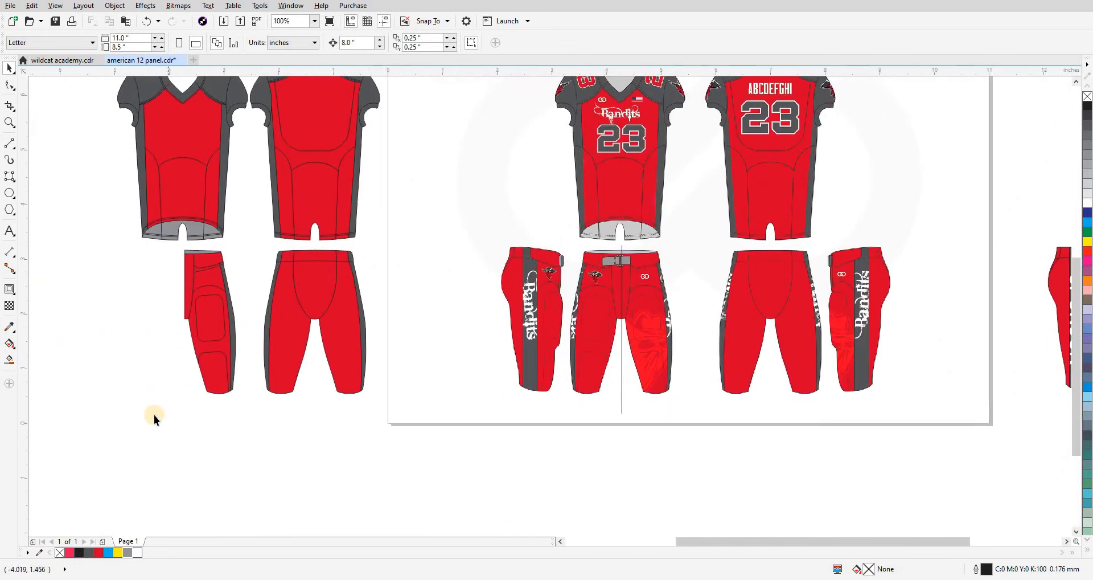
left_click_drag(153, 416, 245, 247)
left_click_drag(233, 322, 552, 338)
scroll(677, 326, "up", 1)
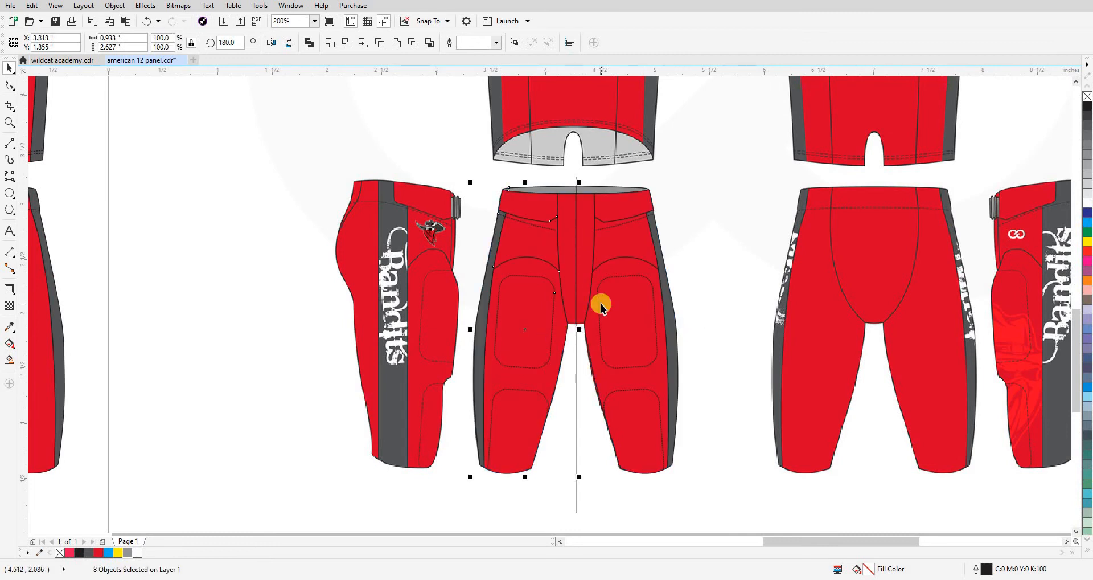
Select both halves of the pants front and move them 8 inches left, off the reference.
scroll(601, 302, "down", 1)
left_click_drag(528, 445, 656, 242)
key("Left")
left_click(354, 447)
Weld the two halves of the centre front panel into one shape and undo a test move of it.
scroll(130, 269, "up", 2)
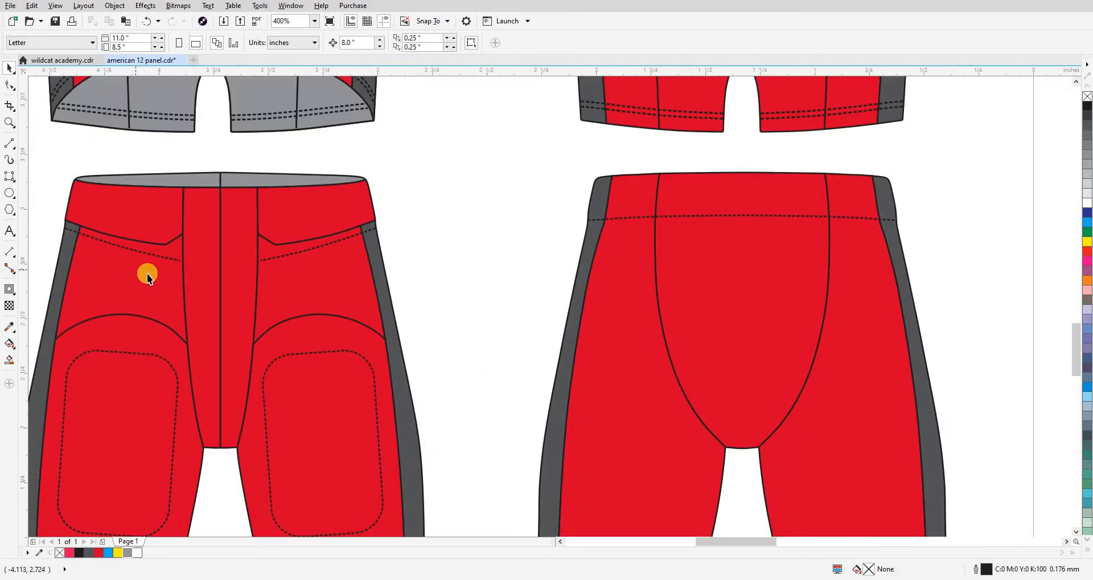
left_click_drag(147, 273, 332, 255)
scroll(332, 255, "down", 1)
left_click(367, 240)
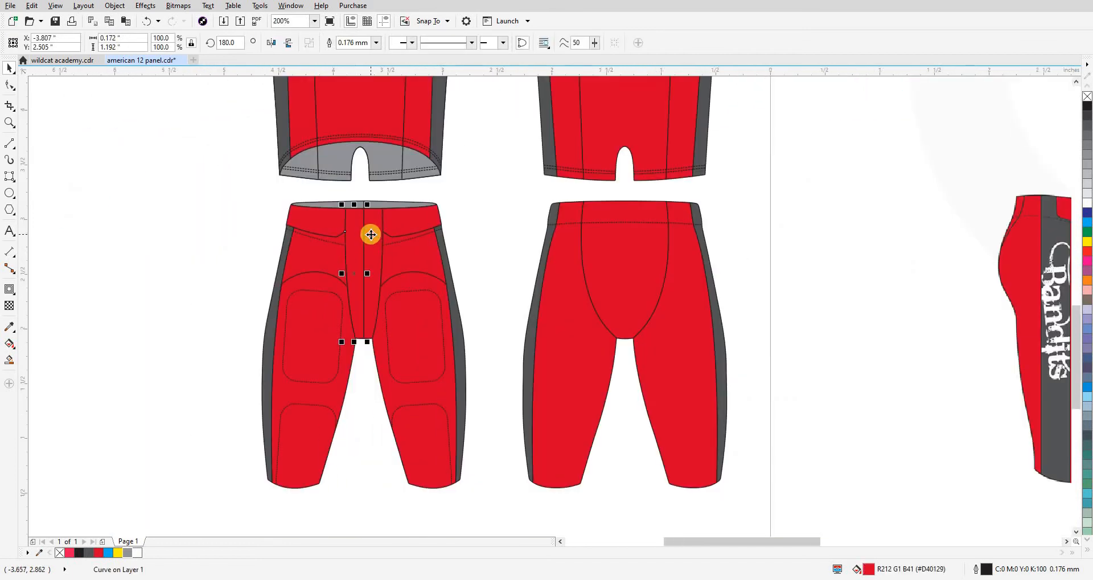
left_click_drag(372, 238, 268, 236)
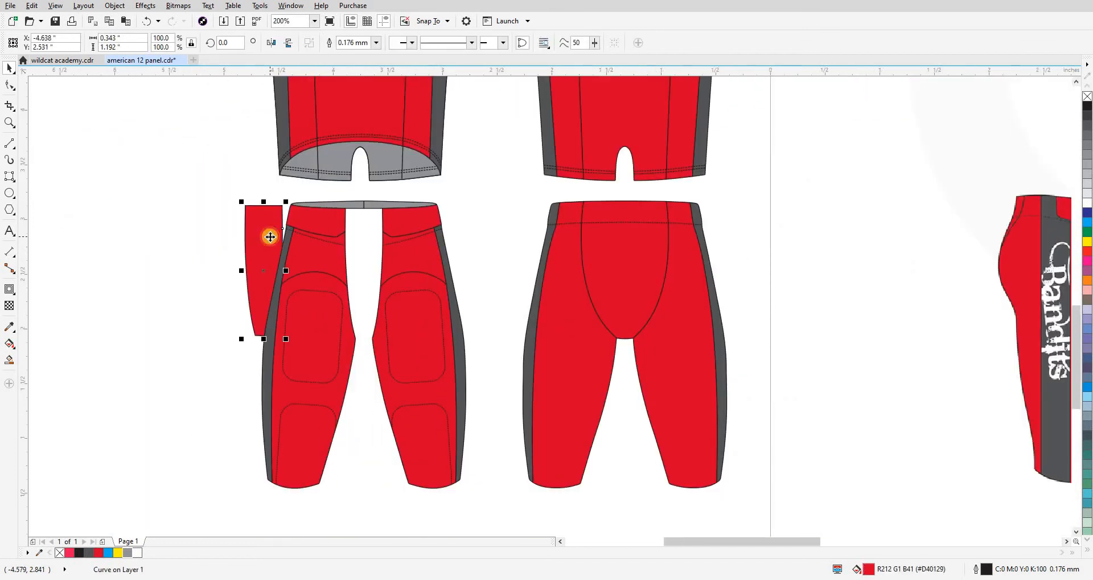
key("ctrl+z")
Weld the two halves of the grey waist lining into one shape and undo a test move of it.
left_click(371, 196)
left_click(371, 195)
scroll(371, 195, "up", 2)
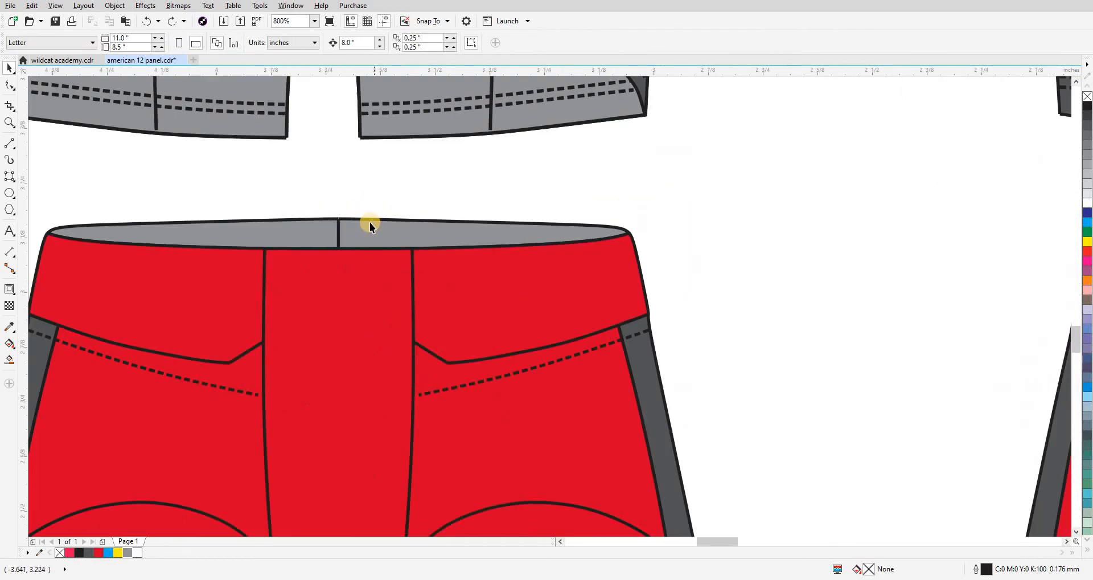
left_click(319, 232)
left_click_drag(318, 231, 307, 192)
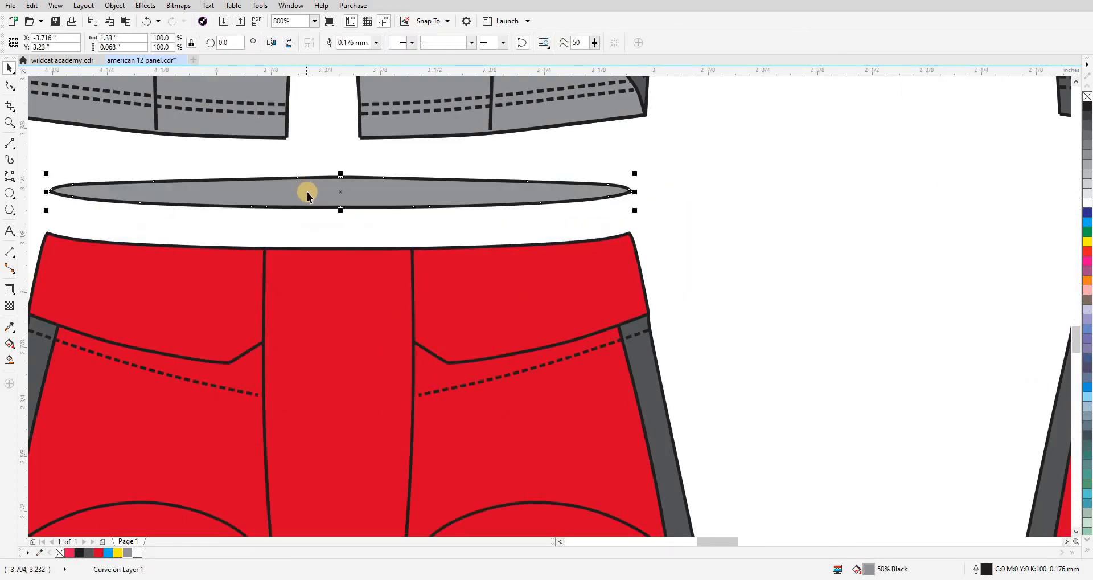
key("ctrl+z")
left_click(326, 196)
Trace the grey belt strap on the reference pants' front waistband as one closed B-Spline outline, about 0.51 by 0.17 inches.
scroll(326, 196, "down", 2)
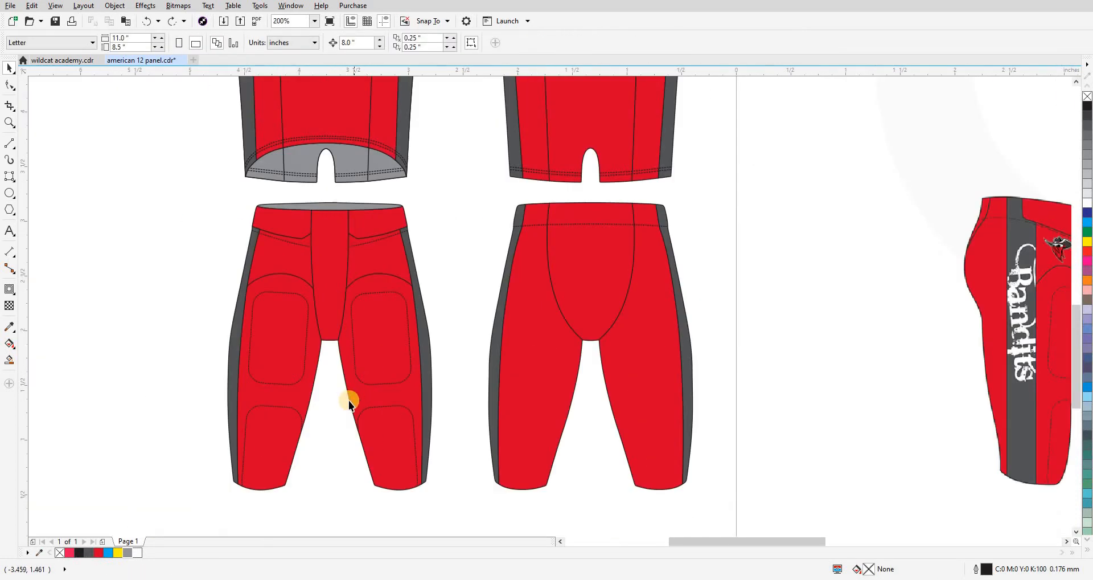
scroll(315, 364, "down", 1)
scroll(312, 363, "down", 1)
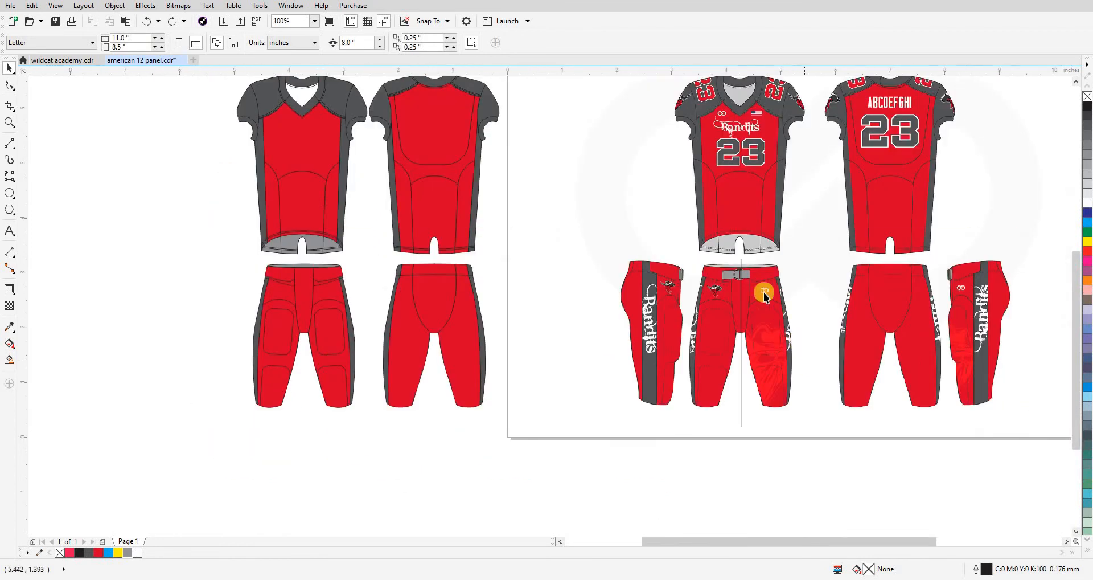
scroll(765, 295, "up", 3)
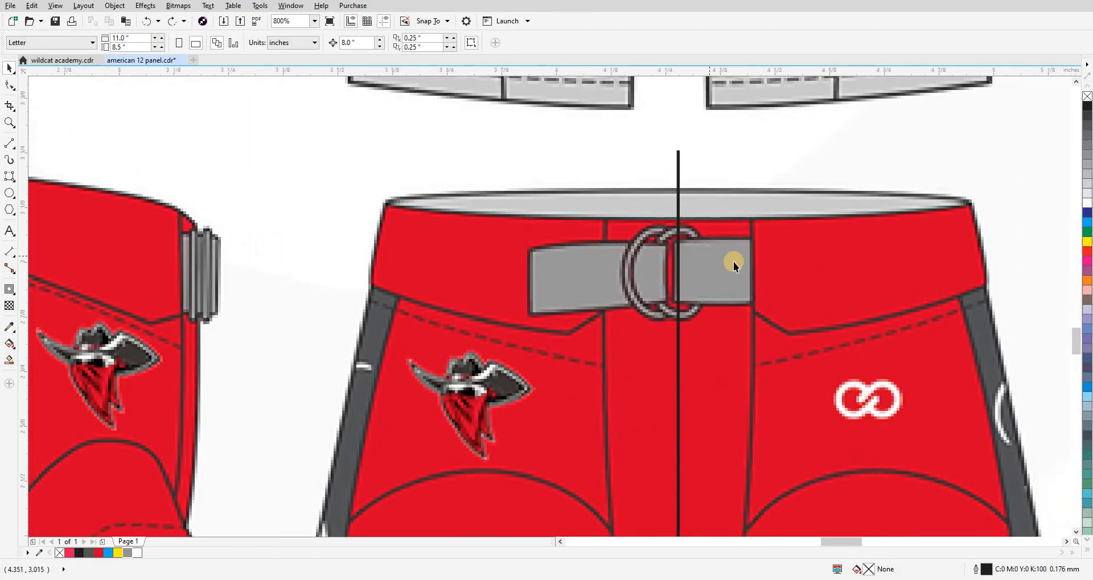
scroll(734, 264, "up", 1)
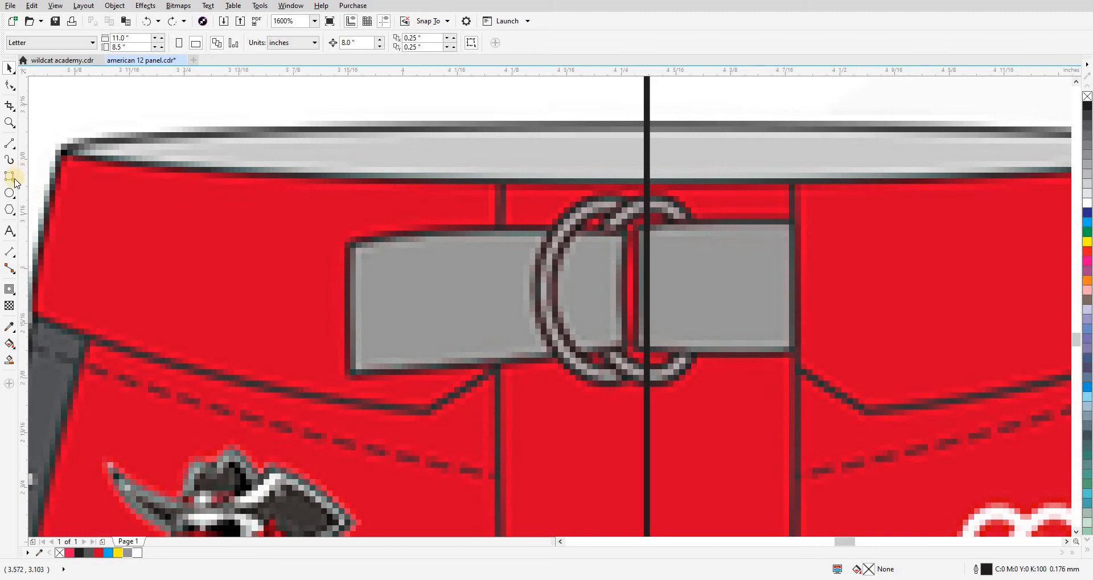
left_click(11, 149)
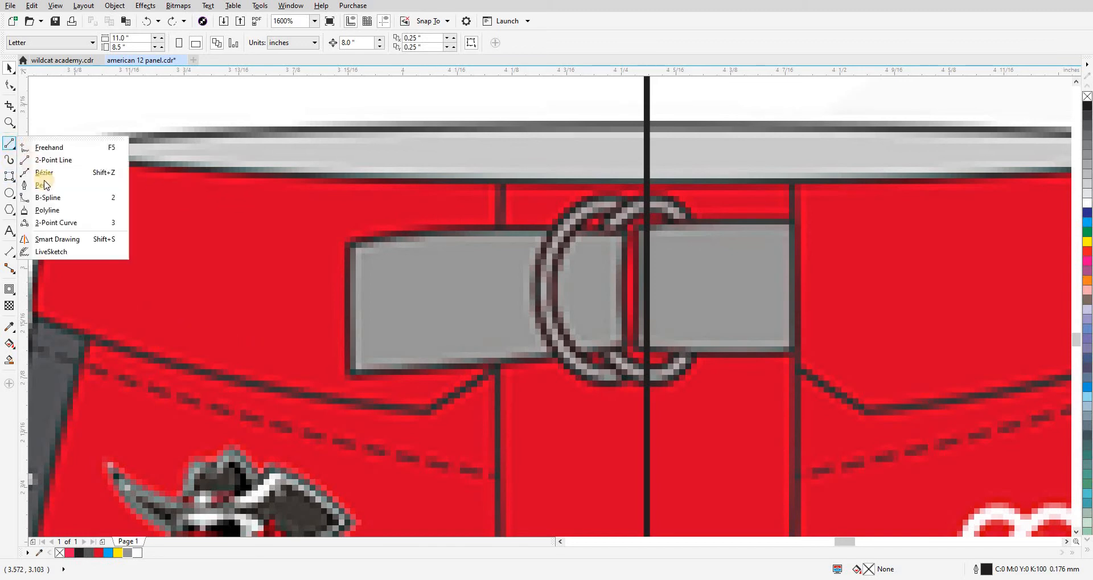
left_click(61, 200)
left_click(398, 232)
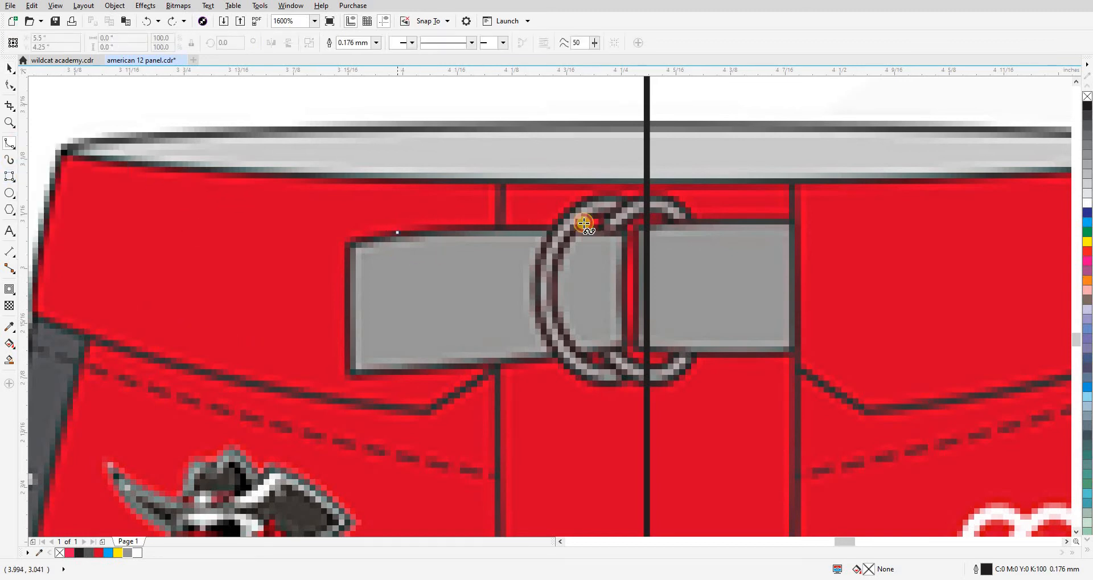
left_click(529, 226)
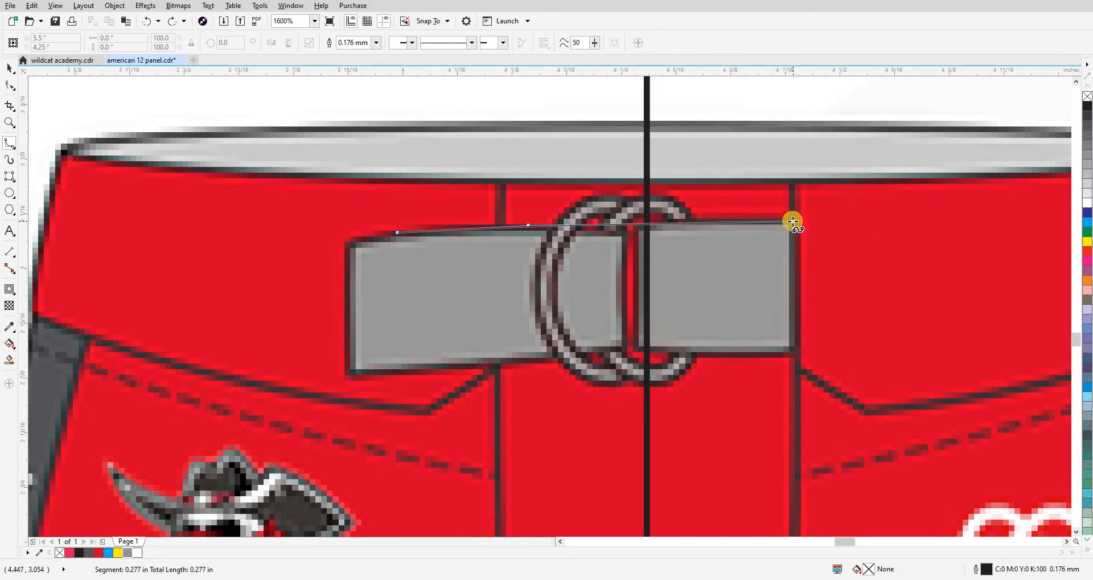
left_click(795, 354)
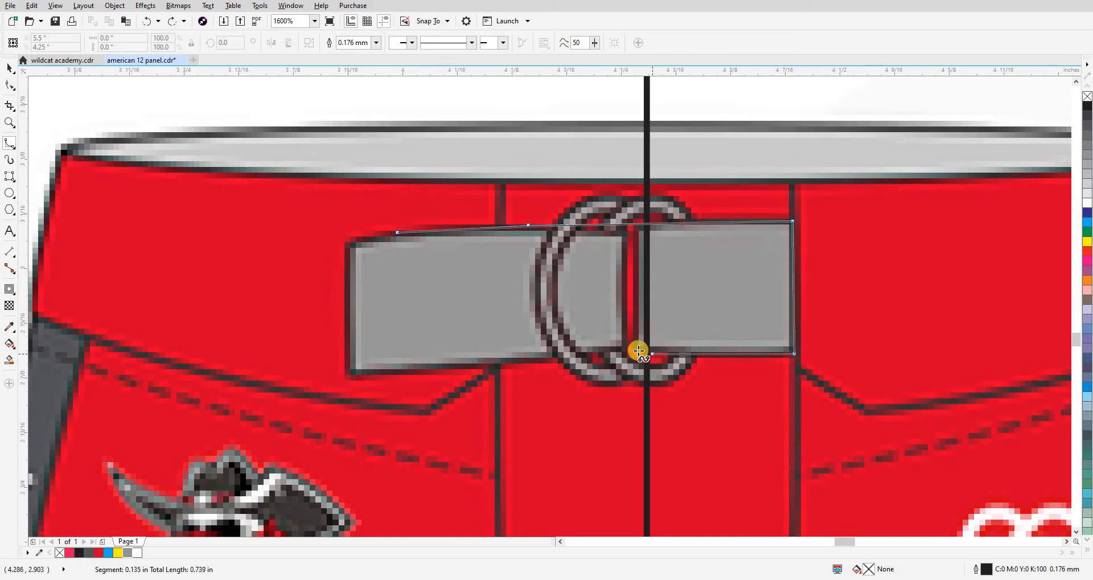
left_click(620, 351)
left_click(385, 360)
left_click(443, 364)
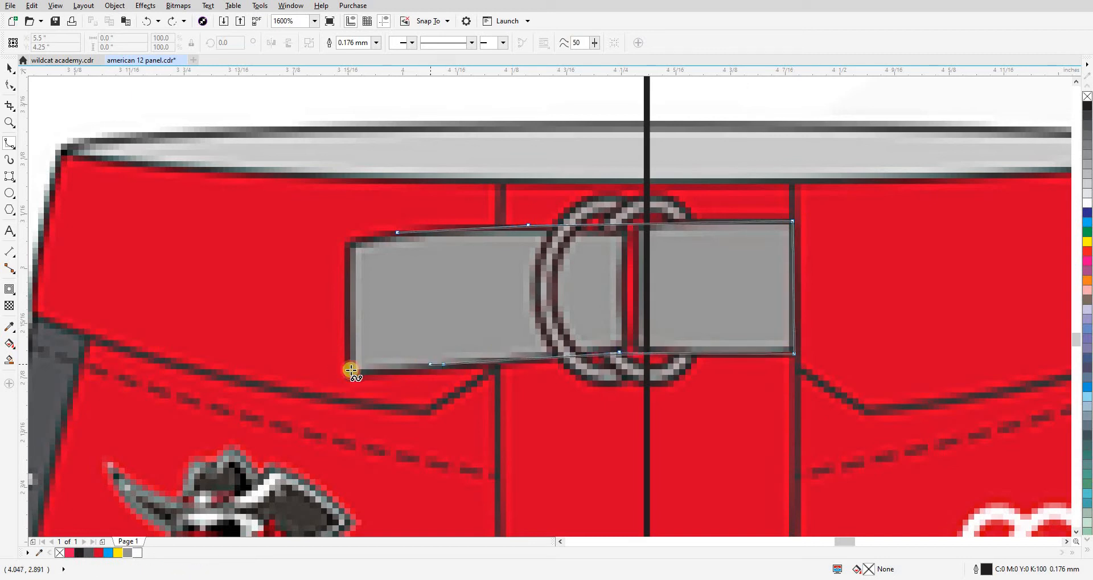
left_click(353, 372)
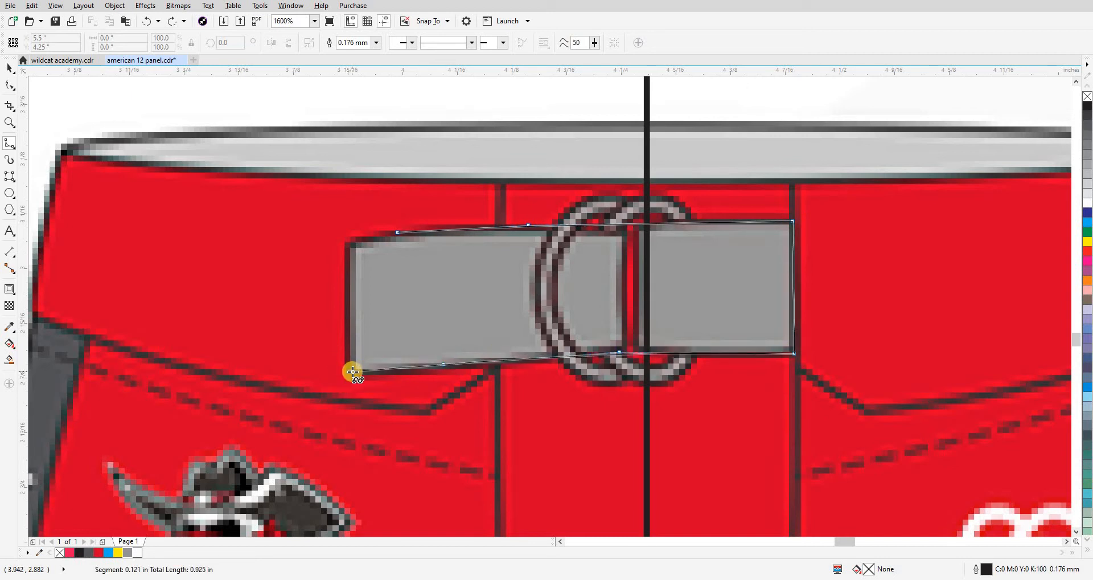
left_click(352, 242)
left_click(377, 234)
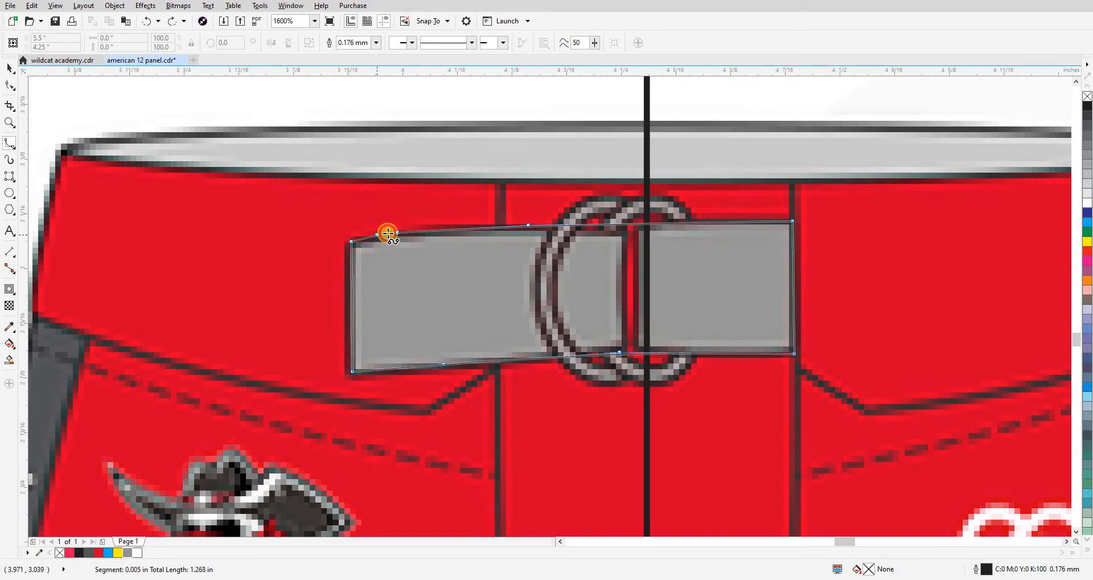
double_click(396, 233)
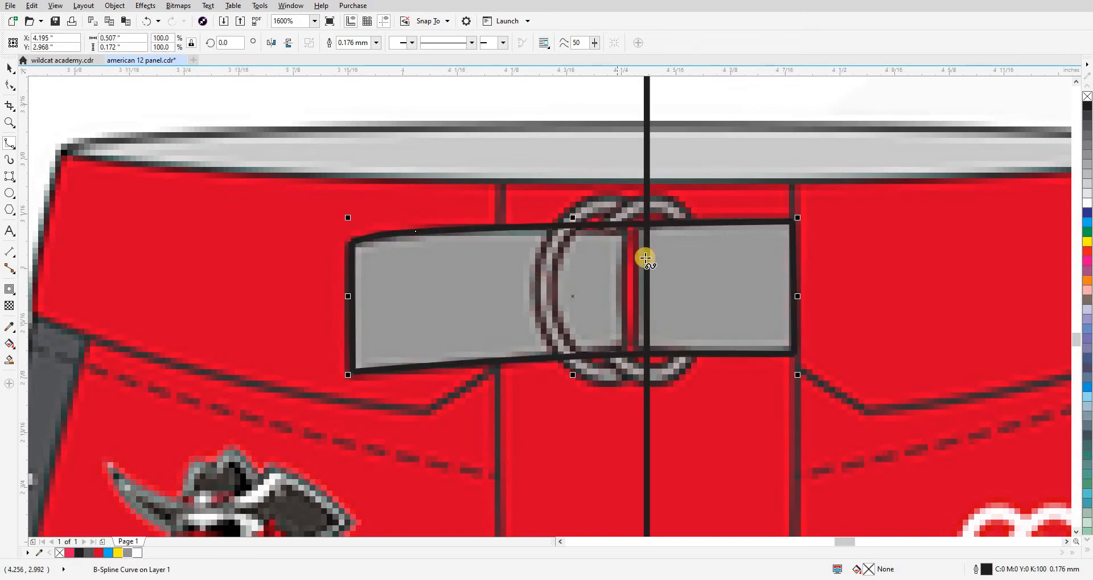
Start a rectangle at the narrow red gap in the belt strap beside the buckle rings.
left_click(10, 177)
key("F6")
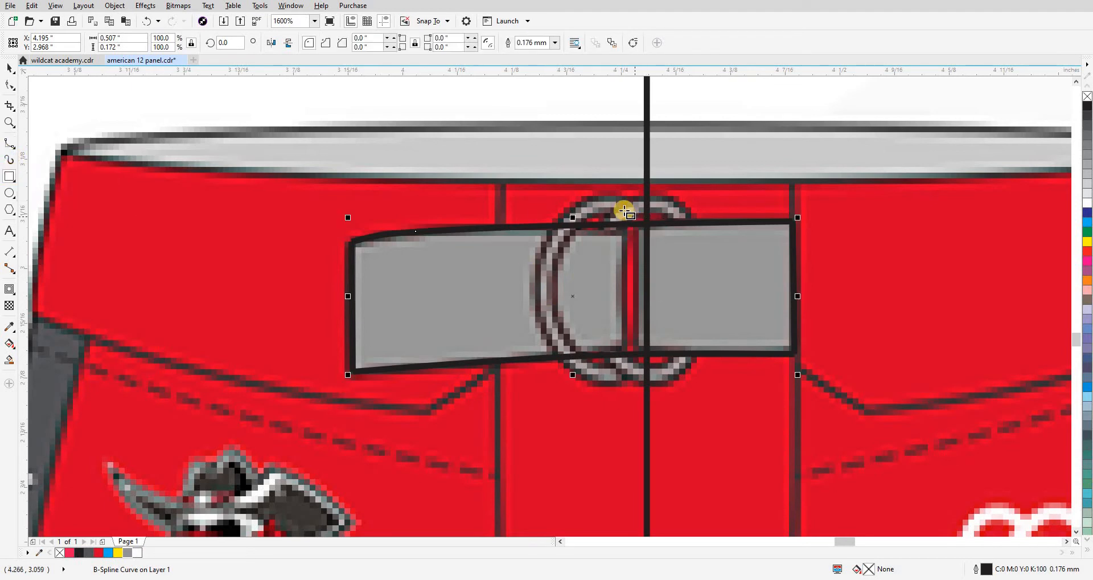
Draw a narrow rectangle about 0.017 by 0.216 inches over the belt gap and trim the strap outline with it.
left_click_drag(625, 209, 634, 388)
key("space")
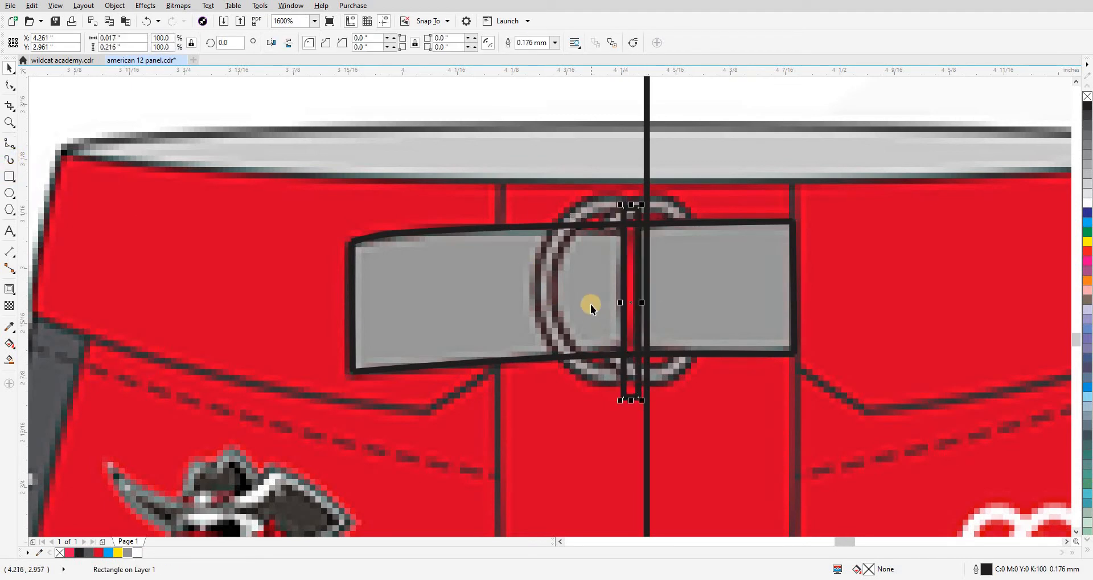
left_click(590, 304, "shift")
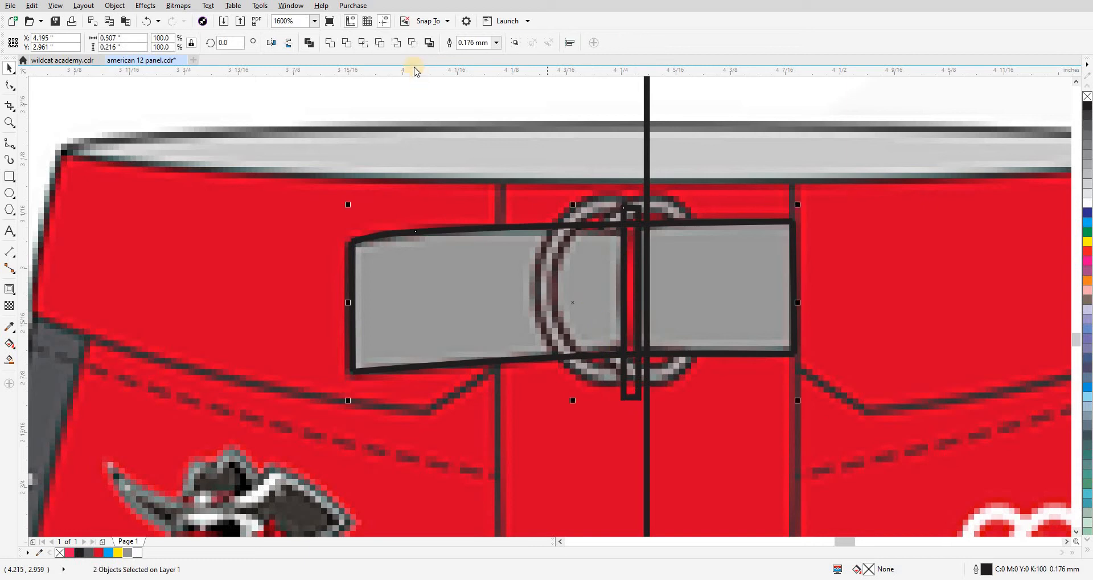
left_click(349, 45)
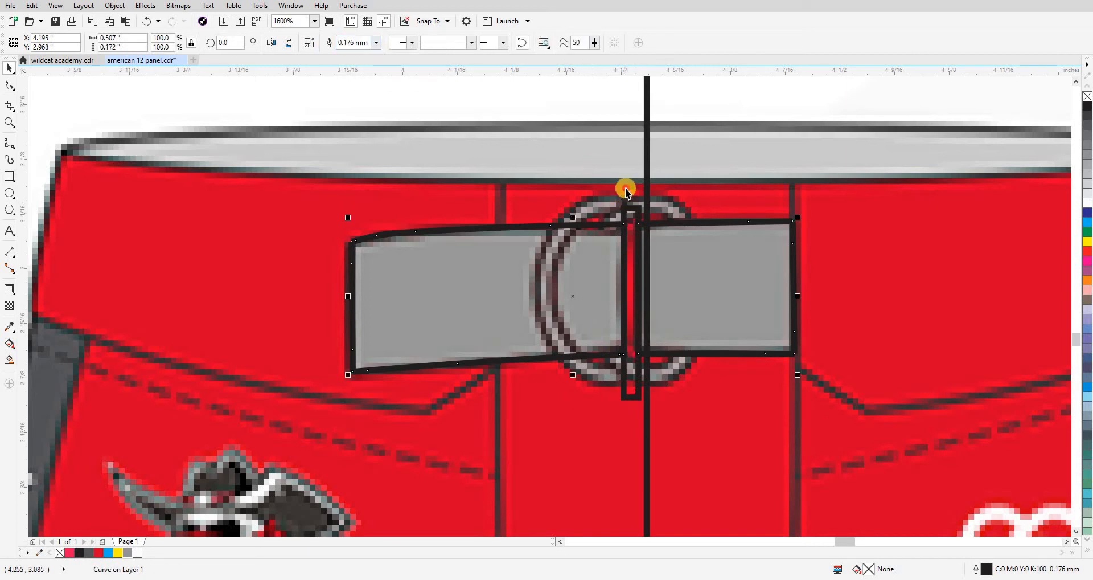
Remove the cutting rectangle and move the trimmed strap 8 inches across onto the front of the blank pants.
left_click(626, 216)
left_click(664, 256)
left_click(635, 373)
scroll(649, 251, "down", 3)
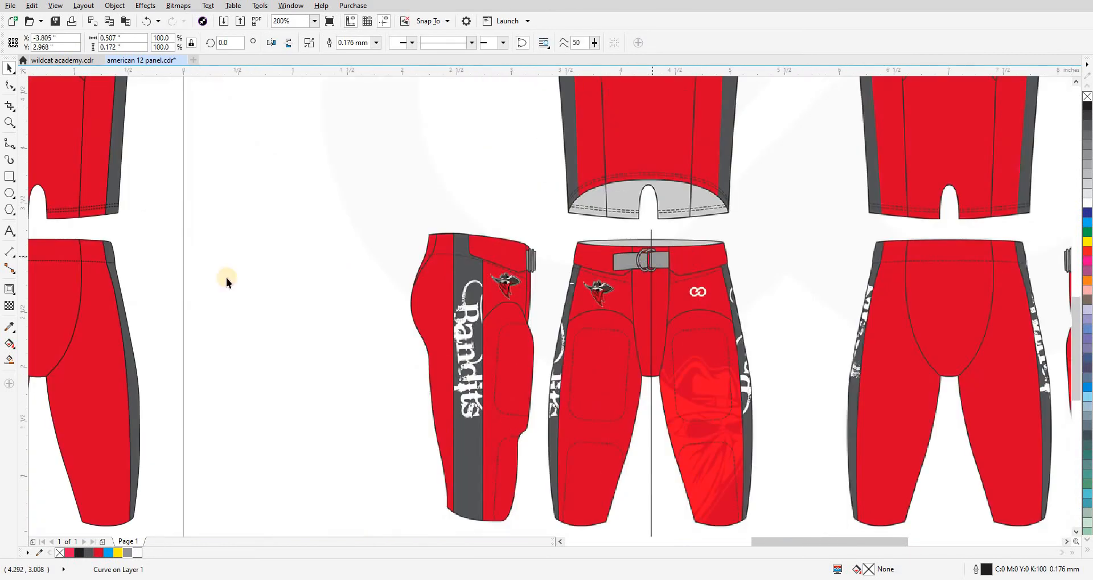
scroll(227, 278, "left", 6)
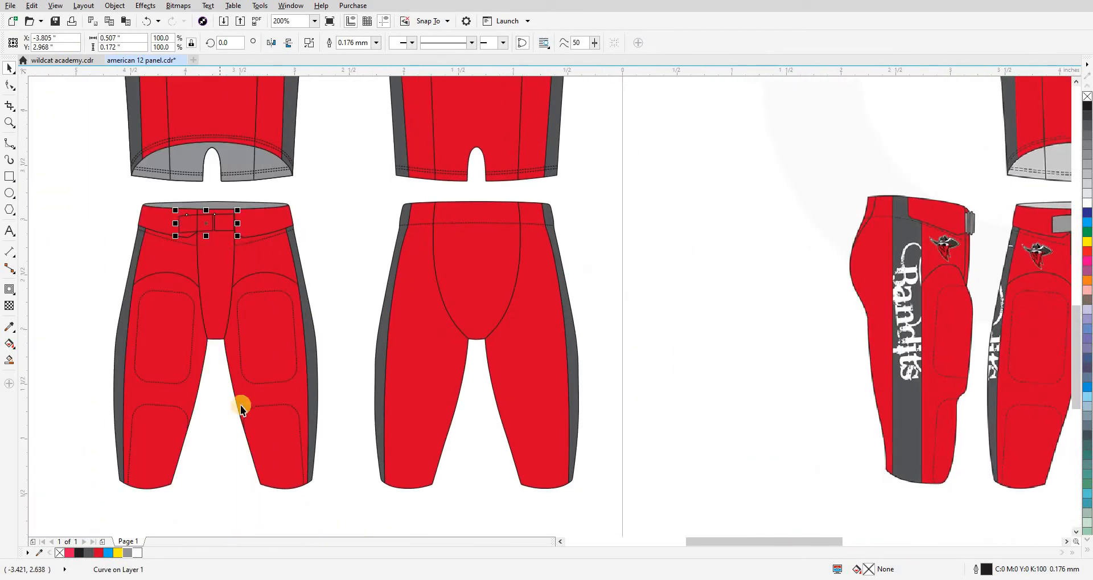
Fill the strap on the blank pants with 50% Black.
left_click(129, 553)
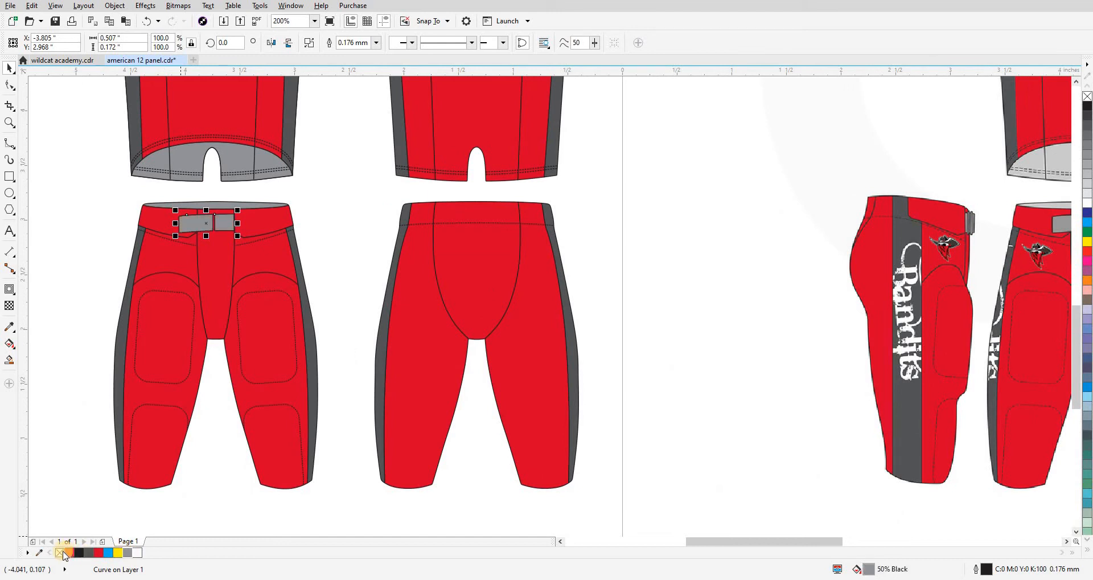
left_click(90, 364)
scroll(210, 250, "down", 2)
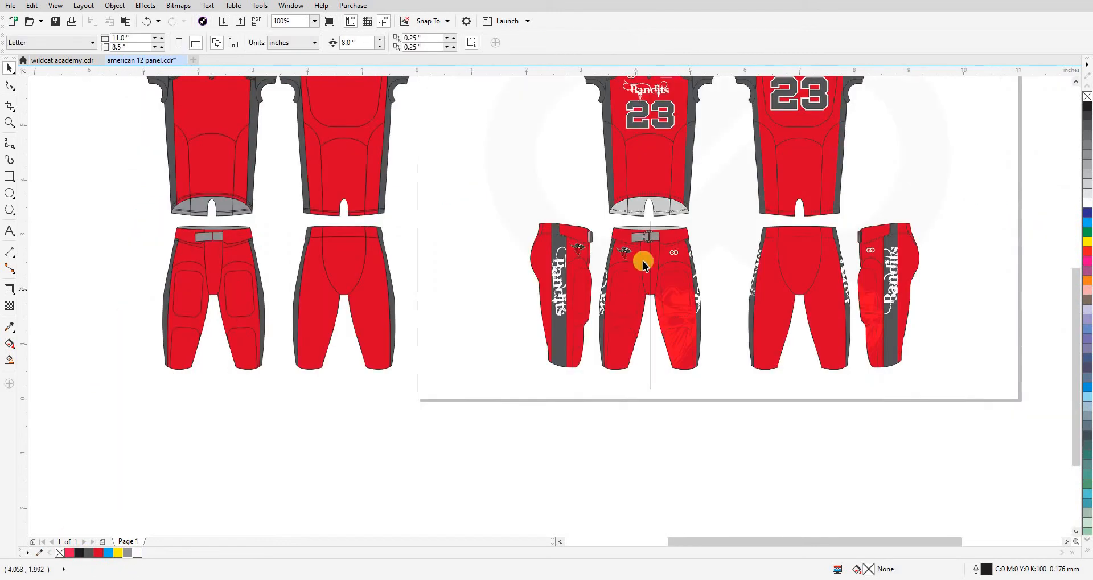
Delete the vertical centre line running through the front view of the reference pants.
scroll(650, 236, "up", 3)
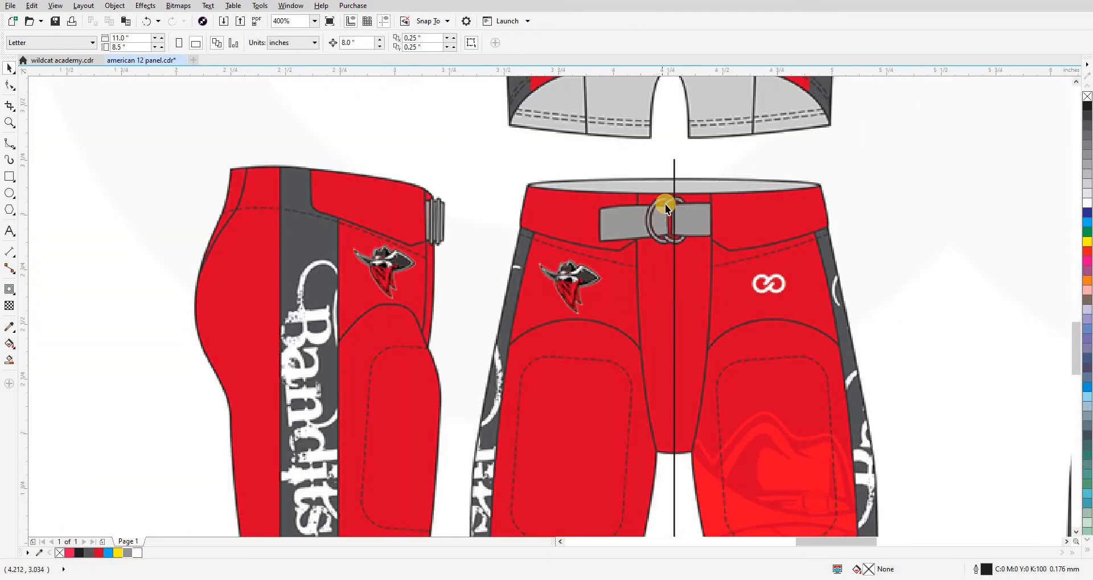
scroll(665, 206, "up", 1)
left_click(682, 176)
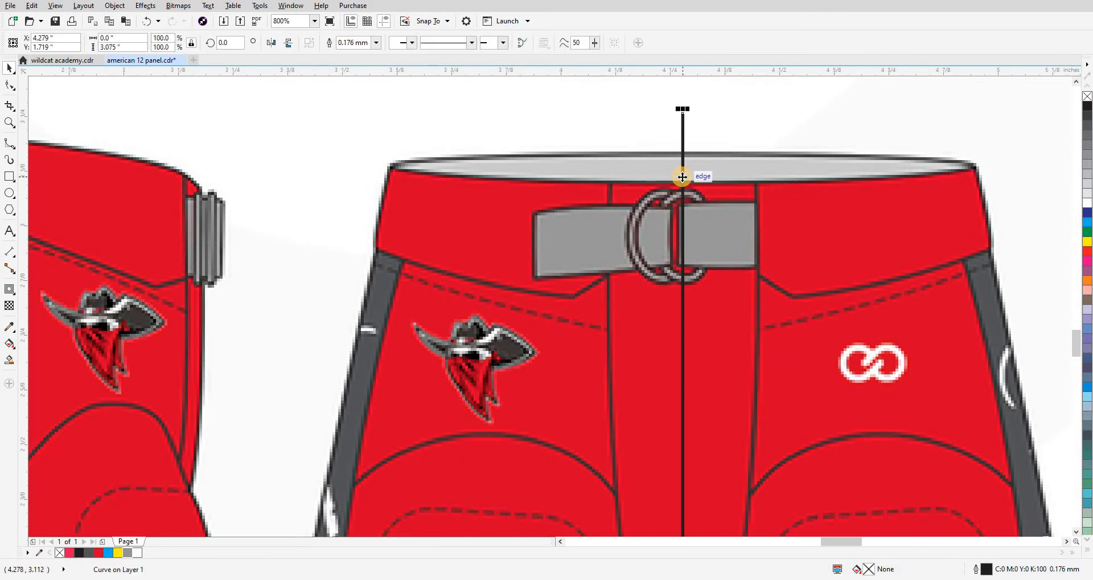
key("Delete")
scroll(638, 223, "up", 1)
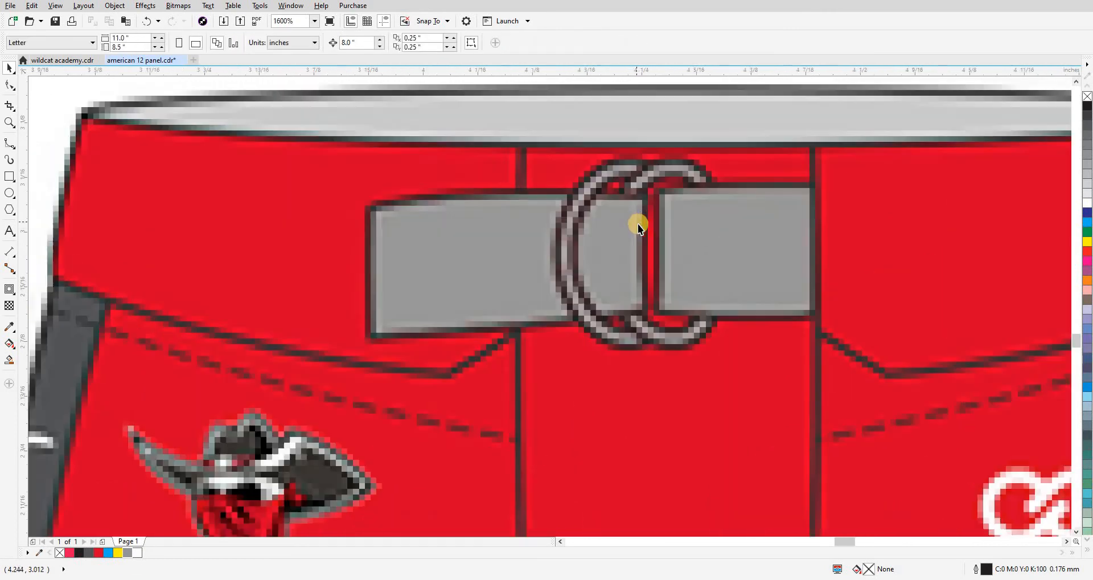
Draw an ellipse over the left buckle ring with a hairline outline and fit it to about 0.158 by 0.223 inches.
left_click(10, 193)
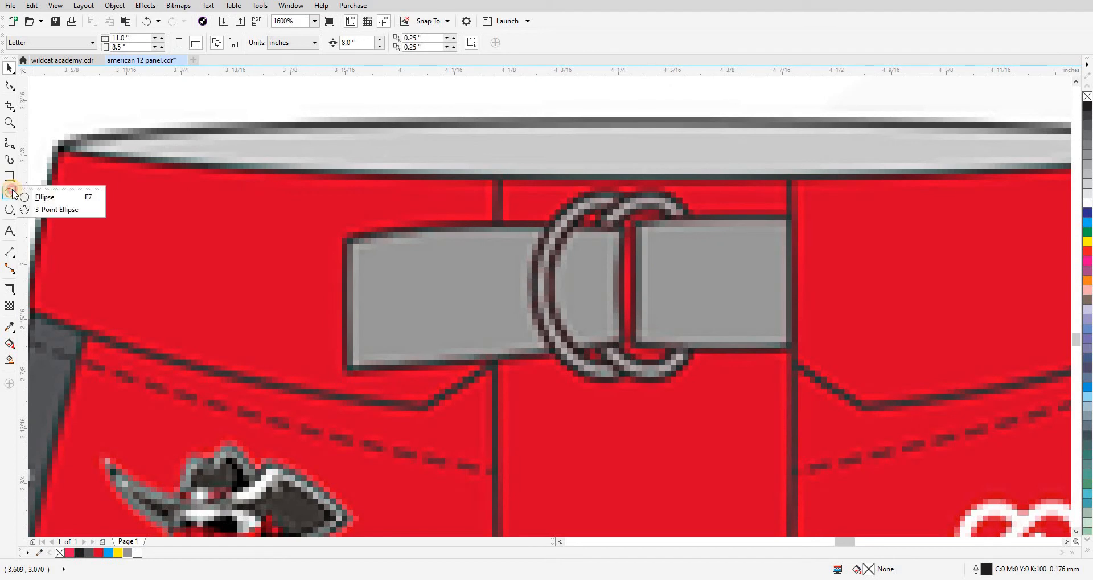
left_click(50, 203)
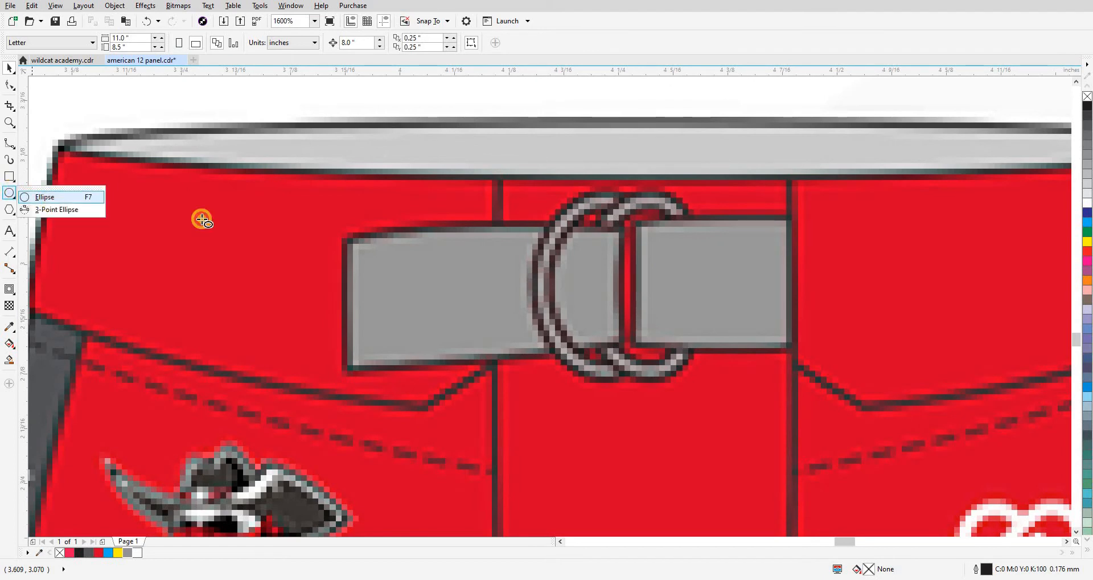
left_click_drag(542, 194, 679, 383)
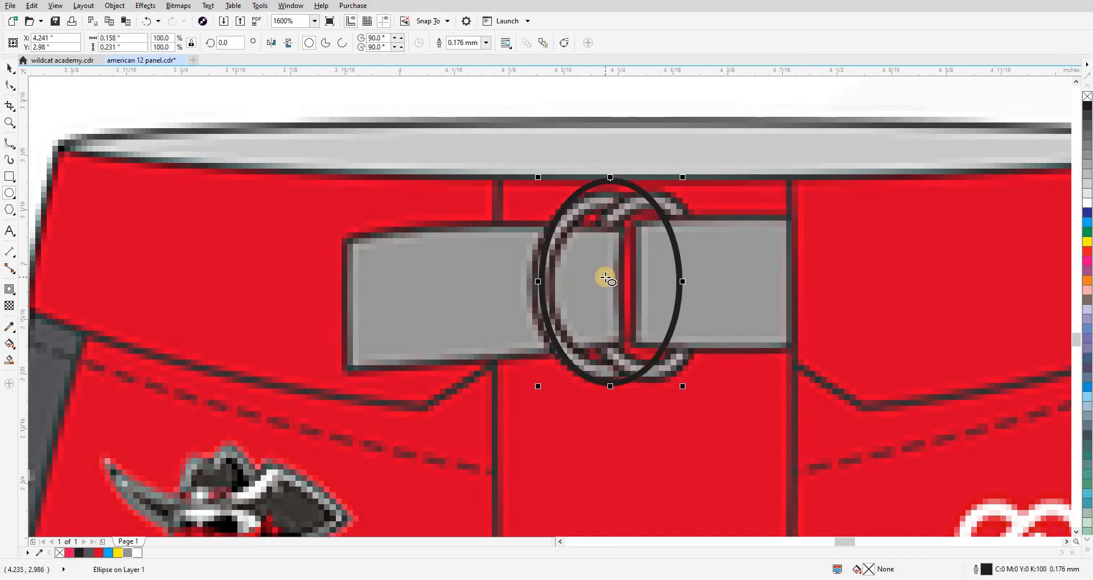
scroll(606, 275, "up", 1)
left_click(486, 43)
left_click(464, 57)
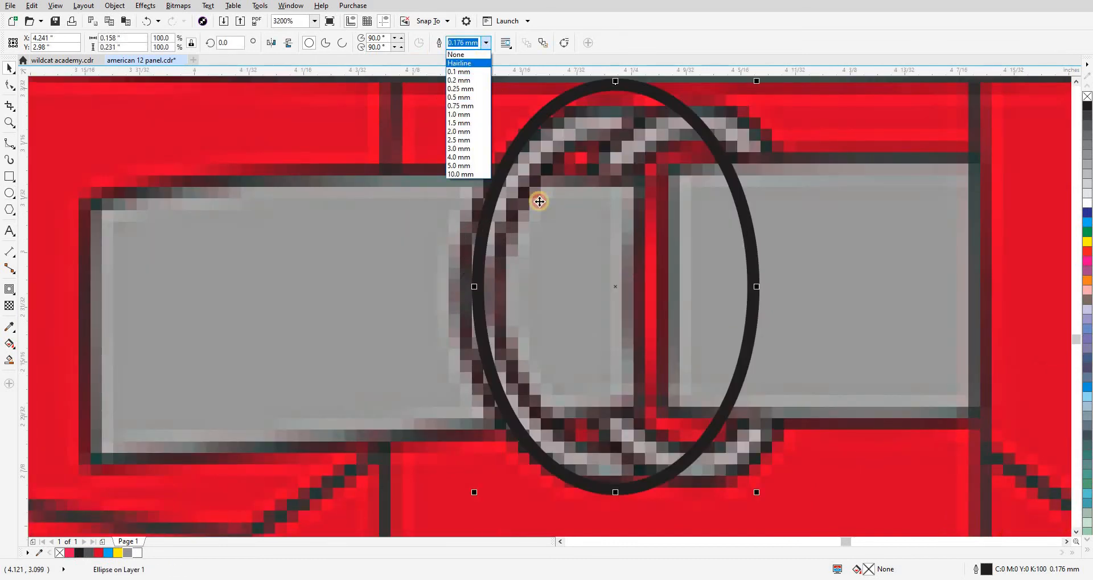
left_click_drag(550, 295, 549, 295)
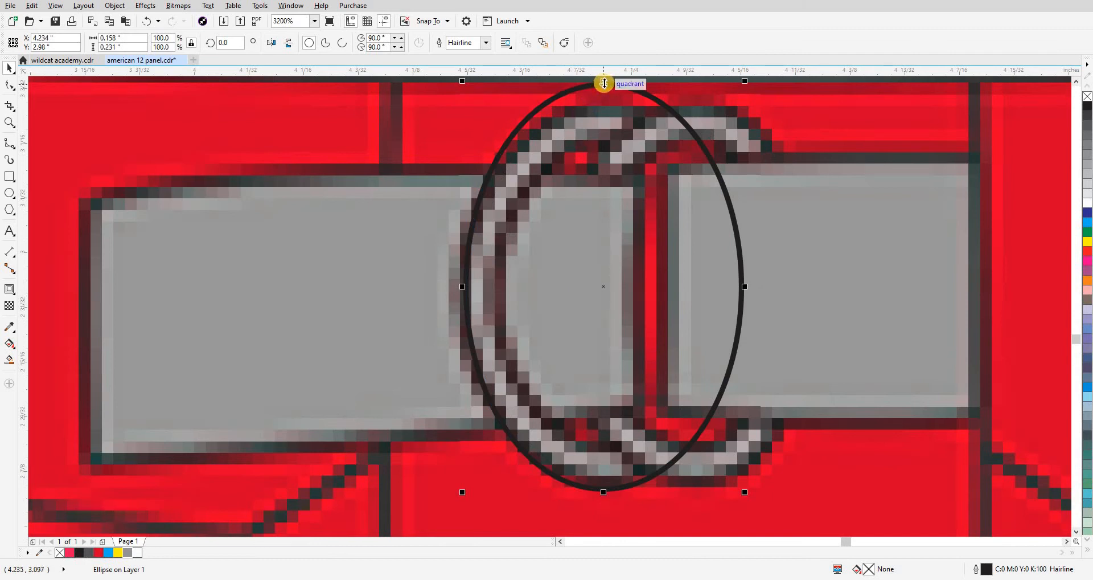
left_click_drag(605, 83, 604, 95)
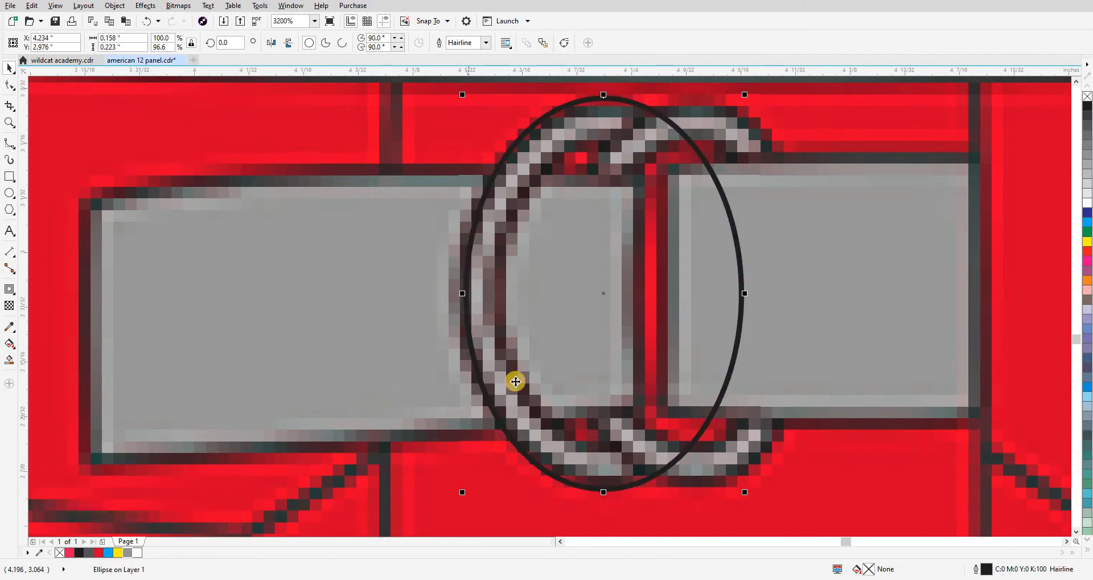
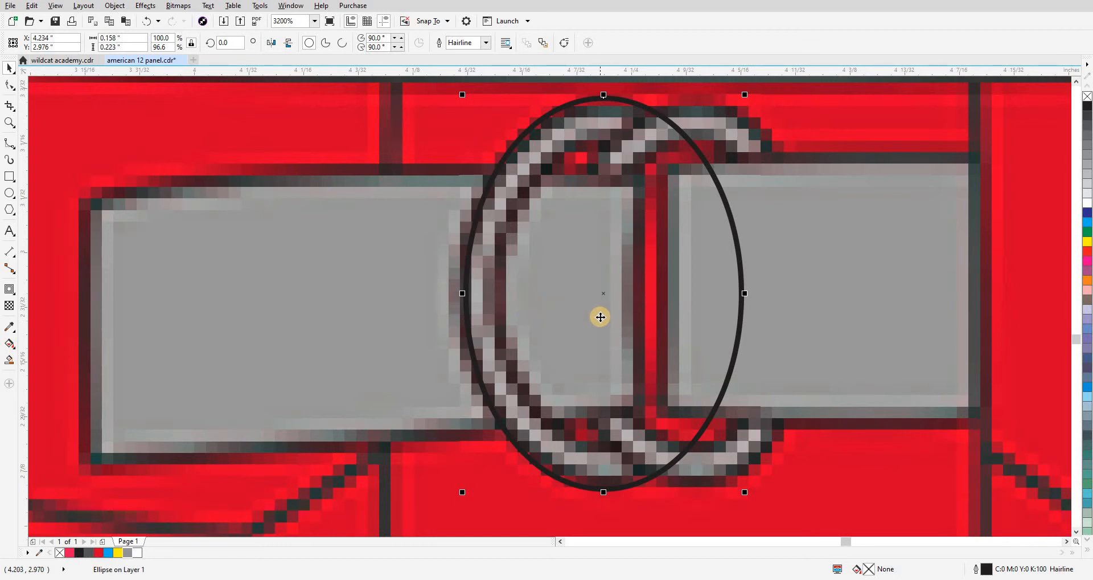
Duplicate the ellipse slightly to the right and reduce the copy's height to about 0.19 inches for the ring's inner edge.
left_click_drag(599, 317, 614, 316)
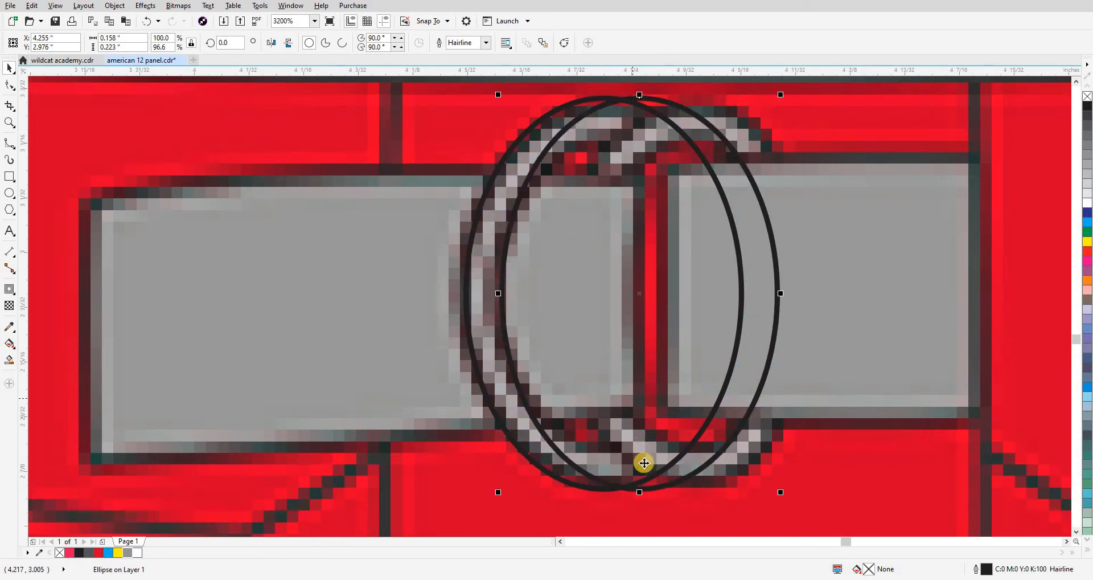
left_click_drag(640, 484, 636, 460)
key("ctrl+z")
scroll(586, 351, "down", 1)
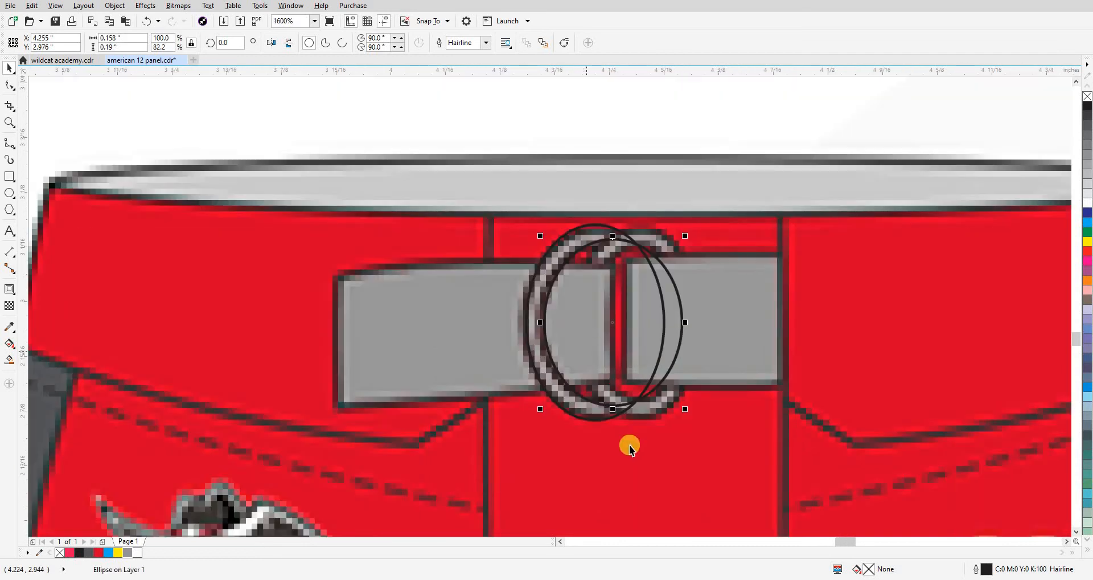
left_click(575, 393)
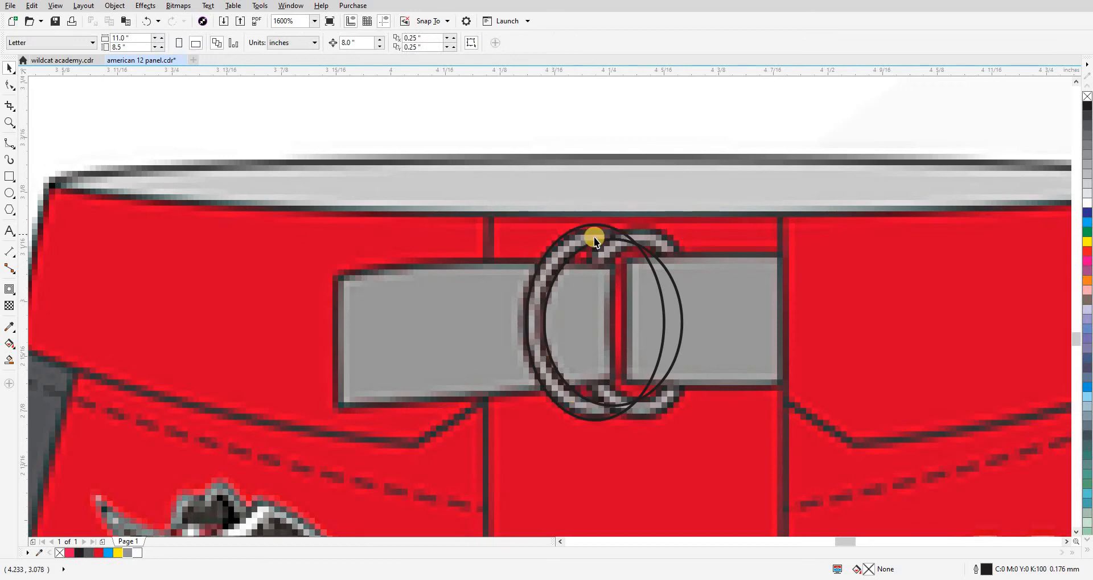
Create a crescent shape from the area between the two ellipses with Smart Fill.
scroll(593, 237, "up", 1)
left_click(568, 238)
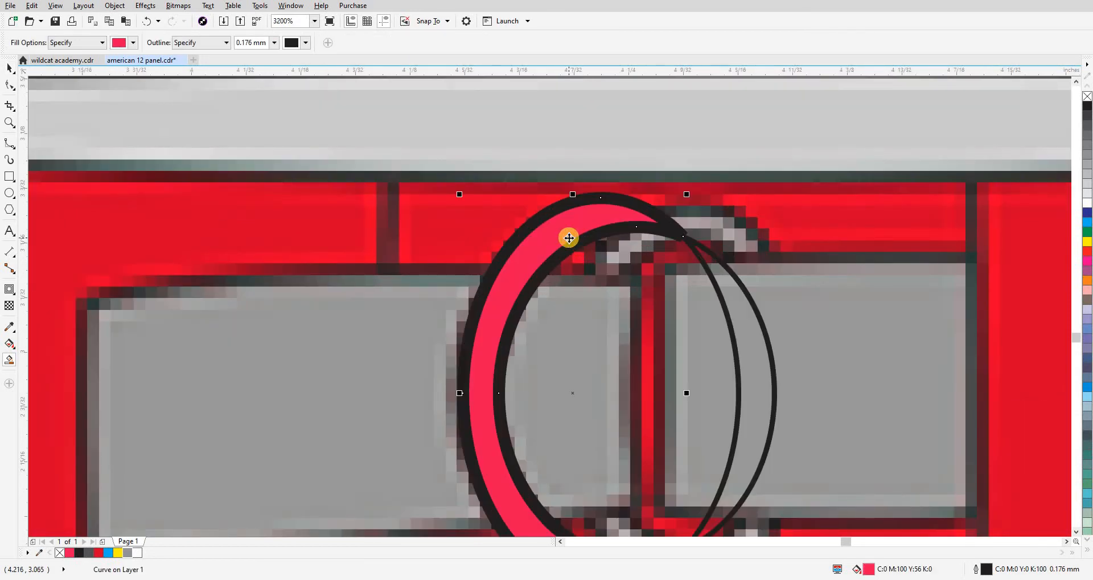
key("space")
Move the crescent 8 inches across onto the blank pants' belt and fill it with 50% Black.
scroll(569, 238, "down", 1)
scroll(648, 289, "down", 3)
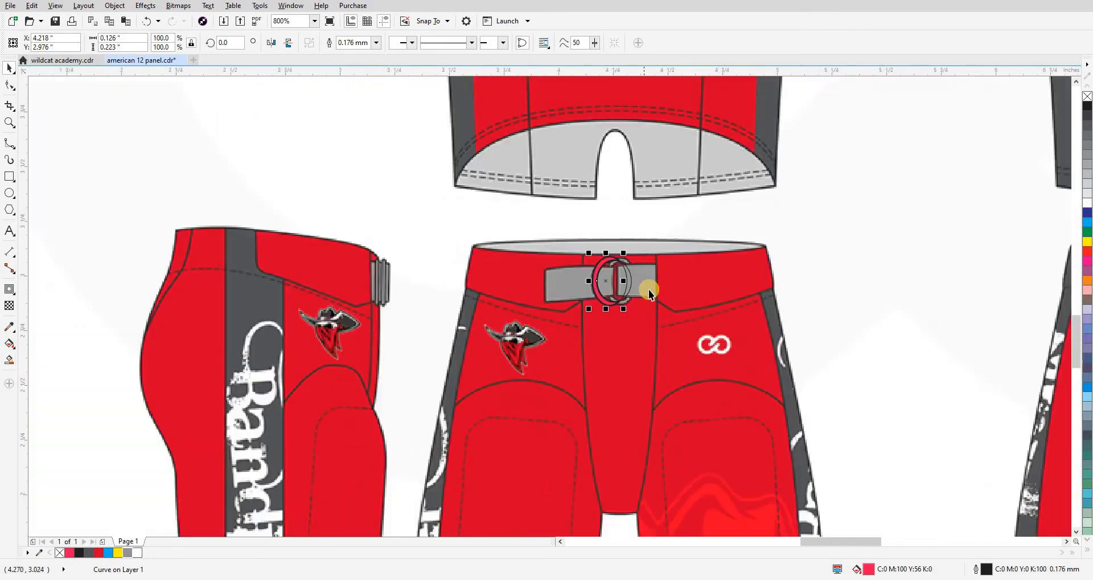
scroll(648, 289, "down", 1)
key("ctrl+d")
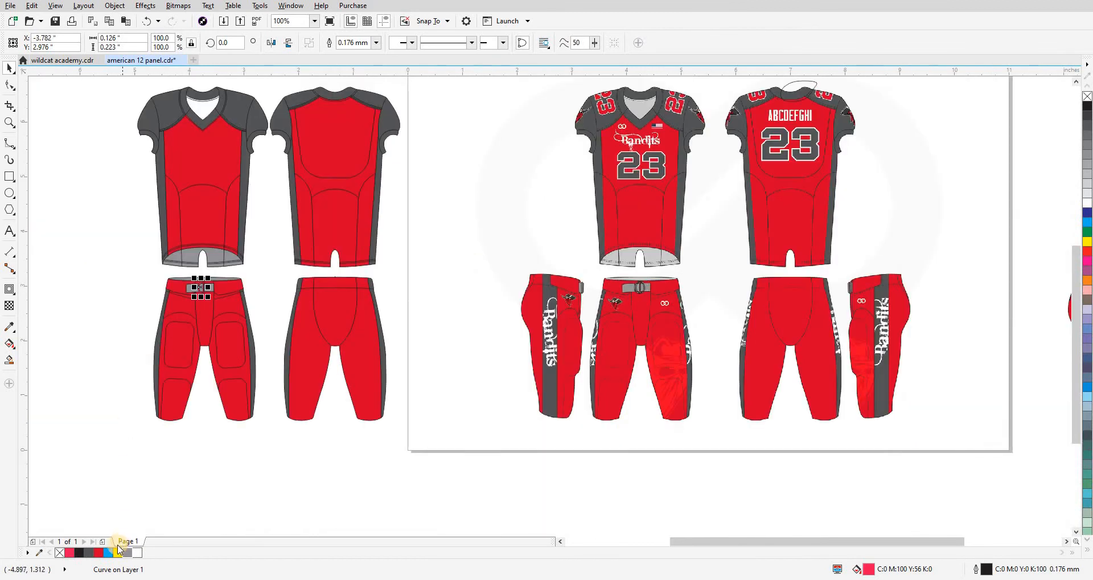
left_click(129, 552)
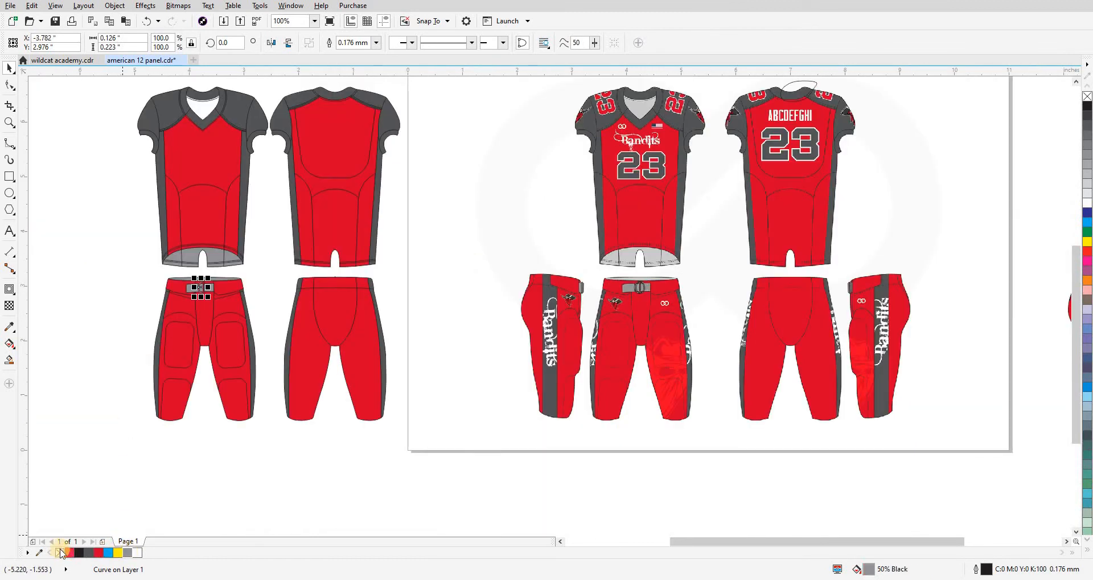
left_click(203, 308)
Delete the two construction ellipses from the reference pants' buckle.
scroll(201, 293, "up", 1)
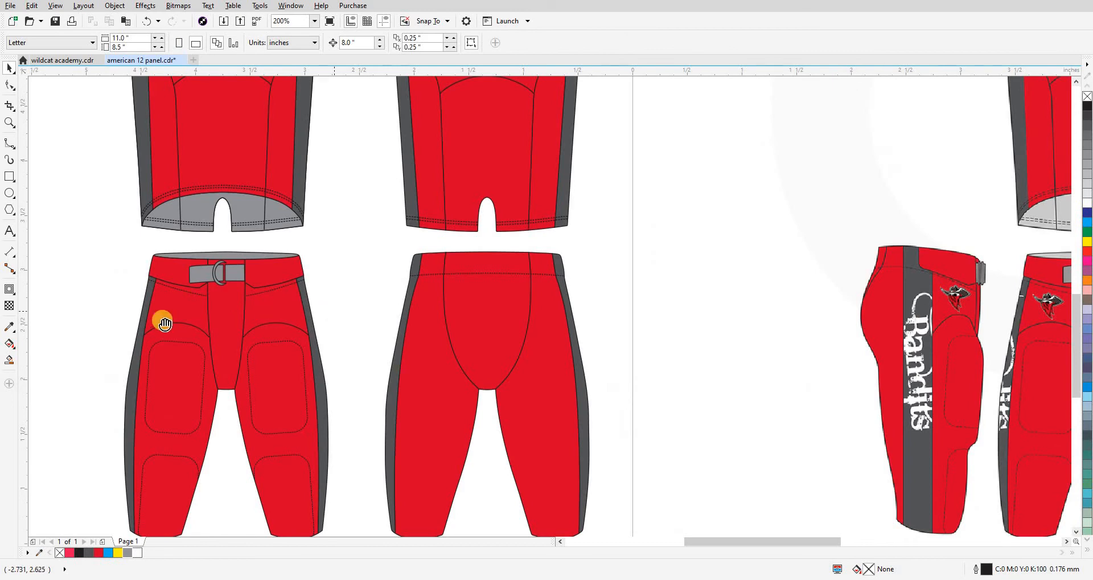
left_click_drag(334, 311, 163, 321)
left_click_drag(527, 308, 215, 309)
scroll(606, 284, "up", 3)
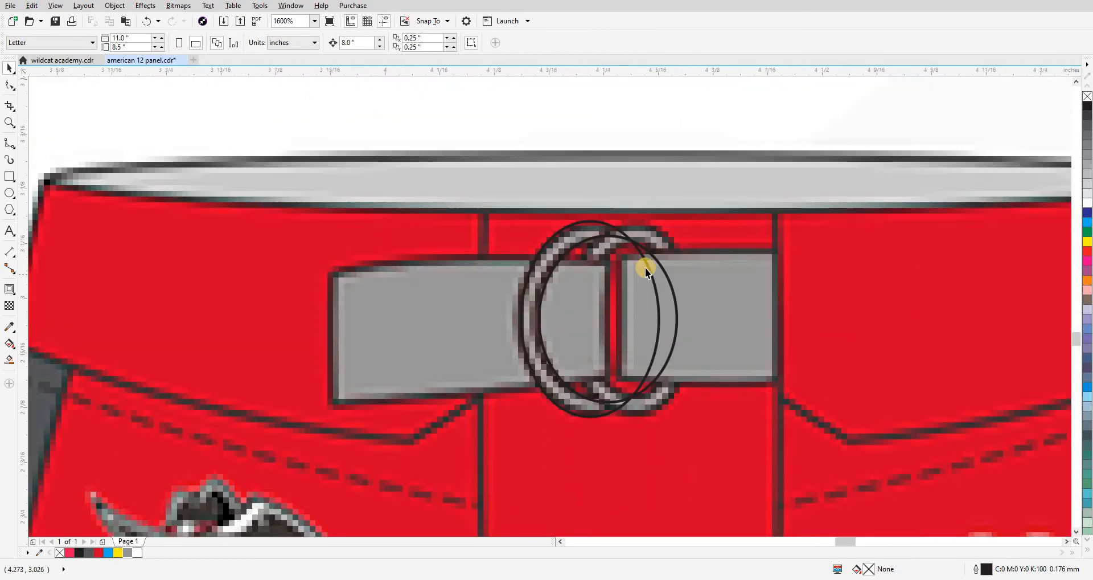
left_click(649, 267)
key("Delete")
left_click(660, 264)
key("Delete")
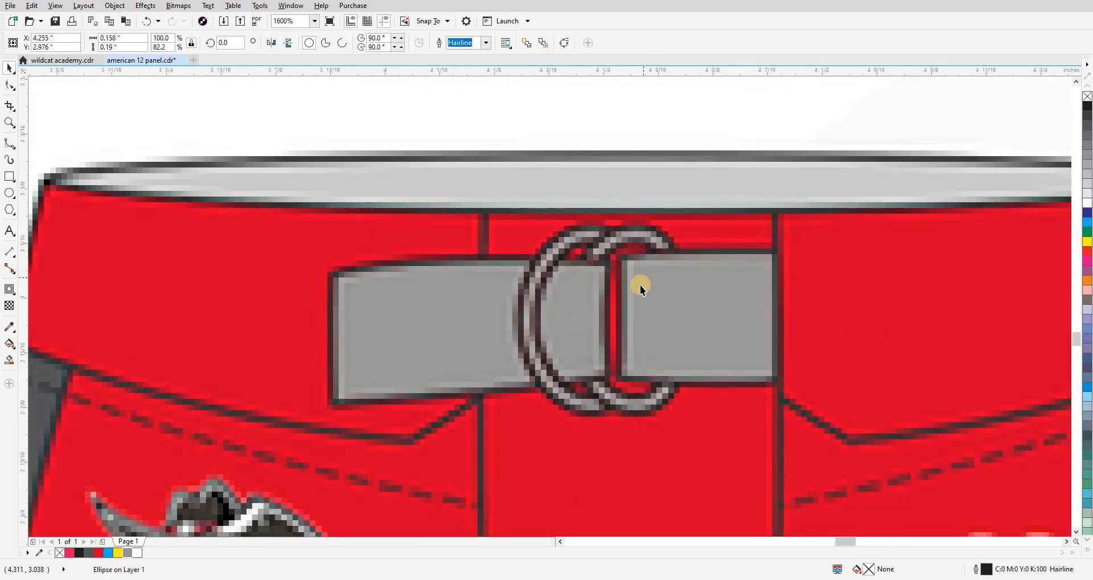
Draw a hairline ellipse over the right buckle ring and adjust it to about 0.152 by 0.219 inches.
left_click_drag(641, 284, 495, 278)
scroll(495, 278, "up", 1)
scroll(496, 278, "down", 1)
scroll(513, 283, "up", 1)
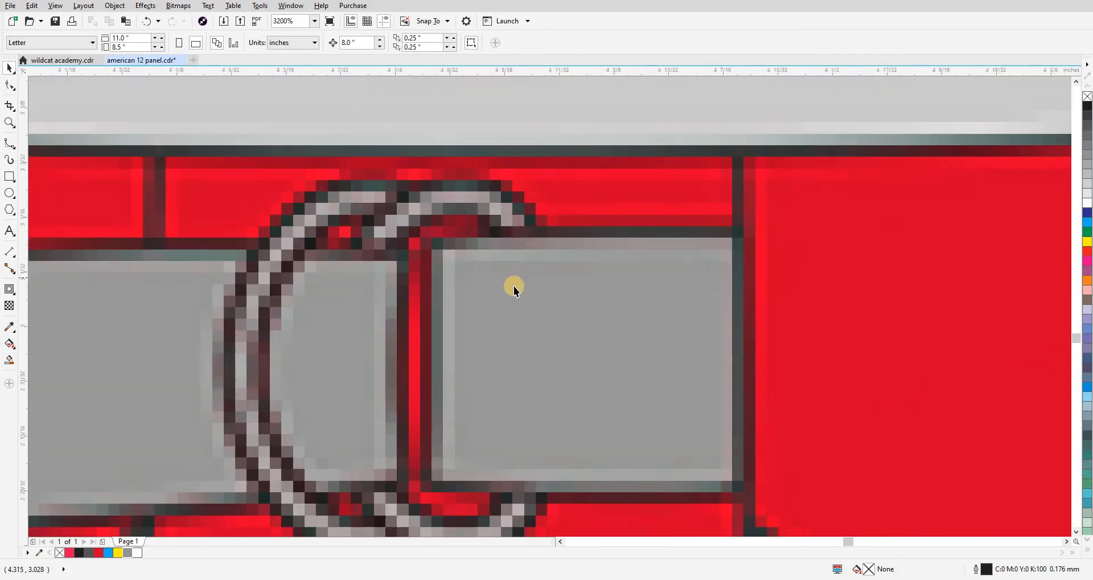
scroll(496, 262, "down", 1)
left_click(9, 193)
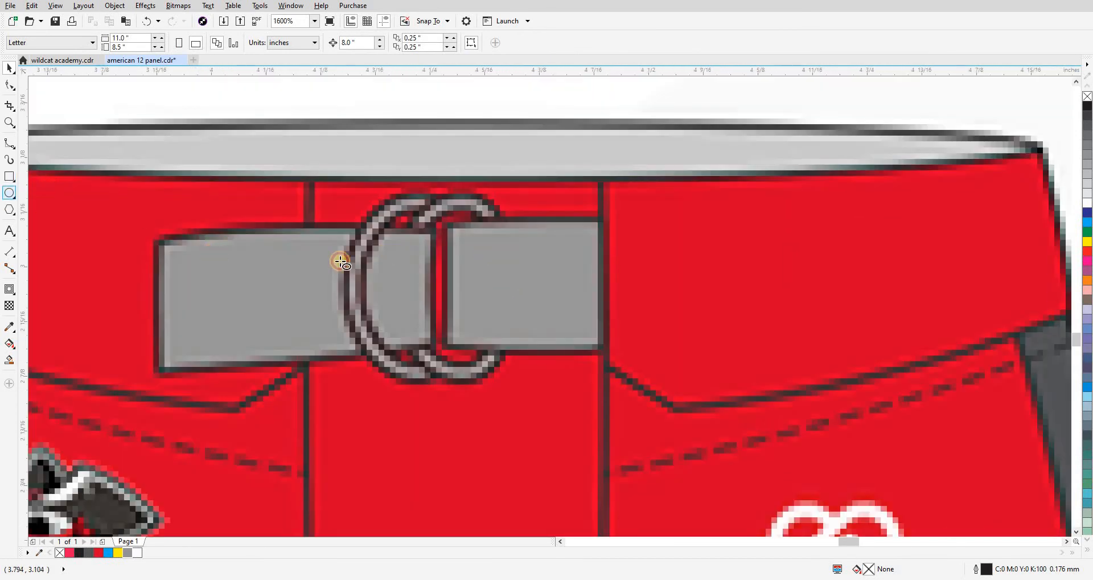
left_click_drag(385, 191, 528, 385)
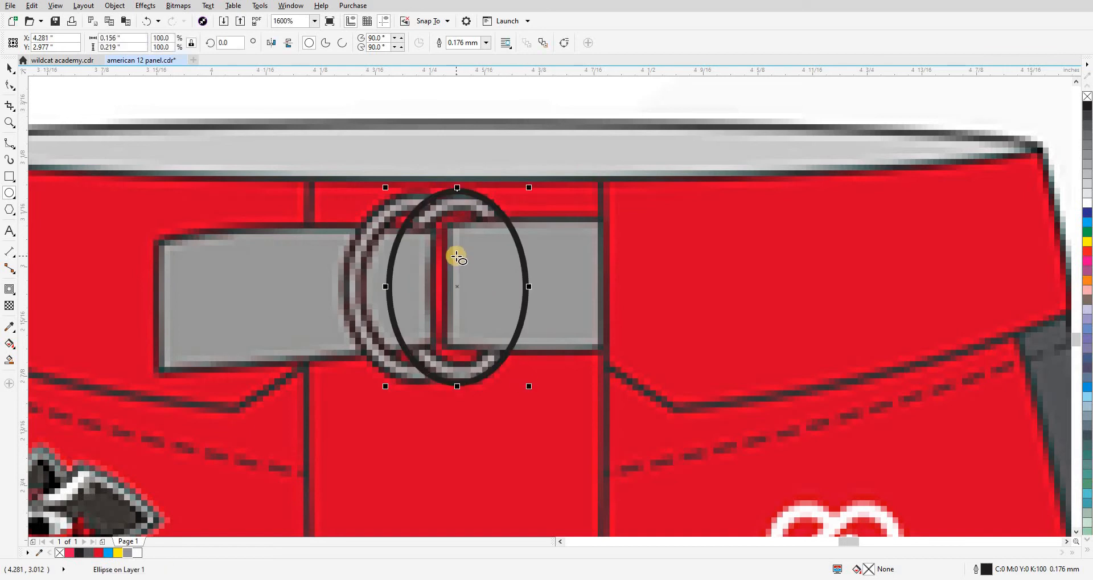
scroll(457, 256, "up", 1)
left_click(486, 43)
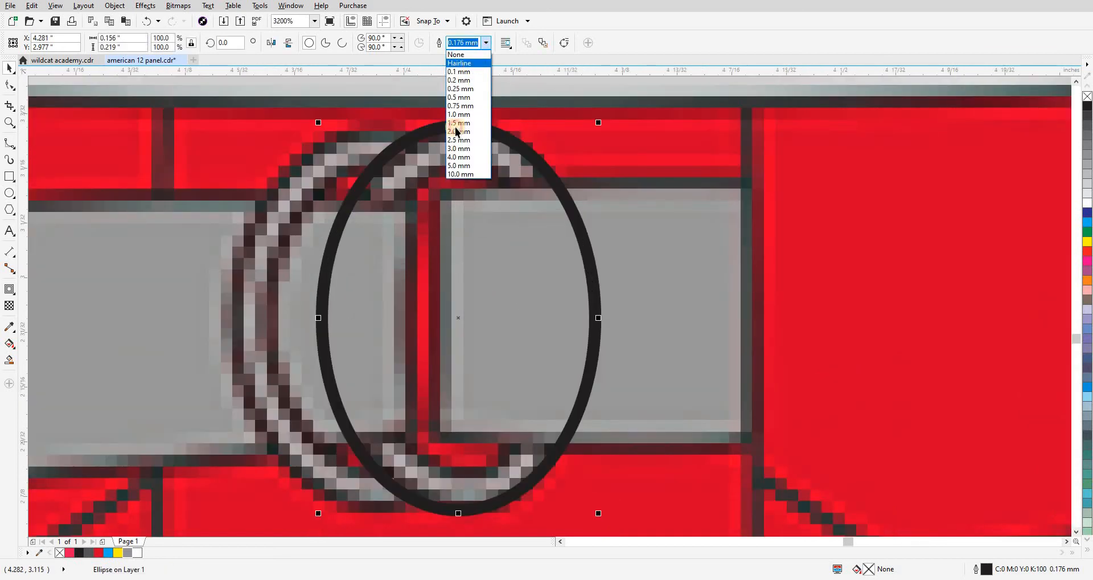
left_click(461, 62)
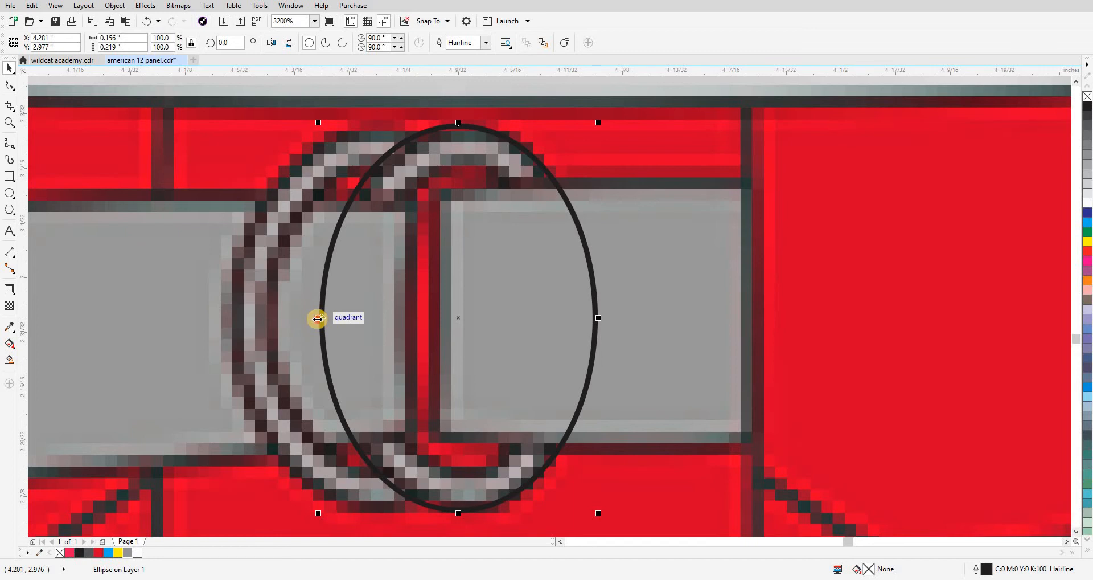
left_click_drag(317, 318, 329, 318)
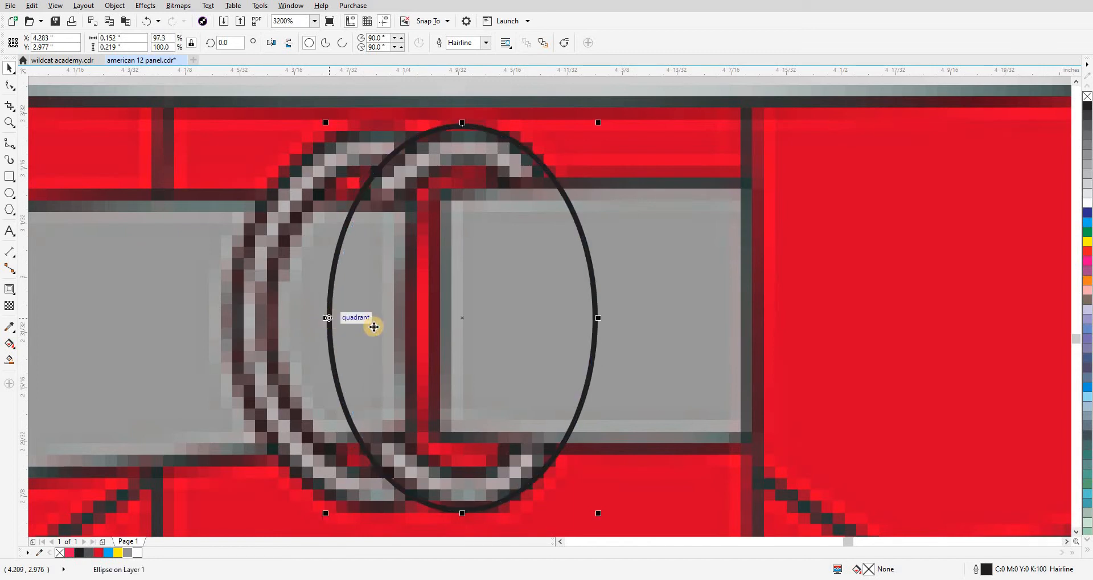
Add a one-step inside contour to the right ring's ellipse with an offset of about 0.022 inches.
key("ctrl+F9")
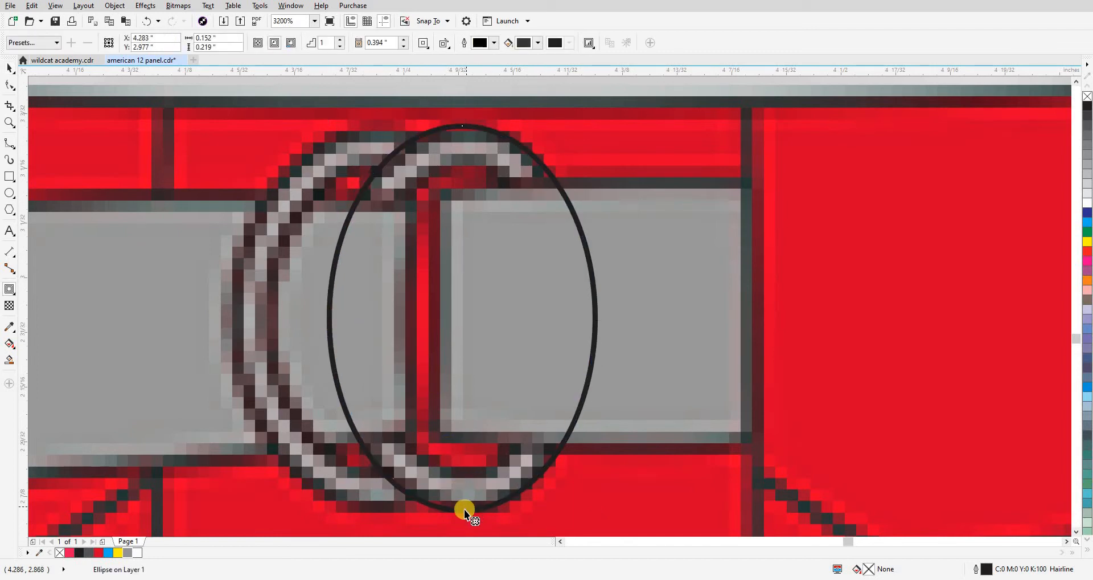
left_click_drag(463, 509, 465, 473)
key("space")
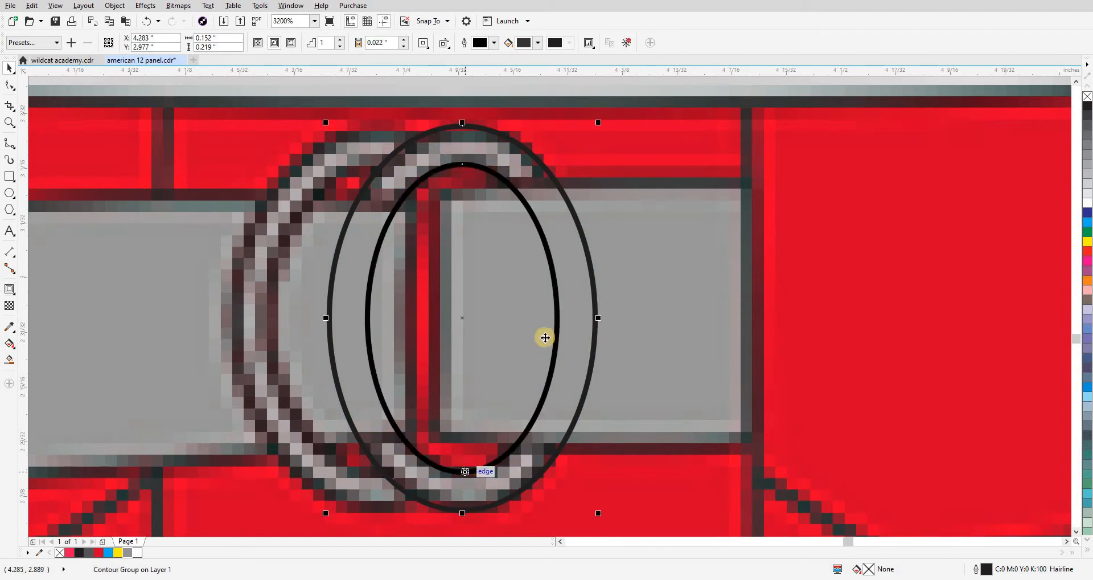
Smart Fill the band between the right ring's two ellipses with pink and a 0.176 mm outline.
left_click(393, 179)
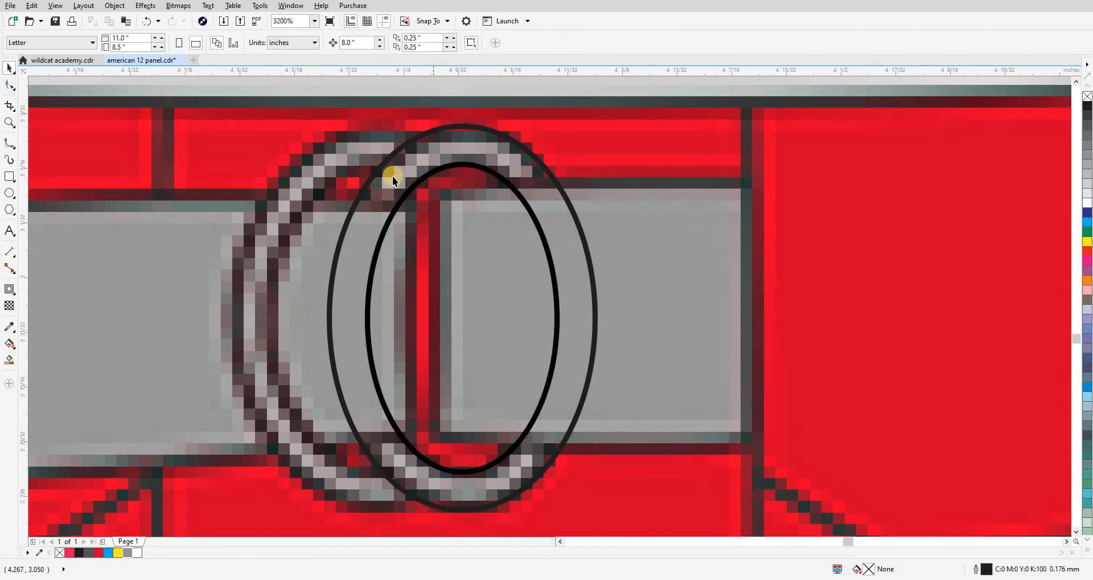
key("s")
left_click(399, 185)
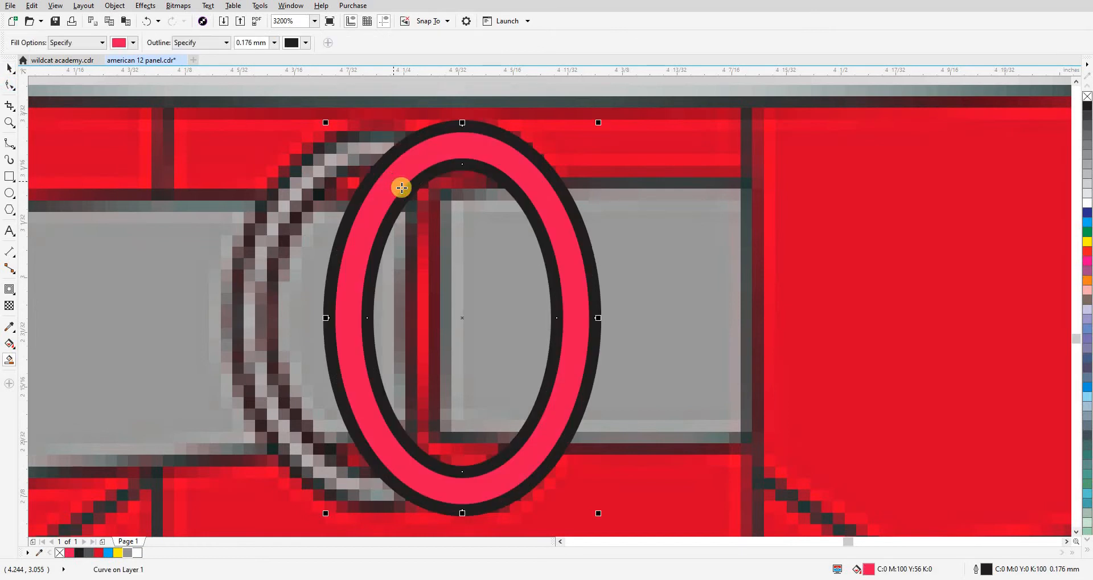
Move the pink ring 8 inches across onto the blank pants' belt buckle.
key("space")
scroll(527, 266, "down", 5)
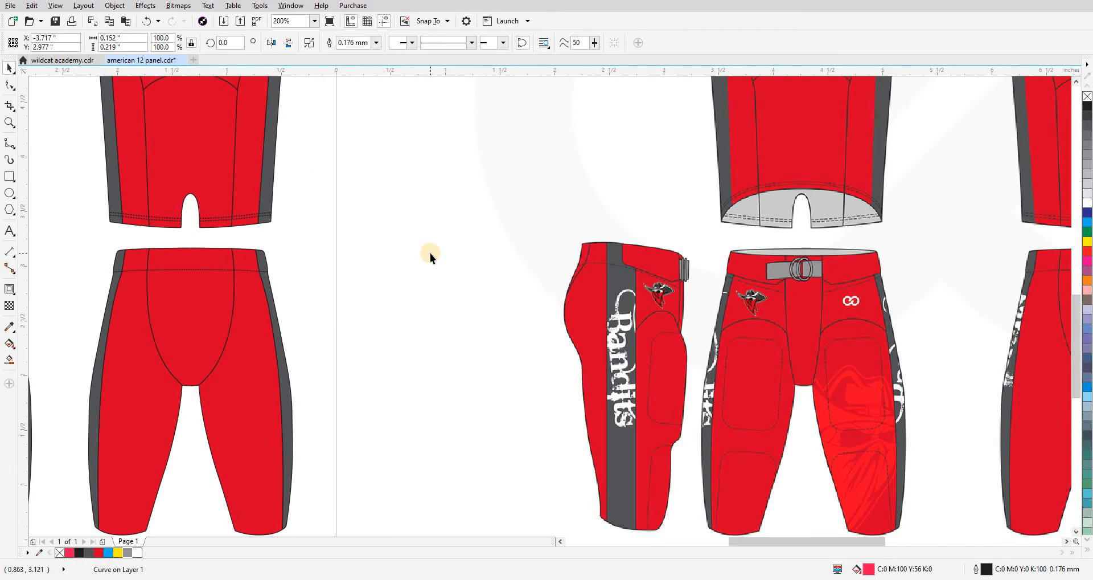
scroll(430, 253, "down", 2)
scroll(420, 318, "up", 3)
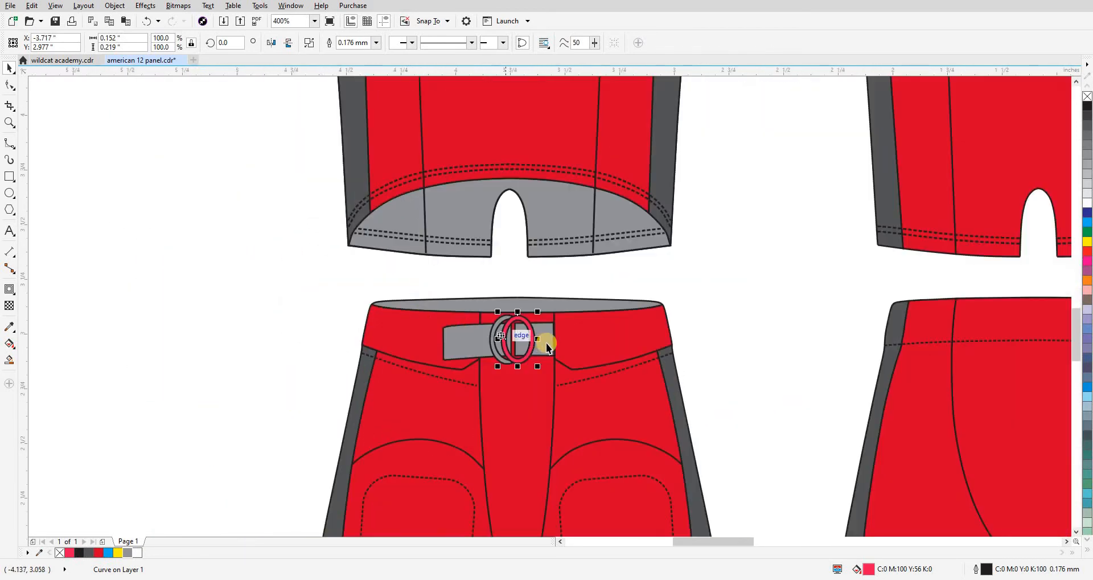
scroll(538, 330, "up", 2)
Bring the blank pants' gray belt strap to the front of the buckle rings without shifting its position.
left_click(526, 318)
scroll(533, 319, "up", 2)
left_click_drag(535, 320, 539, 338)
key("ctrl+z")
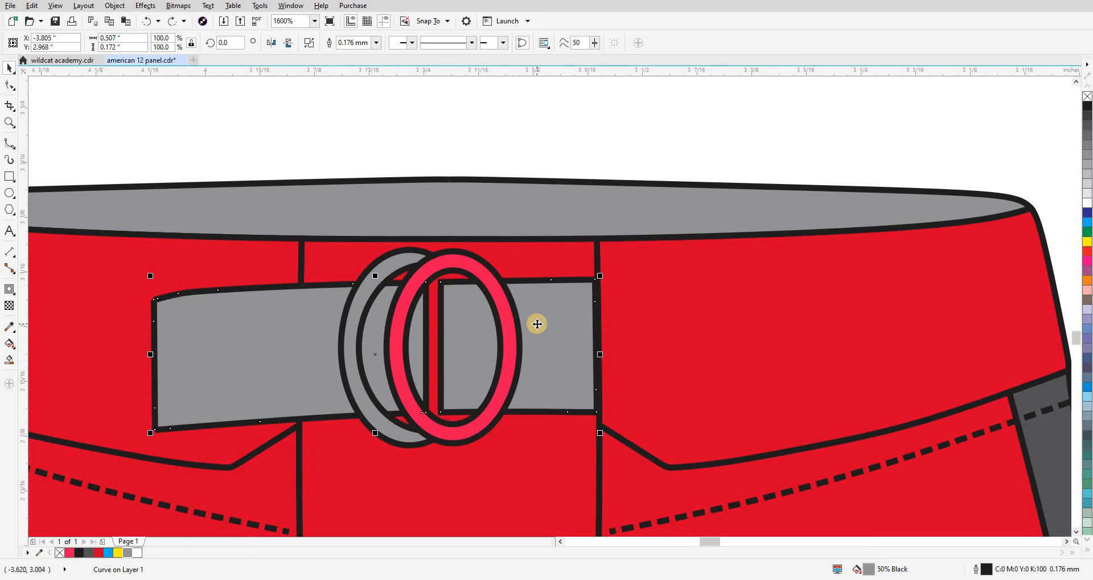
key("shift+Page_Up")
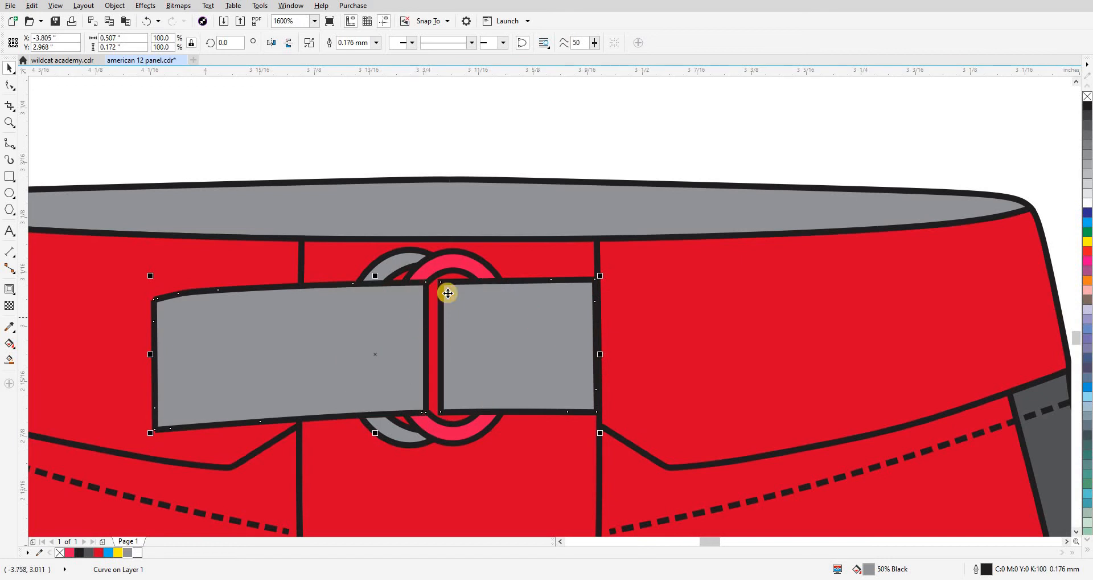
Trim the pink ring with the belt strap, and bring the gray crescent to the front of the strap.
left_click(456, 264, "shift")
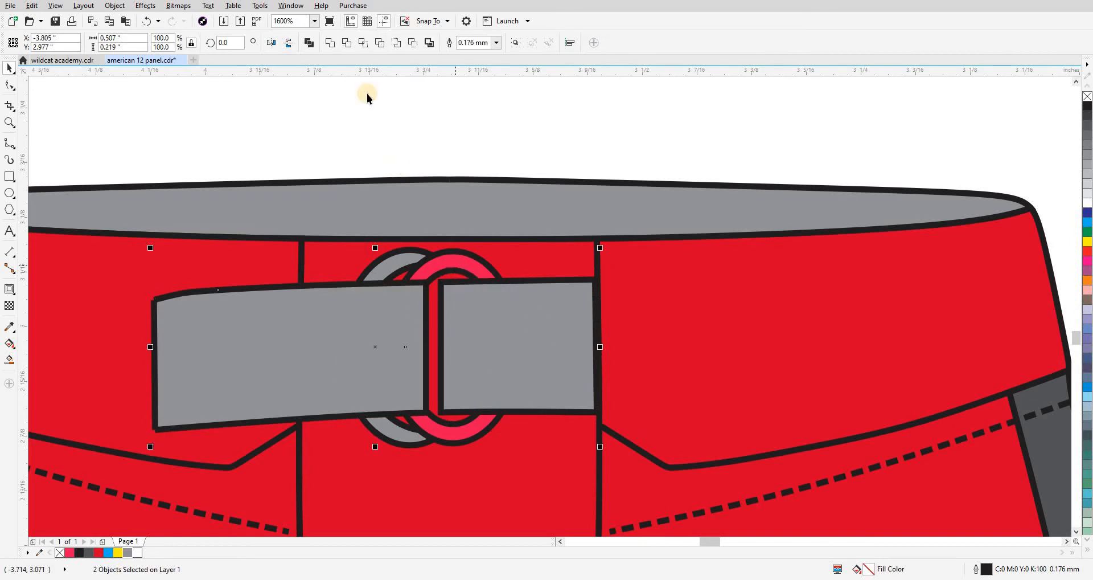
left_click(398, 268)
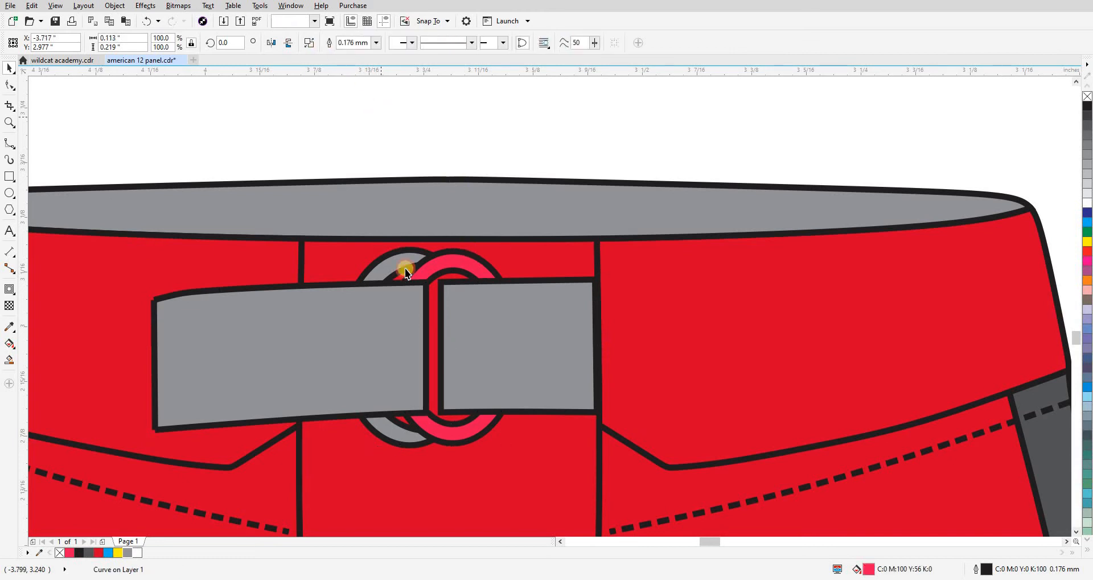
left_click(388, 265)
key("shift+Page_Up")
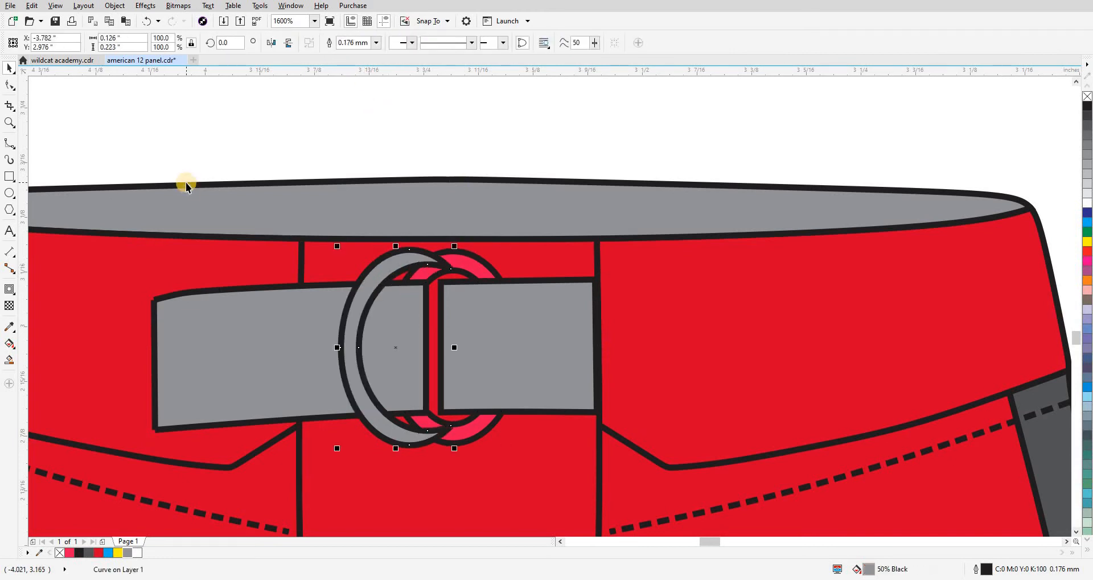
Fill the trimmed pink ring with the same gray as the crescent and strap.
left_click(473, 260)
key("ctrl+Page_Up")
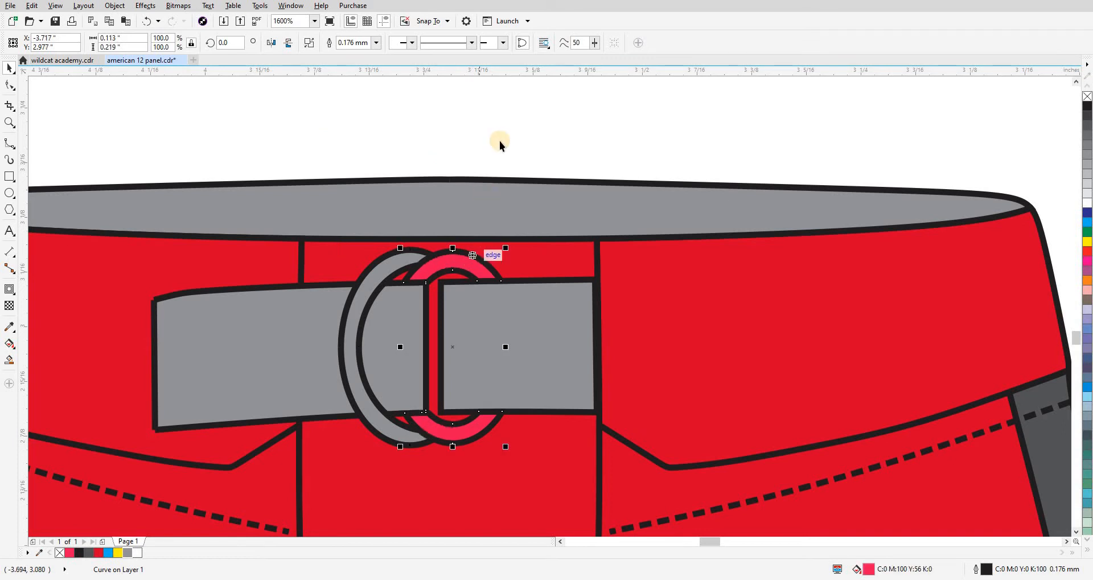
left_click(500, 141)
left_click(444, 268)
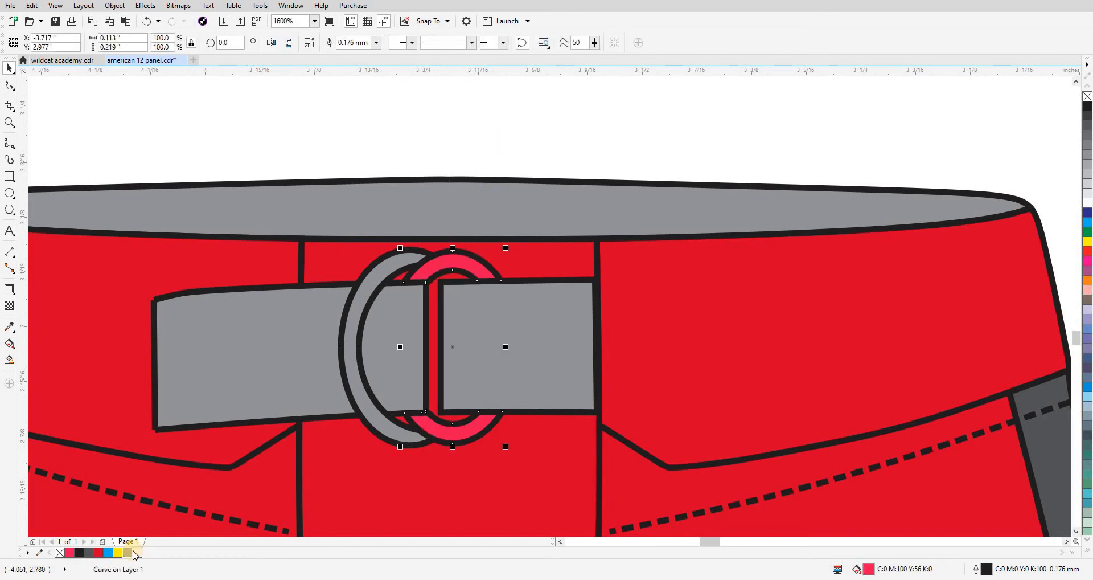
left_click(133, 552)
left_click(279, 172)
Examine the blank pants with the finished belt buckle and compare them with the reference pants.
scroll(279, 172, "down", 4)
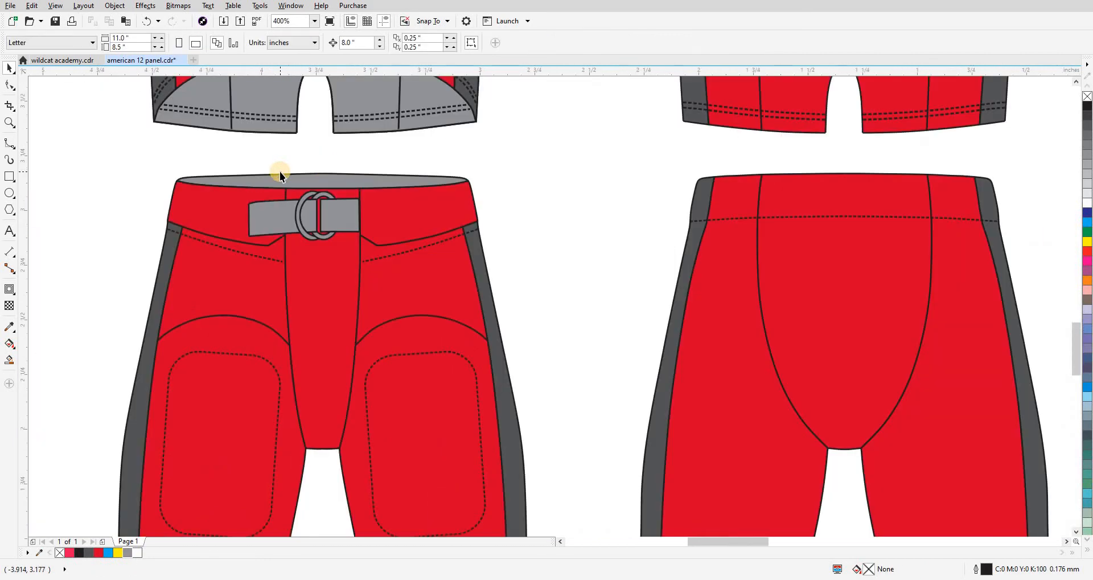
scroll(279, 172, "down", 1)
left_click_drag(298, 271, 181, 277)
left_click_drag(824, 250, 750, 262)
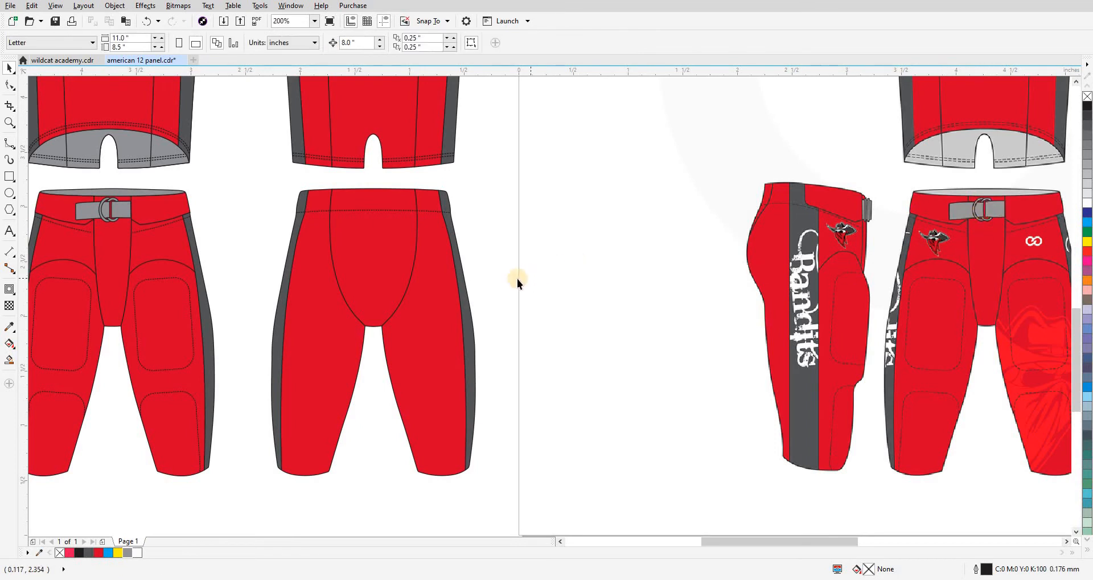
left_click_drag(517, 279, 678, 276)
scroll(505, 349, "down", 1)
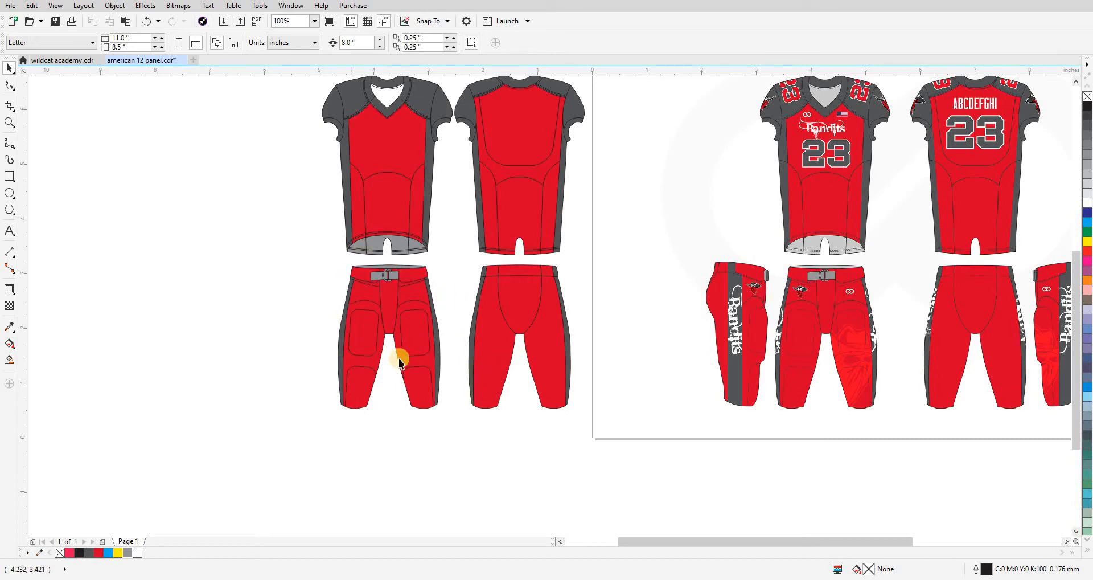
scroll(408, 337, "up", 2)
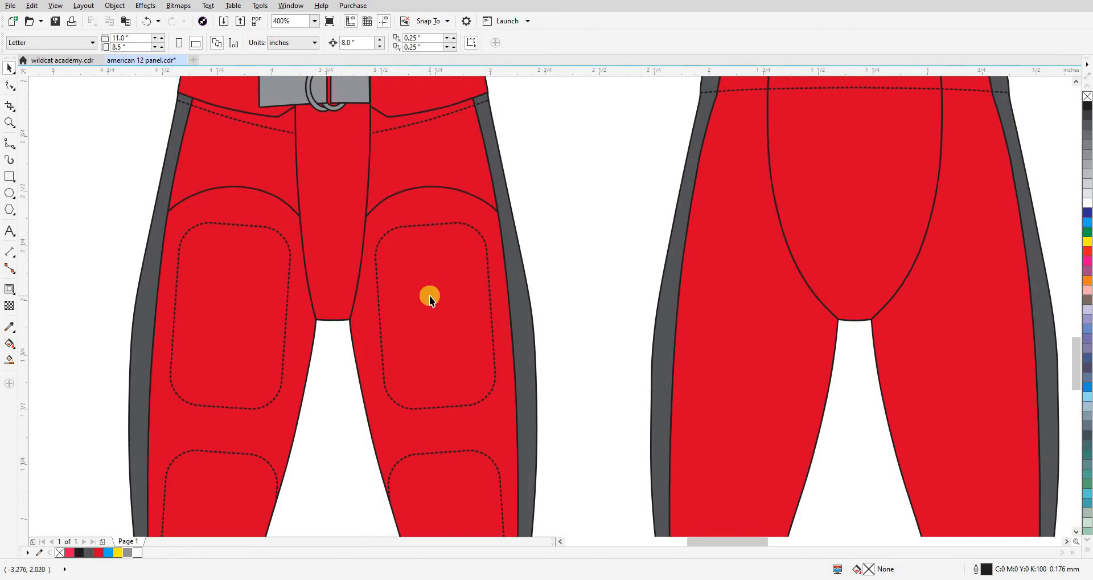
scroll(429, 296, "down", 1)
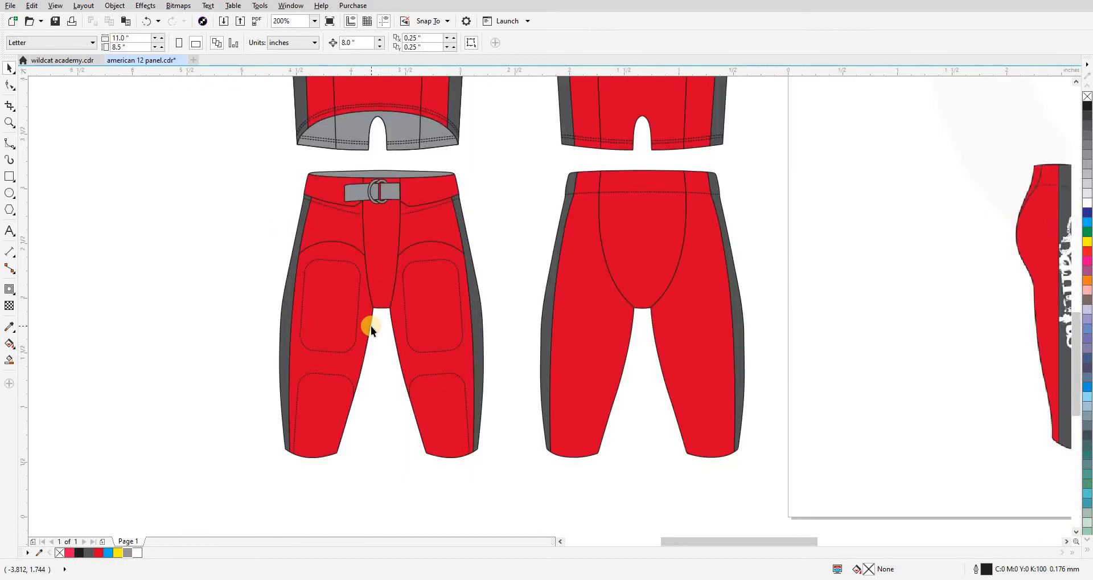
Move the side-view pants with the SPONSOR lettering from beyond the page to just left of the blank front-view pants.
scroll(371, 326, "down", 2)
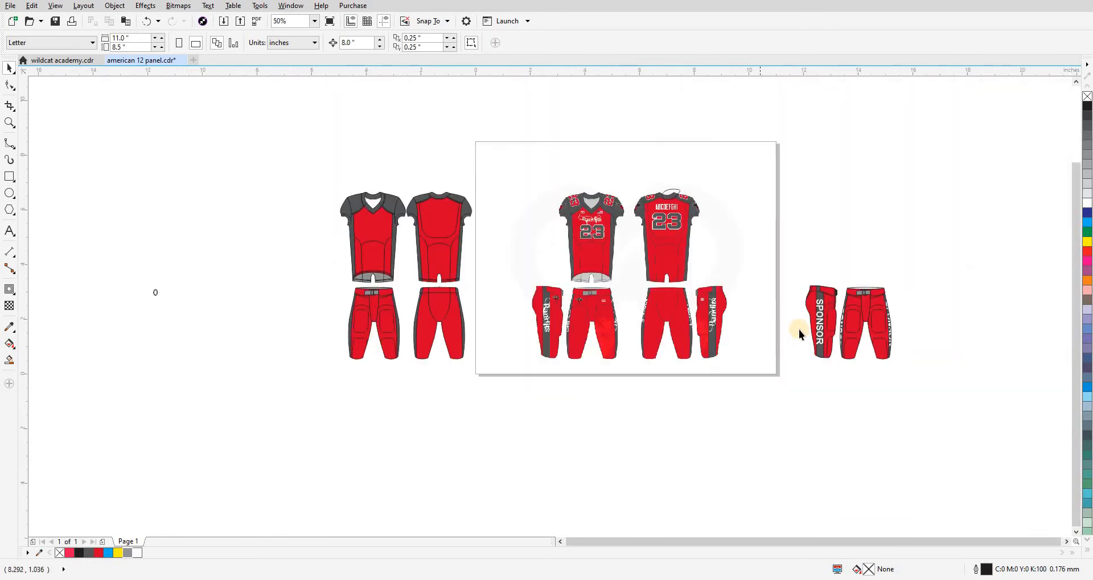
scroll(871, 322, "up", 2)
scroll(853, 340, "down", 1)
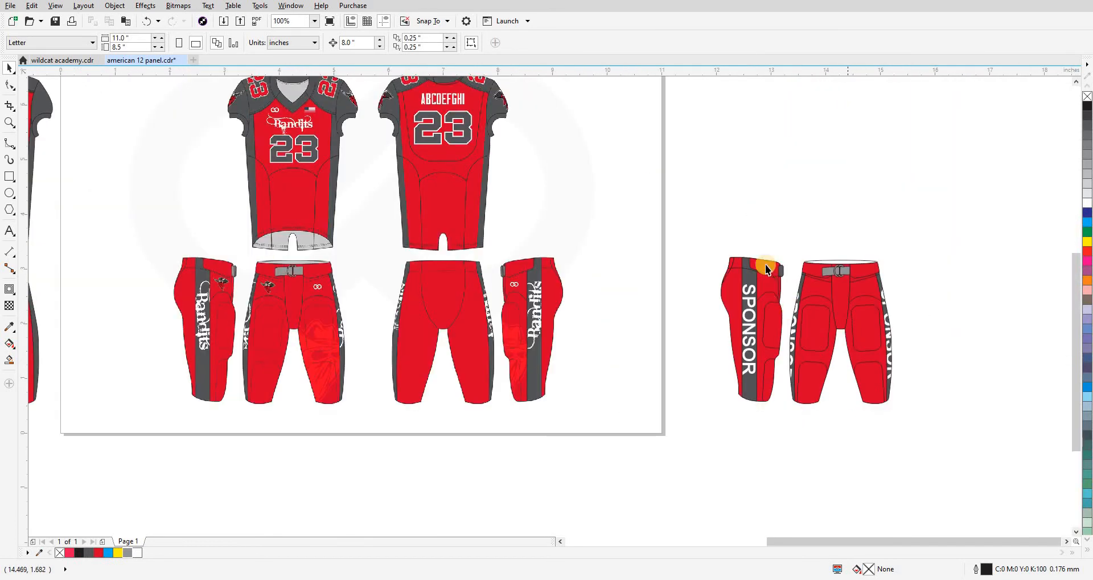
left_click_drag(698, 231, 788, 414)
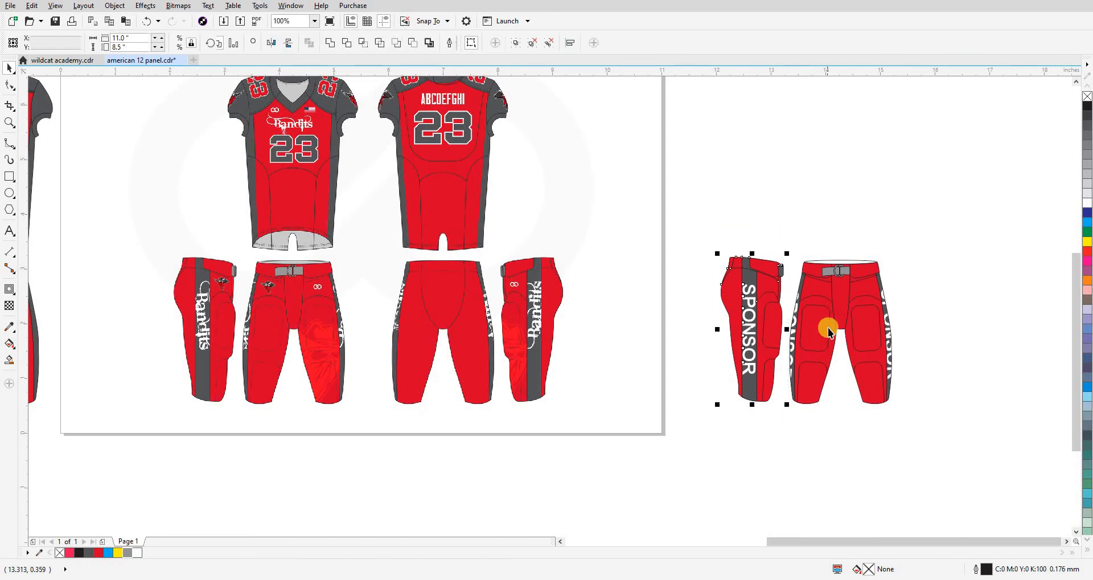
scroll(827, 324, "down", 1)
left_click_drag(793, 319, 317, 331)
scroll(316, 331, "up", 3)
scroll(316, 330, "down", 1)
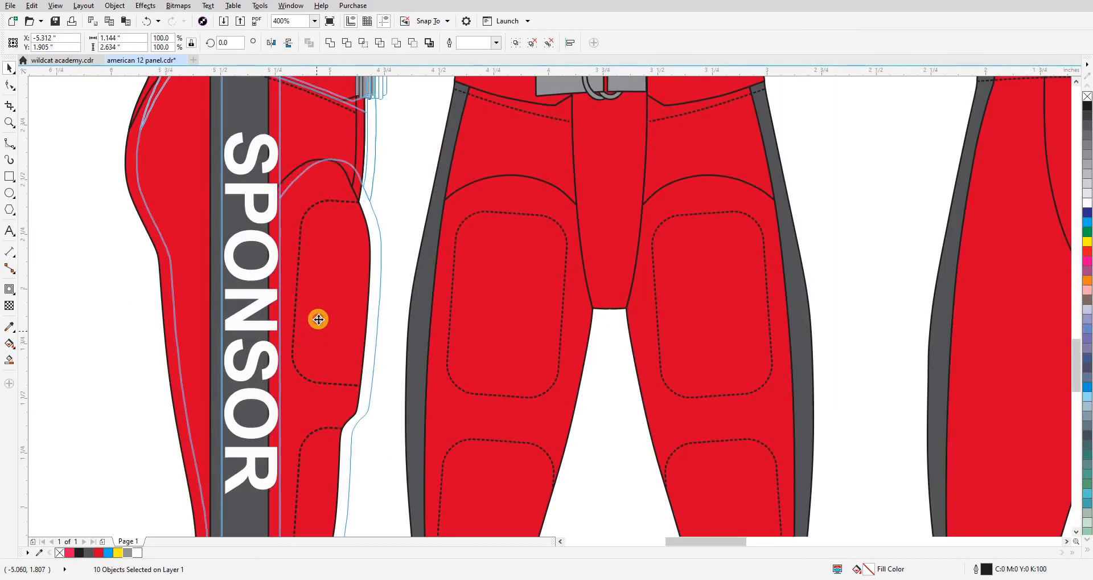
left_click(189, 312)
scroll(332, 317, "down", 1)
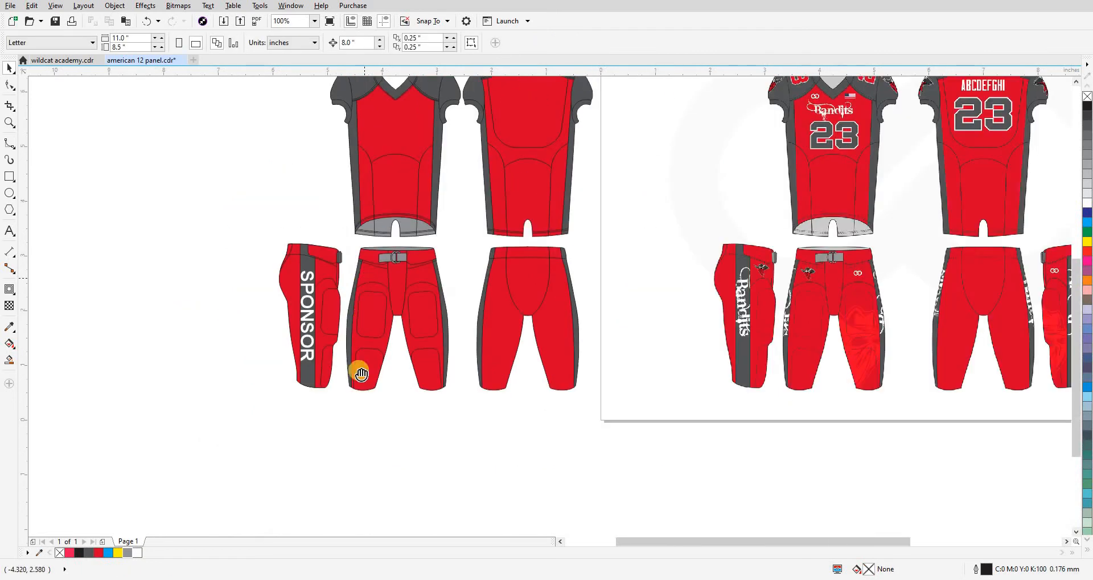
Examine the whole blank uniform set side by side with the reference uniform.
scroll(343, 255, "down", 1)
left_click_drag(286, 180, 489, 394)
scroll(535, 373, "down", 1)
left_click_drag(317, 330, 282, 387)
left_click_drag(375, 241, 590, 464)
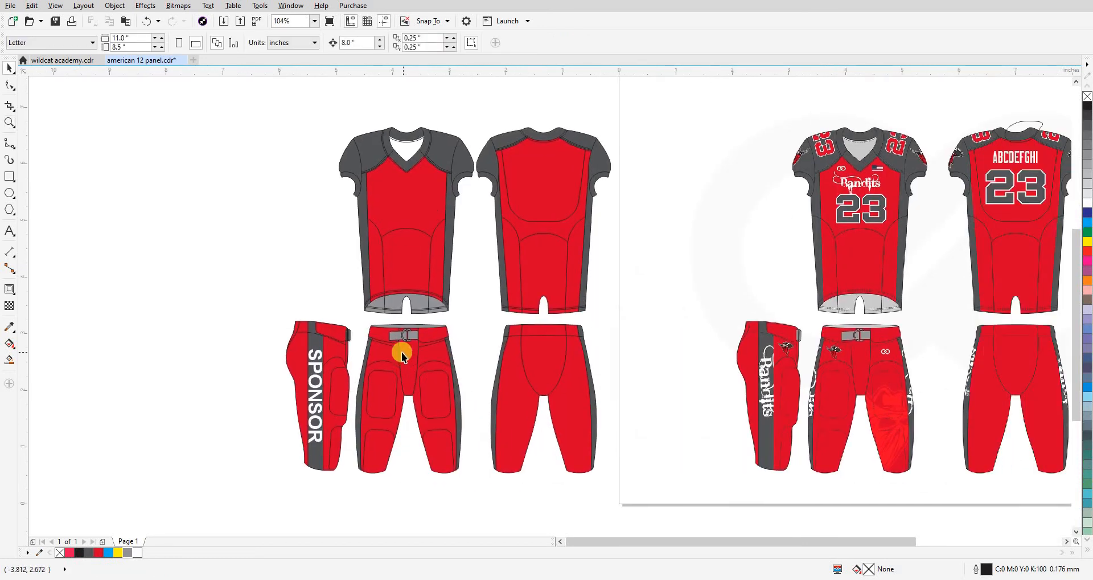
scroll(401, 351, "down", 1)
key("z")
left_click(363, 255)
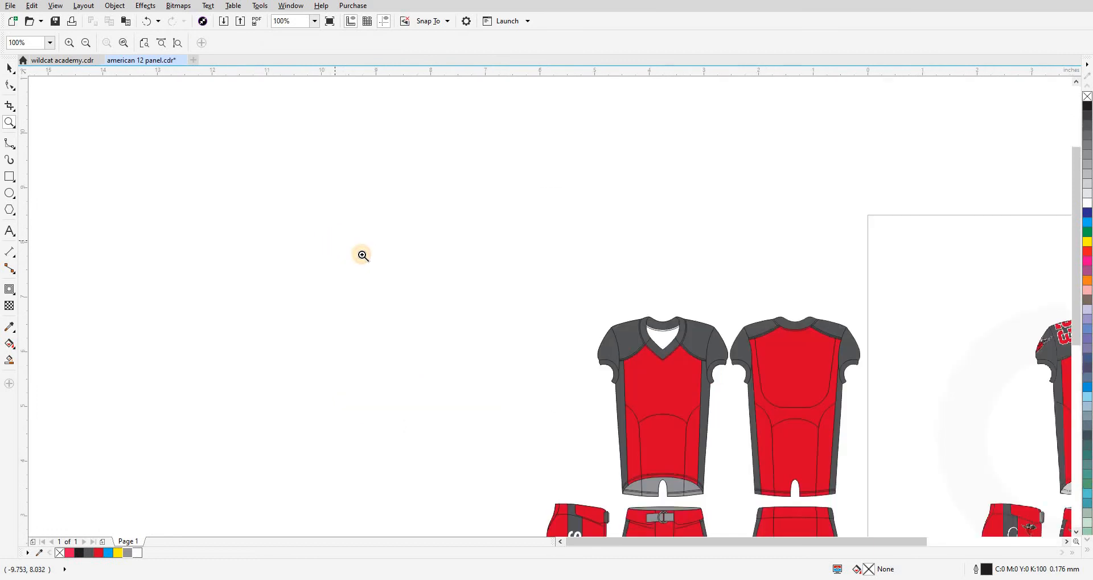
scroll(391, 280, "down", 1)
left_click_drag(389, 211, 824, 446)
key("space")
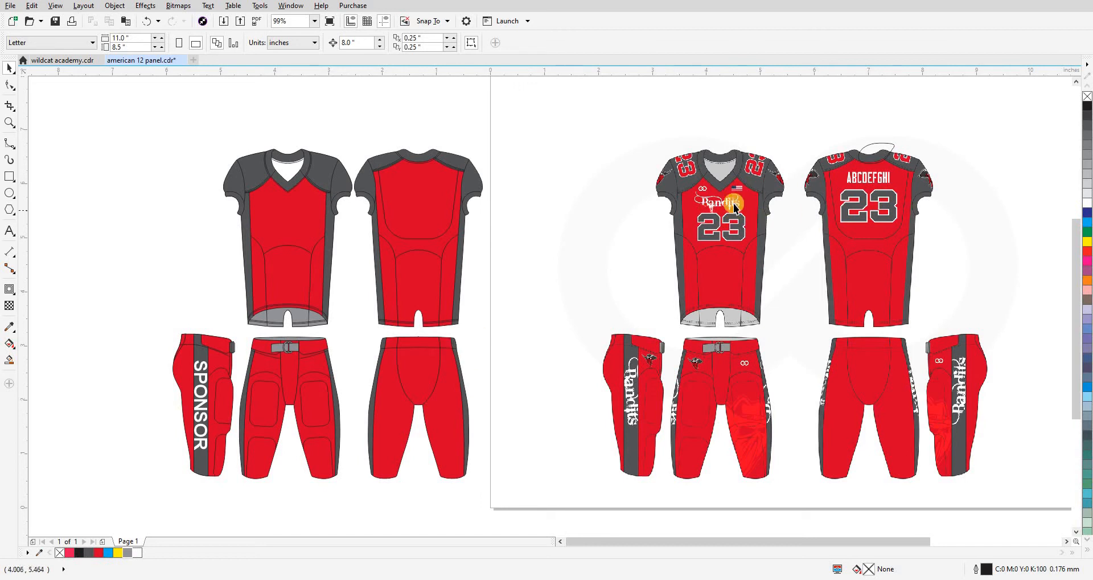
Add the text "23" beside the blank jersey, enlarge it to about 41 pt and set it in the Athletic font.
left_click(10, 231)
left_click(116, 194)
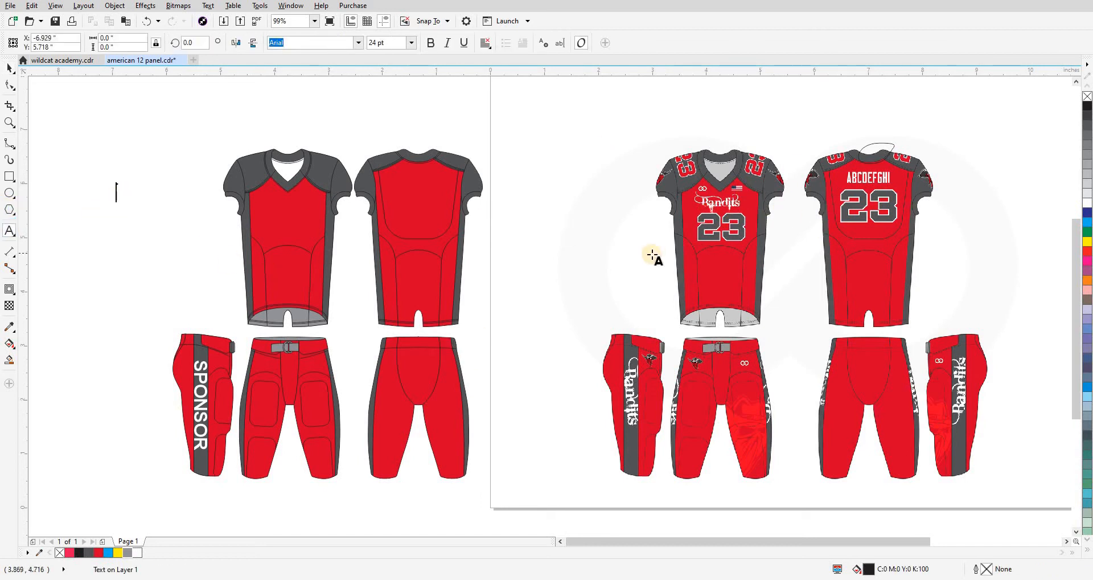
type("23")
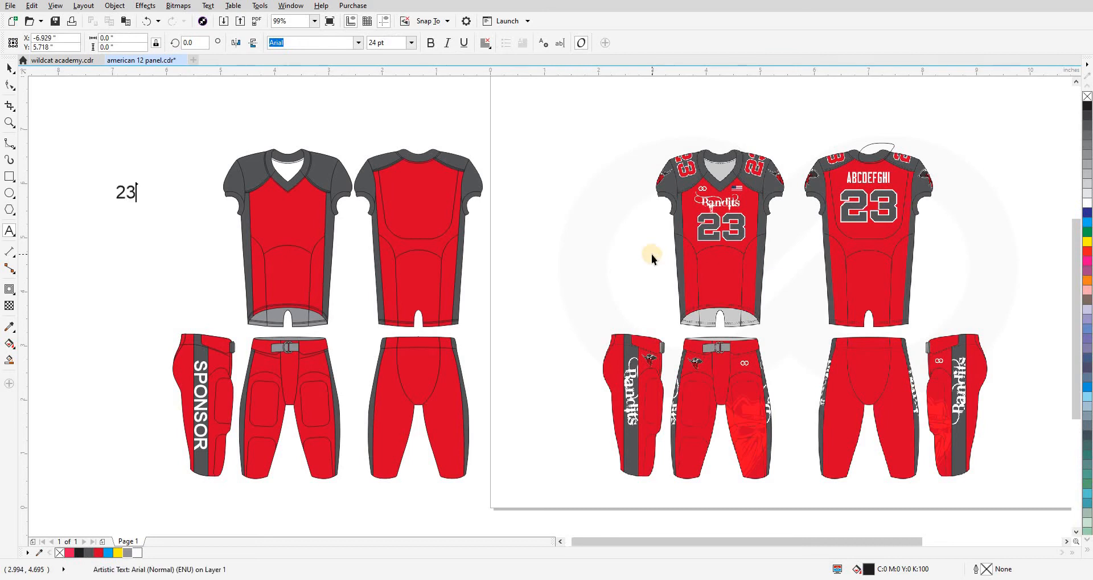
key("ctrl+space")
left_click_drag(139, 205, 166, 220)
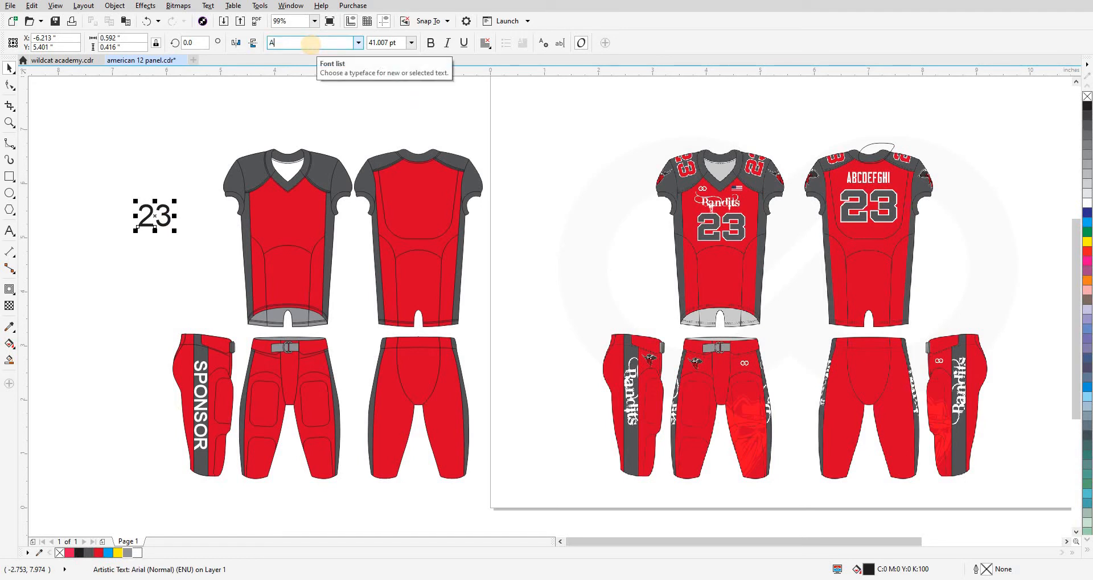
key("Return")
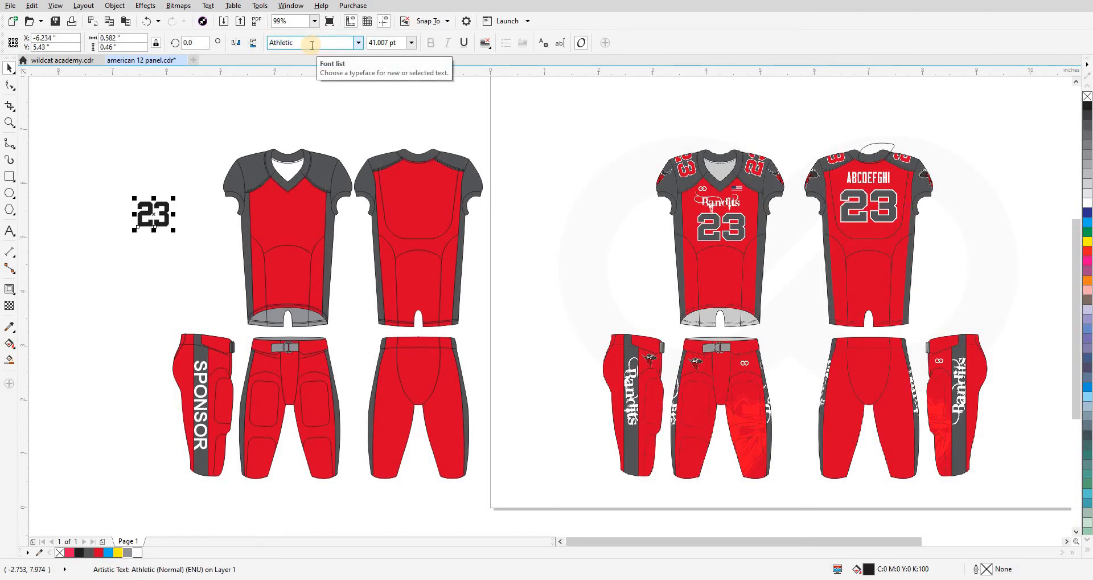
Place the number 23 on the blank front jersey's chest and centre it horizontally on the red front panel.
left_click_drag(152, 215, 275, 221)
key("c")
left_click(279, 234)
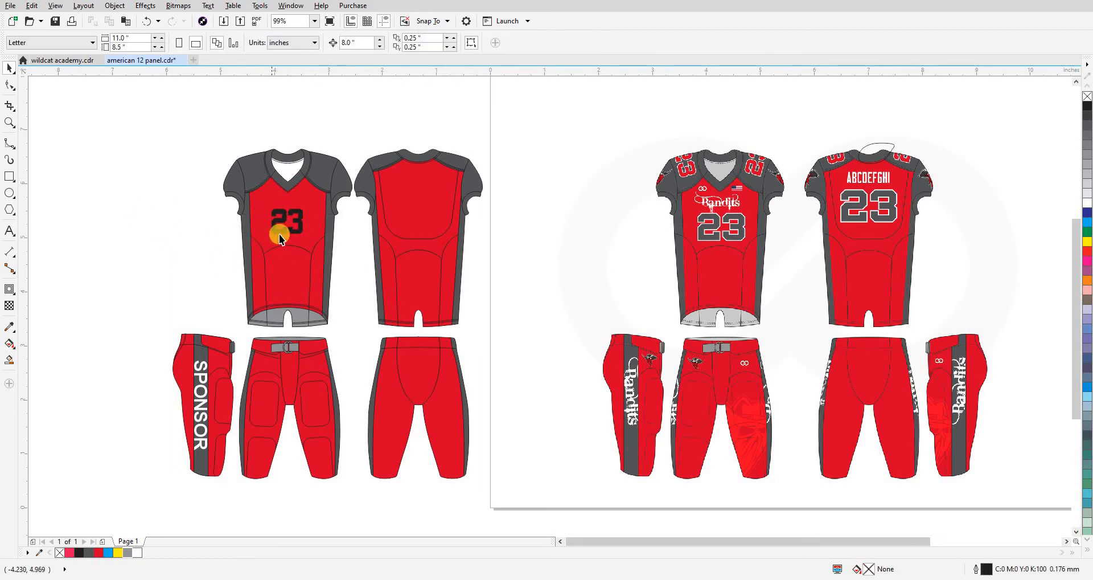
scroll(281, 229, "up", 2)
left_click(344, 183, "shift")
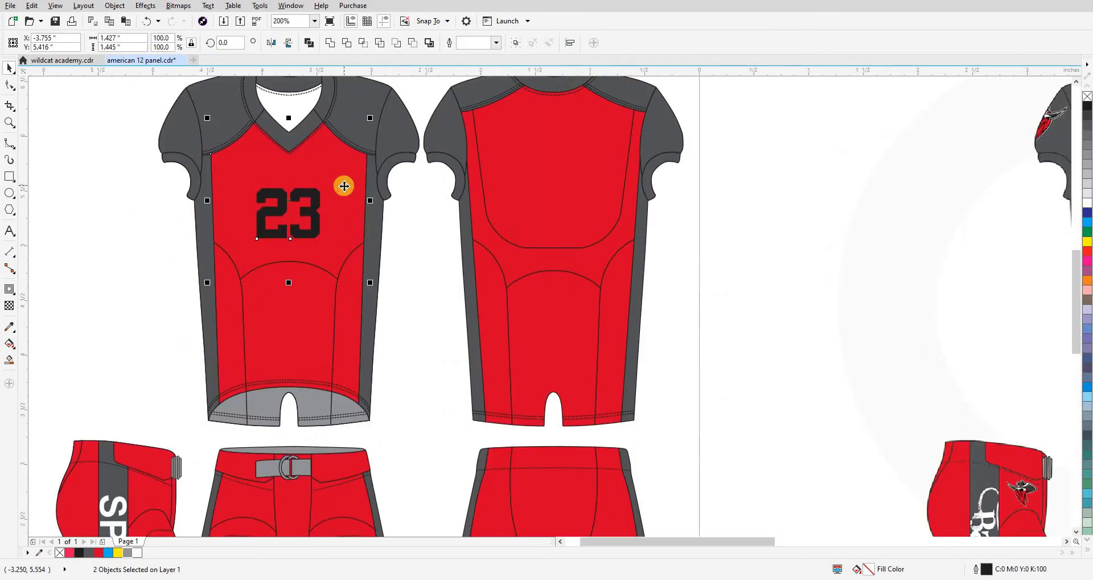
left_click(265, 231)
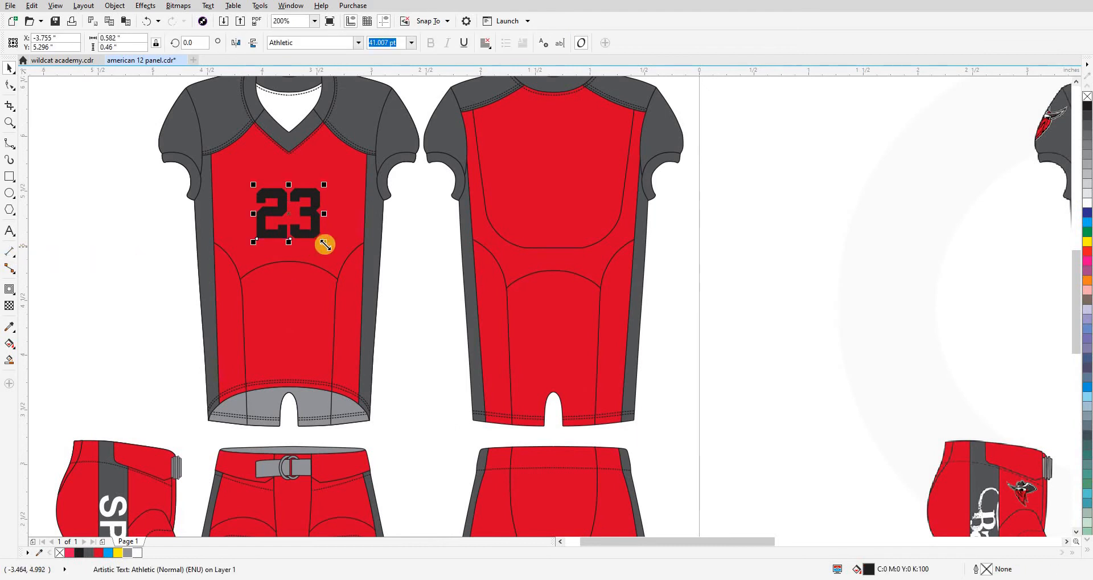
Enlarge the chest number to about 0.692 by 0.547 inches and re-centre it horizontally on the front panel.
left_click_drag(325, 244, 340, 256)
left_click(226, 242, "shift")
key("c")
left_click(141, 257)
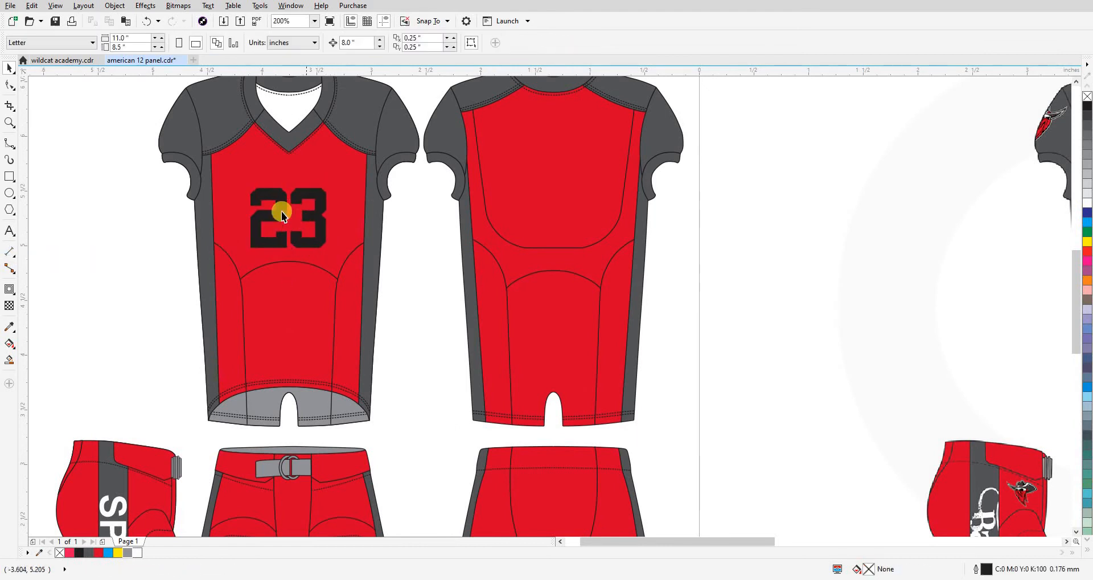
Fill the chest number with the dark gray R84 G85 B88 (#545558).
left_click(278, 211)
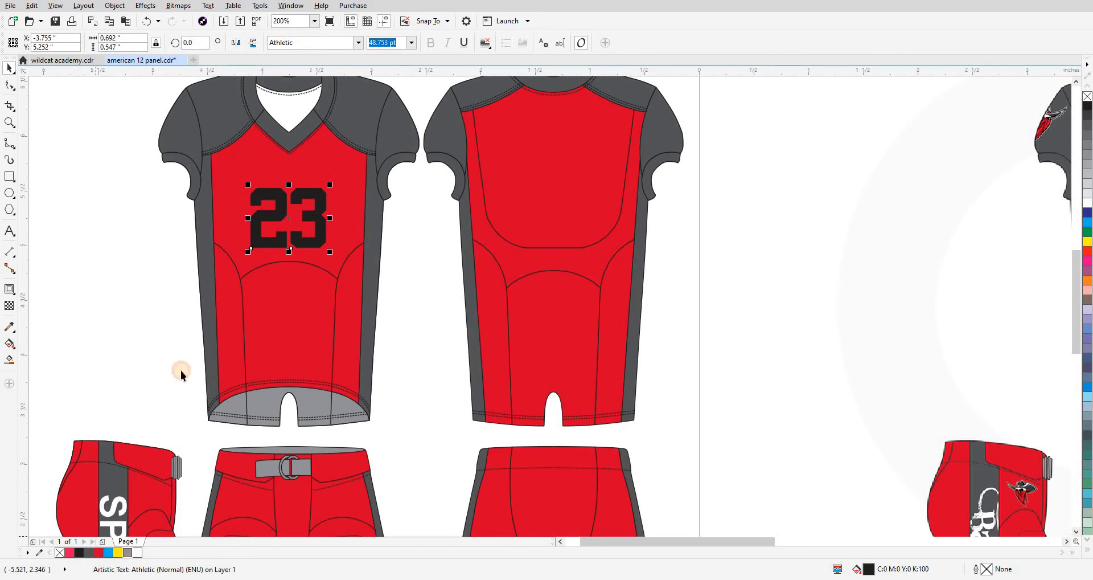
scroll(180, 370, "down", 2)
scroll(94, 489, "up", 2)
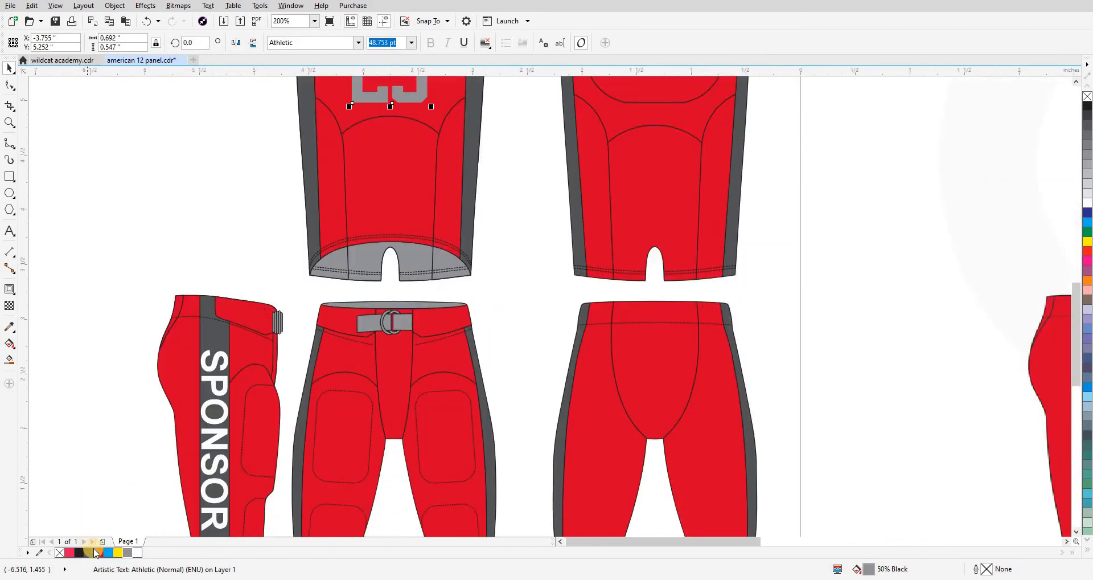
left_click(91, 552)
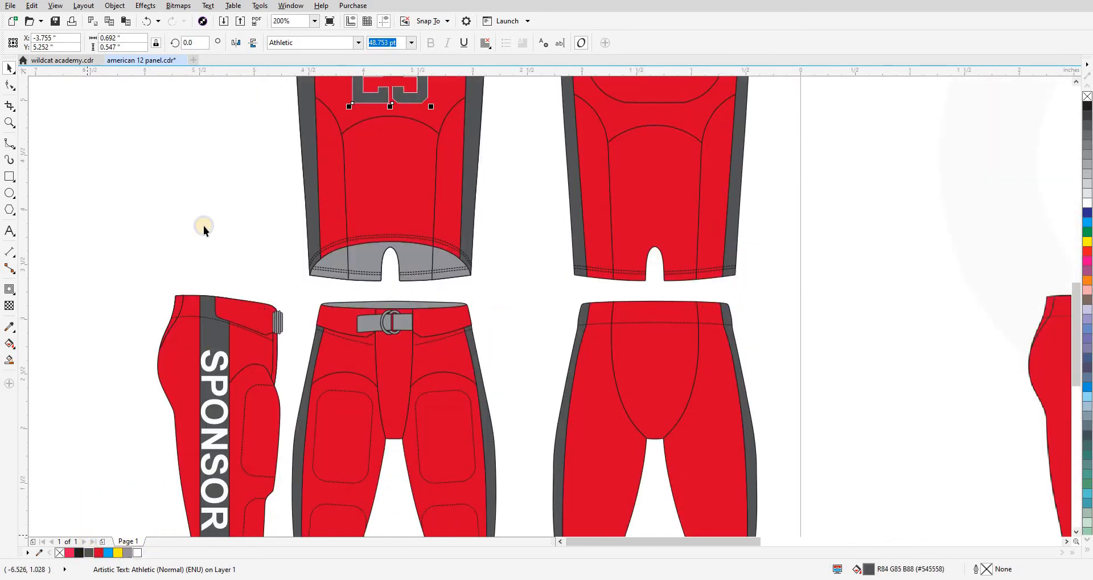
Give the chest number a white 4.0 mm outline that sits behind the fill and scales with the object.
scroll(161, 325, "up", 3)
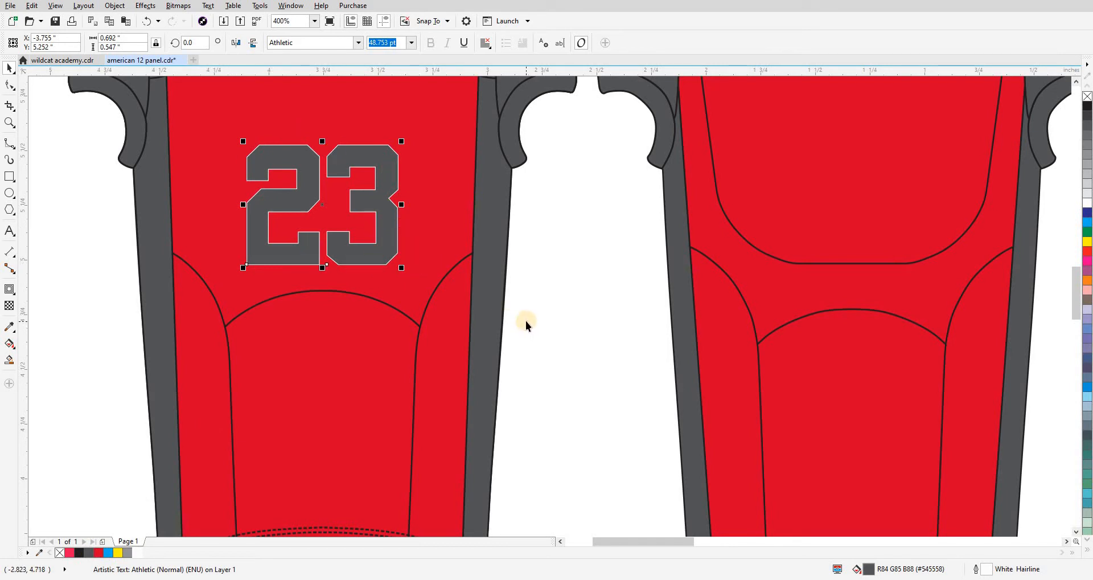
double_click(987, 571)
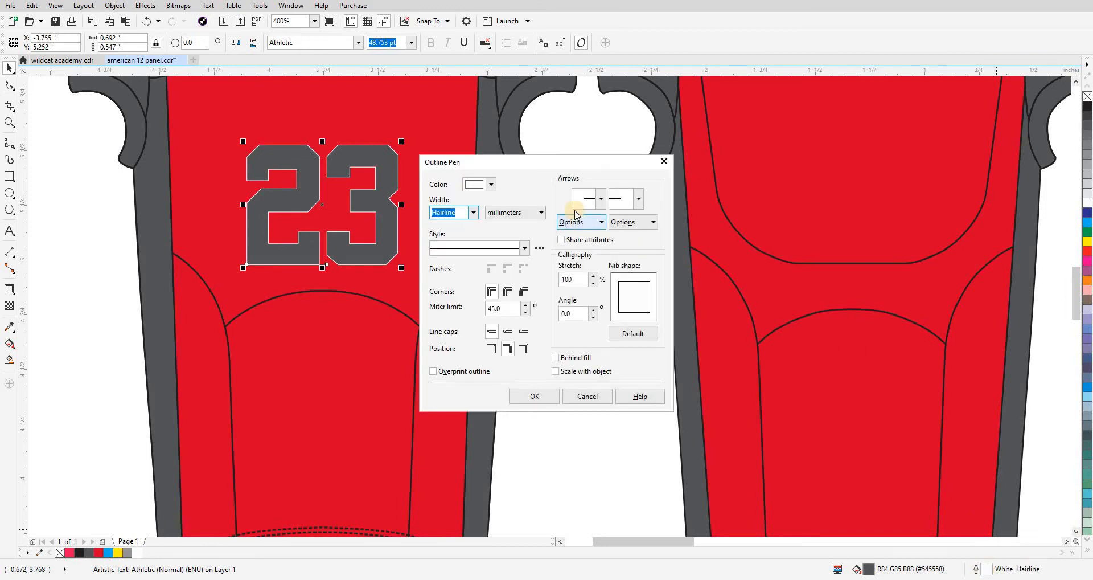
left_click_drag(488, 162, 557, 163)
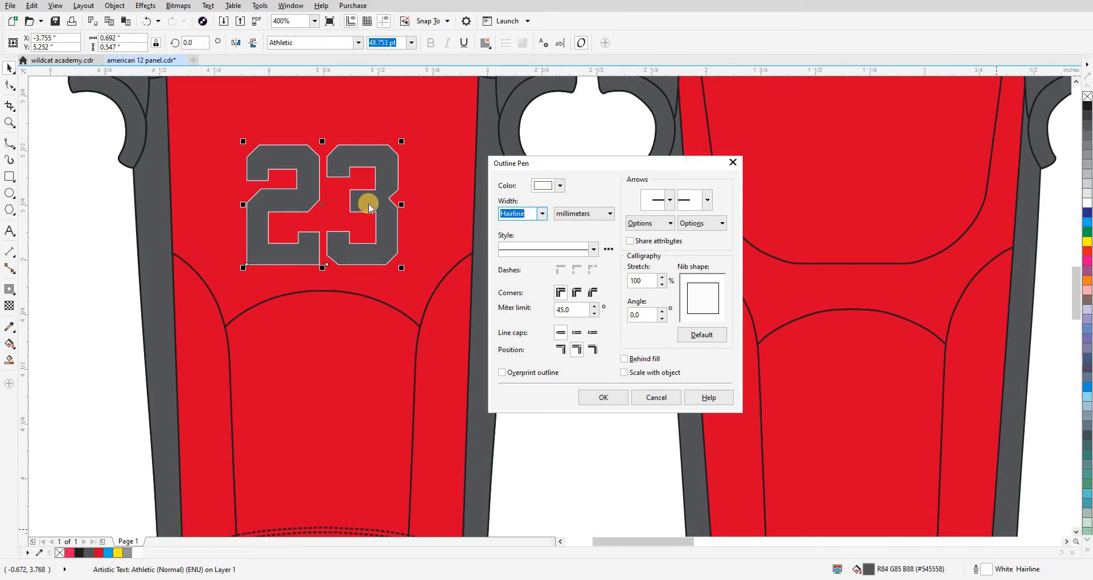
left_click(544, 217)
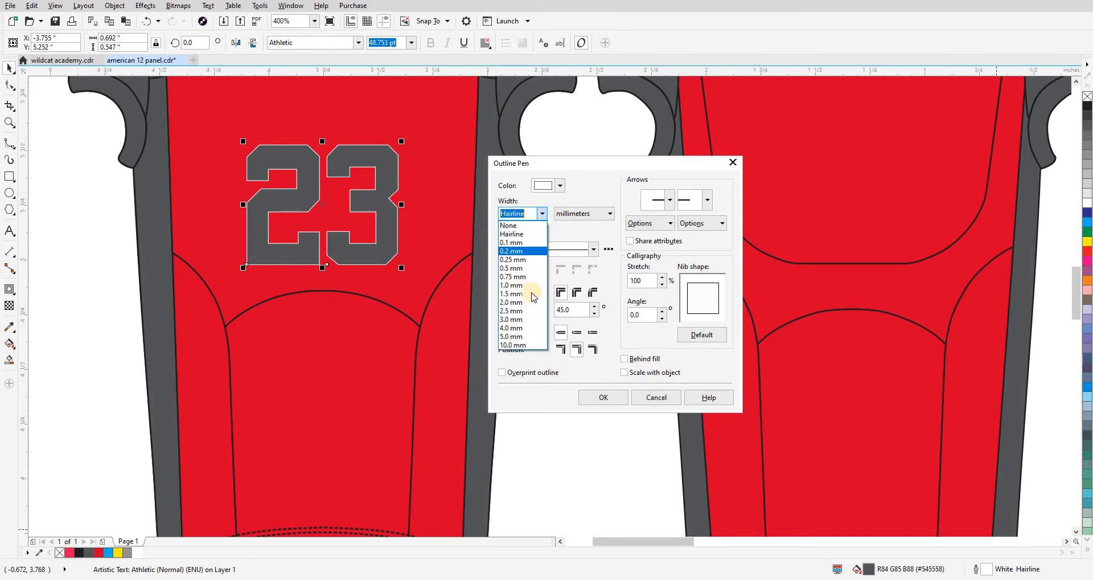
left_click(512, 302)
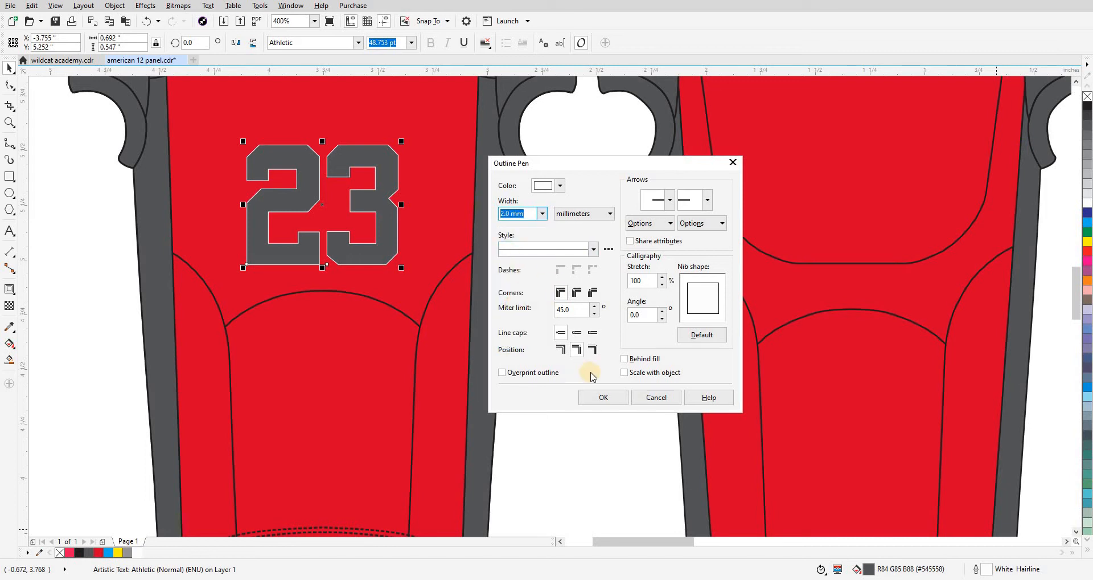
left_click(638, 373)
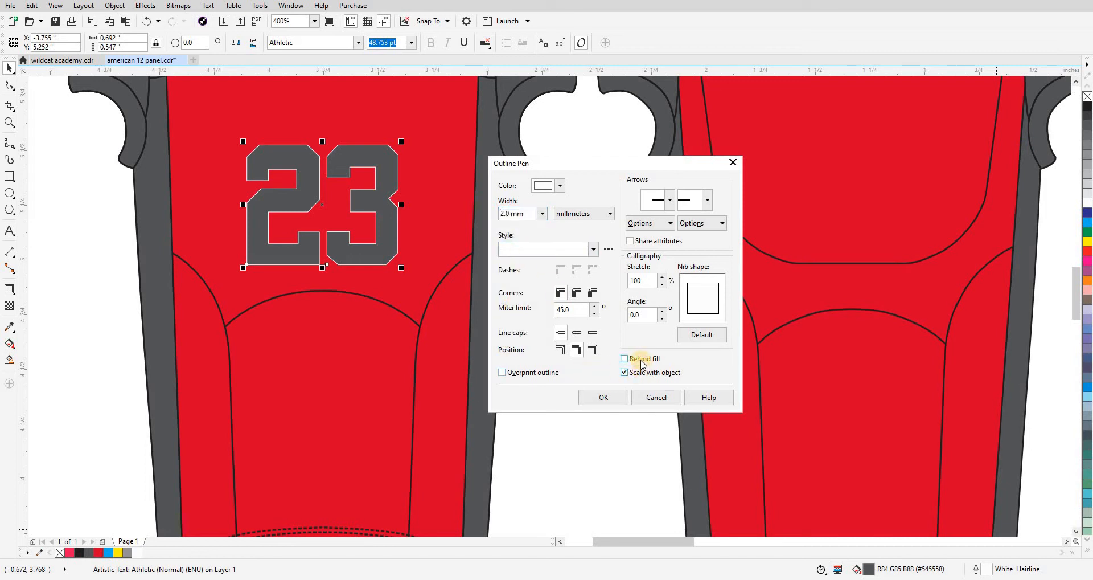
left_click(543, 214)
left_click(524, 320)
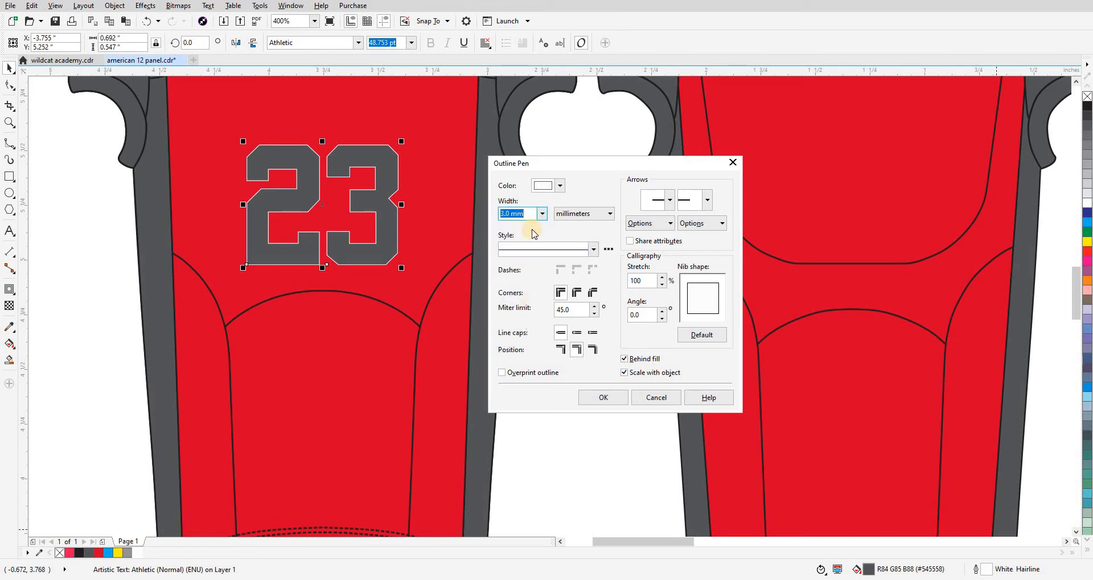
left_click(543, 215)
left_click(519, 327)
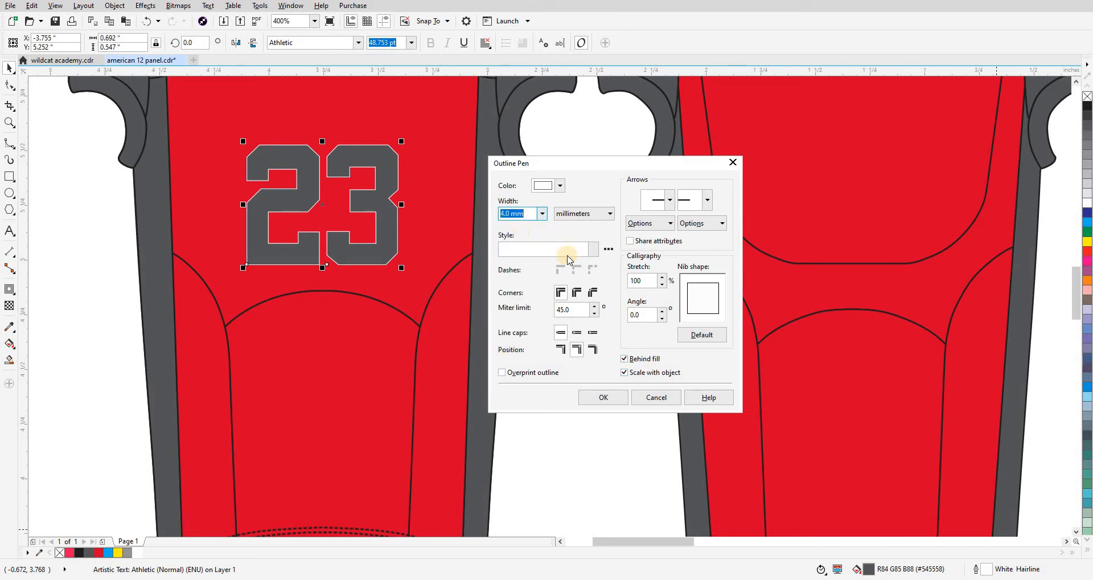
left_click(615, 398)
scroll(402, 243, "down", 2)
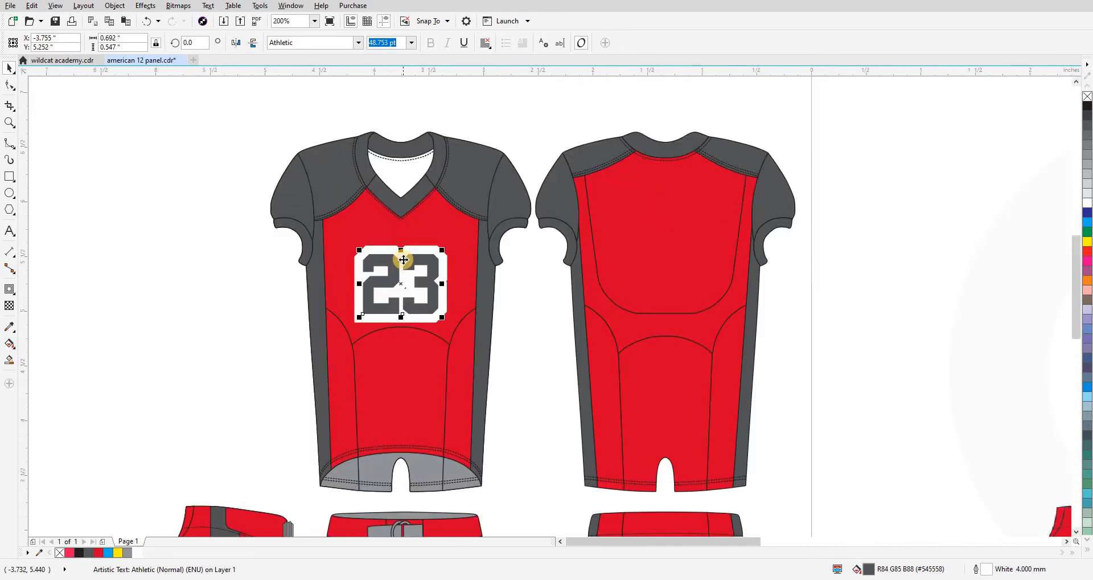
scroll(382, 134, "up", 2)
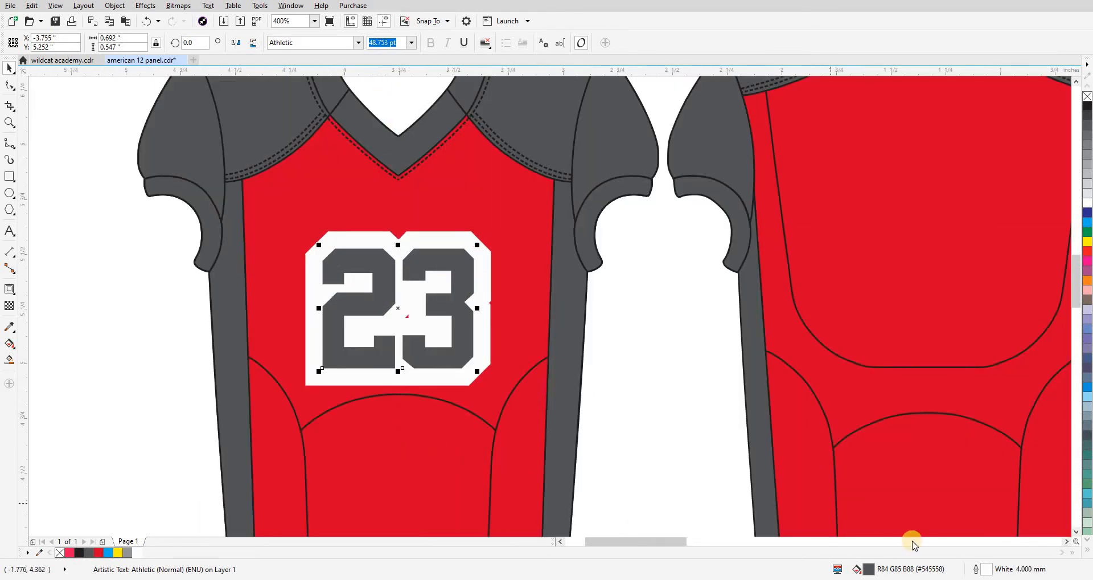
Reduce the chest number's outline width to 2.5 mm.
double_click(987, 568)
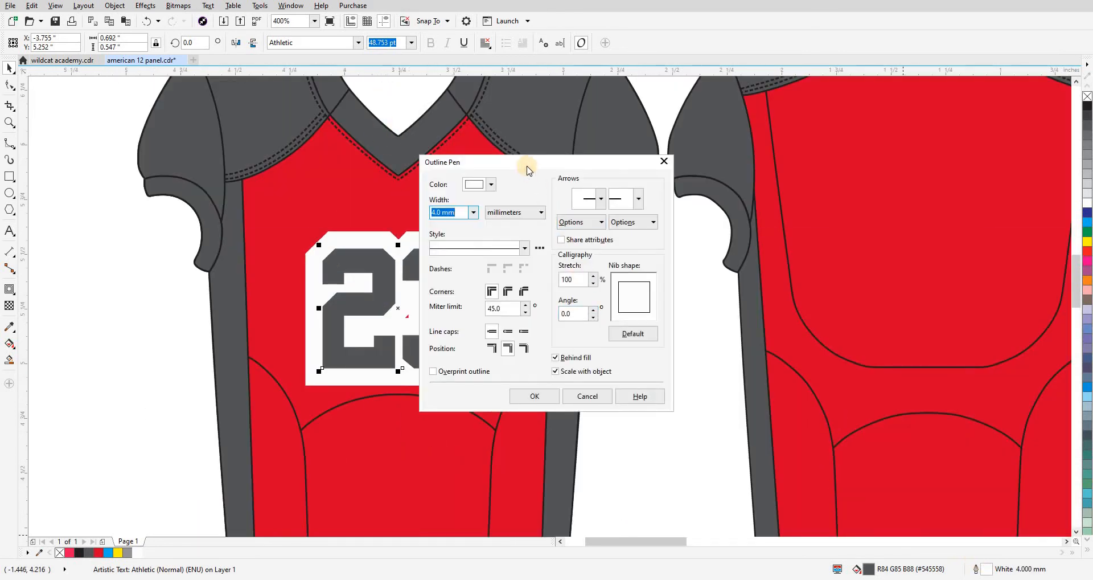
left_click_drag(522, 164, 693, 165)
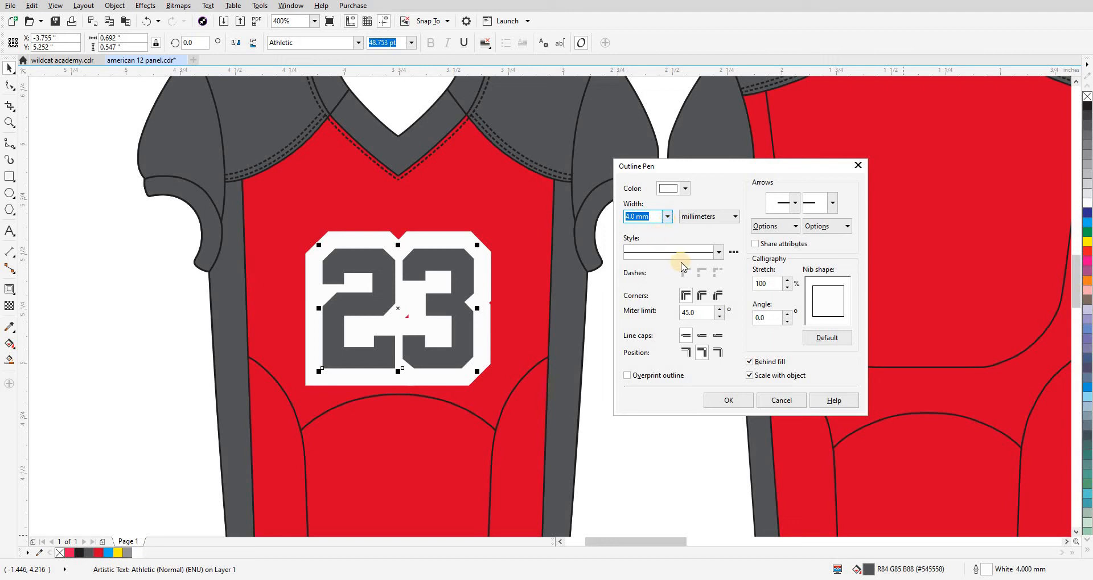
left_click(670, 216)
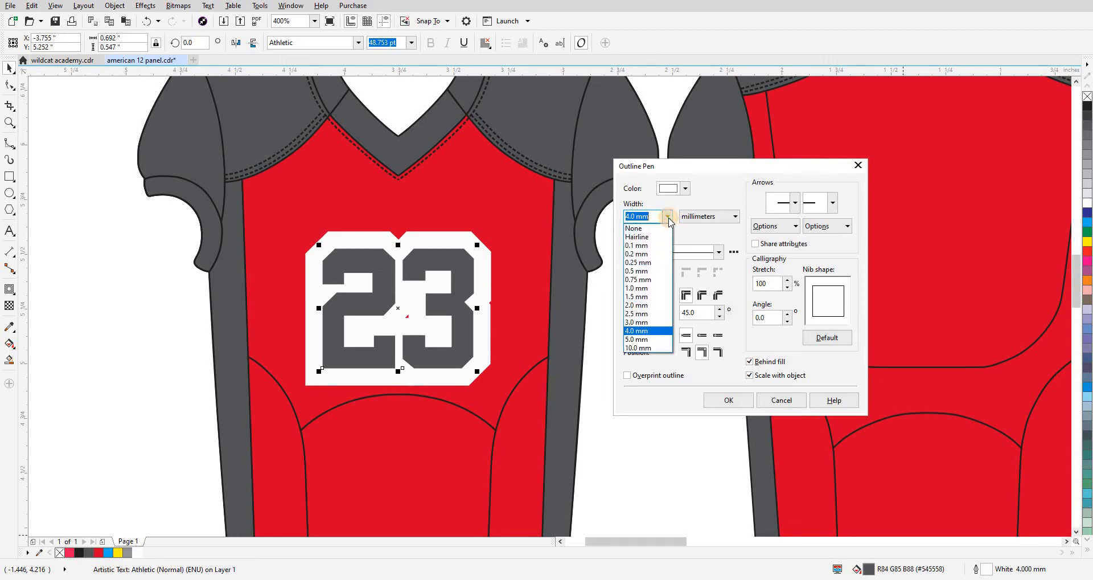
left_click(650, 314)
left_click(722, 400)
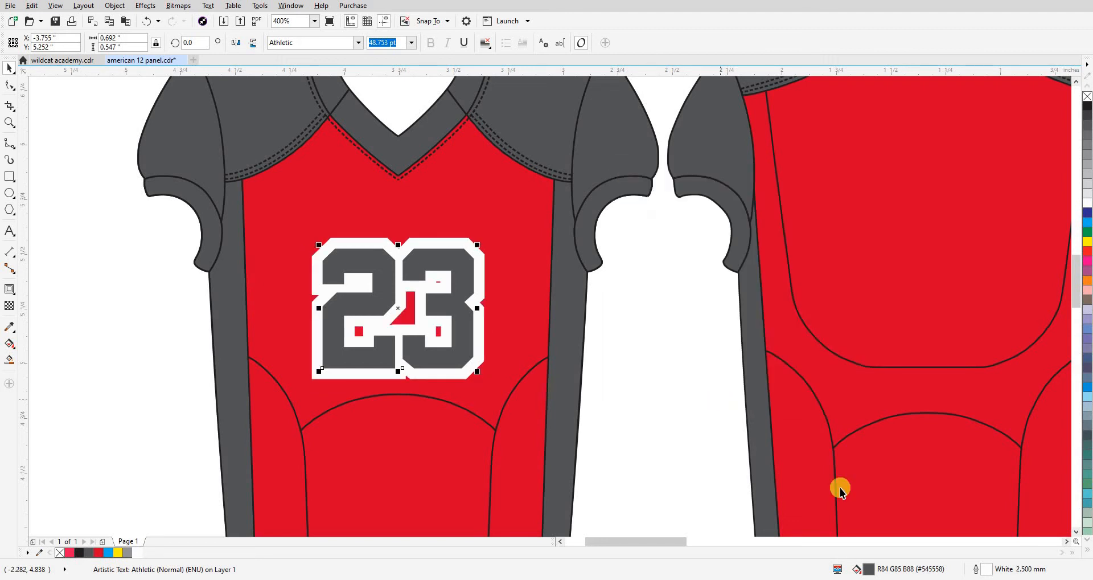
Reduce the chest number's white outline further to a width of 1.5 mm.
double_click(980, 569)
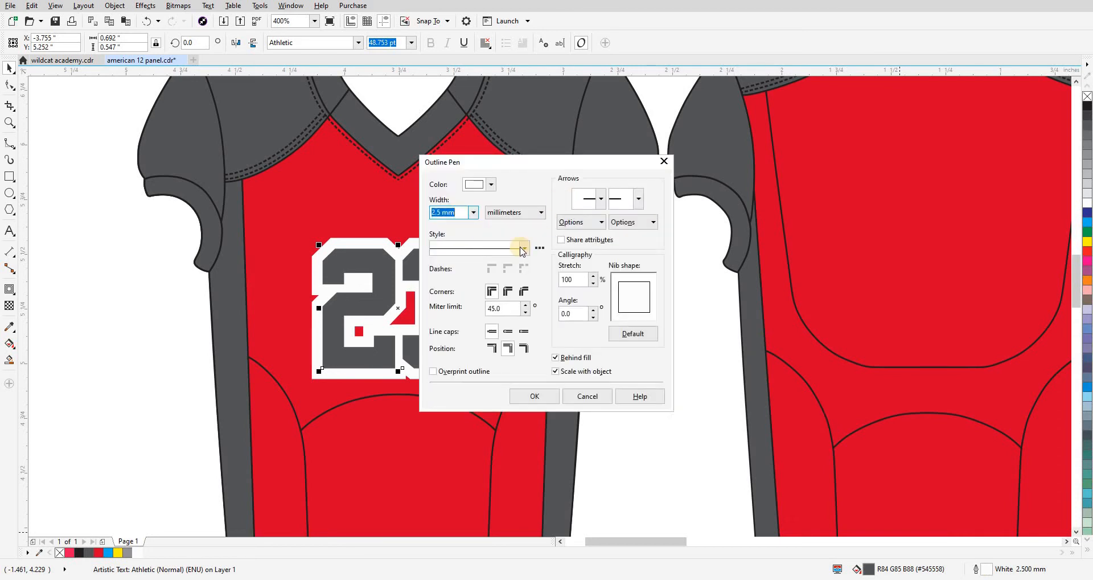
left_click(476, 215)
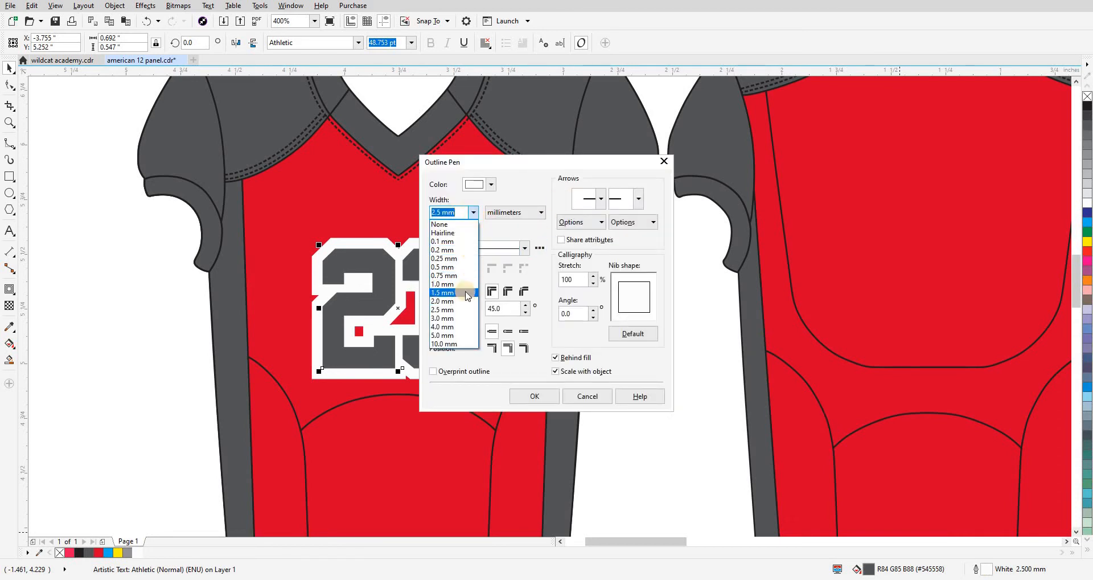
left_click(468, 292)
left_click(527, 394)
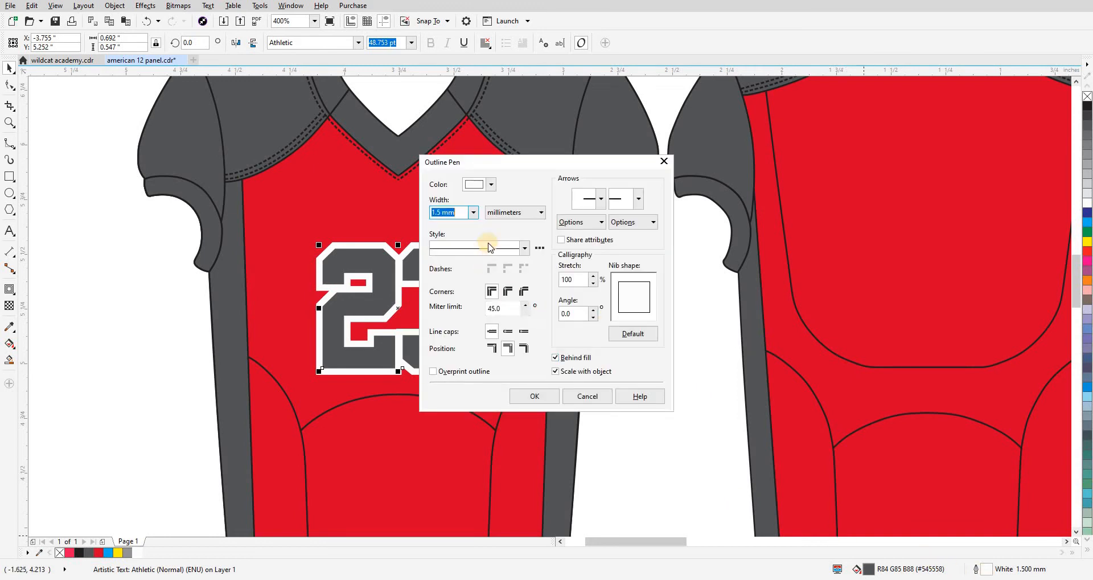
Set the chest number's white outline width to 0.75 mm.
left_click(475, 214)
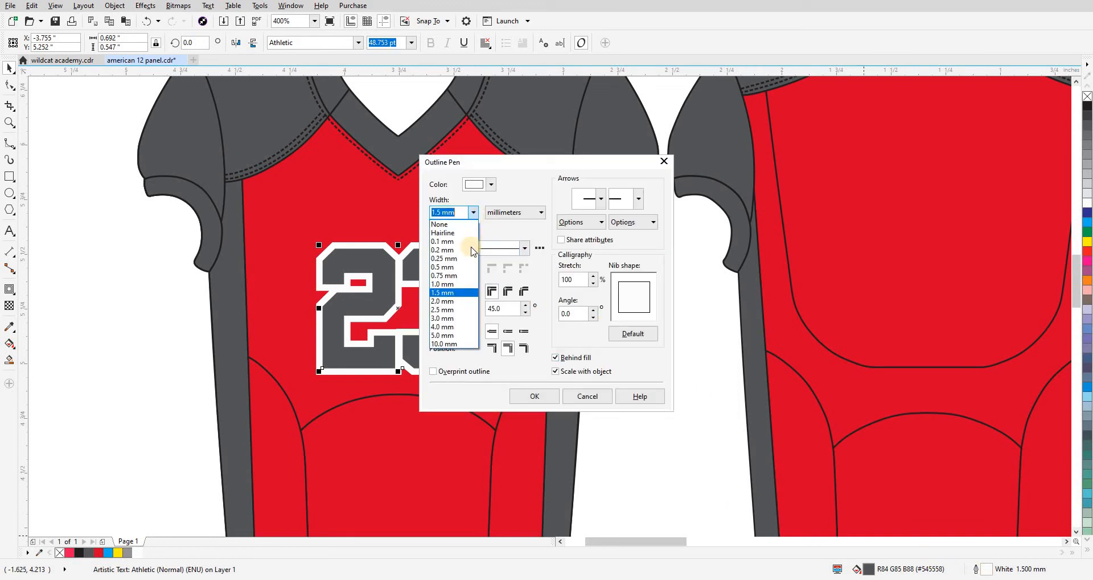
left_click(451, 276)
left_click(550, 396)
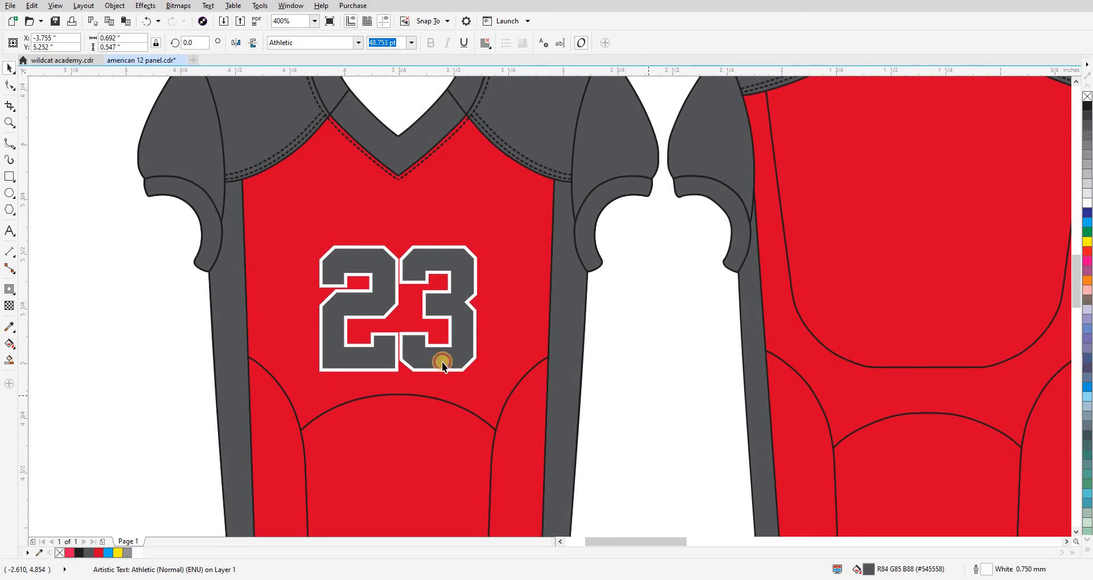
scroll(442, 361, "down", 2)
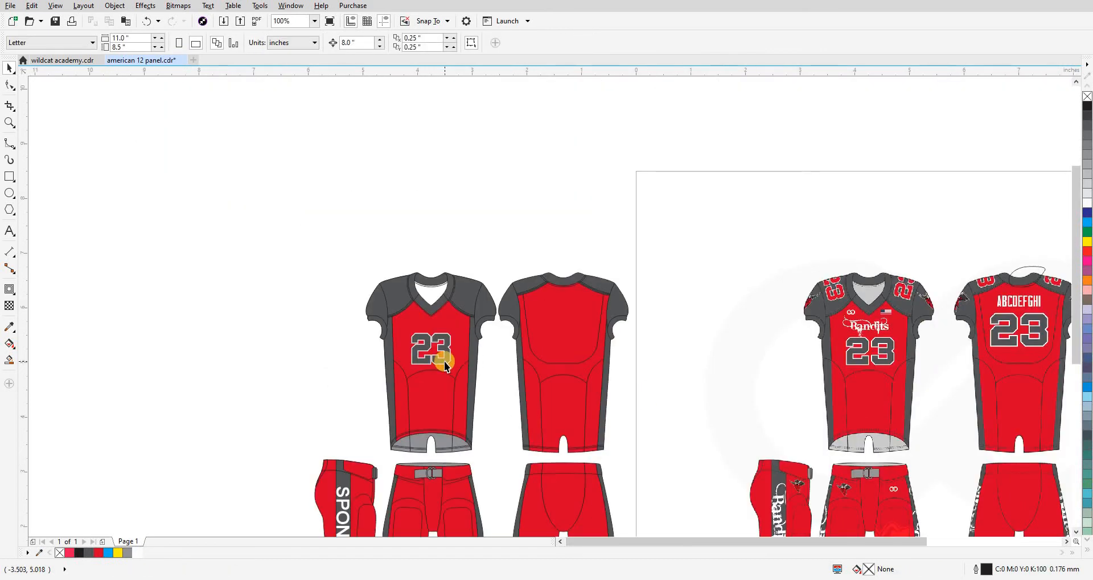
Copy the outlined number 23 onto the blank back jersey and centre it horizontally on the red back panel.
scroll(446, 366, "up", 1)
left_click(443, 348)
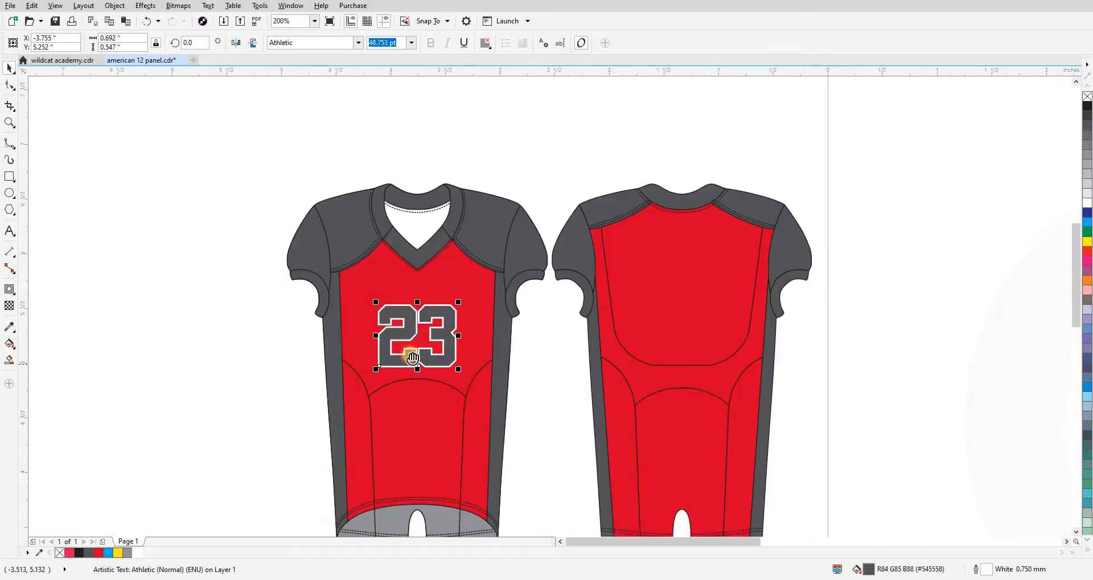
scroll(340, 345, "down", 1)
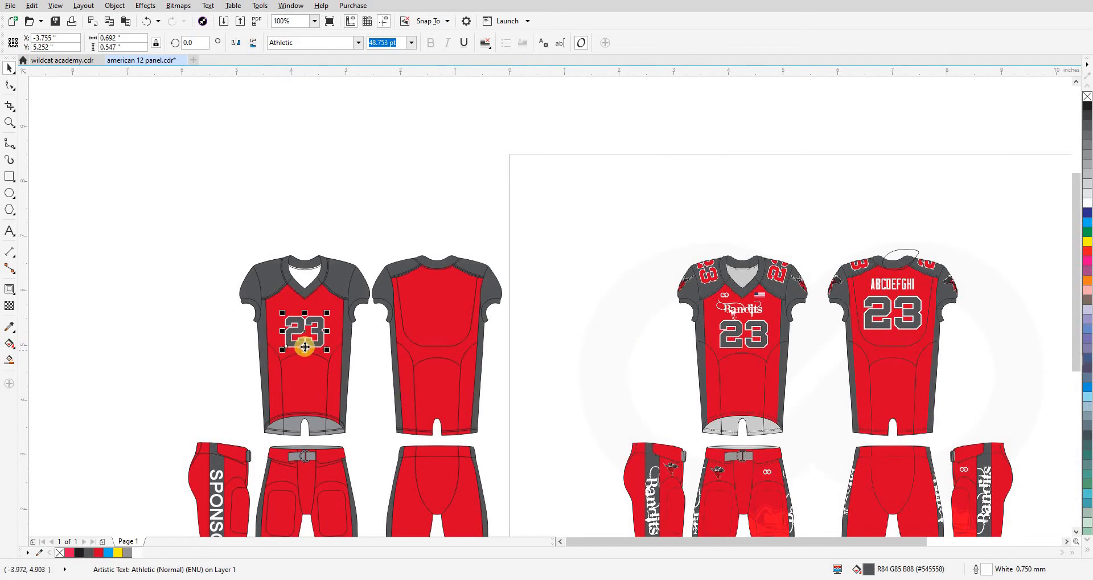
left_click_drag(311, 337, 436, 322)
right_click(436, 323)
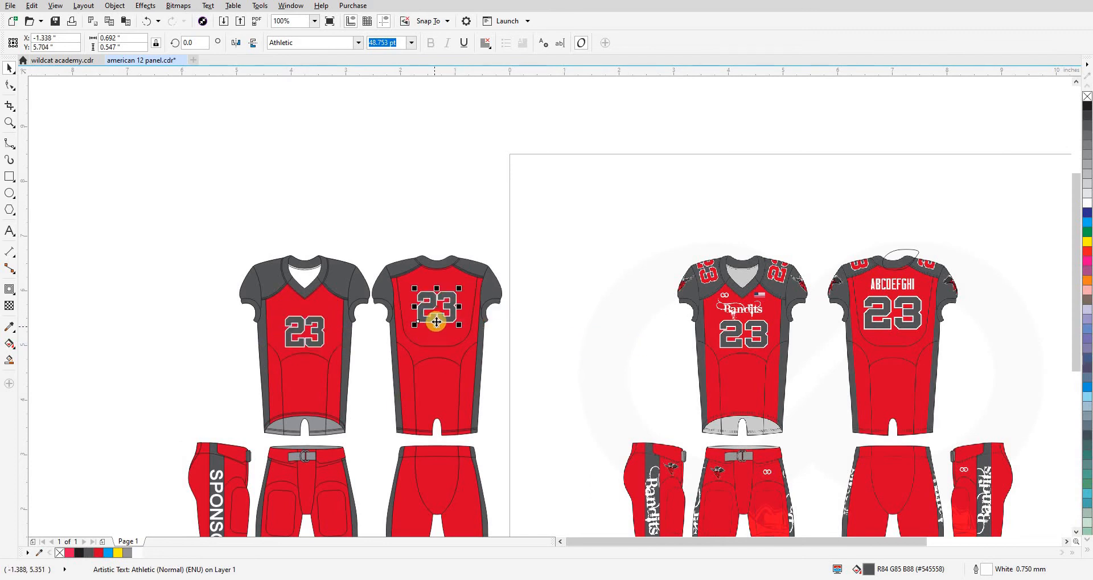
scroll(436, 322, "up", 1)
left_click(450, 348, "shift")
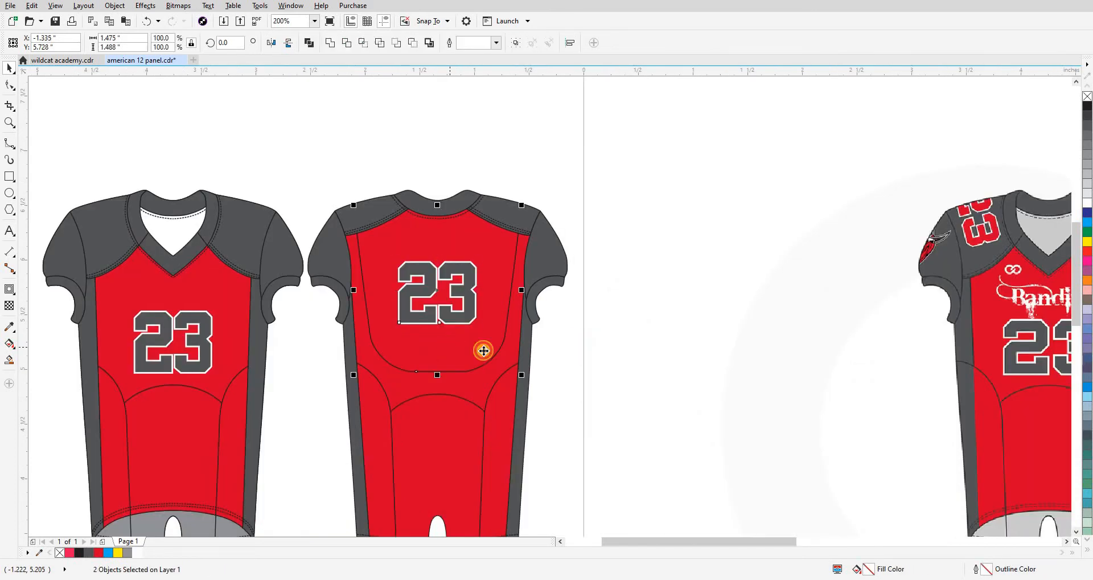
Lower the back number and enlarge it to about 0.802 by 0.634 inches, centred horizontally on the back panel.
left_click(473, 316)
left_click_drag(467, 318, 468, 334)
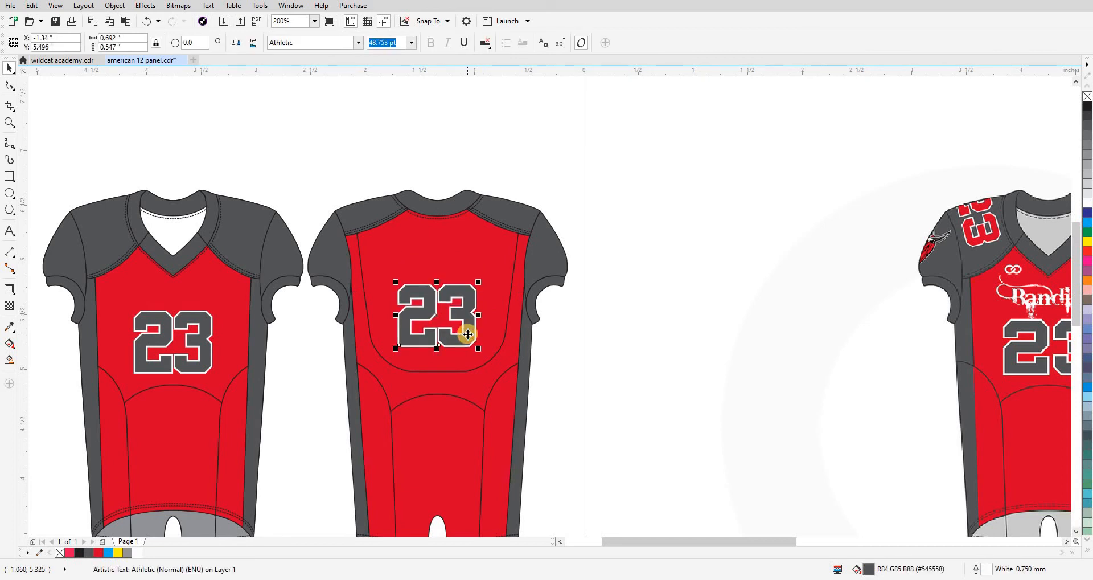
left_click_drag(481, 280, 486, 254)
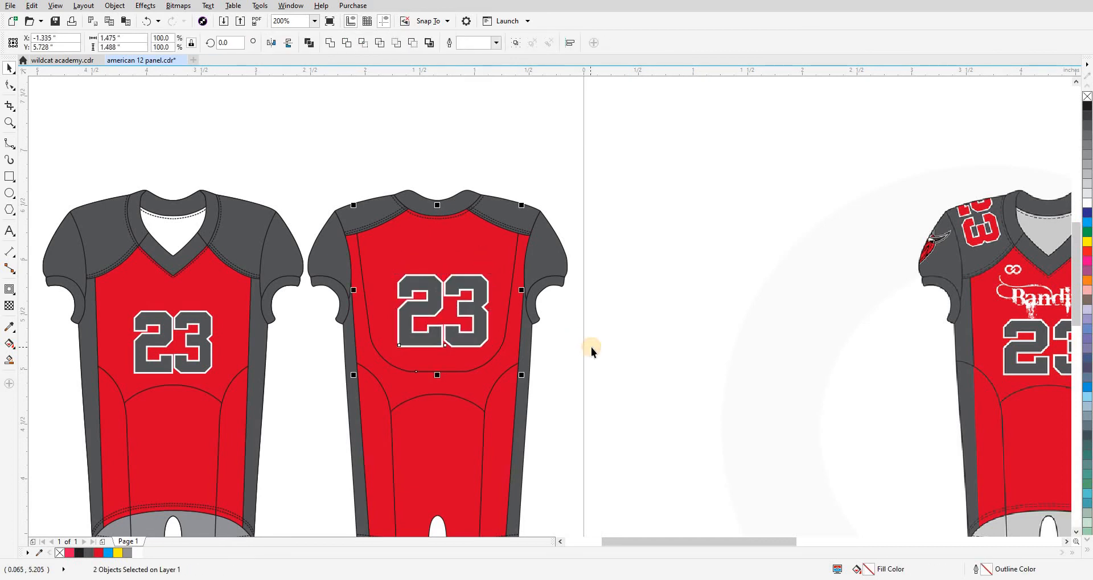
left_click(591, 347)
scroll(437, 329, "down", 2)
scroll(447, 324, "down", 1)
Duplicate the back number directly above itself and replace the copy's text with "NAME".
scroll(448, 322, "up", 4)
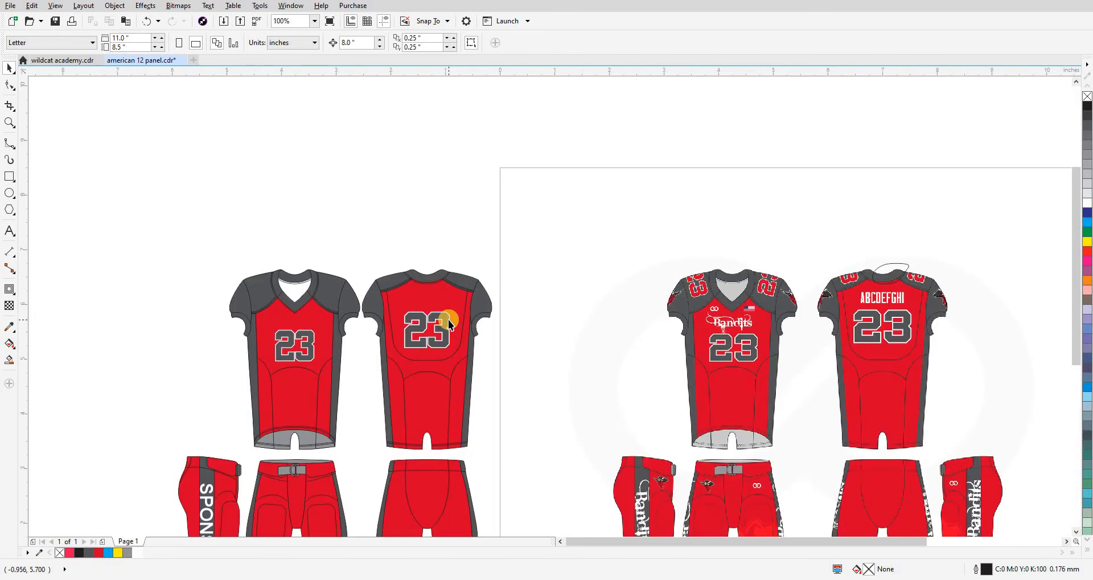
left_click(447, 325)
left_click_drag(442, 333, 439, 281)
double_click(440, 281)
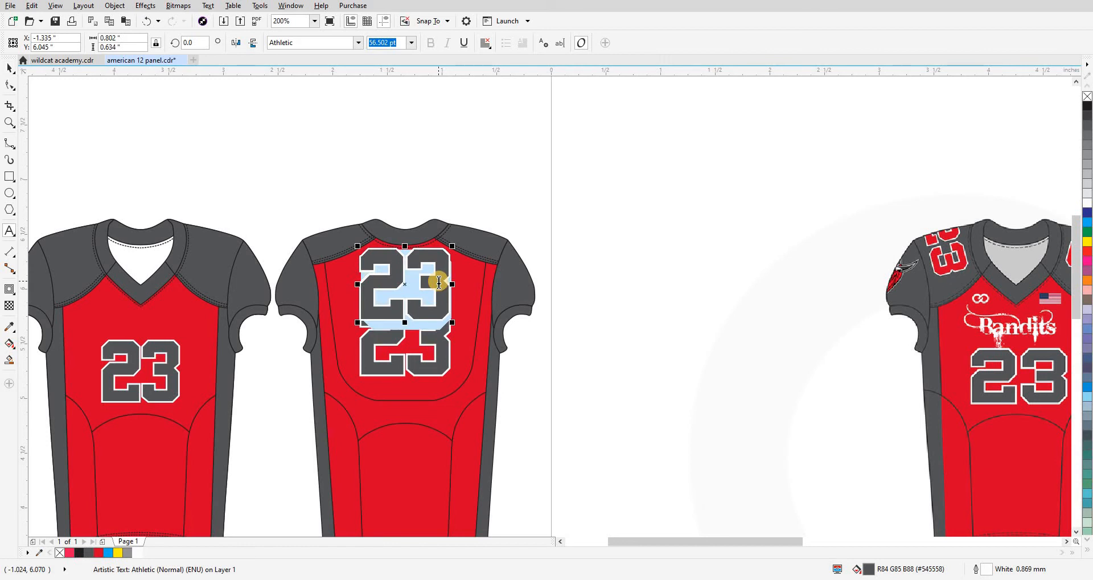
type("NAME")
key("ctrl+space")
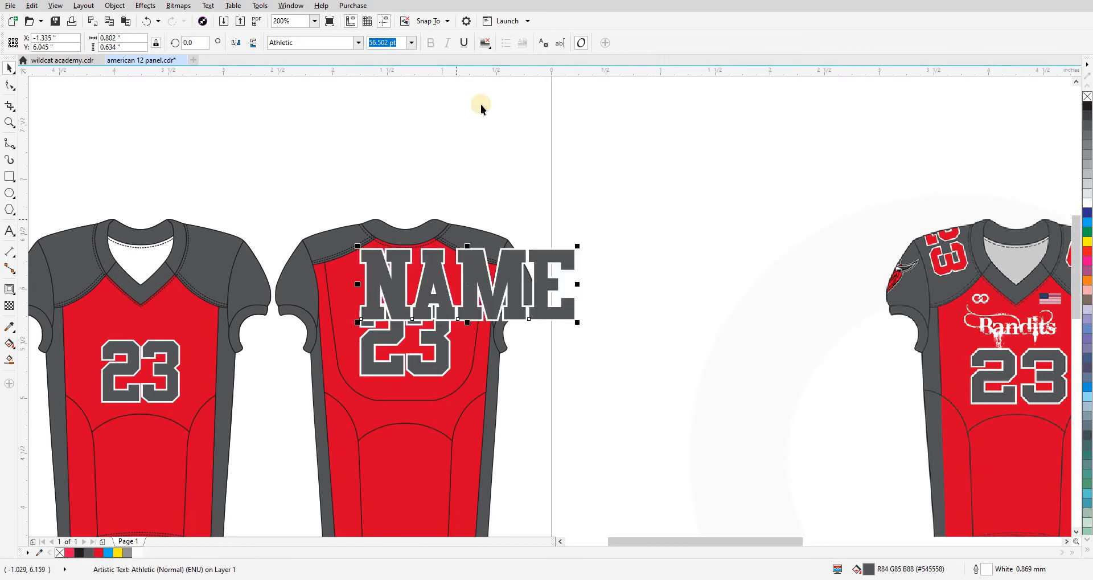
Centre-align the NAME text and shrink it to about 23.67 pt so it matches the width of the number below.
left_click(487, 46)
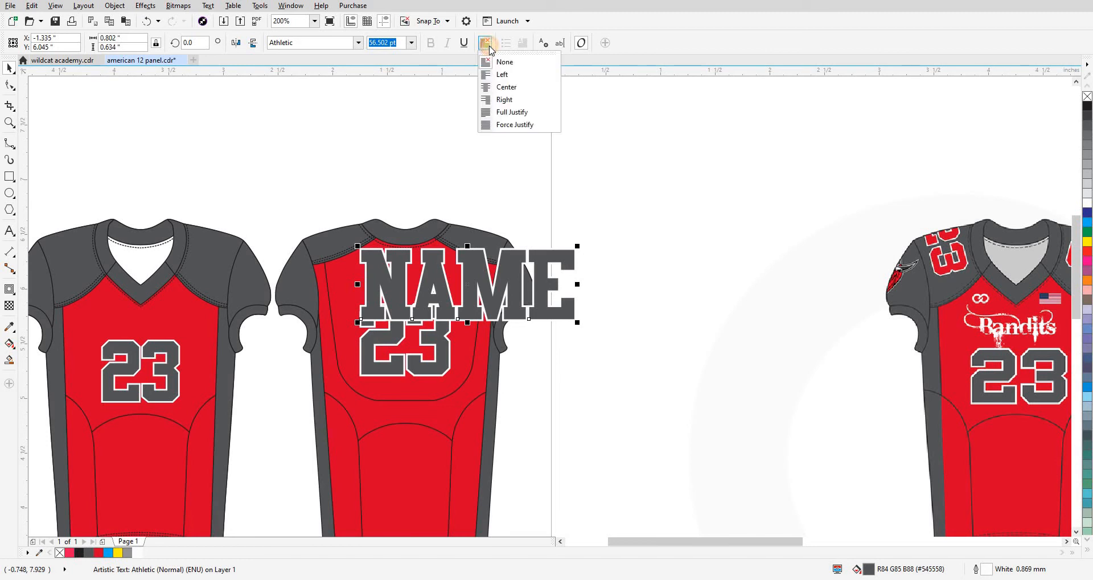
left_click(501, 87)
left_click_drag(577, 325, 458, 295)
left_click(468, 295, "shift")
left_click(413, 265)
scroll(412, 268, "up", 2)
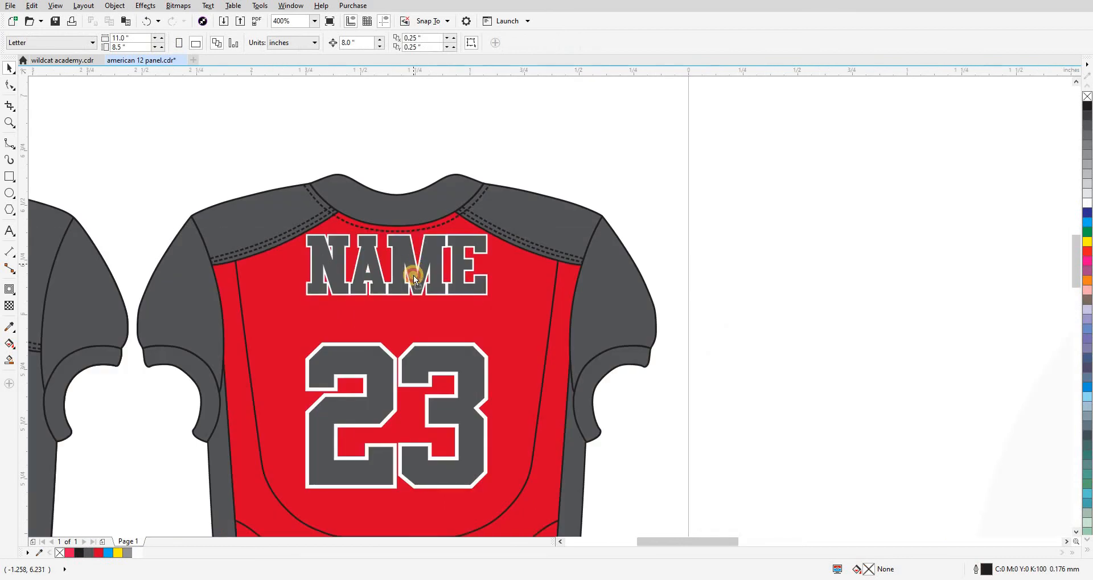
Bring NAME and the back number closer together, then enlarge both slightly and centre them horizontally on the back panel.
left_click(442, 345)
left_click(435, 307, "shift")
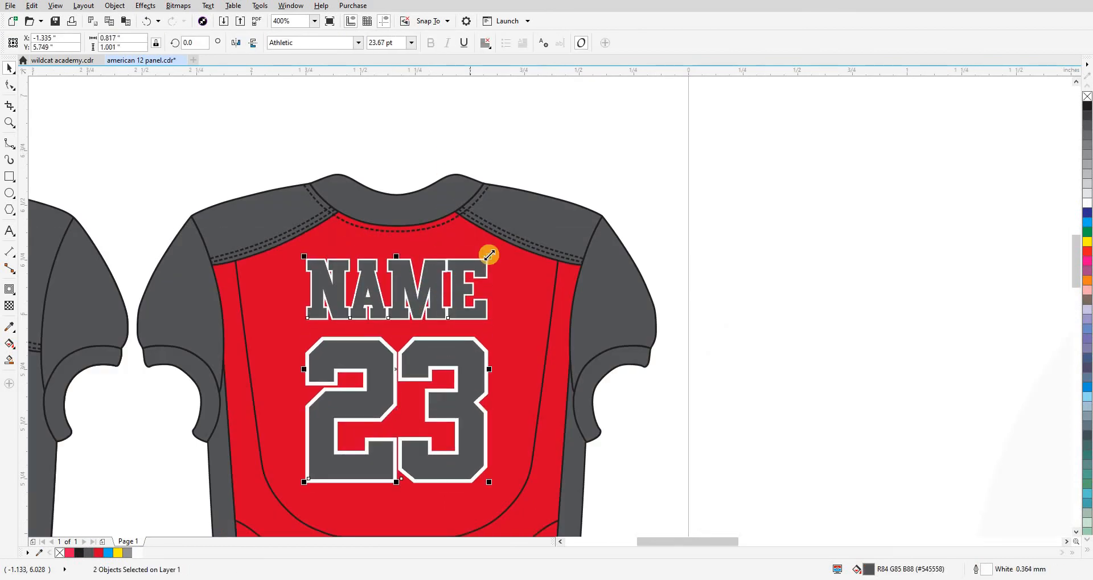
left_click_drag(494, 250, 501, 284)
left_click(496, 156)
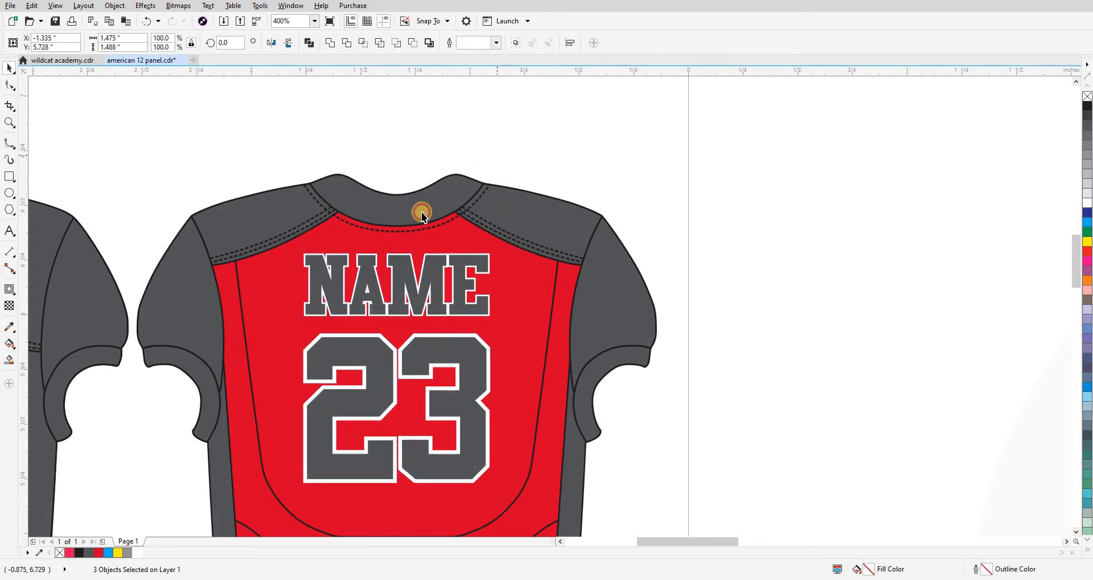
scroll(421, 212, "down", 3)
scroll(452, 278, "down", 2)
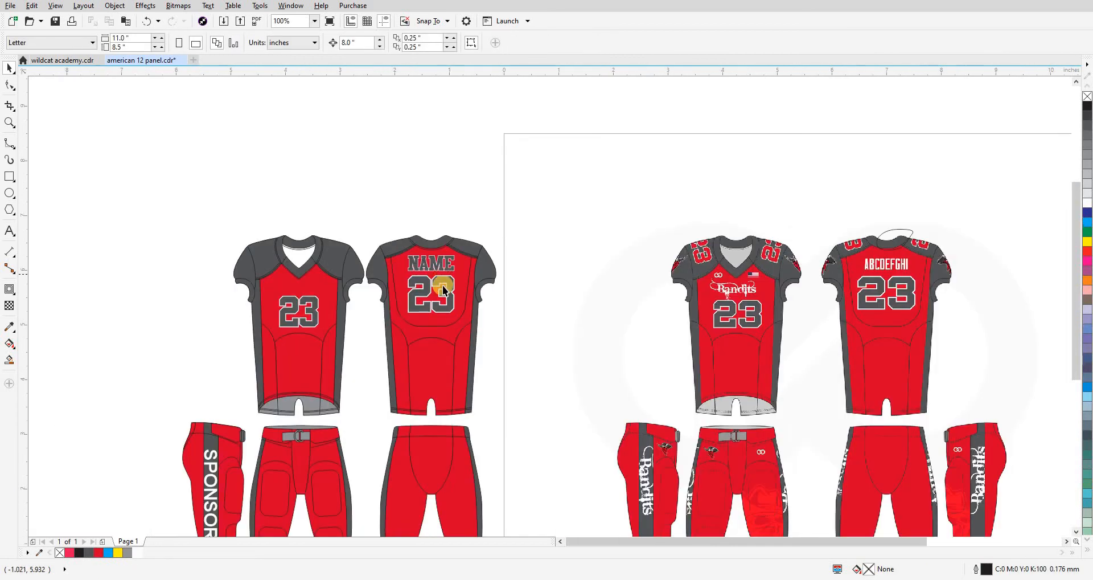
left_click(443, 286)
left_click(406, 180)
left_click(435, 281)
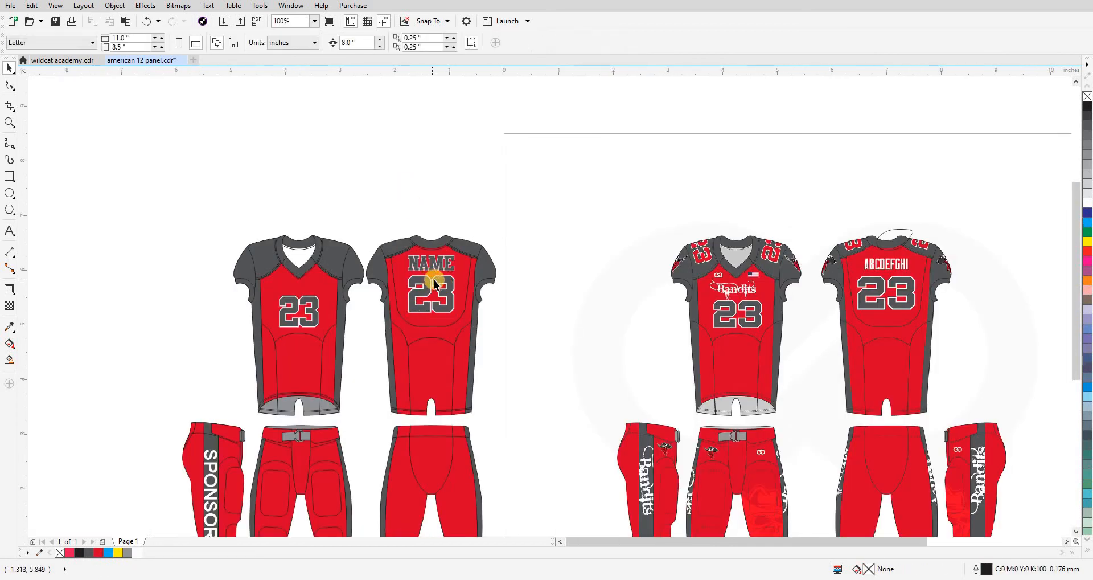
Examine the shoulder numbers on the reference jerseys and compare them with the template jerseys.
left_click(327, 315, "shift")
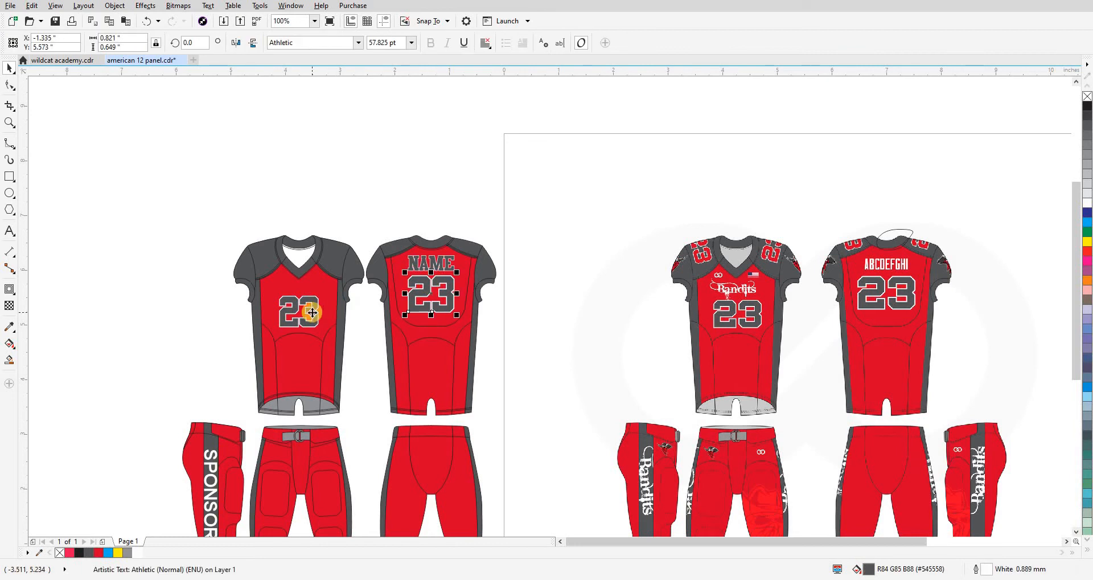
left_click(488, 46)
left_click(590, 307)
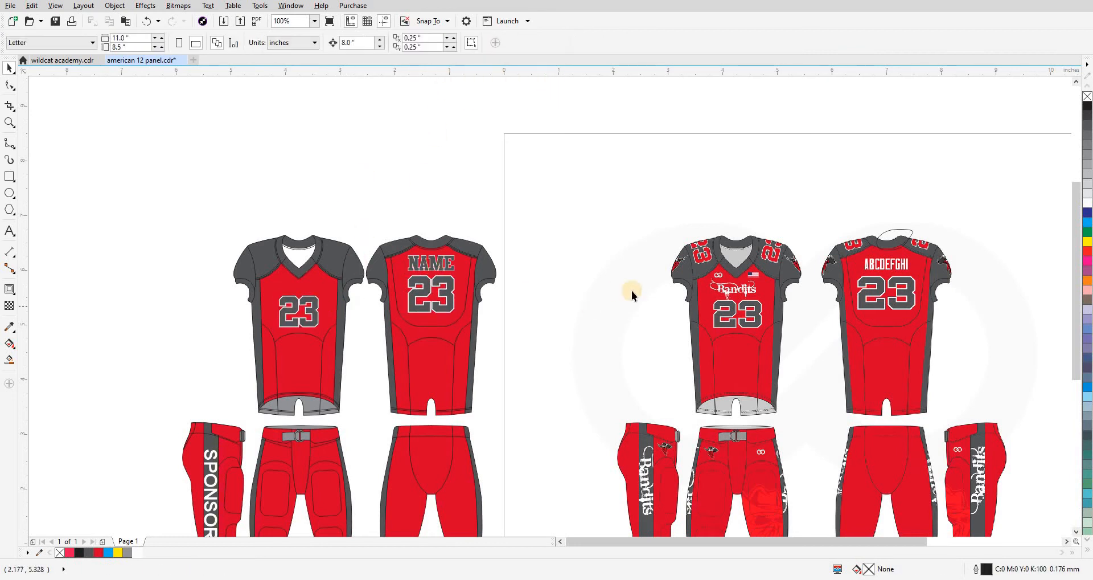
left_click(718, 298)
scroll(721, 288, "up", 1)
scroll(725, 287, "down", 1)
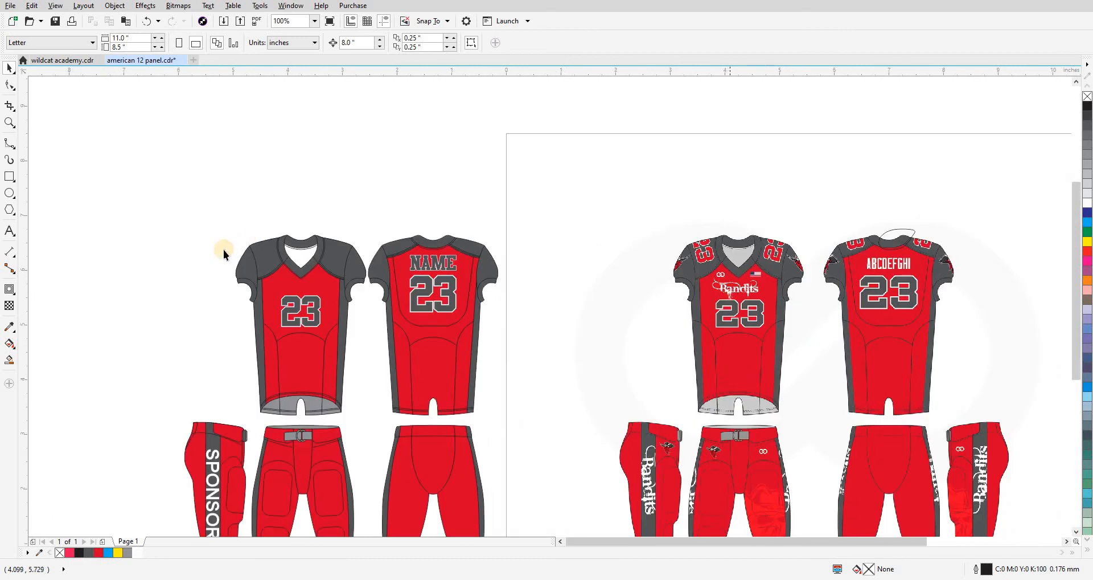
scroll(764, 277, "up", 1)
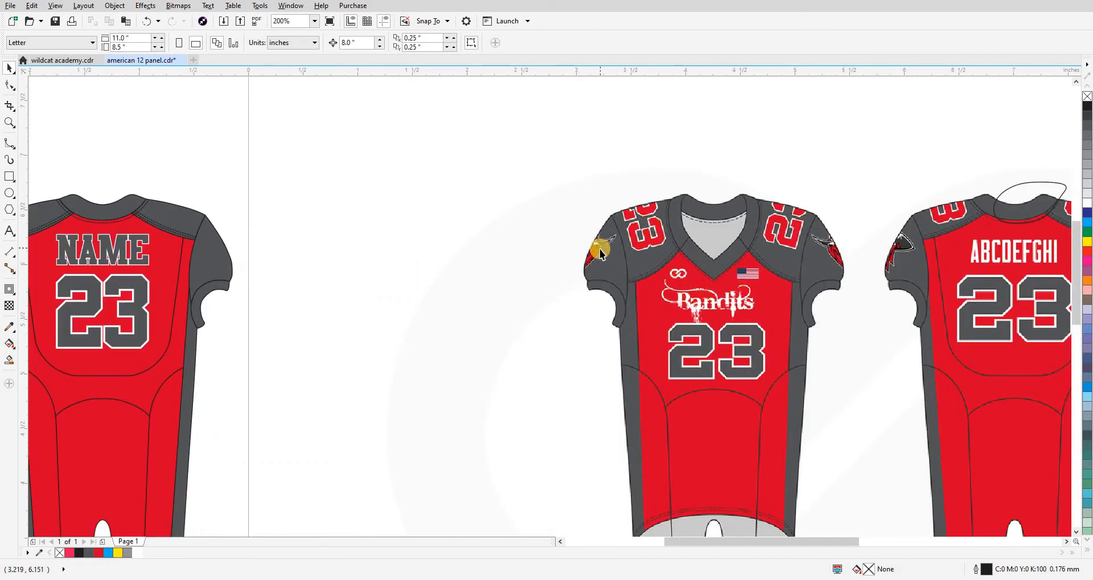
scroll(828, 244, "down", 1)
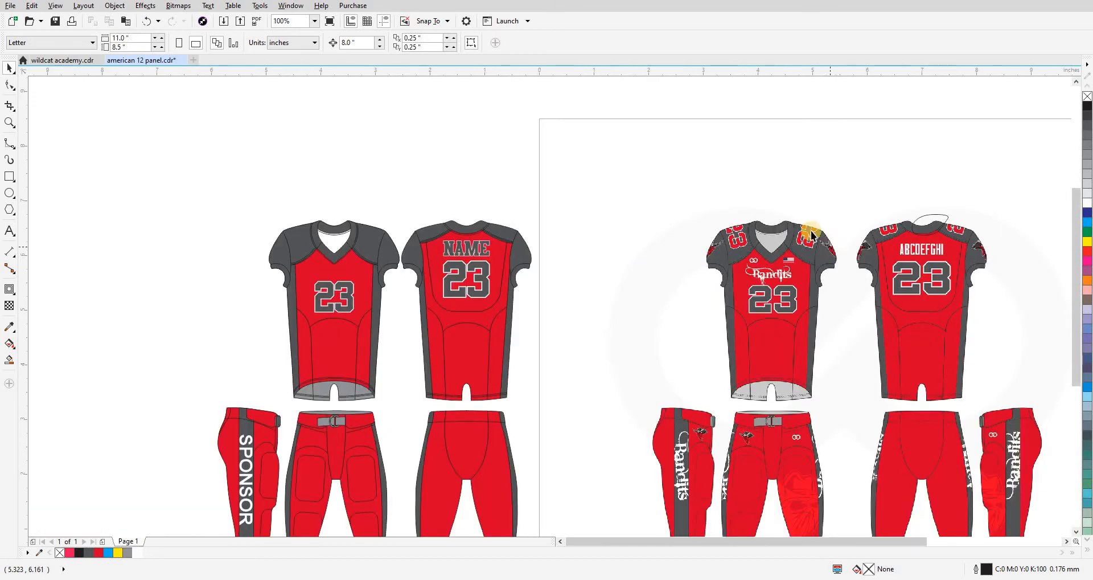
Duplicate the front chest number onto the front jersey's left shoulder and fill the copy with red.
left_click_drag(290, 203, 344, 191)
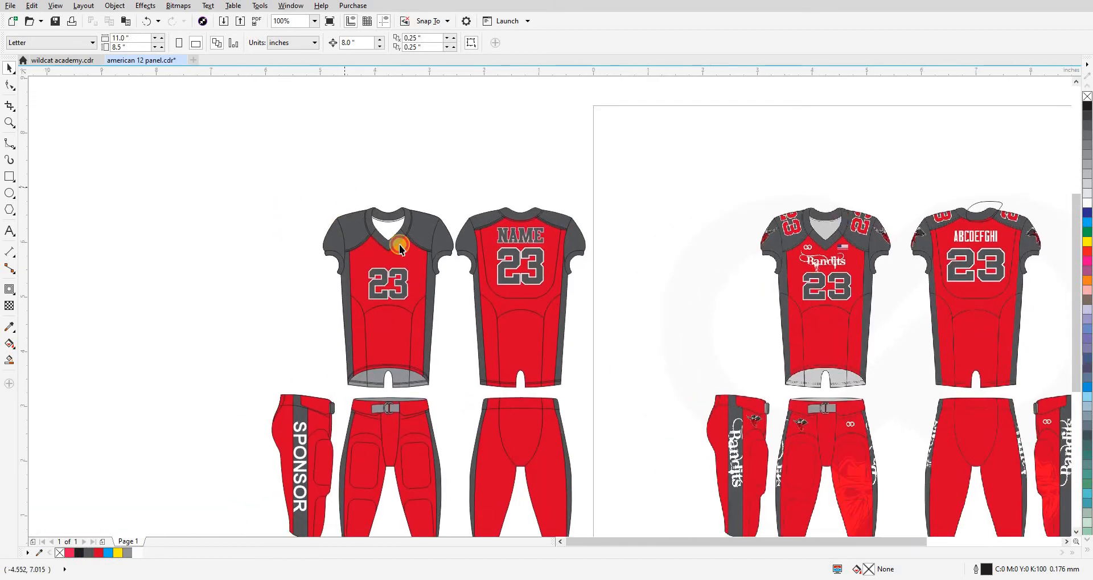
scroll(326, 240, "up", 1)
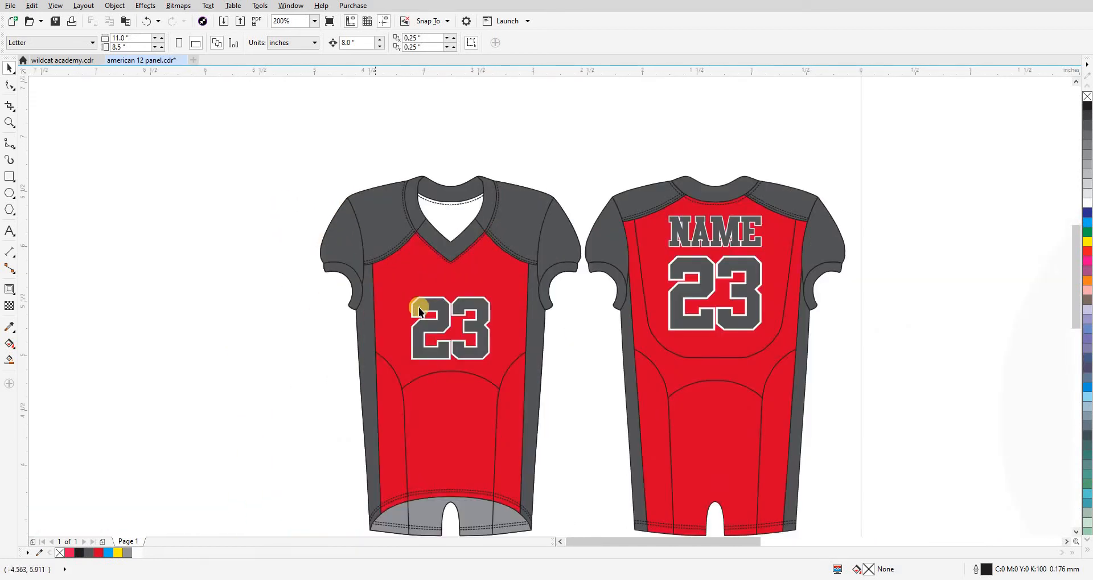
left_click(451, 312)
left_click_drag(451, 311, 367, 189)
right_click(367, 190)
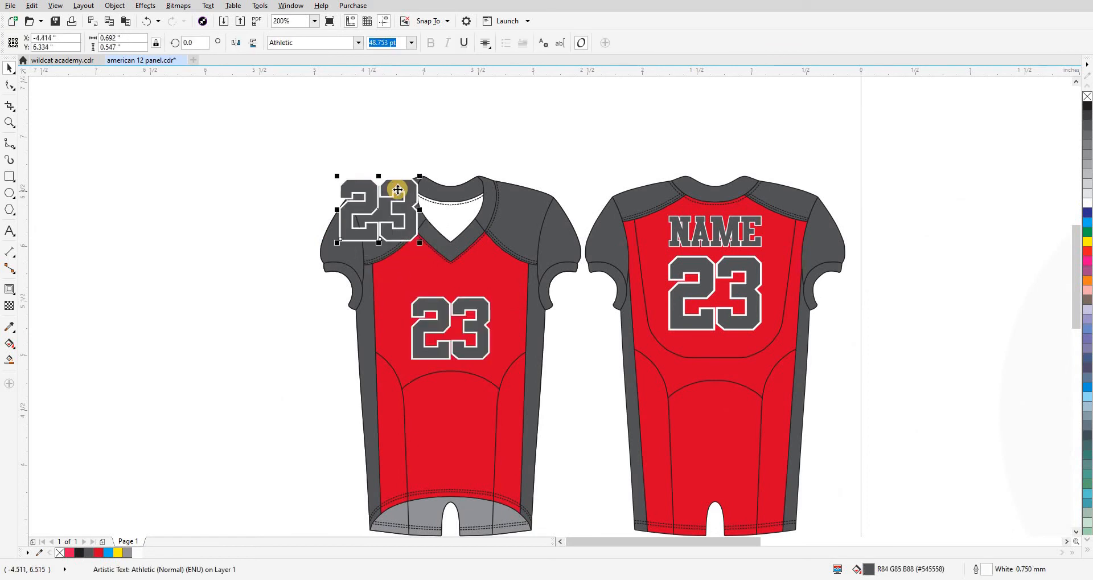
left_click(98, 553)
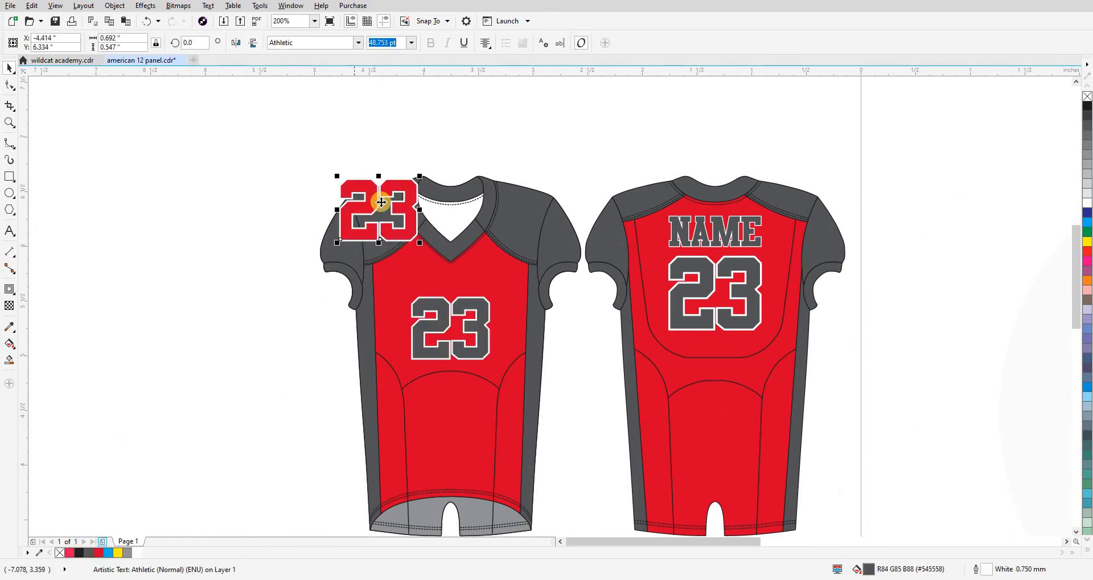
Rotate the red shoulder number to 285 degrees and shrink it to about 28.1 pt over the left shoulder.
scroll(392, 193, "up", 1)
left_click(437, 167)
left_click_drag(445, 162, 444, 288)
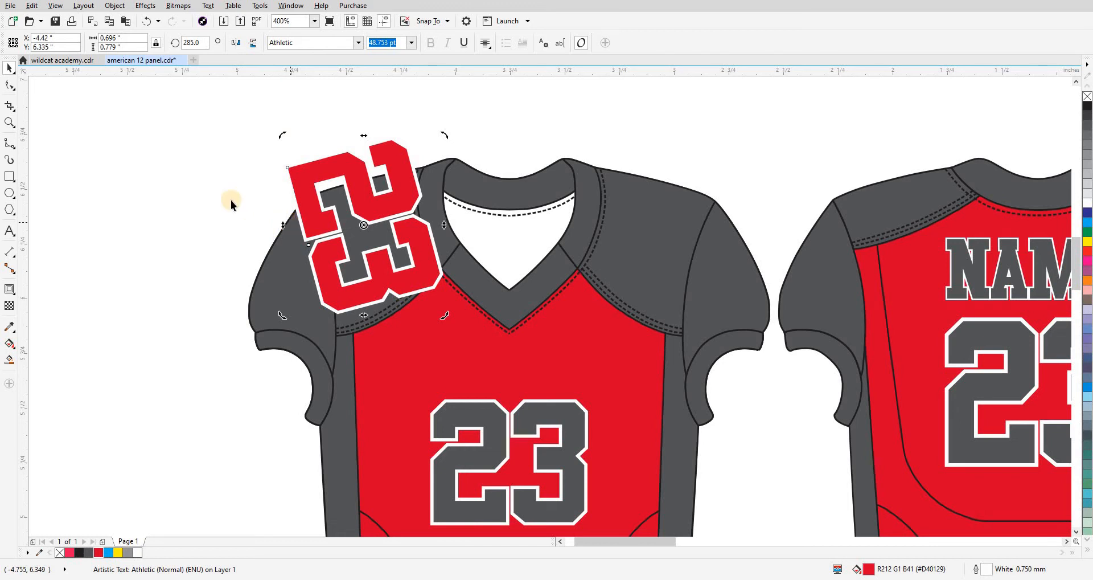
left_click_drag(299, 169, 384, 194)
PowerClip the red number inside the front jersey's left shoulder panel.
key("alt+c")
key("w")
key("p")
left_click(381, 264)
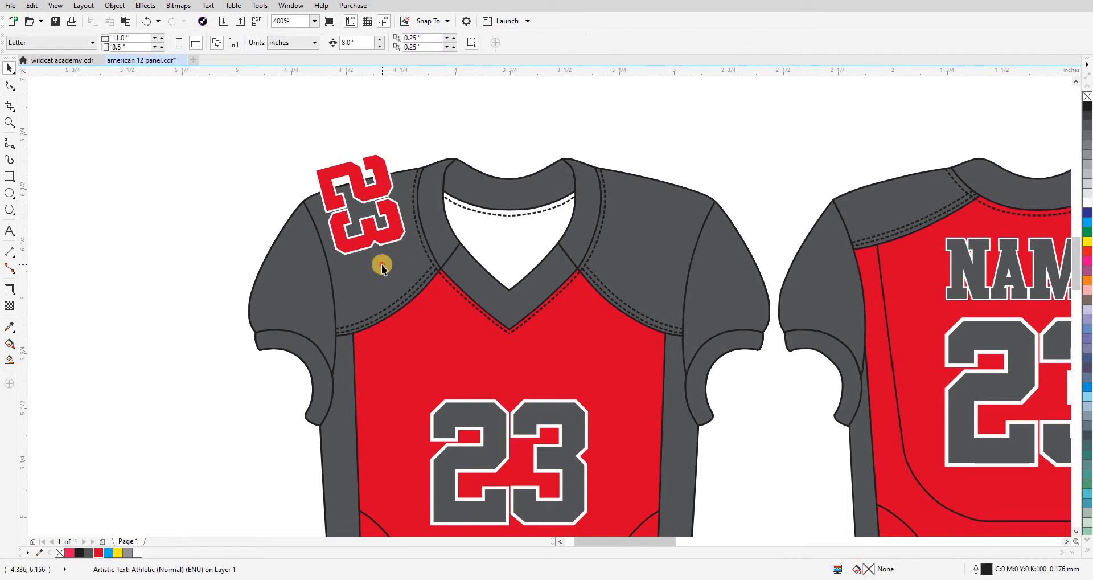
left_click(248, 243)
scroll(248, 241, "down", 2)
scroll(293, 244, "down", 2)
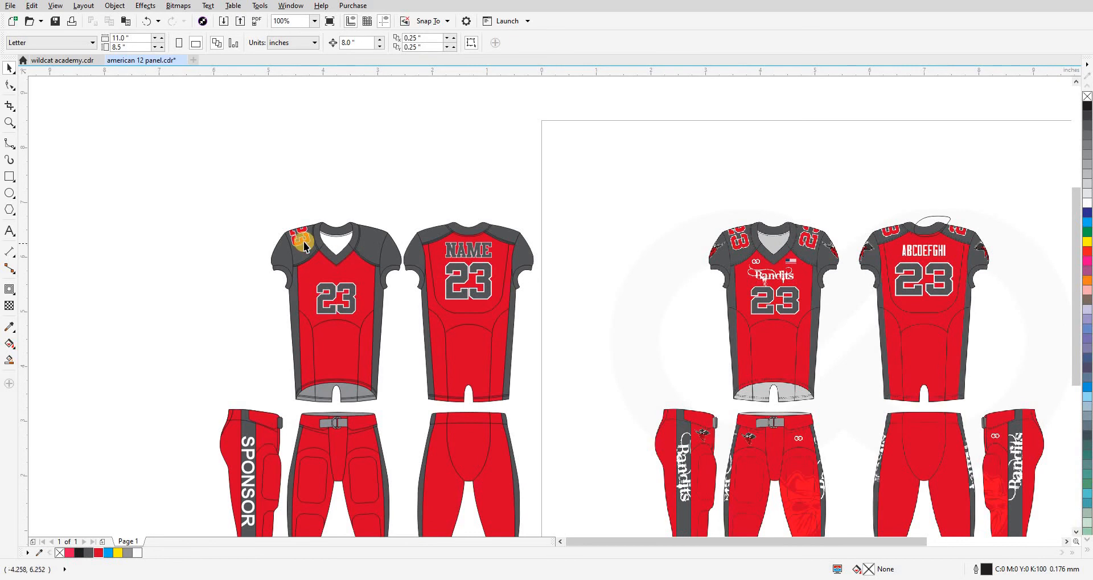
Copy the clipped left-shoulder number out of its panel and place the copy over the front jersey's right shoulder.
scroll(305, 242, "up", 2)
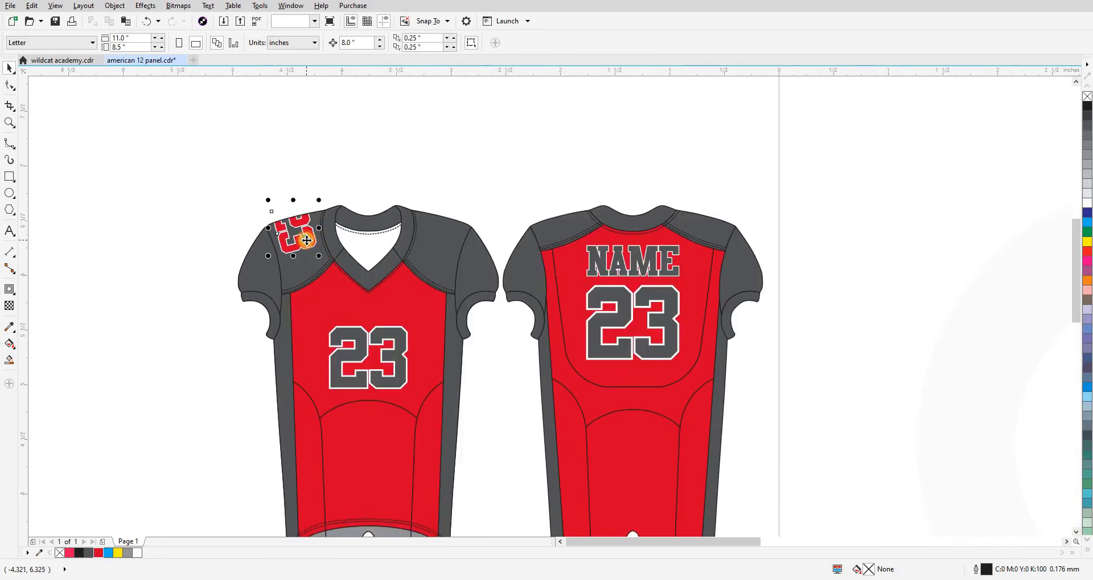
left_click(306, 239, "ctrl")
key("ctrl+x")
key("ctrl+v")
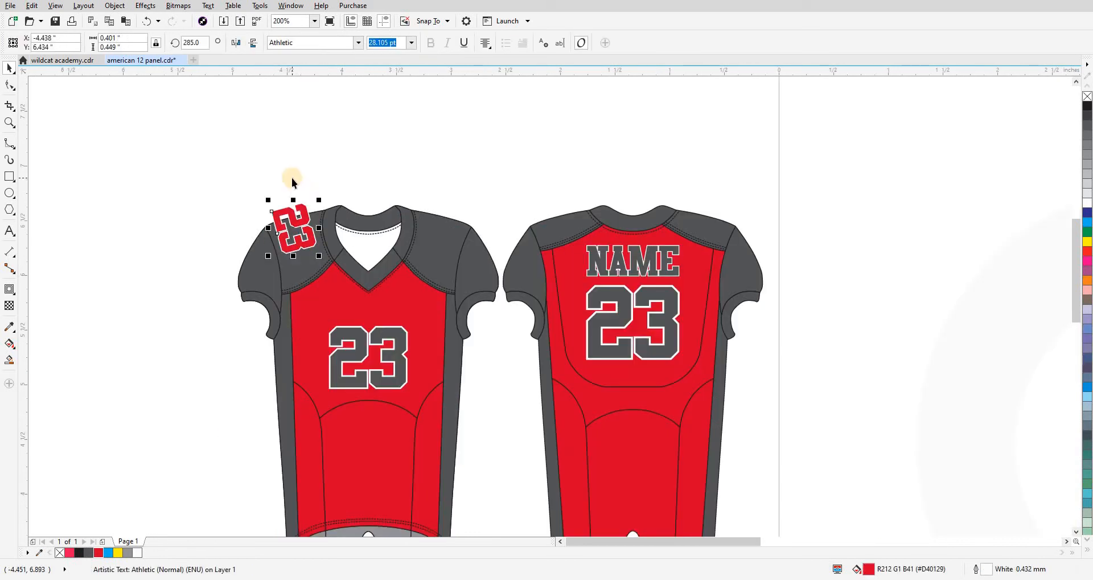
key("Escape")
scroll(270, 194, "down", 2)
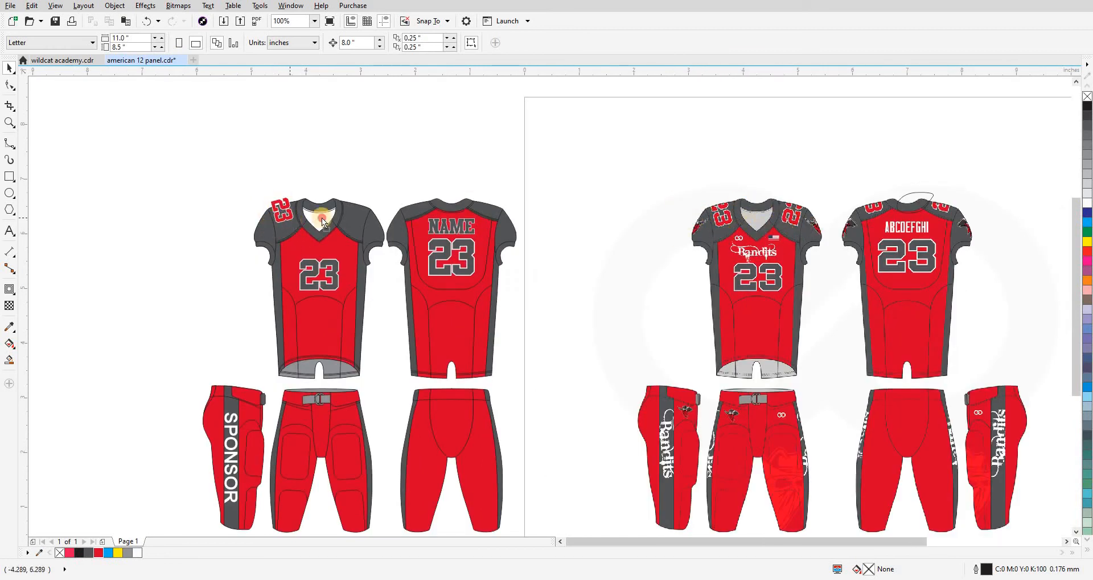
left_click_drag(292, 224, 354, 210)
scroll(354, 214, "up", 3)
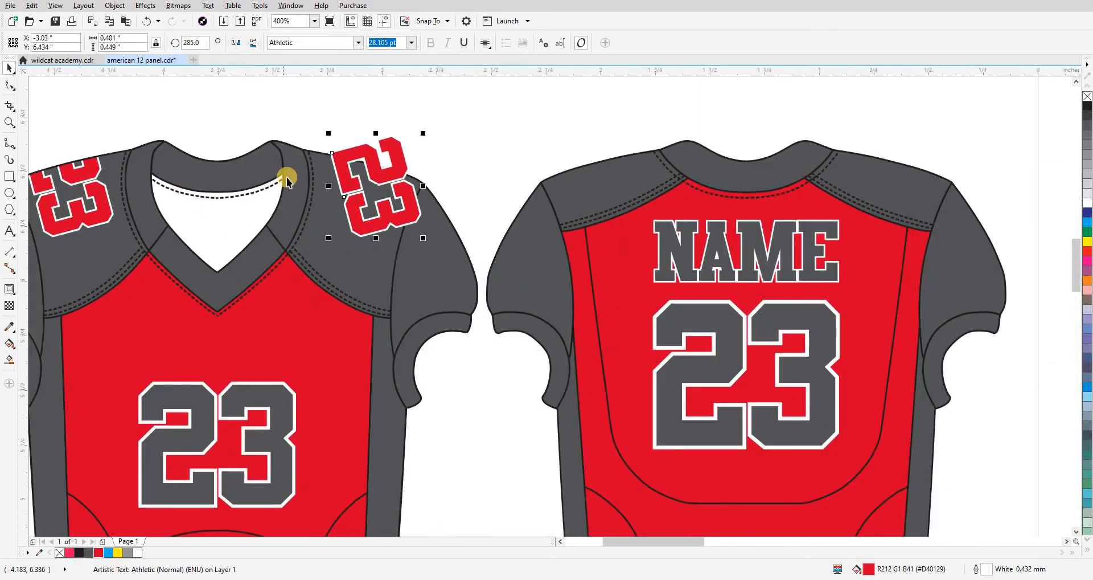
Try rotating the right-shoulder copy to 60 degrees, then undo the rotation and delete the copy.
left_click(355, 219)
left_click_drag(430, 246, 453, 179)
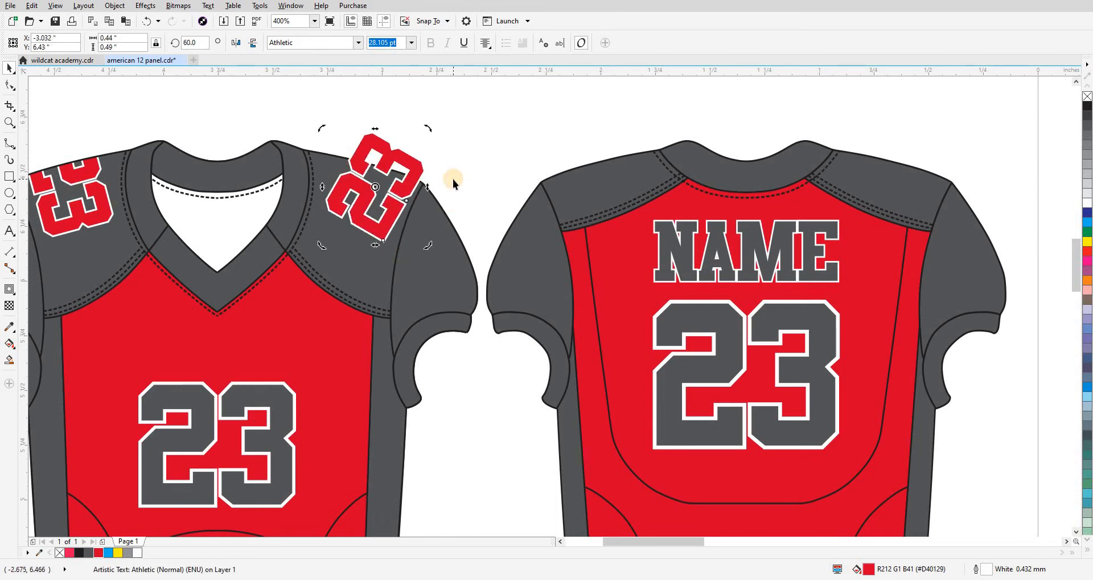
left_click(319, 121)
scroll(422, 165, "left", 2)
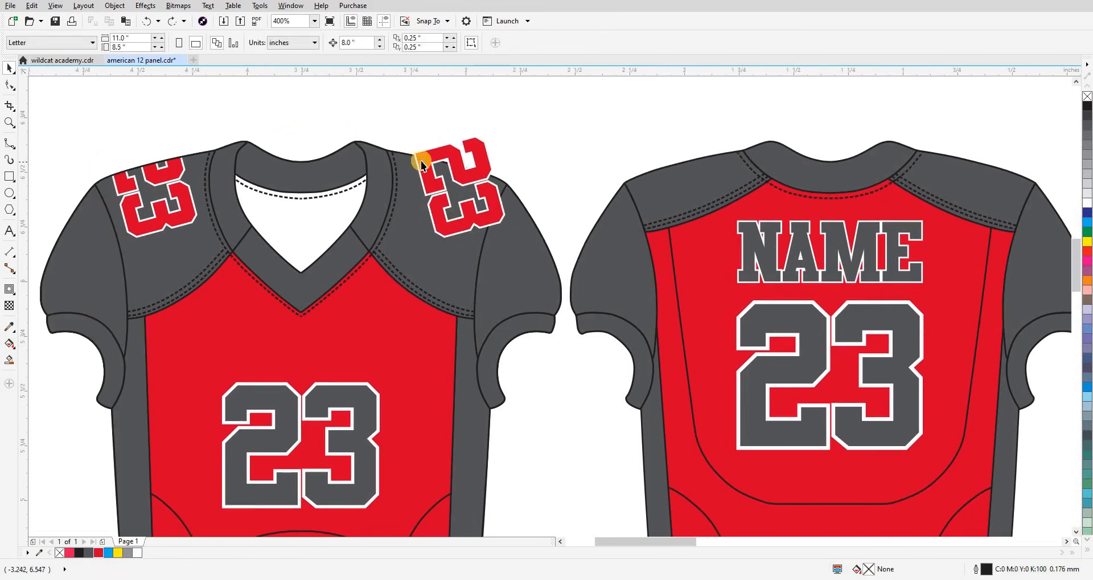
left_click(422, 166)
key("Delete")
Duplicate the clipped left-shoulder number onto the front jersey's right shoulder and rotate the copy to 75 degrees.
left_click(184, 198)
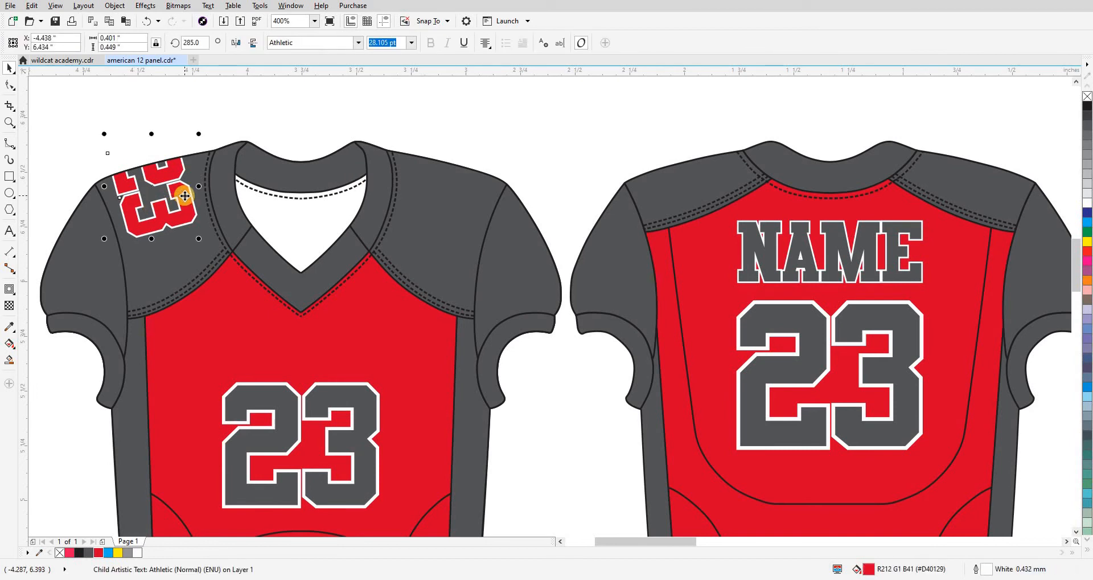
left_click_drag(185, 196, 482, 190)
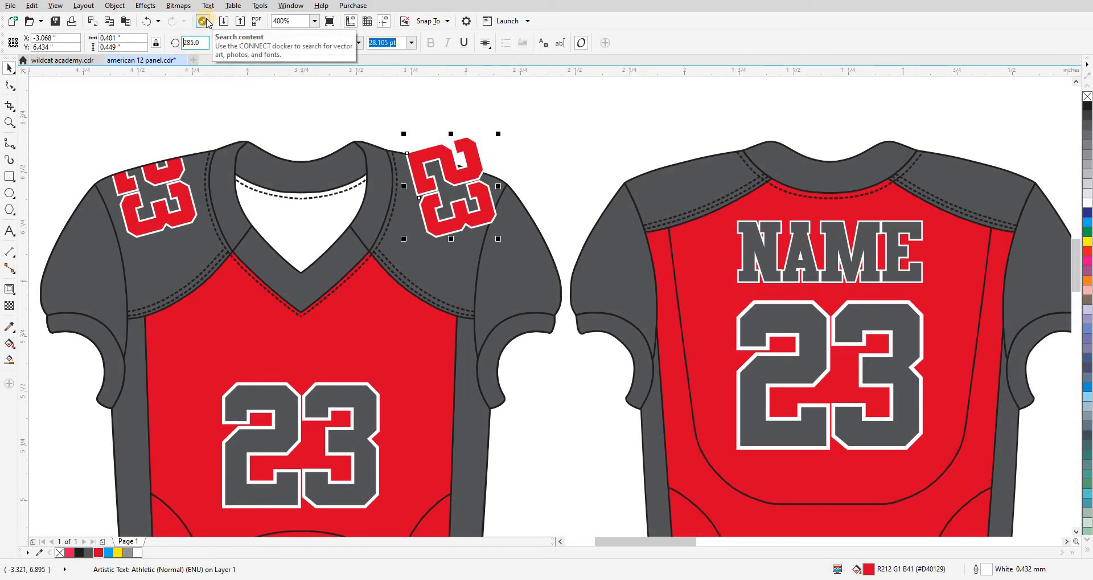
key("Return")
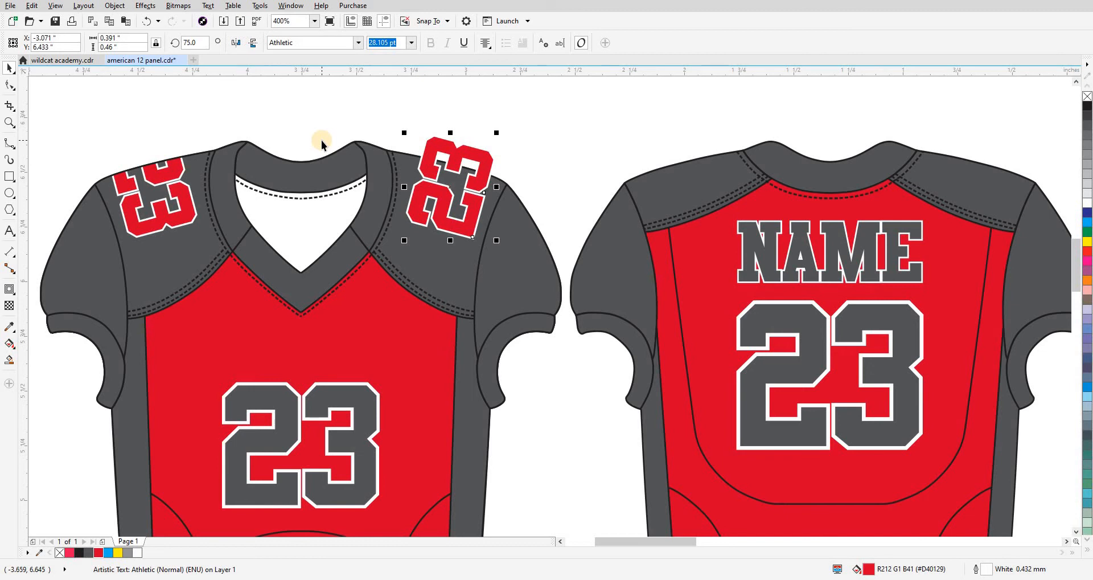
PowerClip the rotated number inside the front jersey's right shoulder panel and nudge it slightly toward the collar.
key("ctrl+shift+p")
left_click(434, 254)
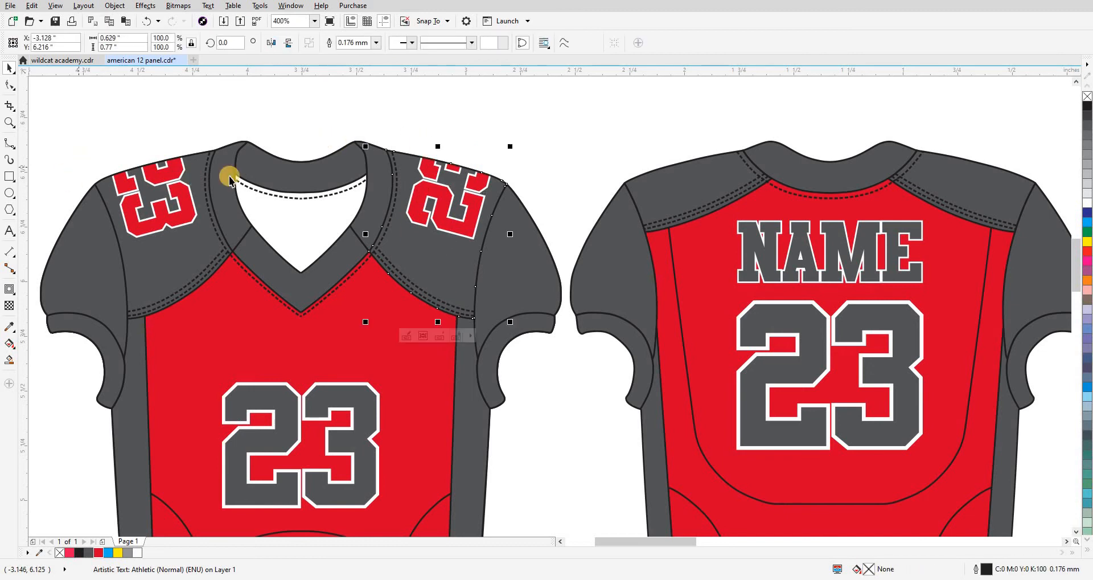
scroll(199, 207, "down", 1)
left_click(296, 150)
scroll(316, 183, "up", 1)
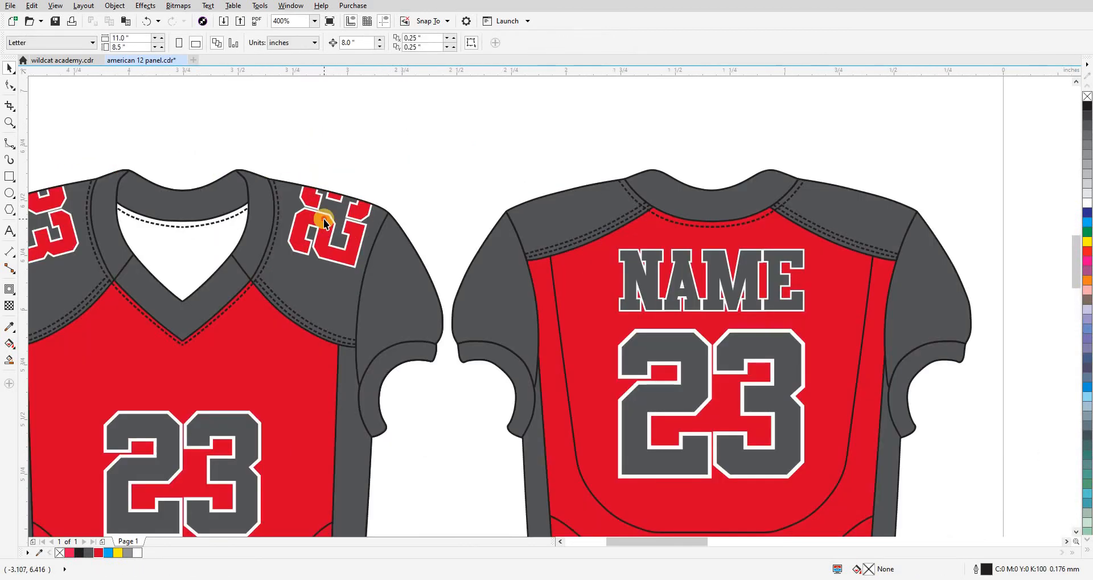
left_click(324, 218, "ctrl")
left_click_drag(324, 219, 322, 224)
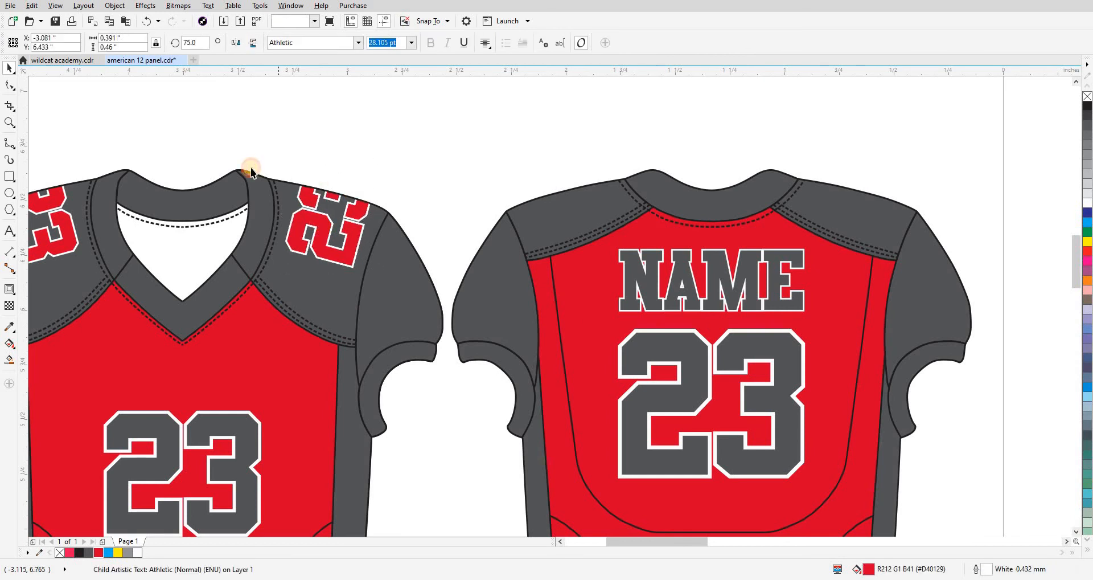
key("Escape")
scroll(251, 168, "down", 1)
scroll(332, 179, "down", 1)
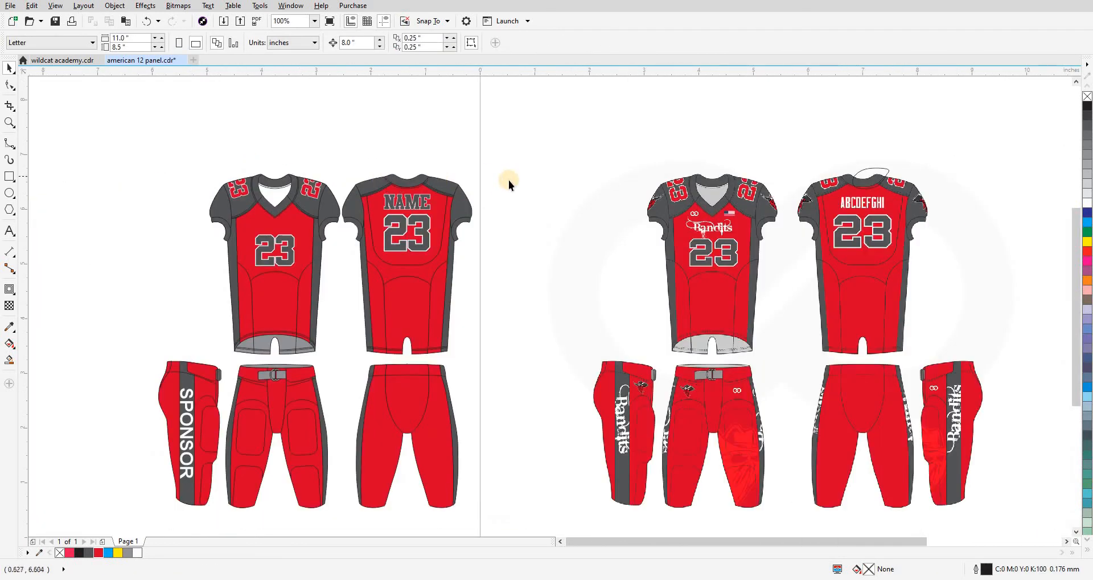
Duplicate the front left-shoulder number onto the back jersey's left shoulder and PowerClip it inside that panel.
scroll(319, 199, "up", 1)
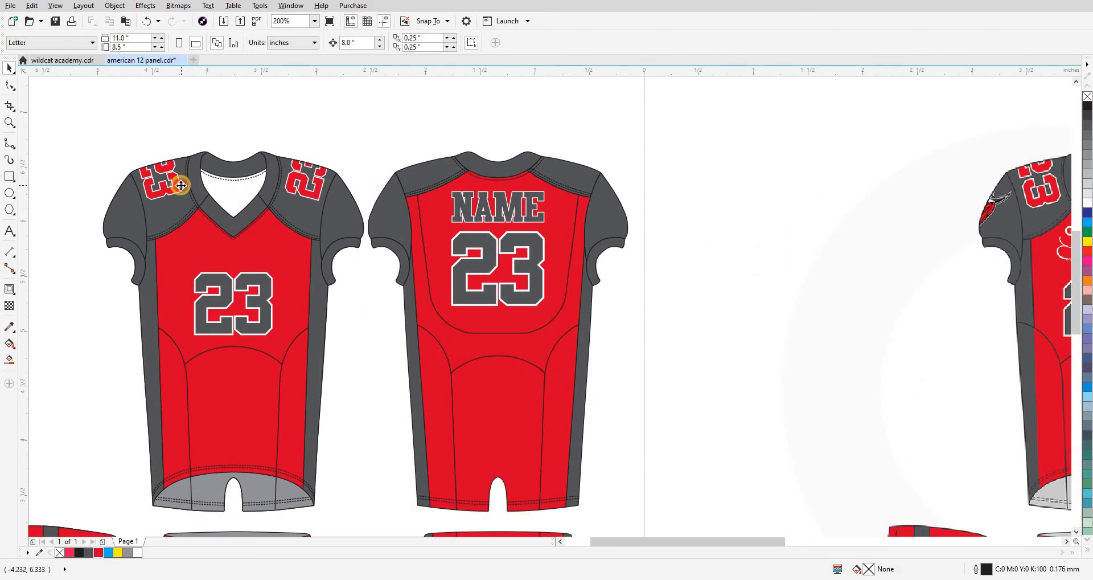
left_click(180, 185, "ctrl")
left_click_drag(180, 186, 439, 170)
scroll(439, 169, "up", 2)
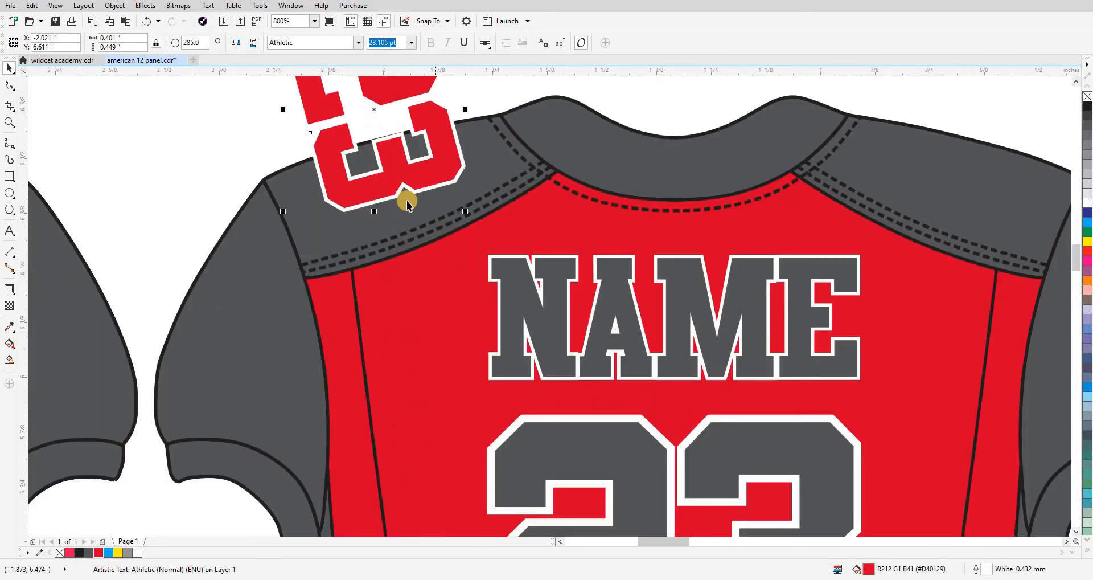
key("alt+p")
left_click(400, 208)
scroll(401, 210, "down", 1)
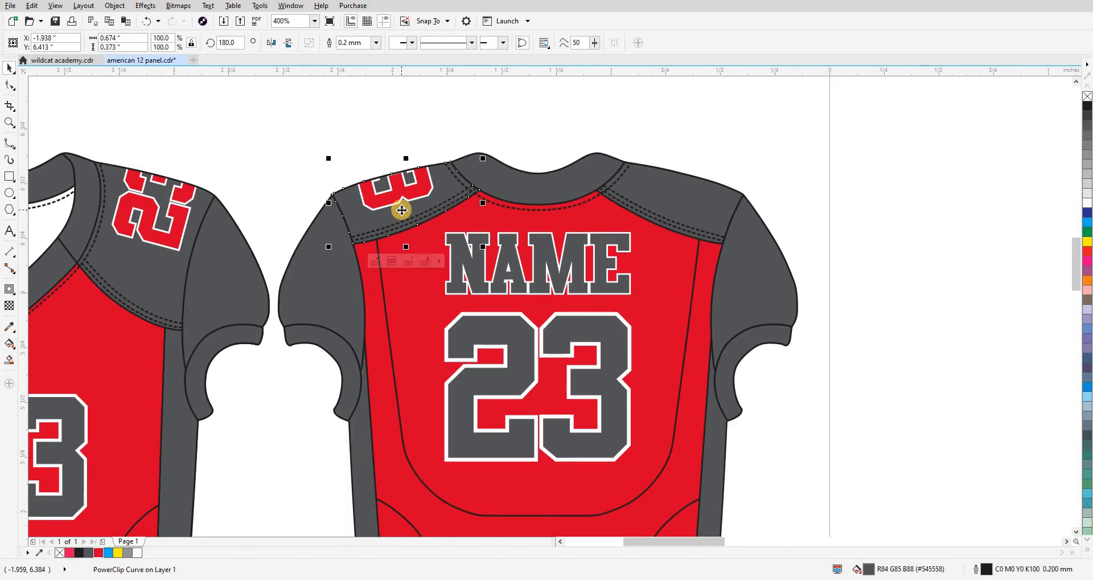
Duplicate the front right-shoulder number onto the back jersey's right shoulder and PowerClip it inside that panel.
left_click(177, 230, "ctrl")
left_click_drag(665, 206, 691, 201)
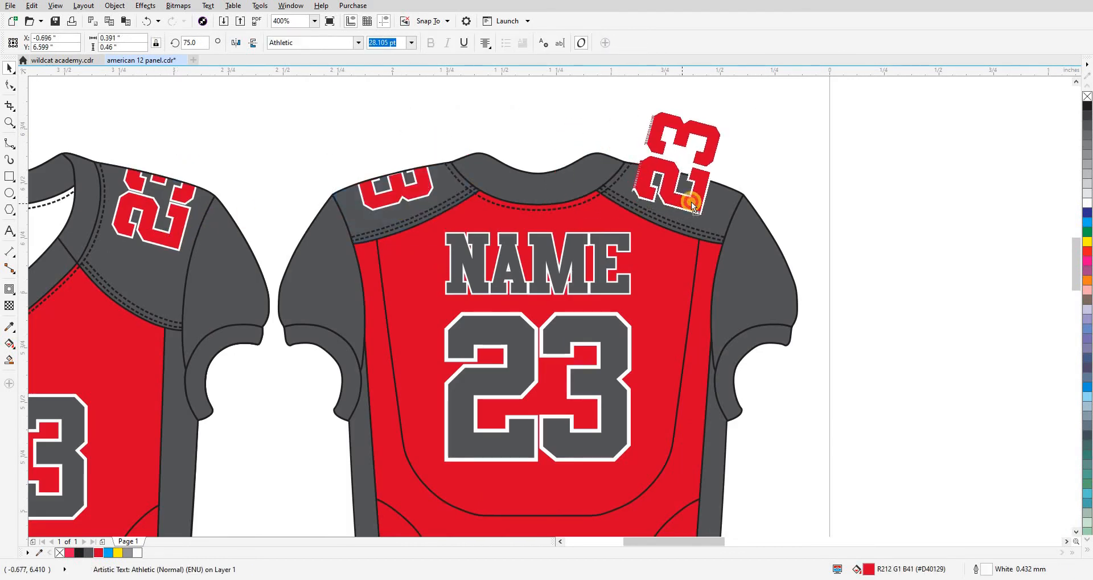
key("Escape")
left_click(678, 212)
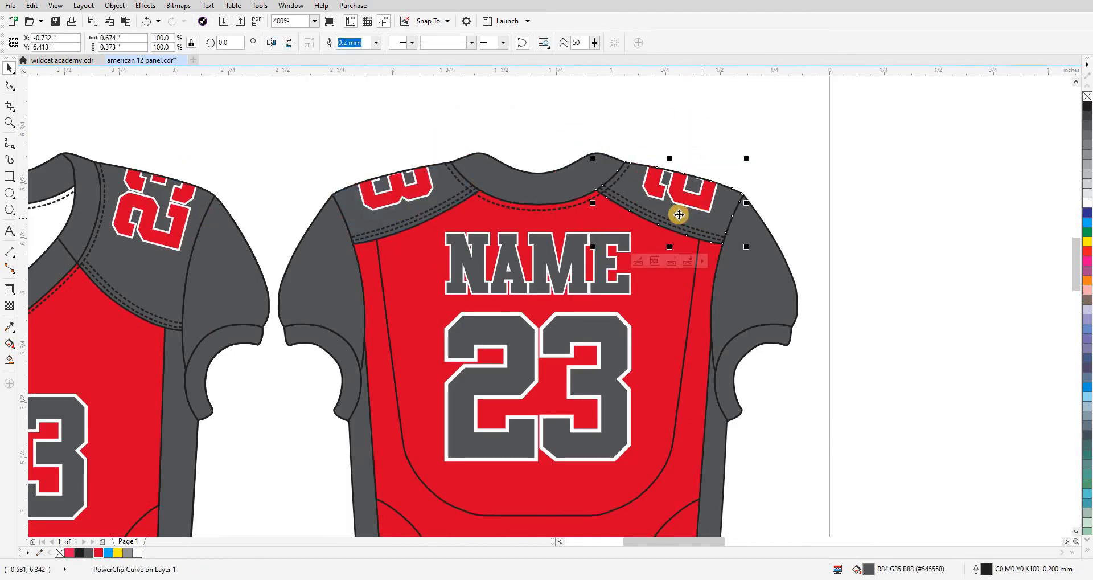
scroll(678, 212, "down", 4)
left_click(453, 107)
Add the artistic text "LOGO" in 24 pt Arial between the front and back pants at waistband height.
scroll(709, 376, "right", 3)
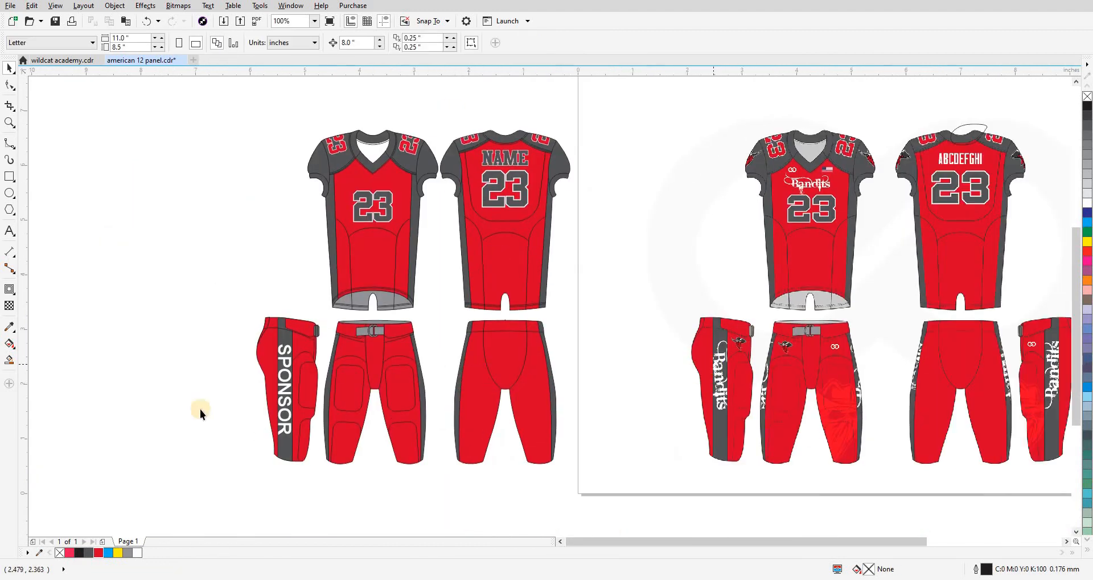
scroll(281, 382, "up", 1)
scroll(289, 356, "down", 1)
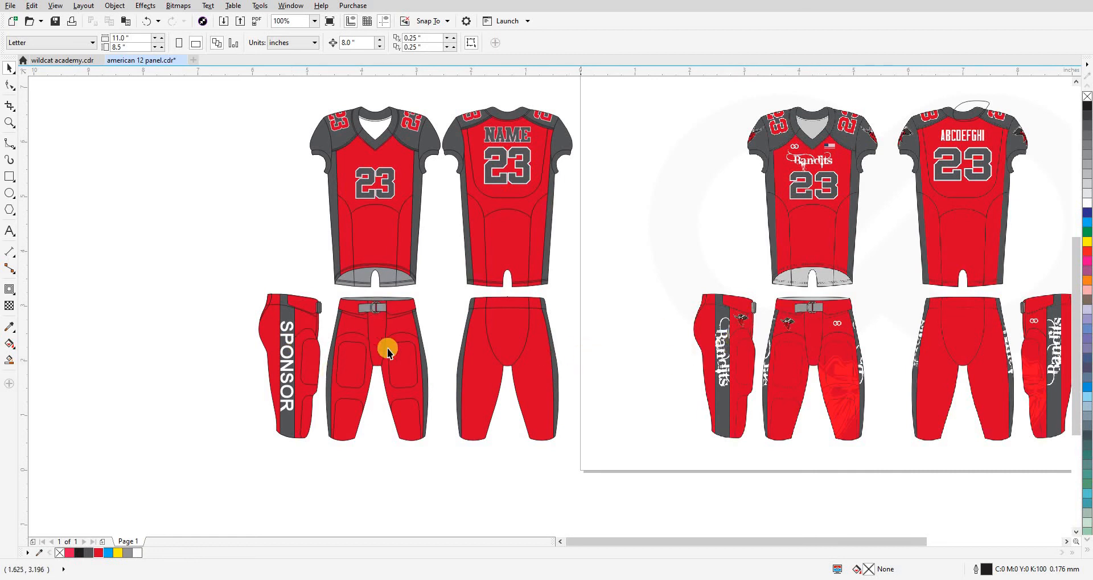
scroll(399, 330, "up", 2)
scroll(396, 308, "down", 1)
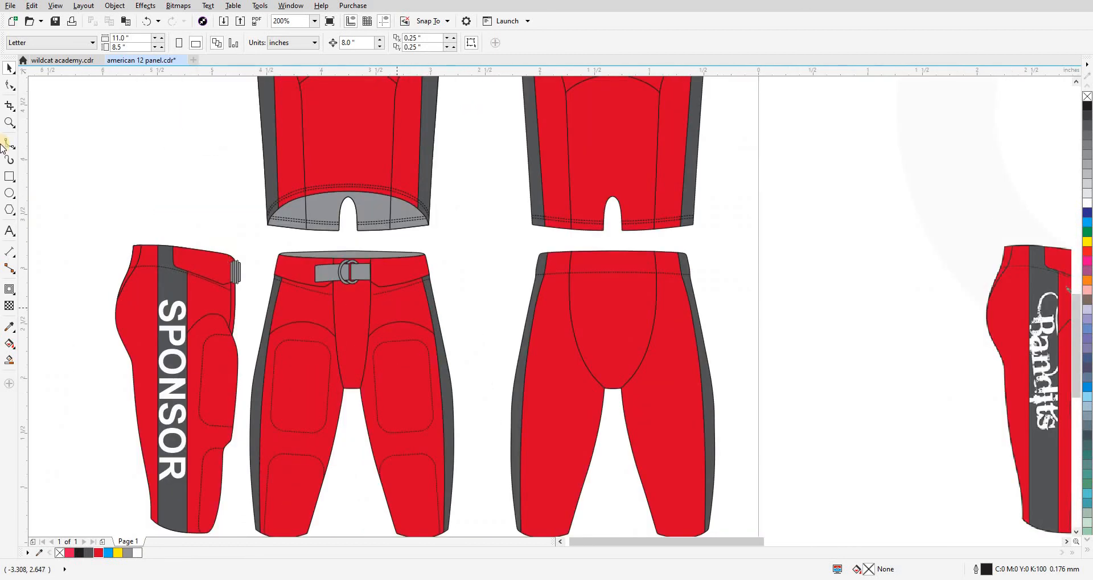
left_click(10, 231)
left_click(446, 285)
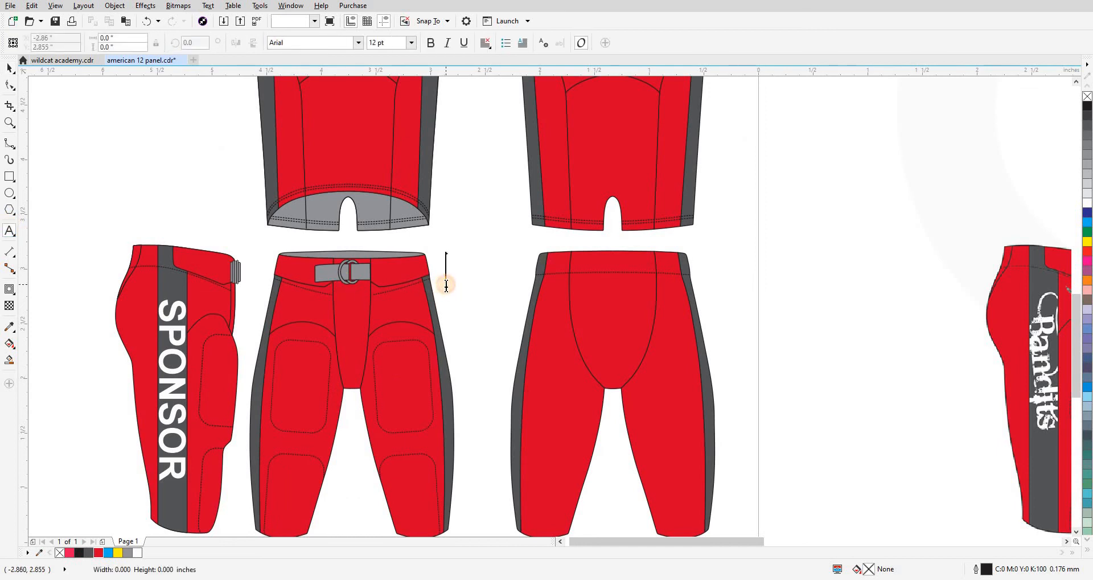
type("LOGO")
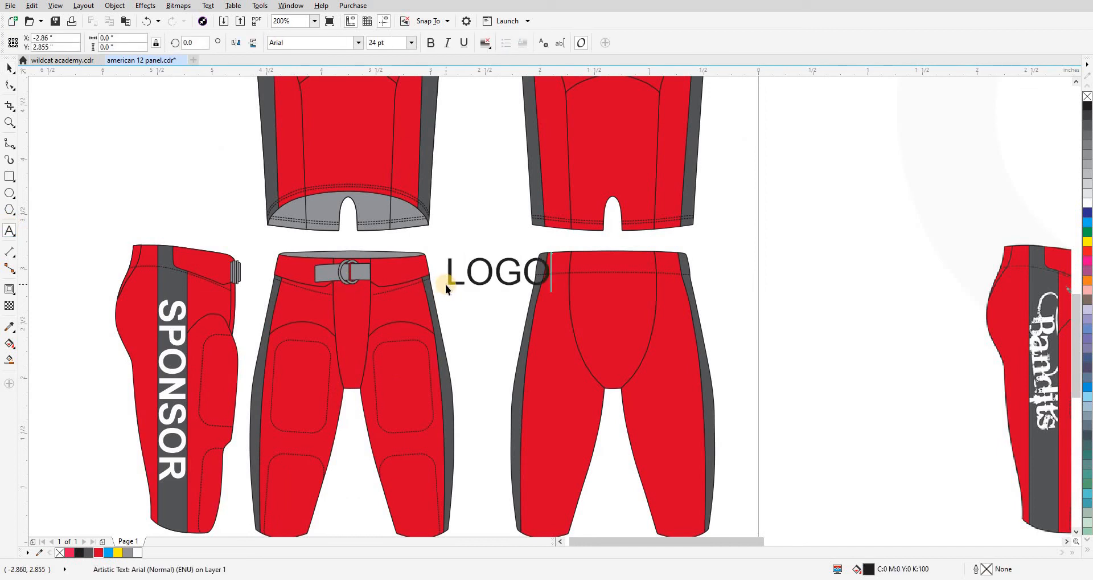
Make the LOGO text bold and center-align it.
left_click(430, 44)
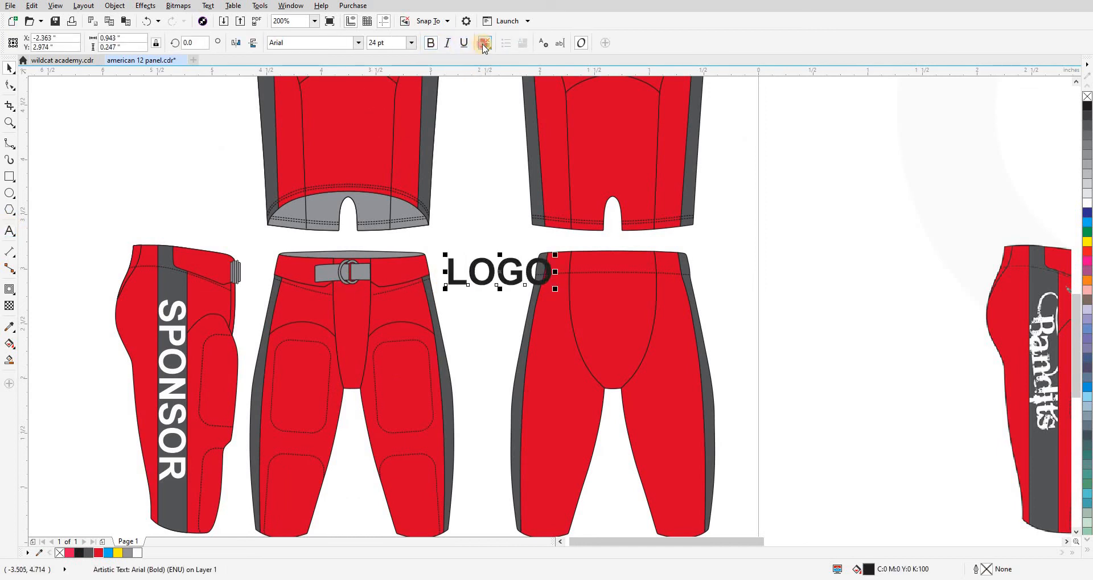
left_click(483, 44)
left_click(506, 87)
Fill the LOGO text white and scale it to about 0.38 in wide above the front pants' right-hand thigh pad.
left_click_drag(474, 256, 396, 293)
left_click(137, 552)
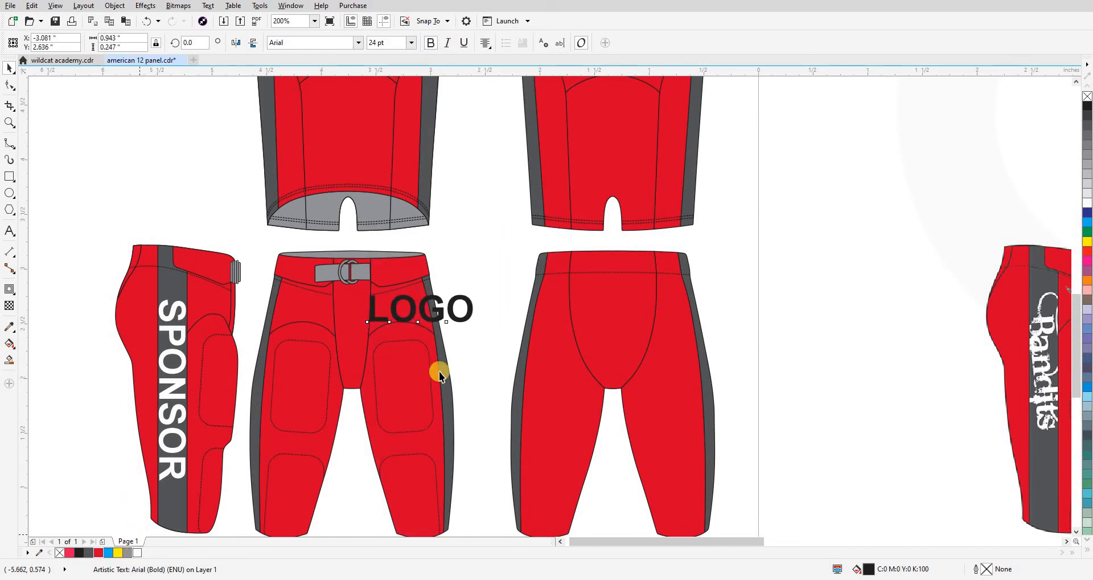
scroll(495, 329, "up", 2)
left_click_drag(496, 314, 344, 276)
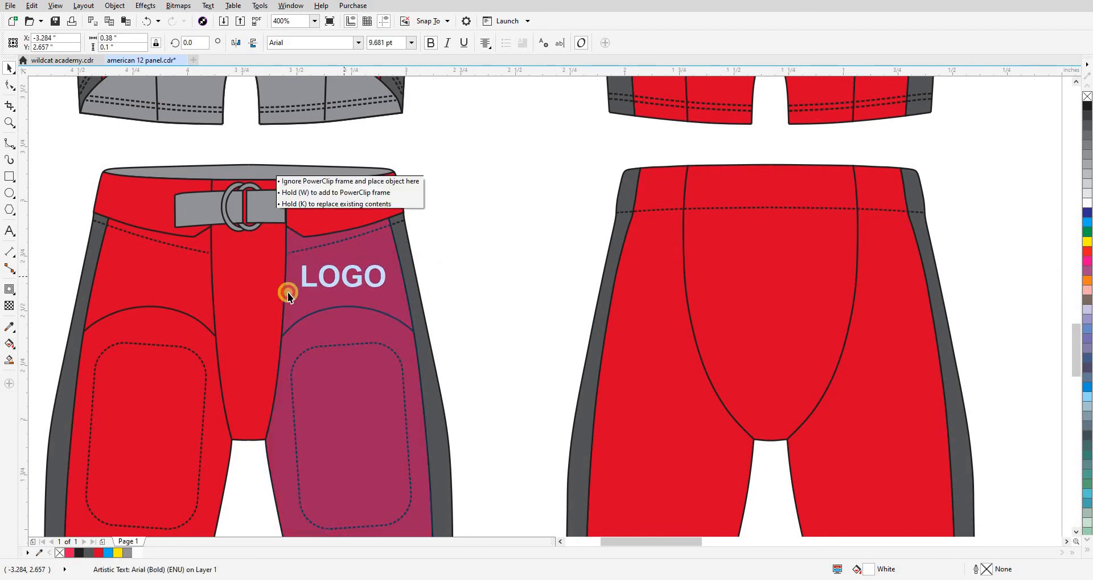
Duplicate the LOGO text and place the copy above the front pants' left-hand thigh pad.
scroll(288, 292, "down", 1)
scroll(288, 292, "down", 1)
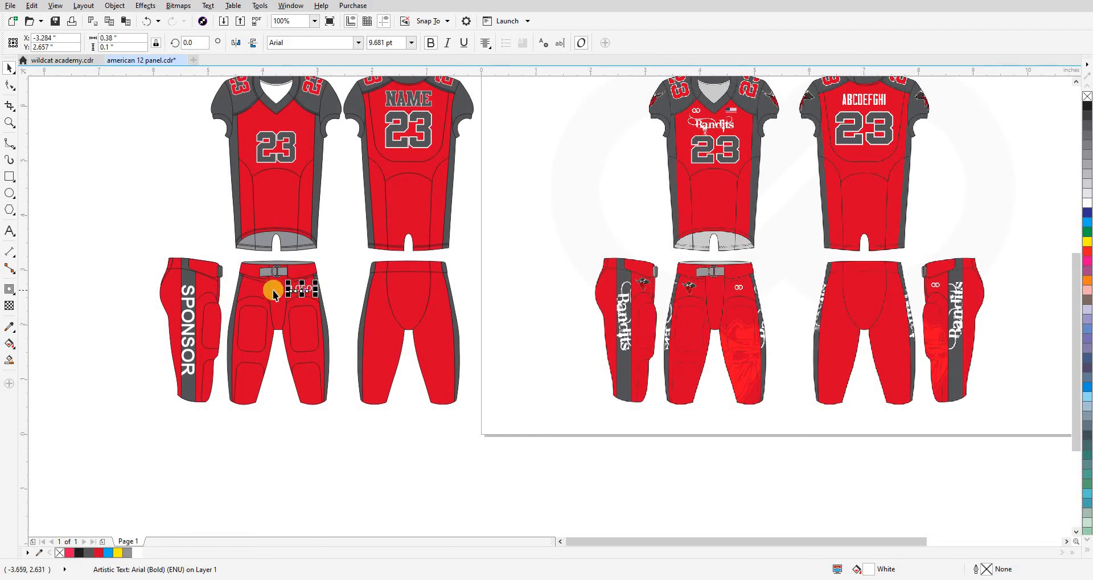
scroll(287, 290, "up", 2)
left_click_drag(349, 289, 323, 318)
scroll(342, 319, "down", 2)
left_click(397, 305)
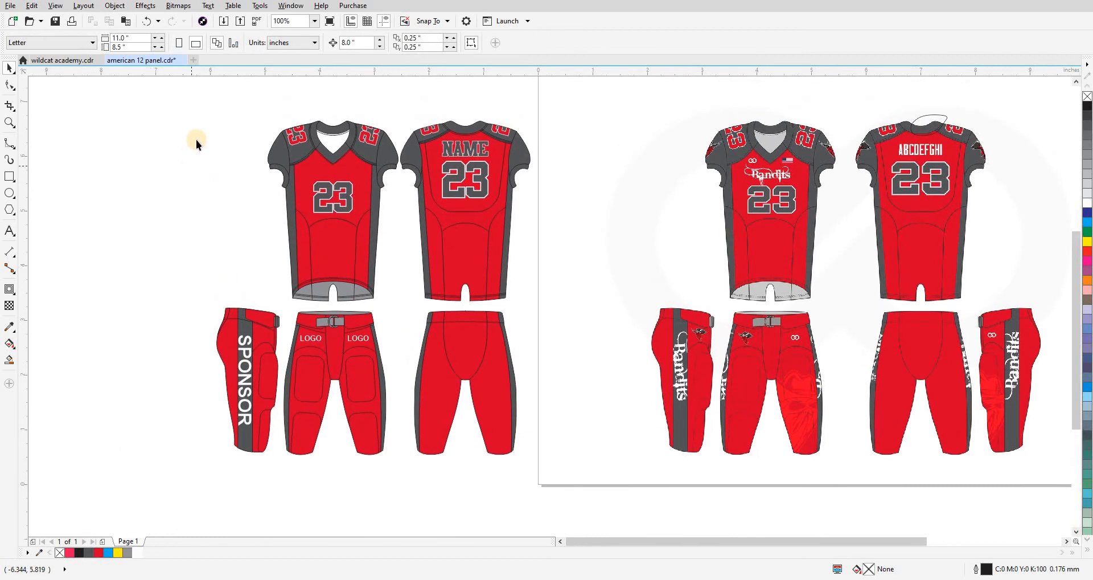
Draw a background rectangle about 8.93 × 6.63 in around the rebuilt uniform set and shift it slightly toward the page.
key("z")
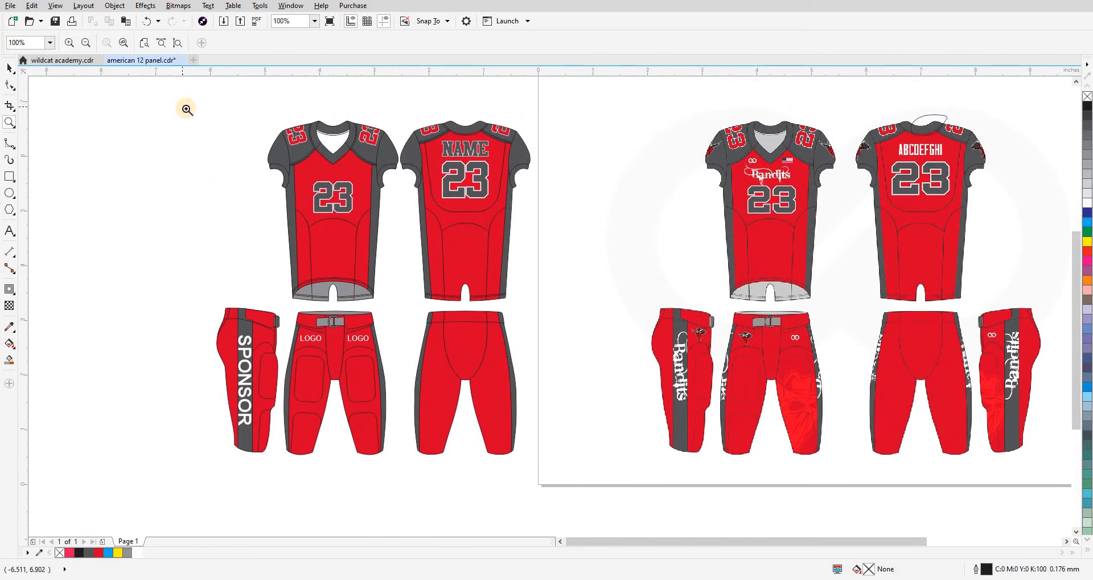
key("space")
left_click_drag(173, 106, 557, 477)
left_click_drag(501, 239, 605, 366)
left_click(402, 336)
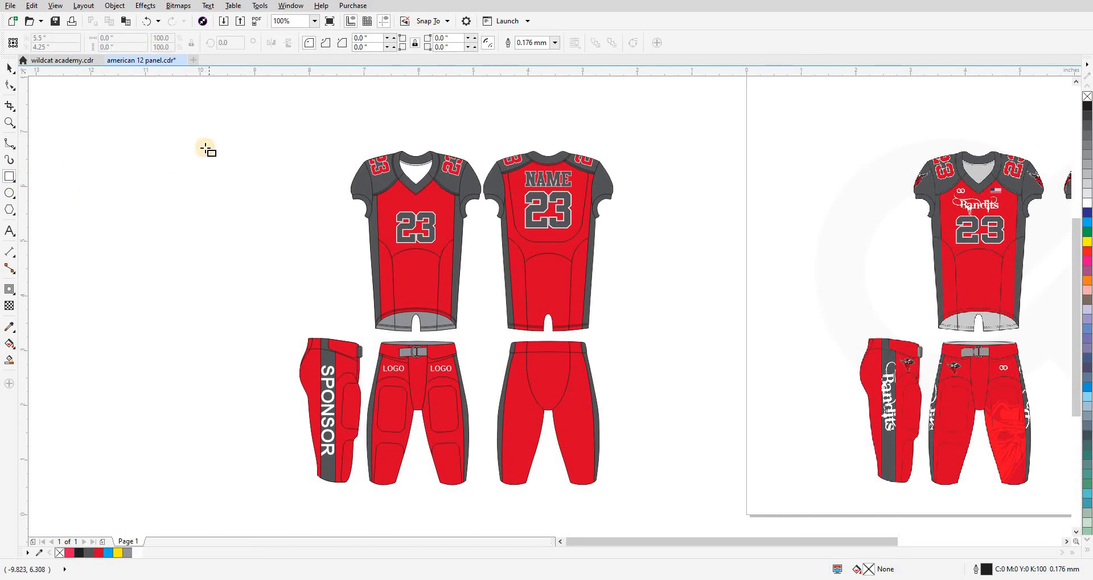
mouse_move(201, 134)
left_mouse_down()
mouse_move(627, 385)
mouse_move(689, 496)
left_mouse_up()
key("space")
left_click(667, 385)
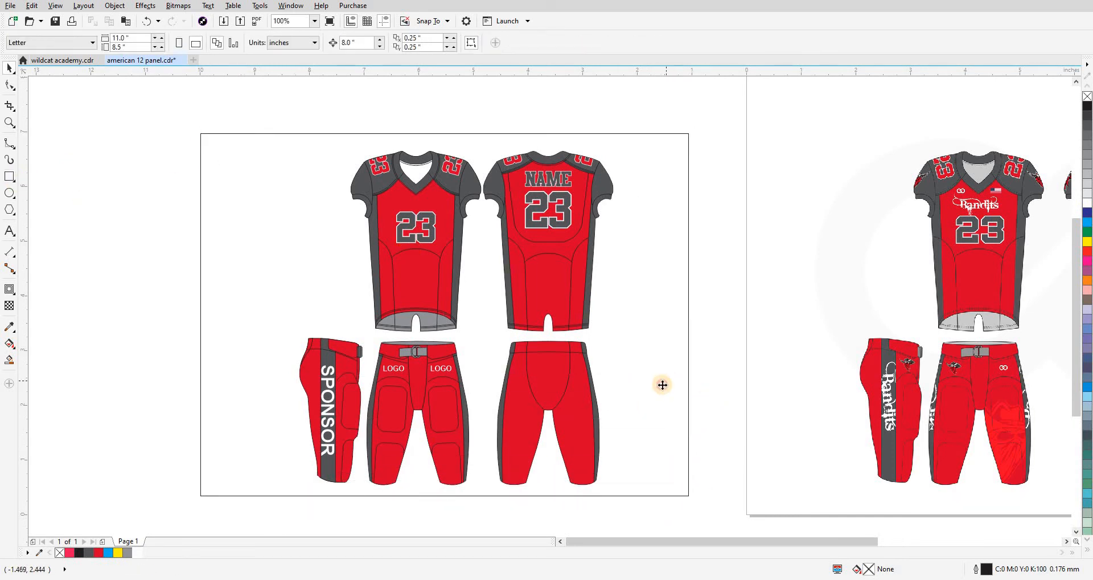
left_click_drag(663, 384, 684, 385)
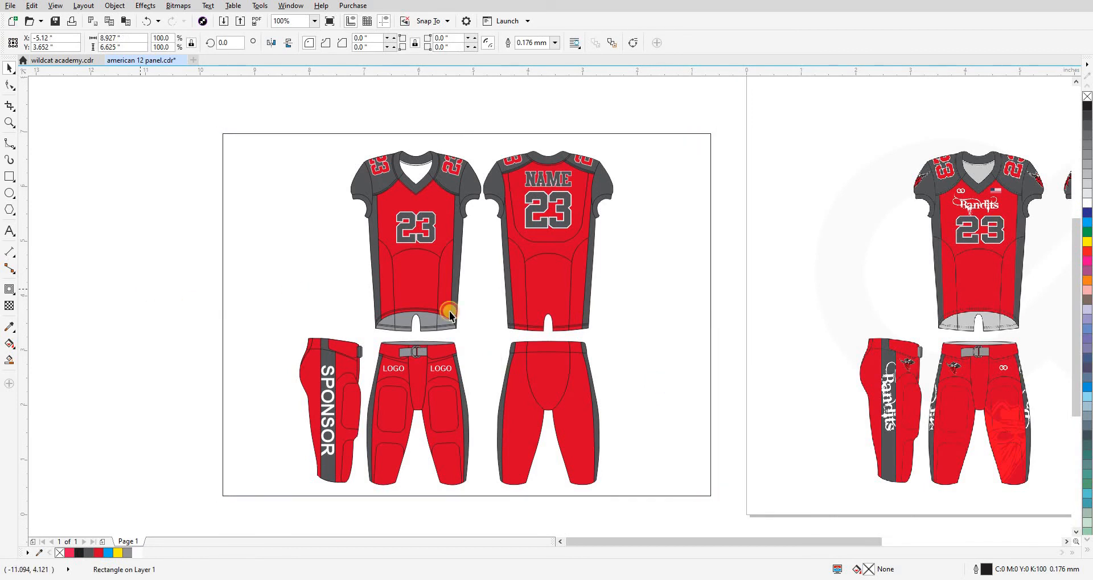
Give the background rectangle an elliptical fountain fill running from black edges to a white center.
left_click(627, 324)
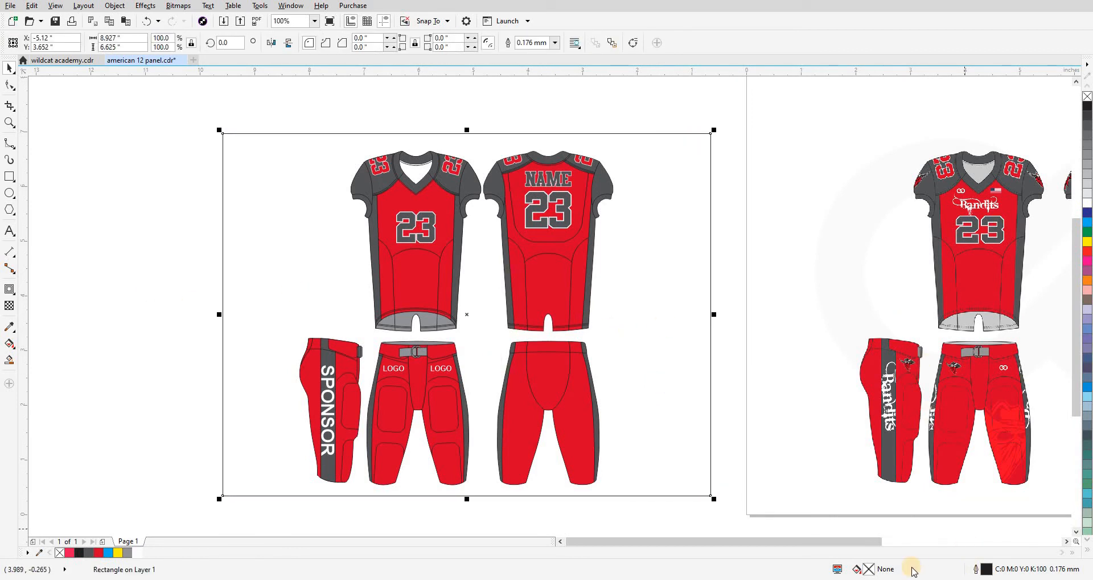
double_click(871, 566)
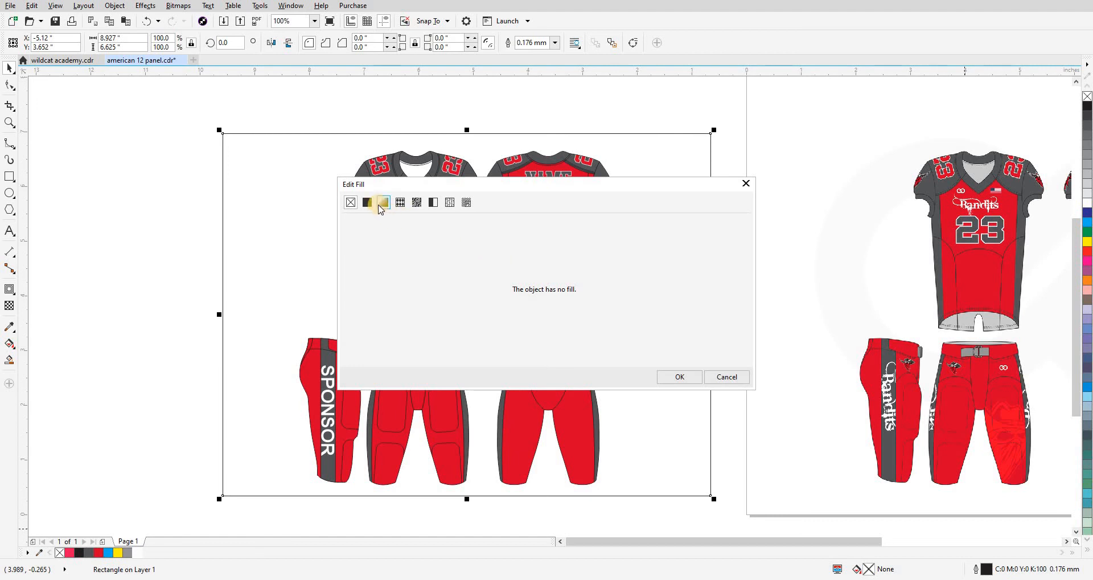
left_click(370, 205)
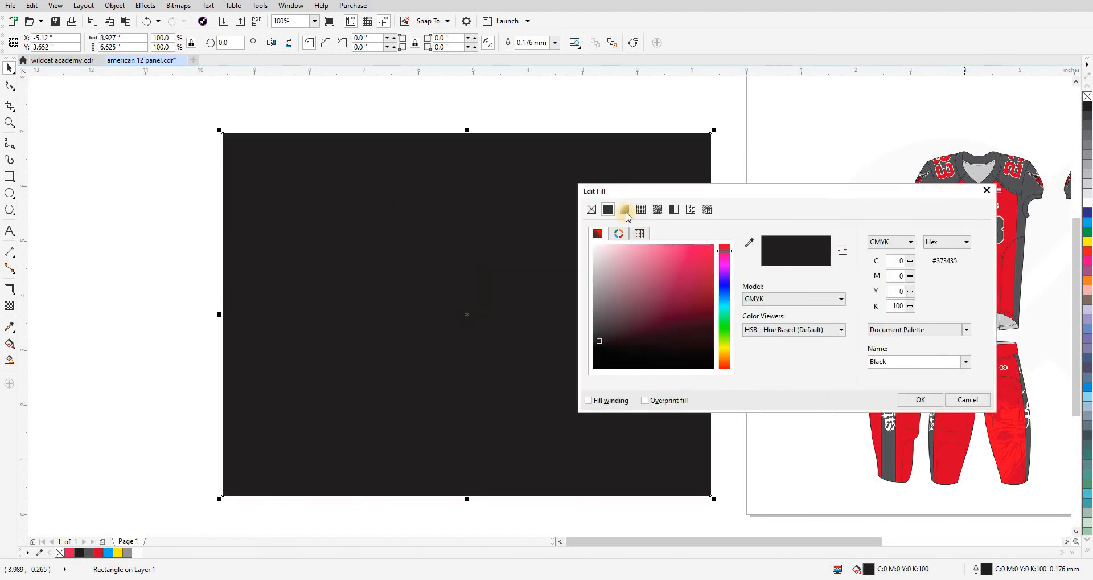
left_click(626, 211)
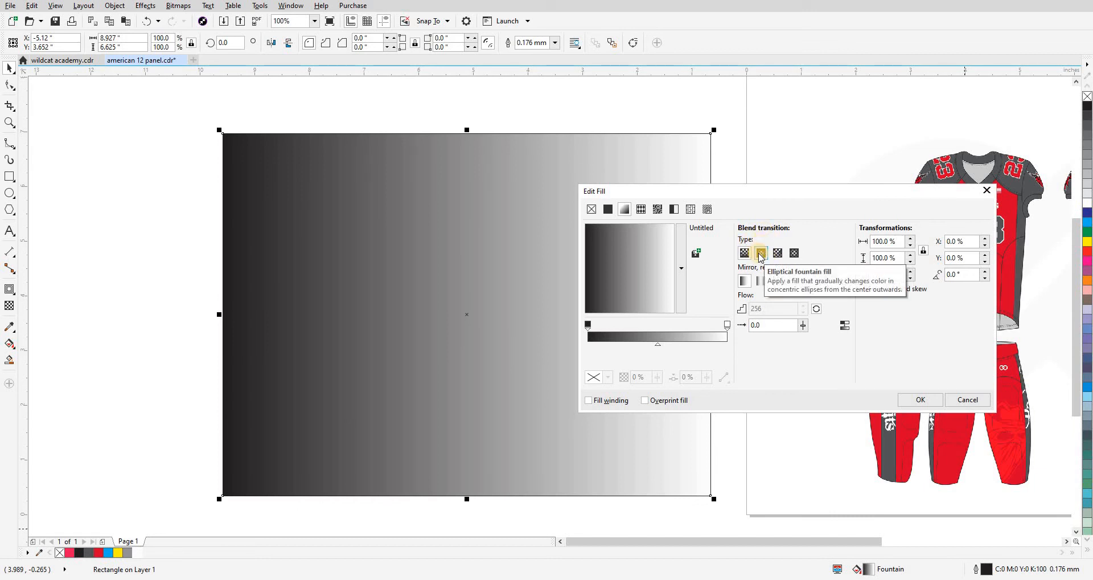
left_click(761, 253)
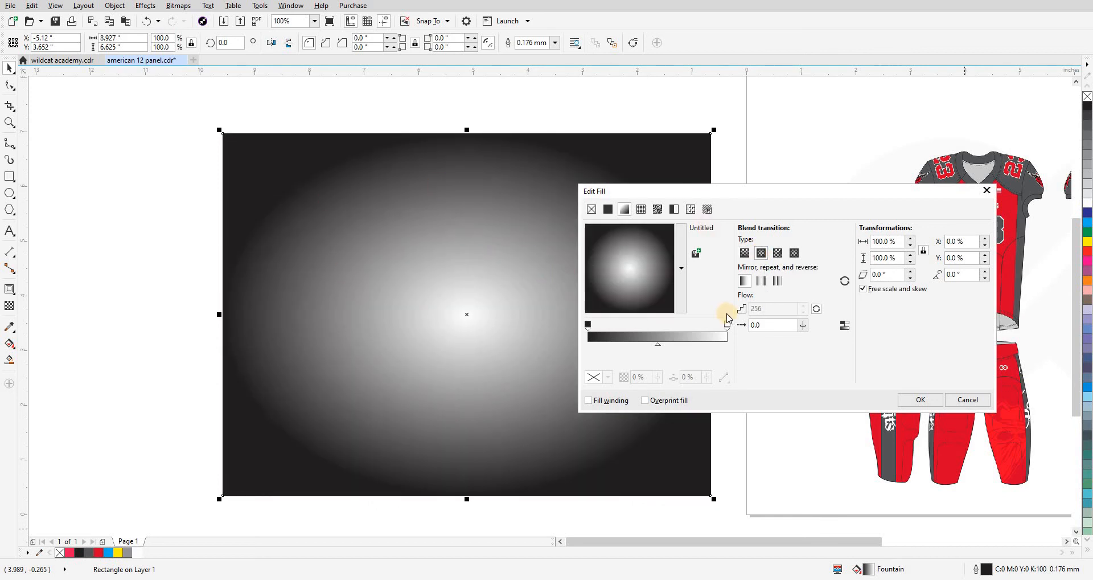
left_click(921, 399)
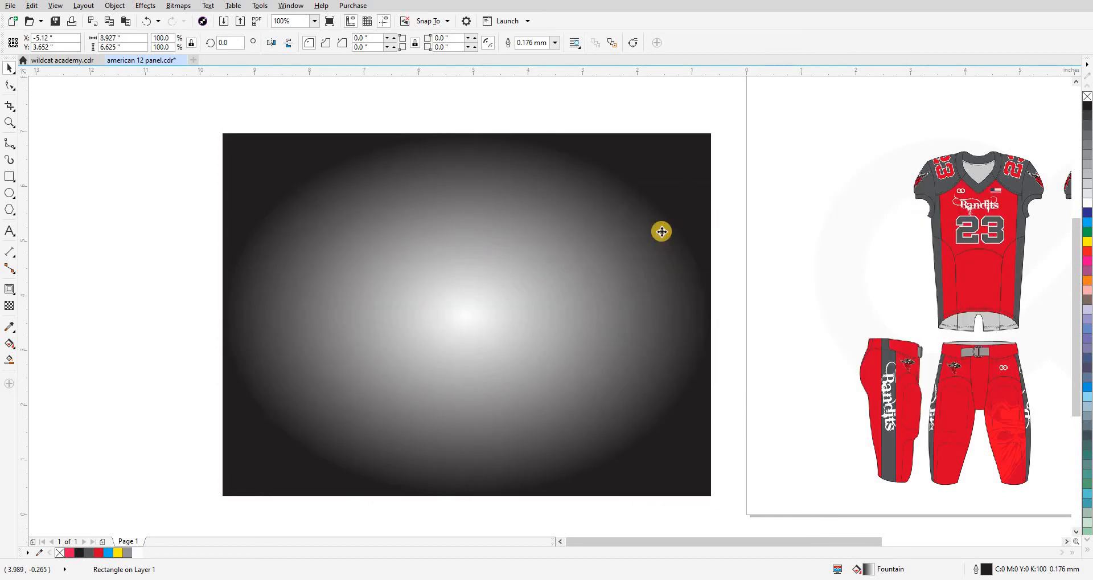
Send the gradient rectangle behind the uniform artwork.
left_click(729, 185)
left_click(687, 187)
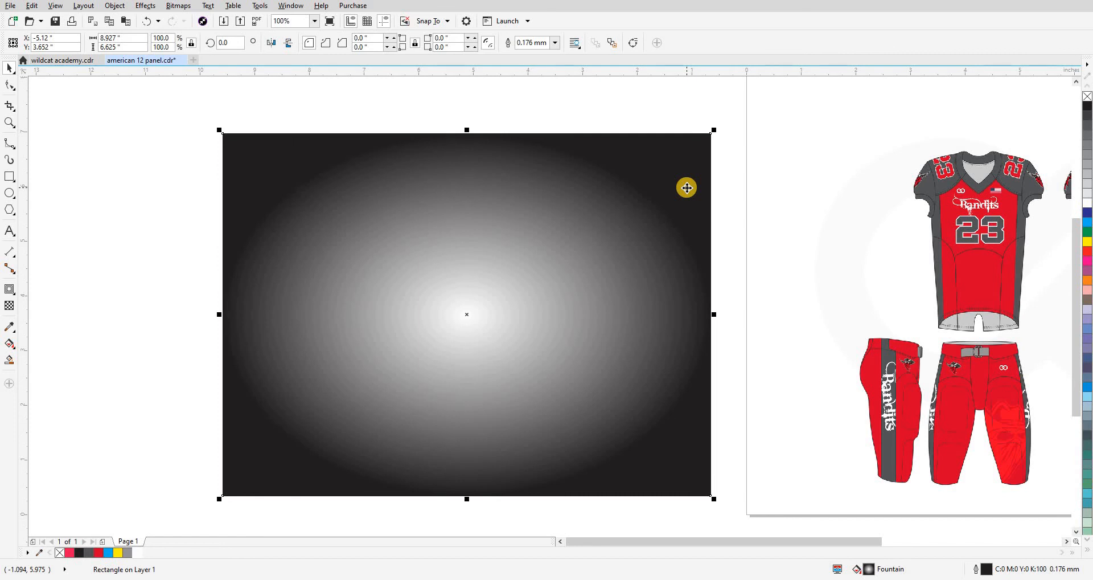
key("shift+Page_Down")
left_click(632, 123)
left_click(695, 151)
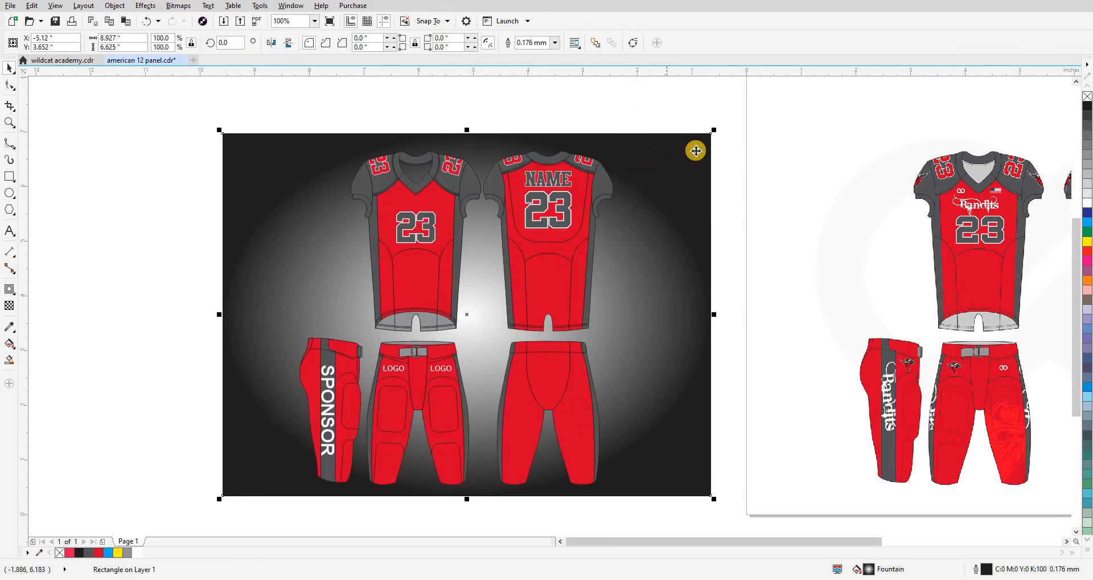
left_click(644, 116)
left_click(672, 225)
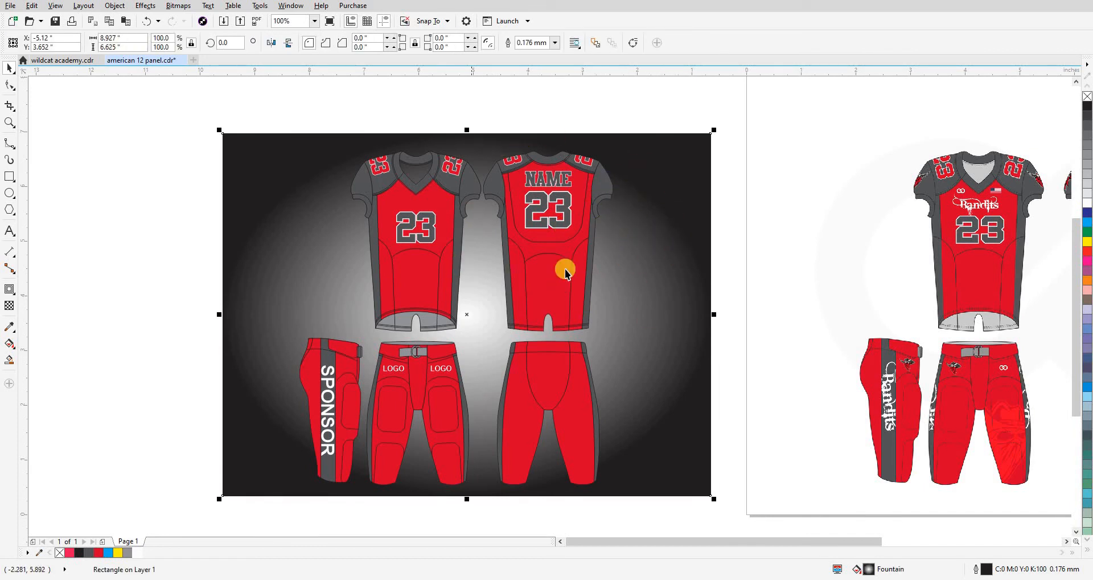
Extend the background's elliptical gradient beyond the rectangle with the Interactive Fill tool, to about 167% in width and height.
key("g")
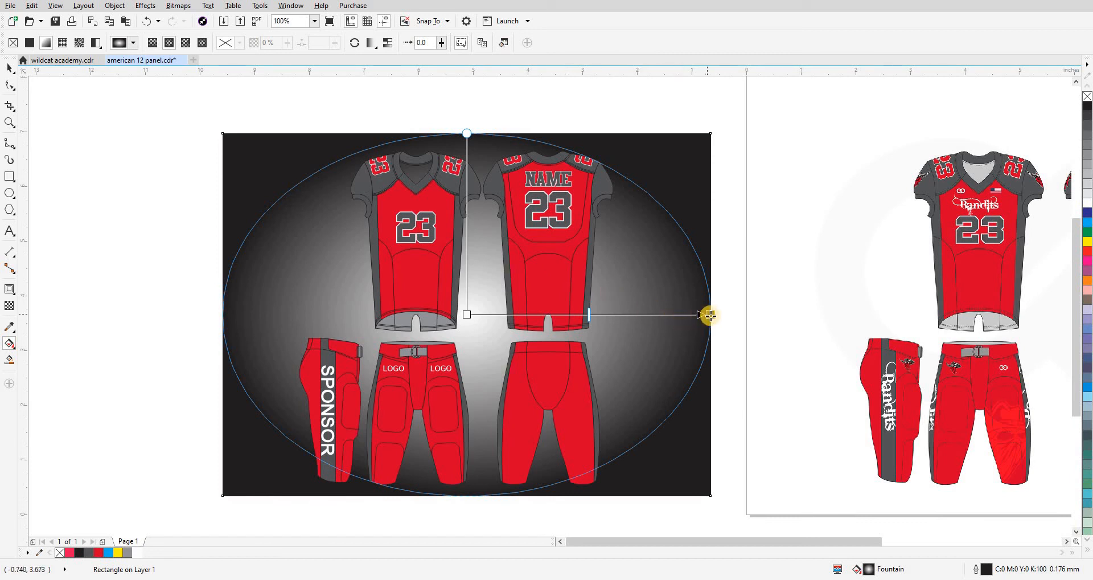
left_click_drag(709, 315, 841, 318)
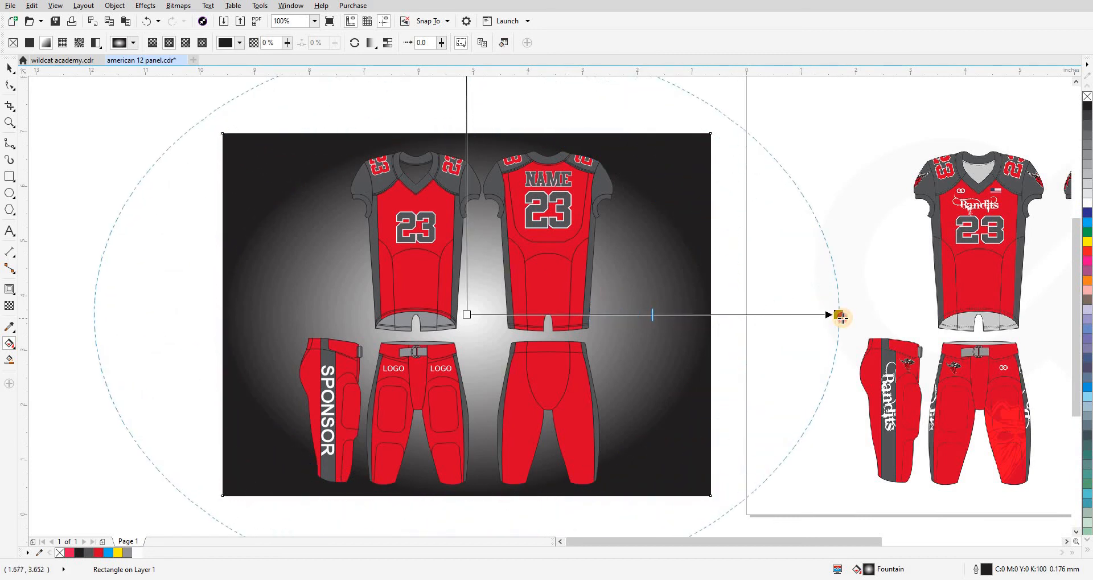
scroll(664, 305, "down", 2)
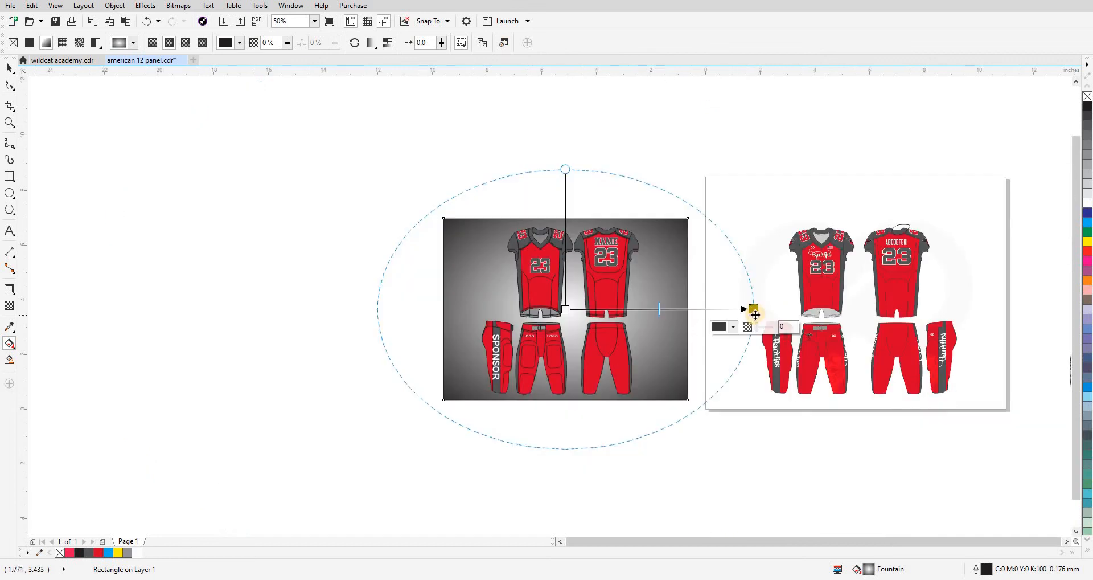
left_click_drag(755, 314, 770, 308)
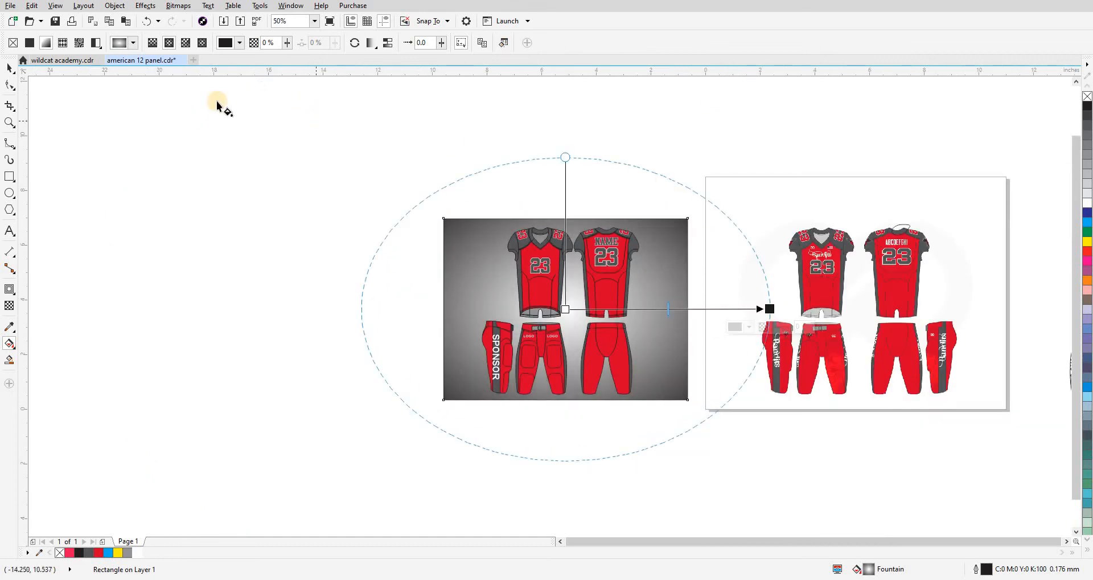
left_click(10, 69)
left_click(132, 171)
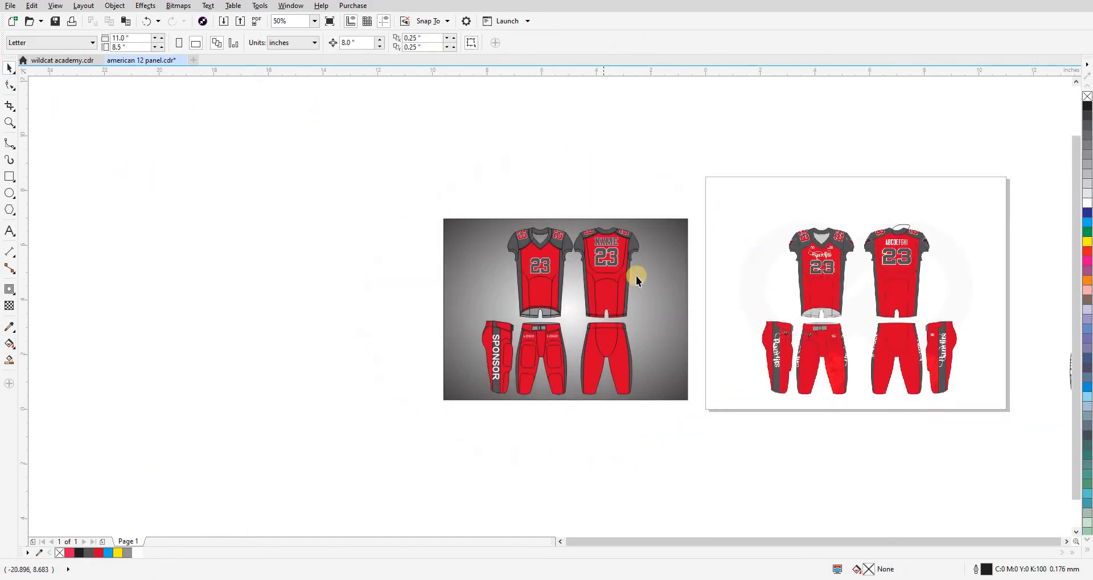
Change the outer color of the background's fountain fill to dark red, #780016.
left_click(674, 241)
scroll(662, 302, "up", 2)
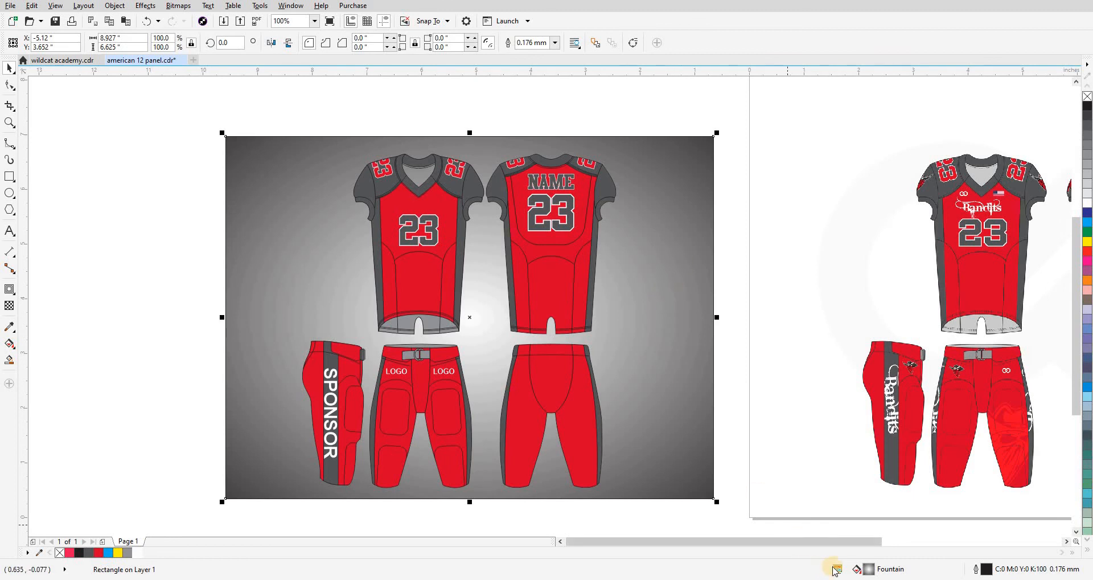
double_click(868, 567)
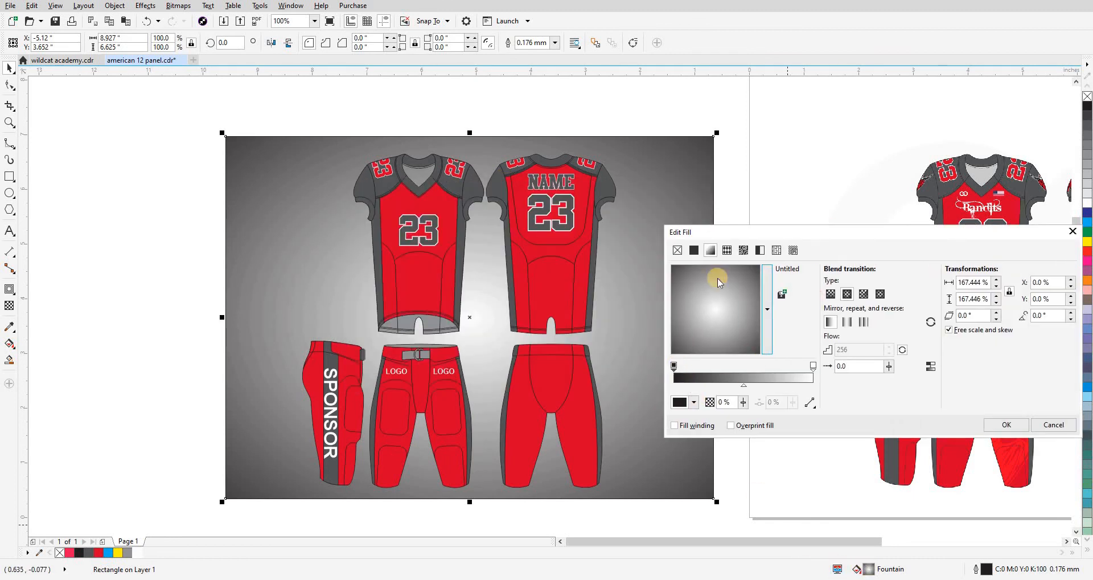
left_click_drag(746, 232, 726, 309)
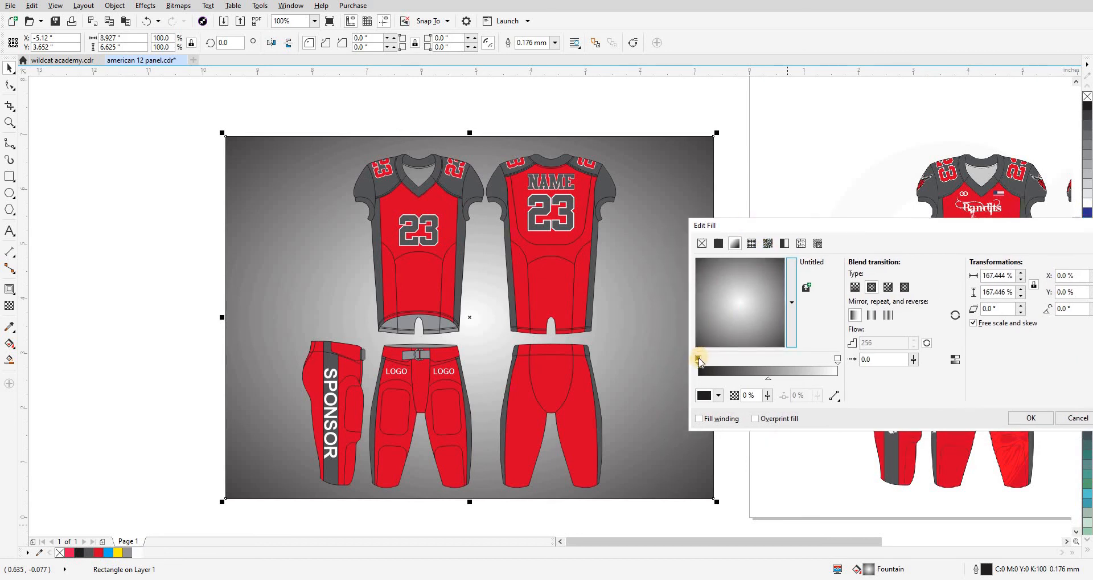
left_click(706, 397)
left_click(743, 426)
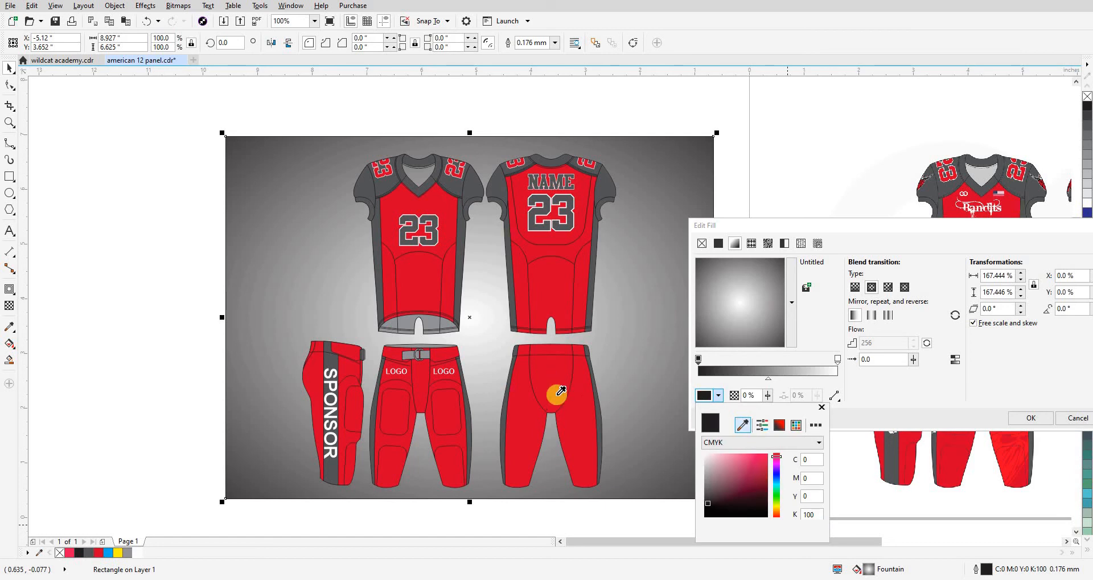
left_click(569, 404)
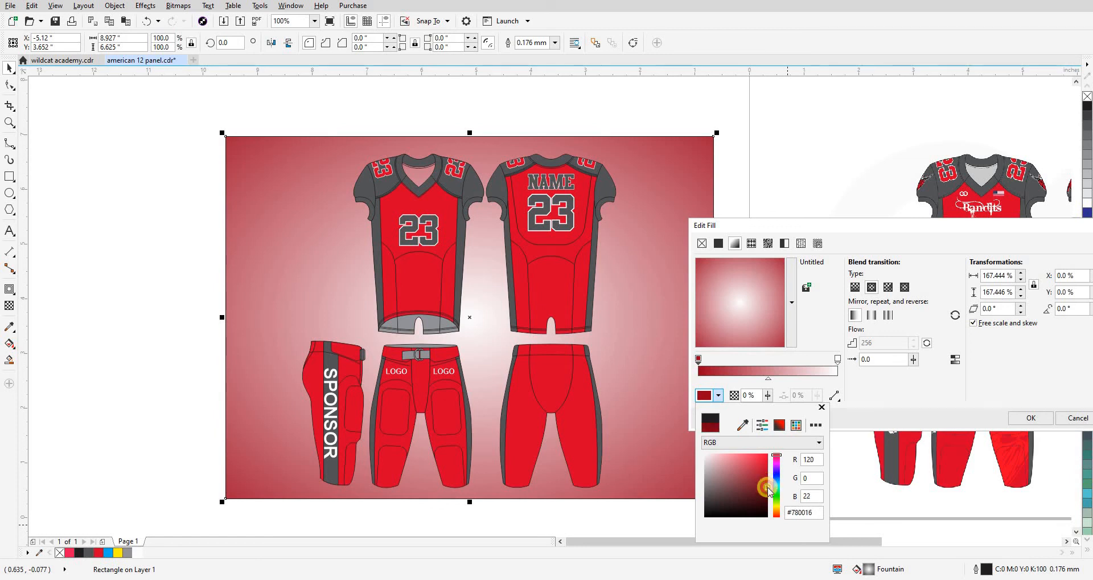
left_click(815, 341)
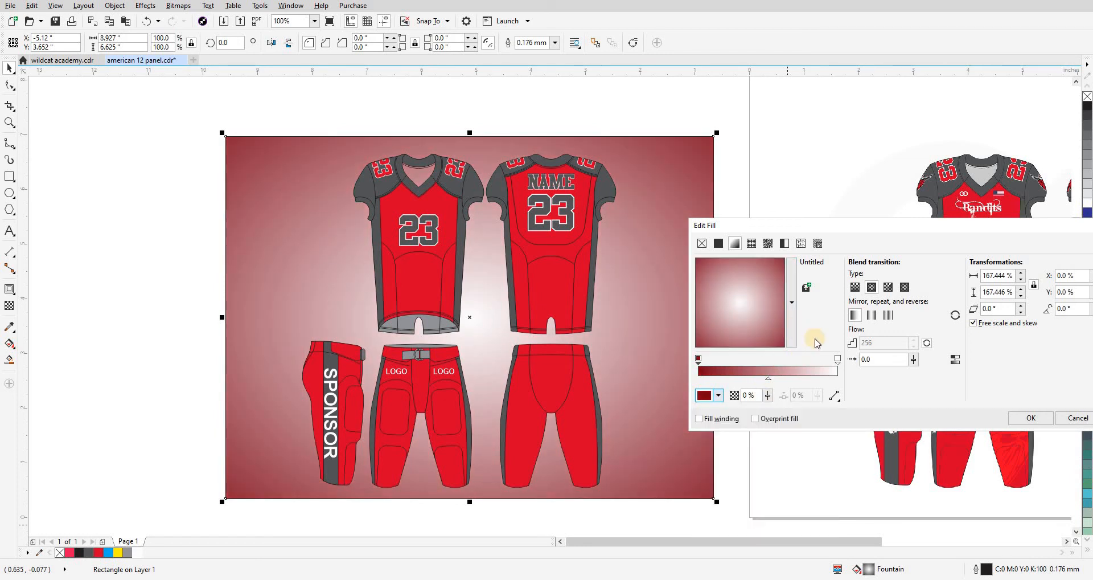
Change the gradient's center color to yellow (C 18, M 0, Y 100, K 0) and apply the background fill.
left_click(837, 359)
left_click(705, 397)
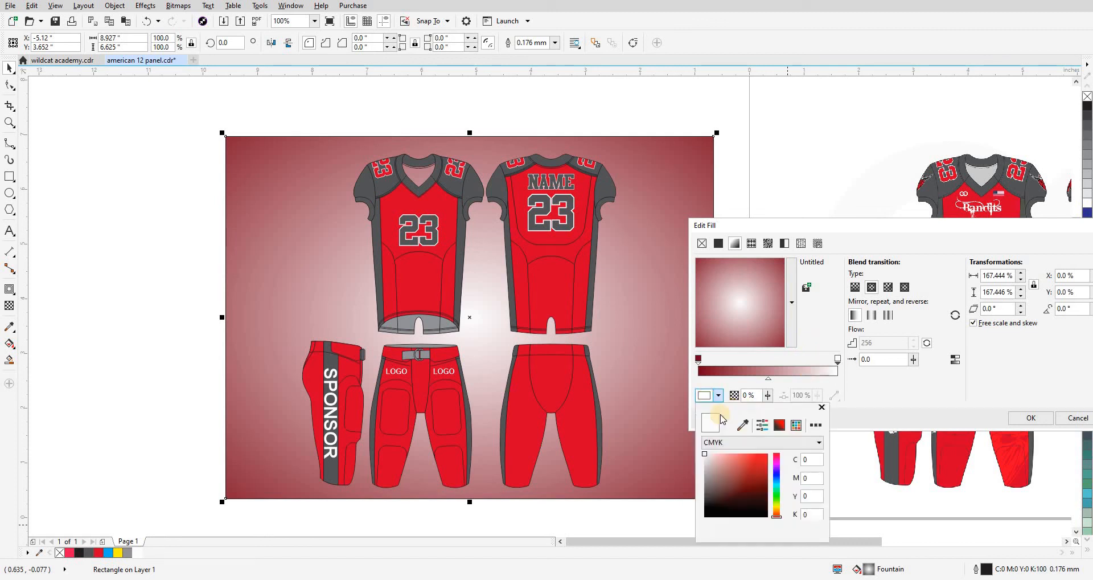
left_click_drag(779, 516, 778, 508)
left_click(765, 458)
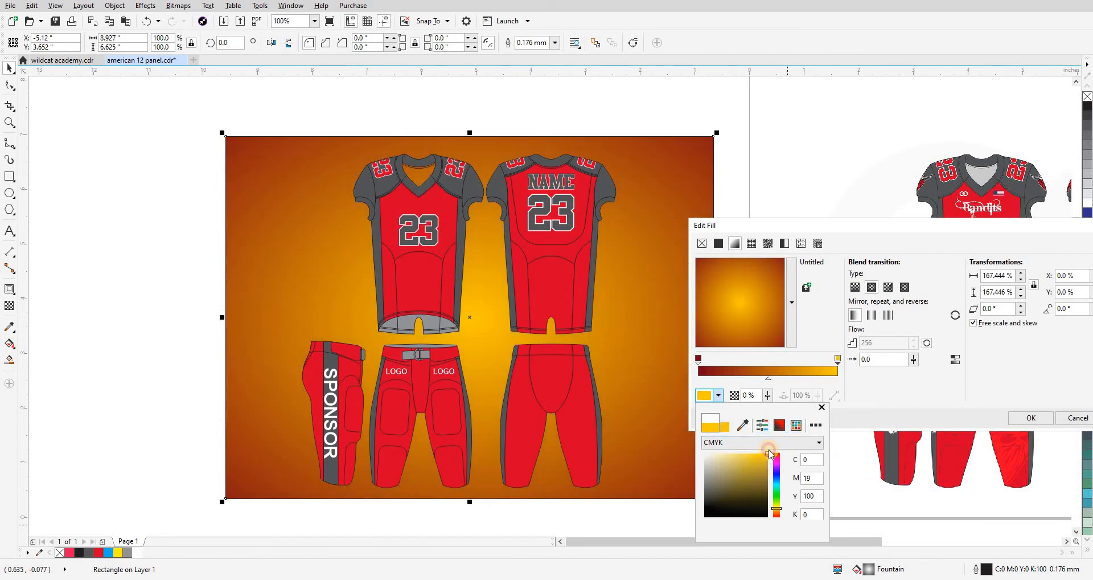
left_click(777, 504)
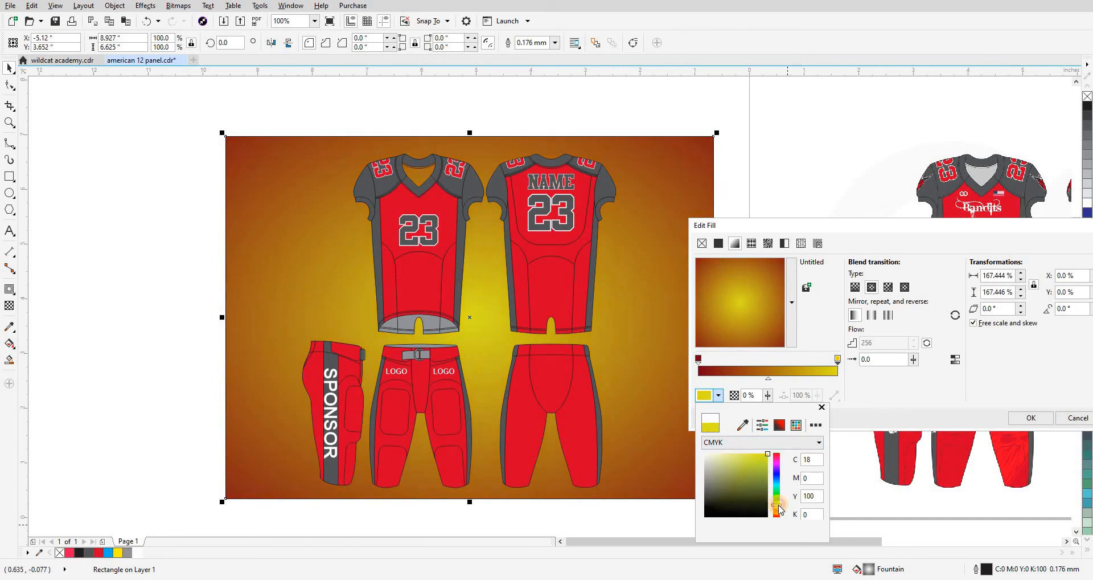
left_click(875, 400)
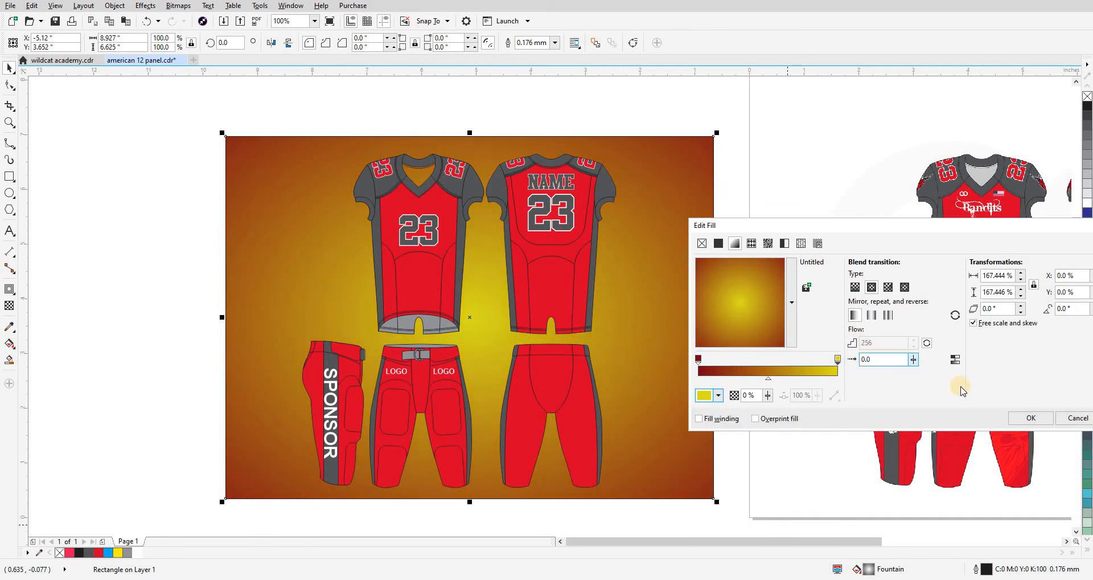
left_click(1014, 420)
Enlarge the background's elliptical gradient further with the Interactive Fill tool and shift its midpoint toward the dark red outer color.
key("g")
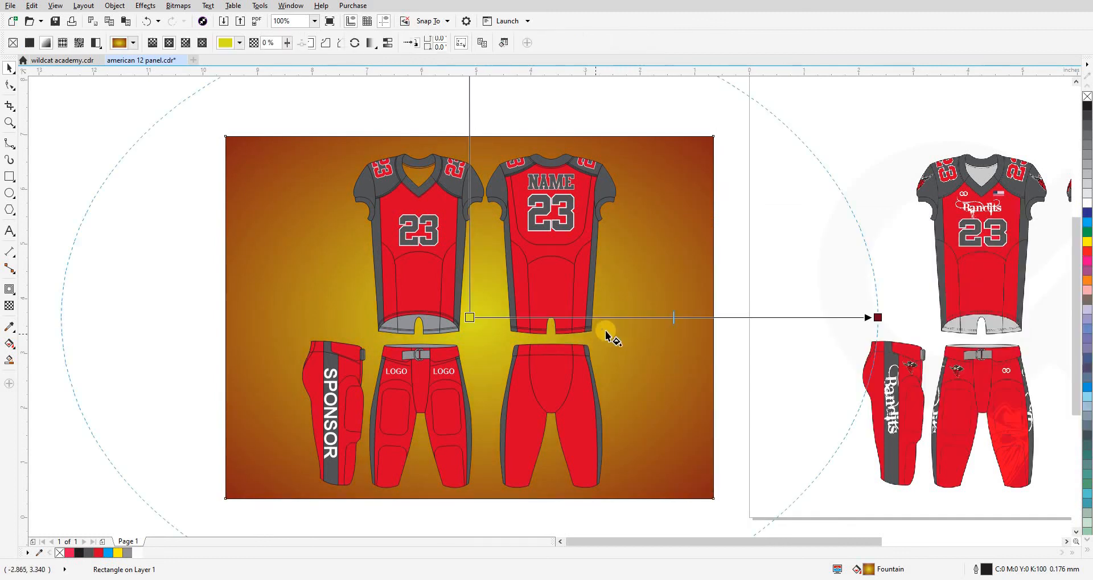
scroll(553, 312, "down", 2)
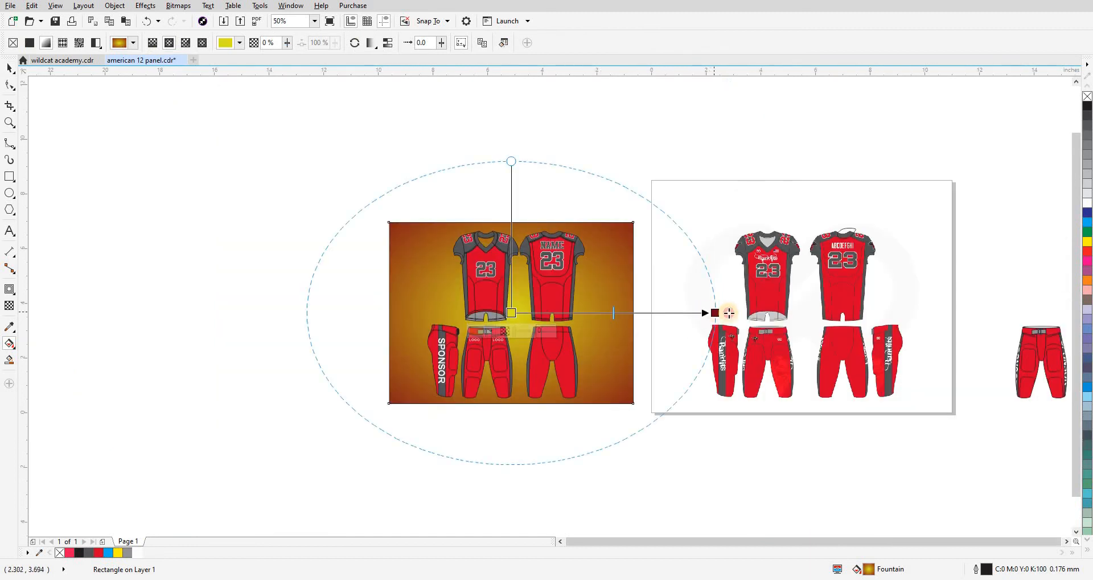
left_click_drag(729, 313, 802, 313)
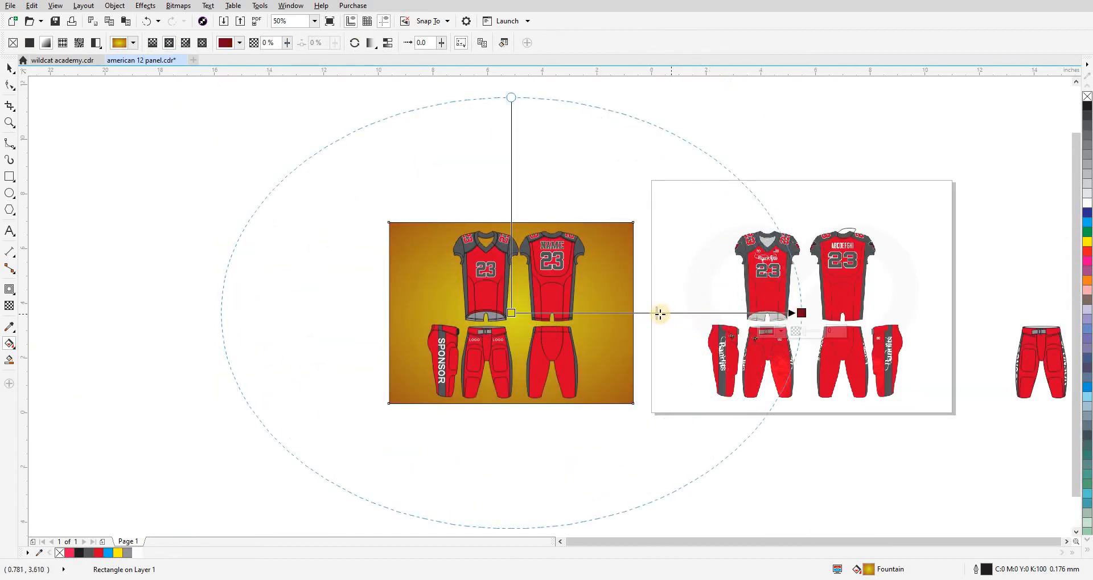
left_click_drag(666, 314, 705, 314)
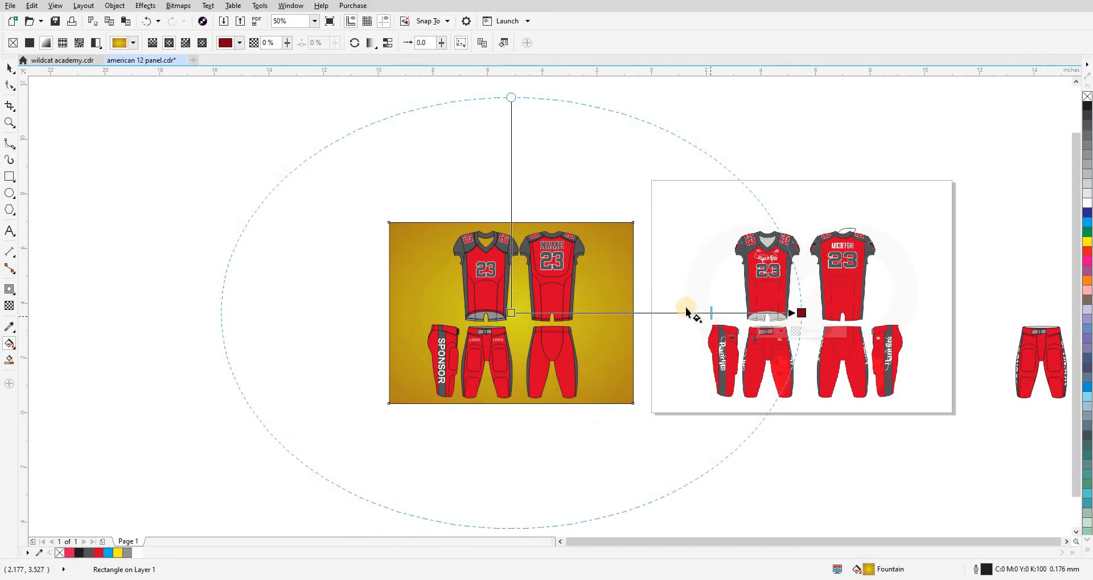
left_click(7, 70)
key("z")
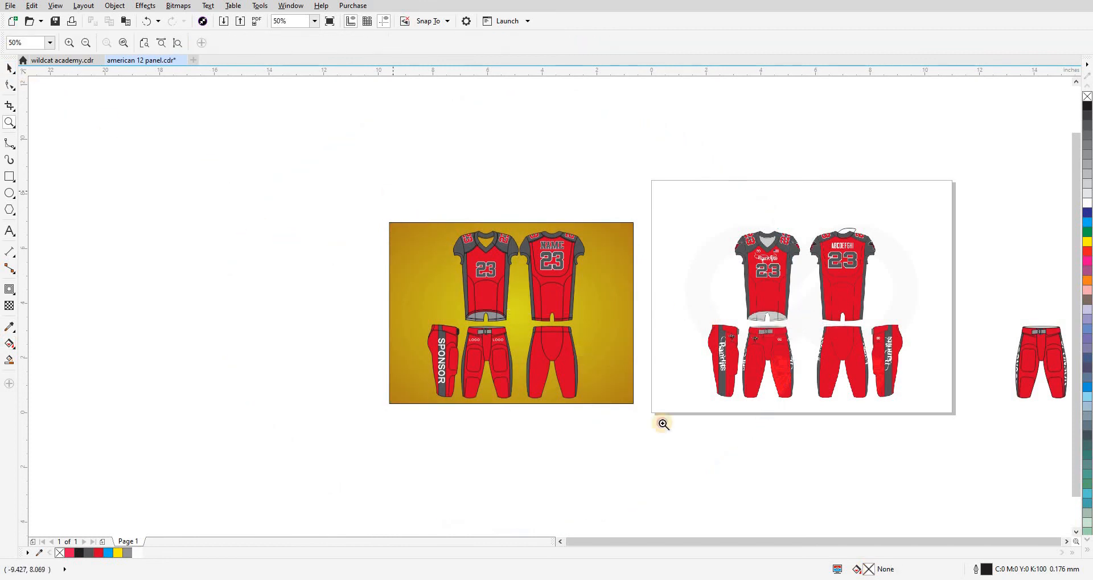
left_click_drag(390, 191, 666, 444)
left_click(707, 368)
left_click(216, 336)
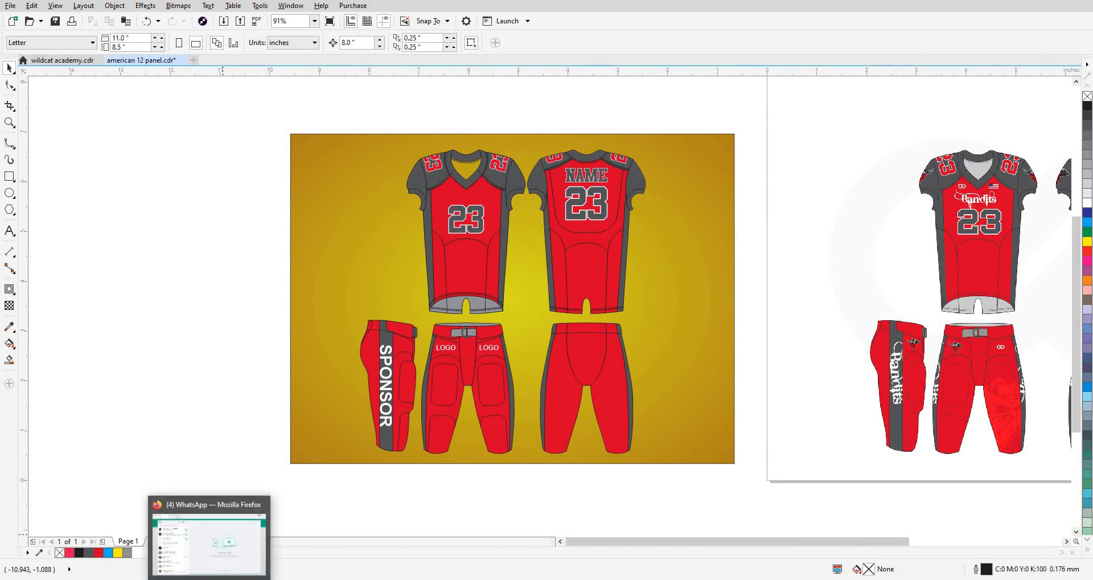
Switch to Firefox and run a Google image search for "silver background hd" in a new tab.
left_click(209, 576)
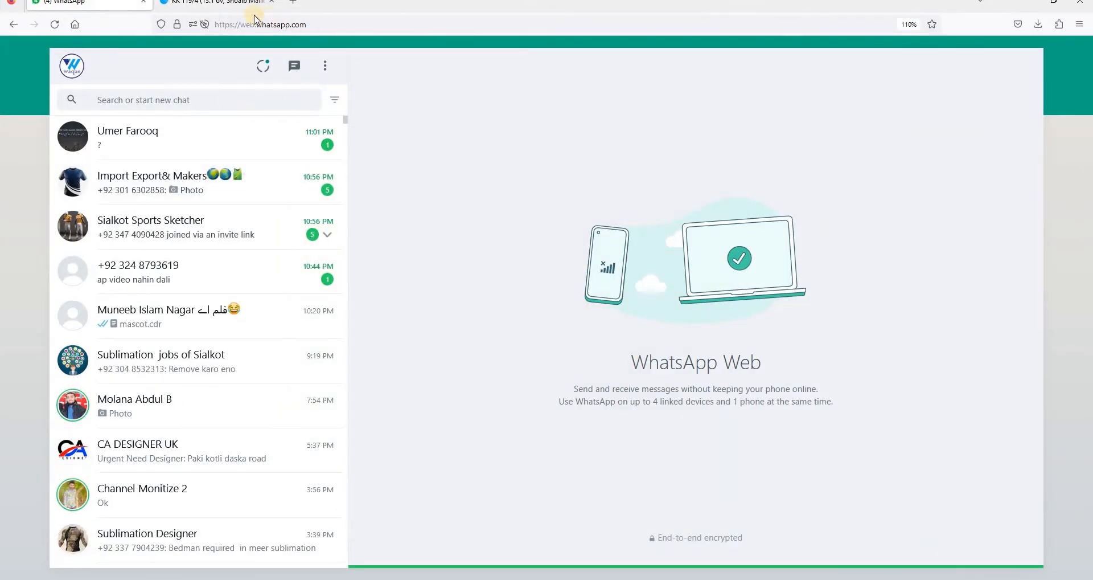
left_click(160, 8)
left_click(293, 2)
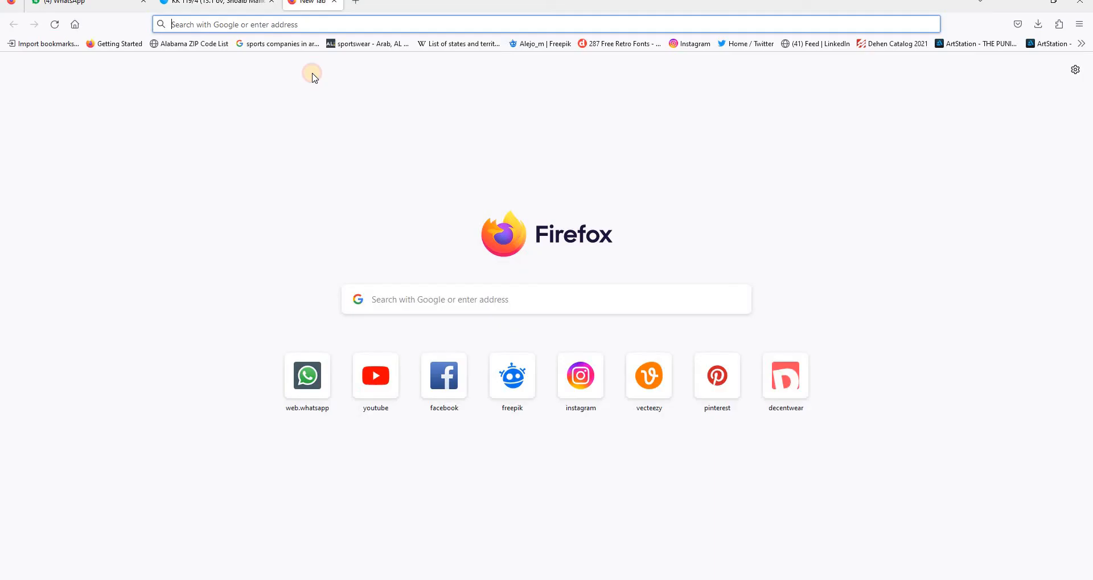
left_click(322, 367)
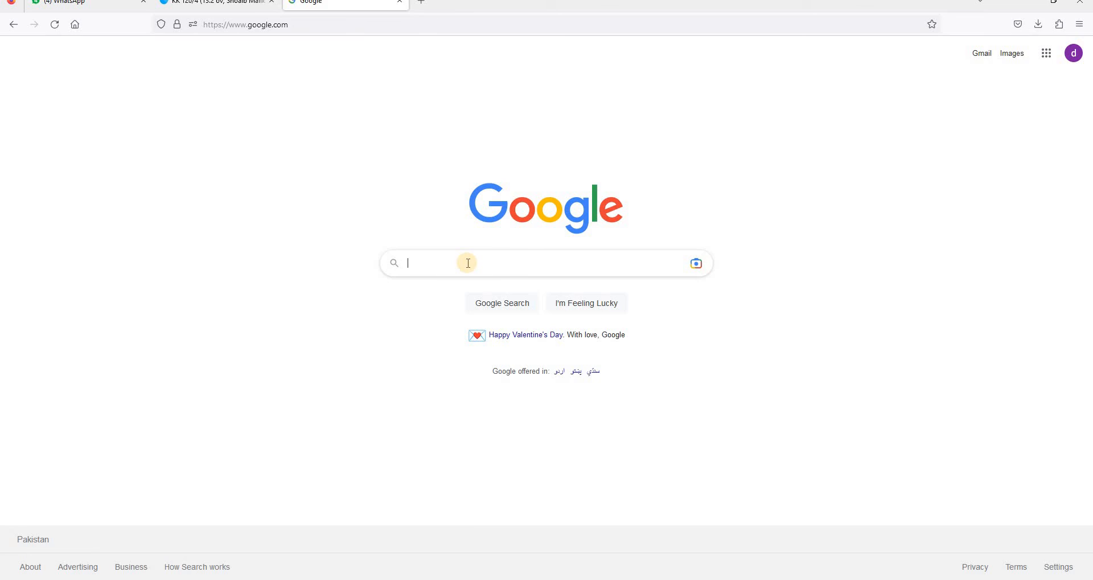
type("SILVER")
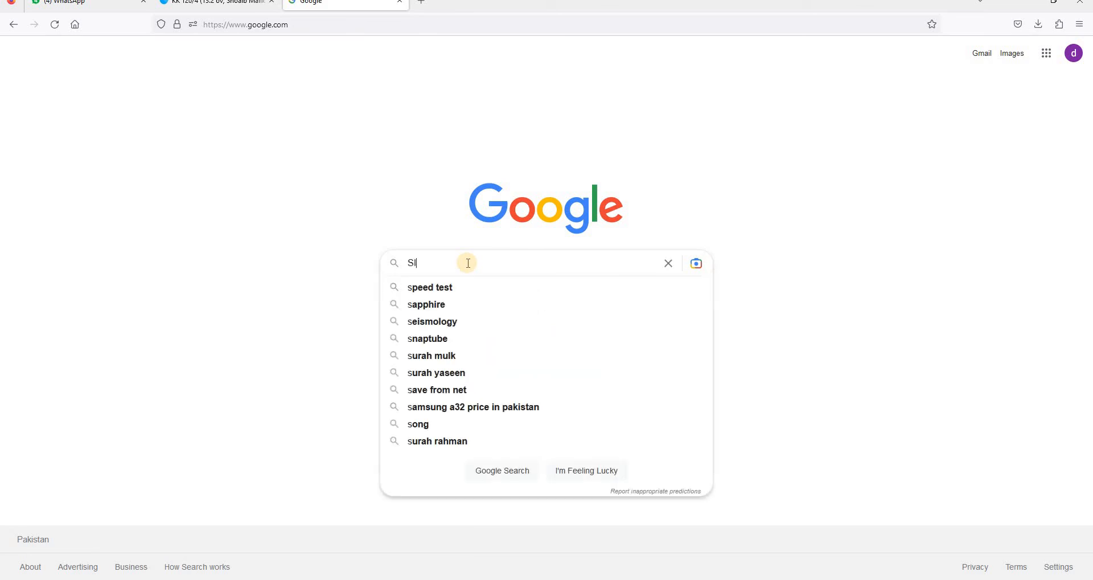
type(" BACK")
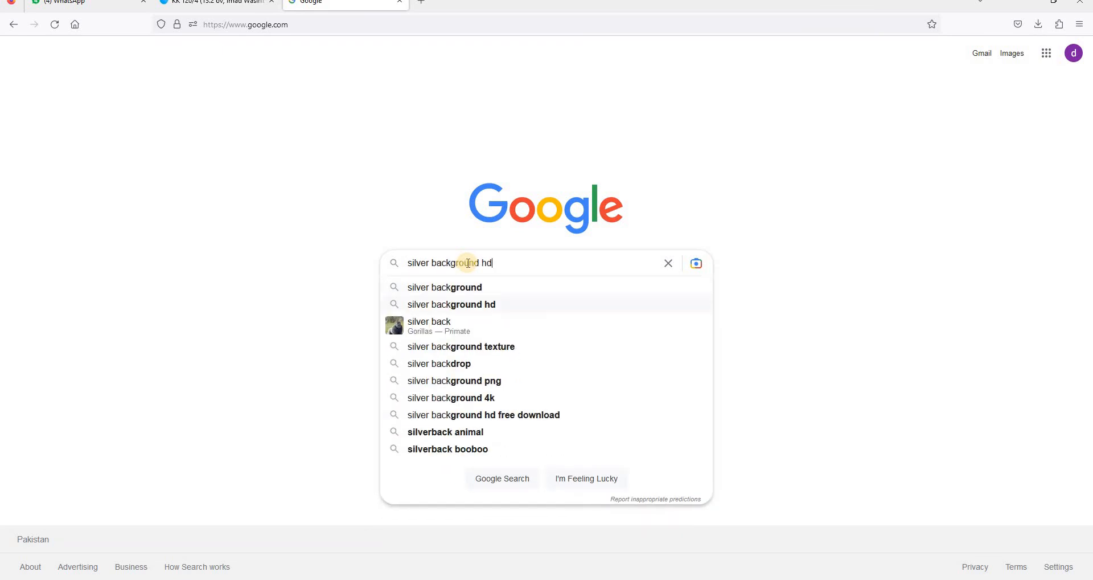
type("ground hd")
key("Return")
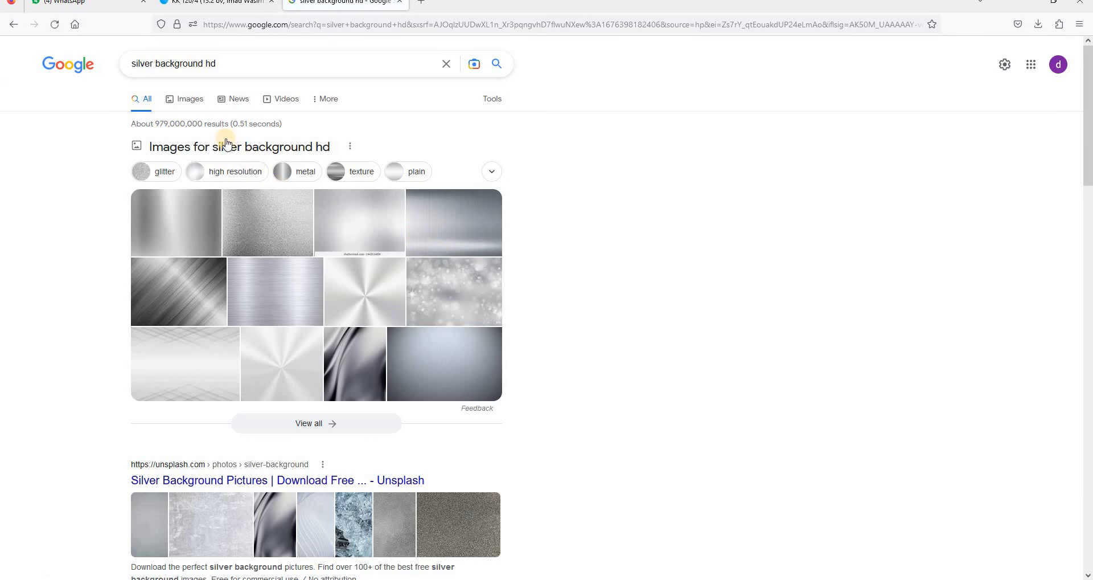
left_click(183, 99)
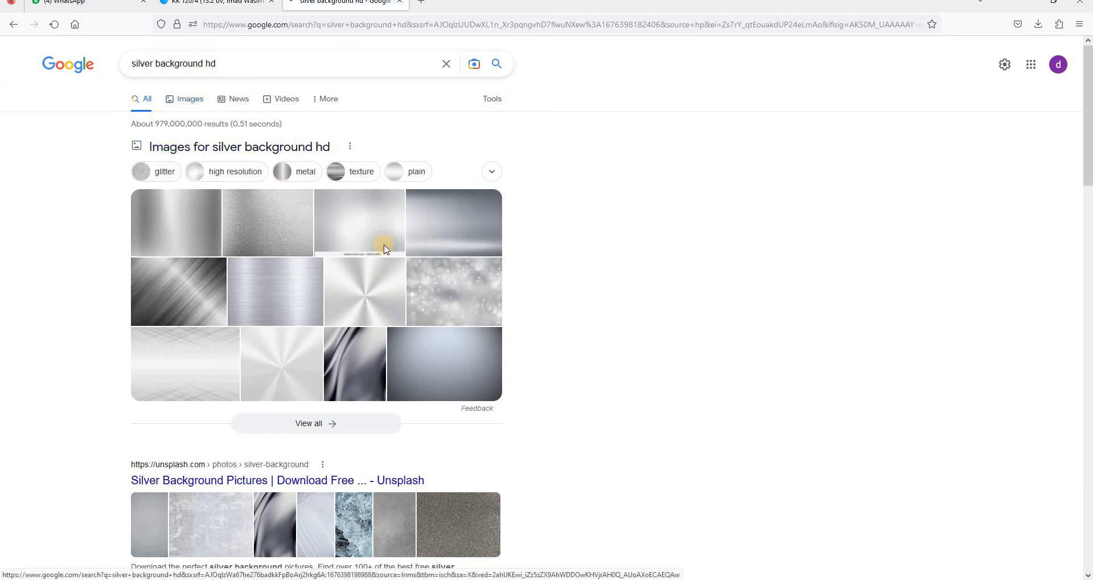
left_click(384, 249)
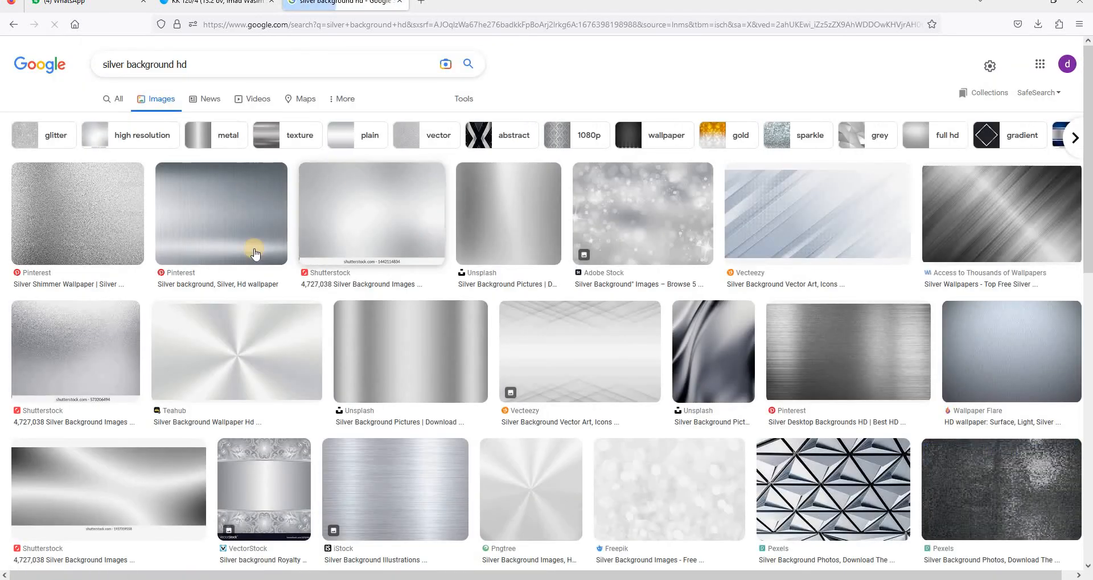
Open the dark diagonal brushed-metal wallpaper from Access to Thousands of Wallpapers at full size and copy the image.
left_click(976, 219)
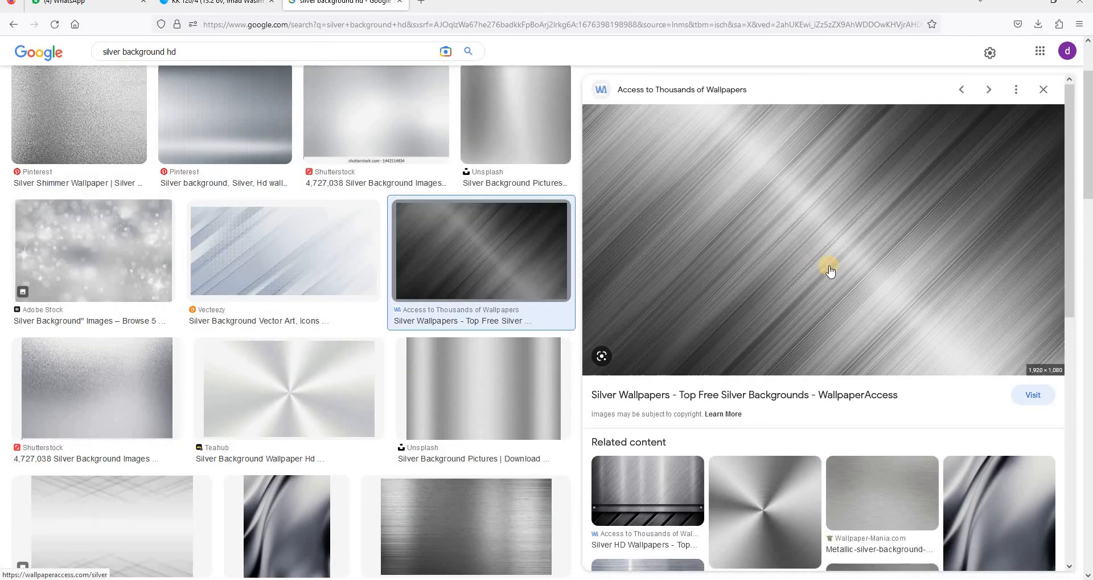
right_click(815, 253)
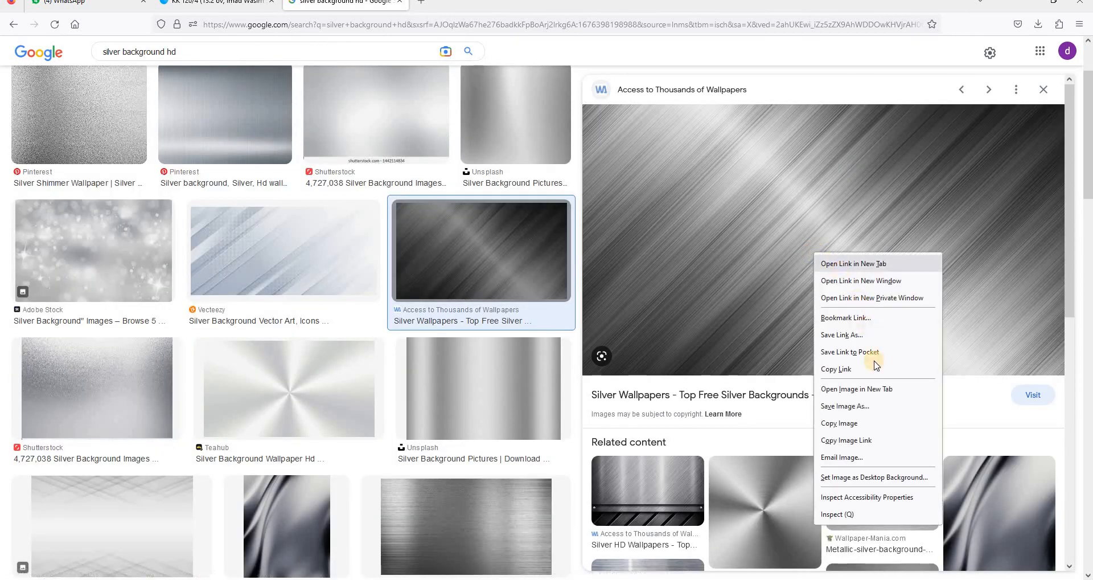
left_click(857, 390)
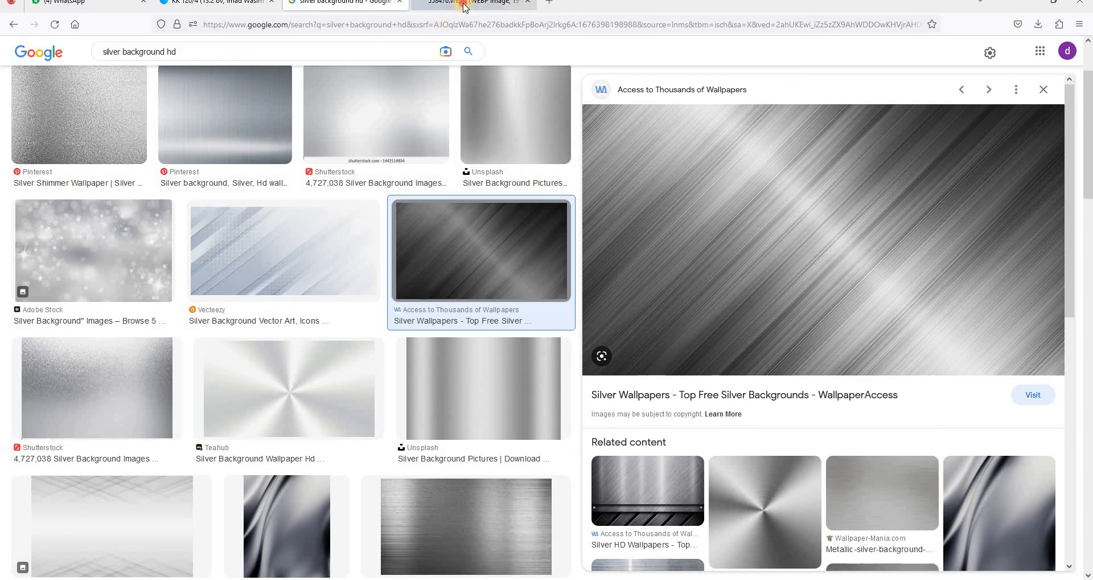
left_click(463, 5)
right_click(575, 250)
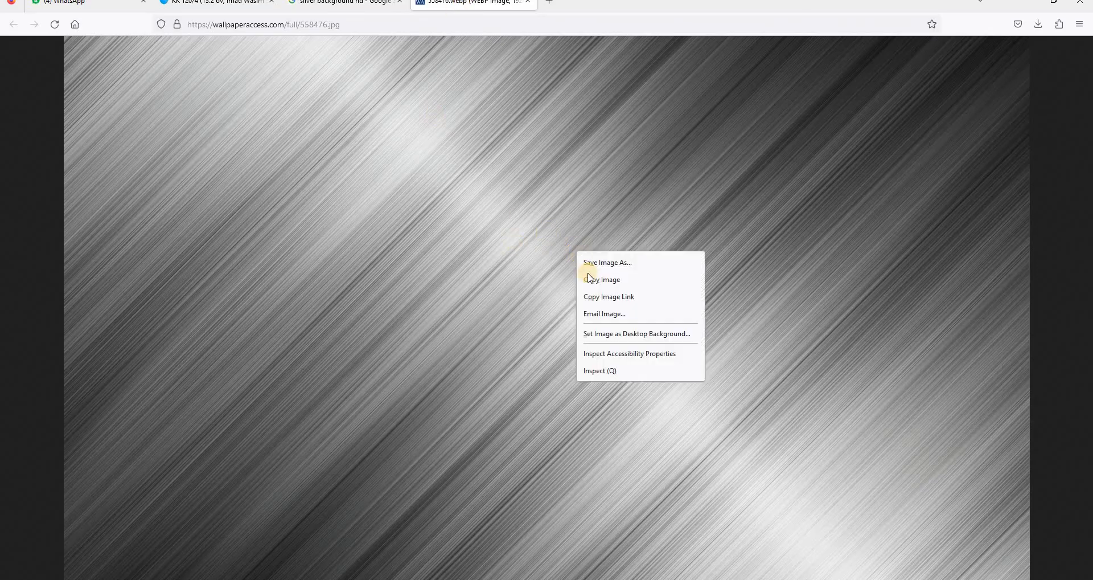
left_click(585, 278)
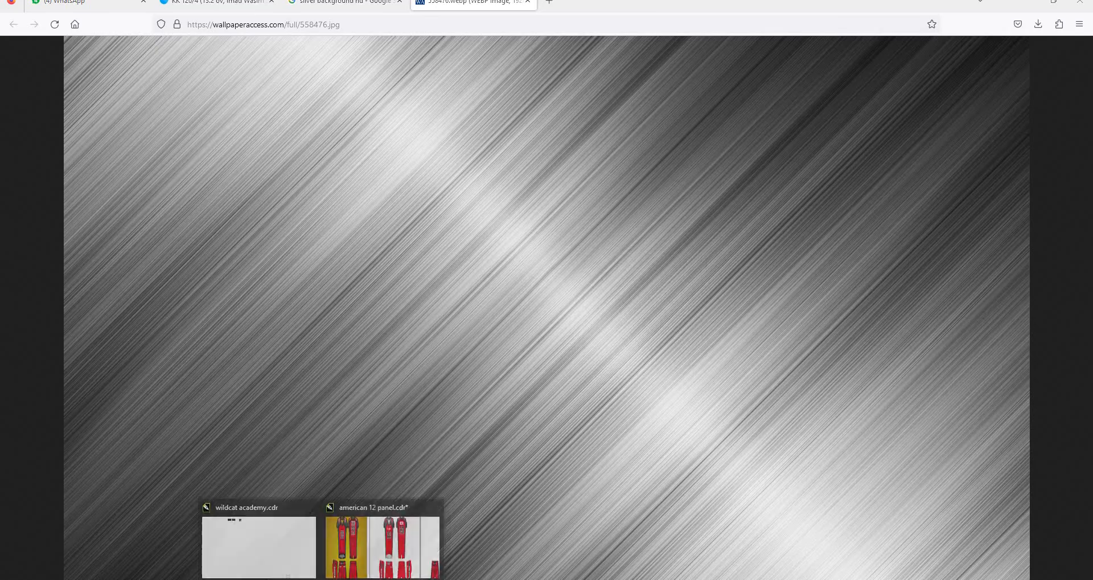
Switch to american 12 panel.cdr in CorelDRAW, paste the brushed-metal image and center it on the gradient background rectangle.
left_click(383, 546)
key("ctrl+v")
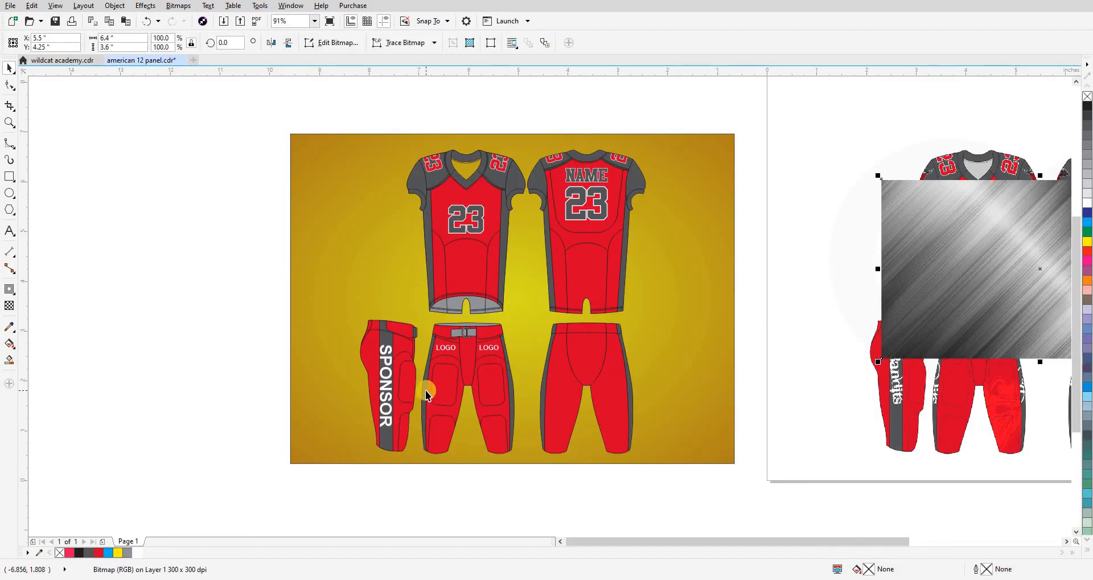
left_click(709, 263)
key("c")
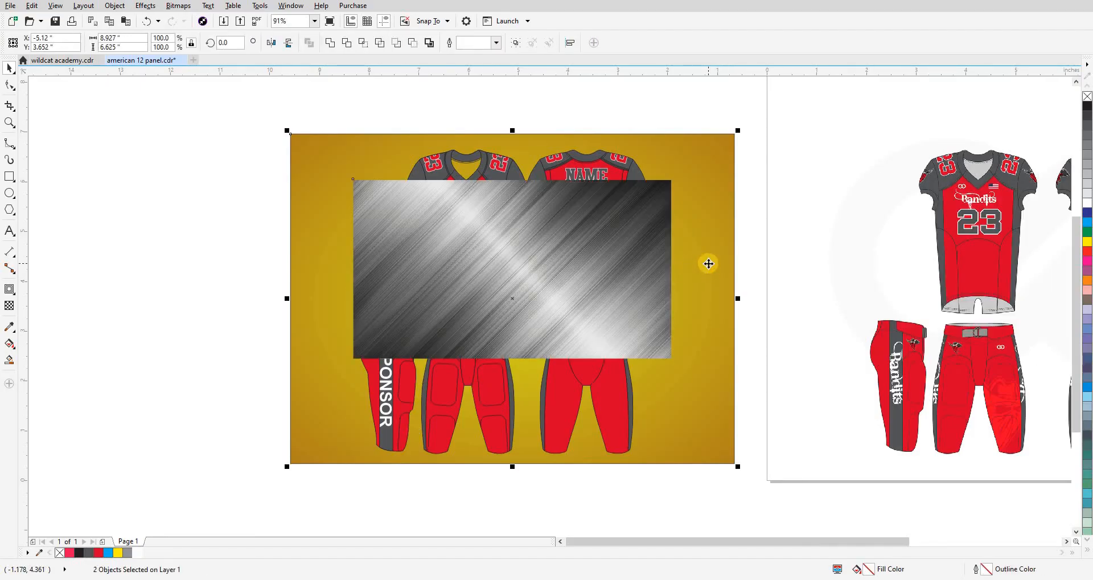
key("e")
left_click(422, 244)
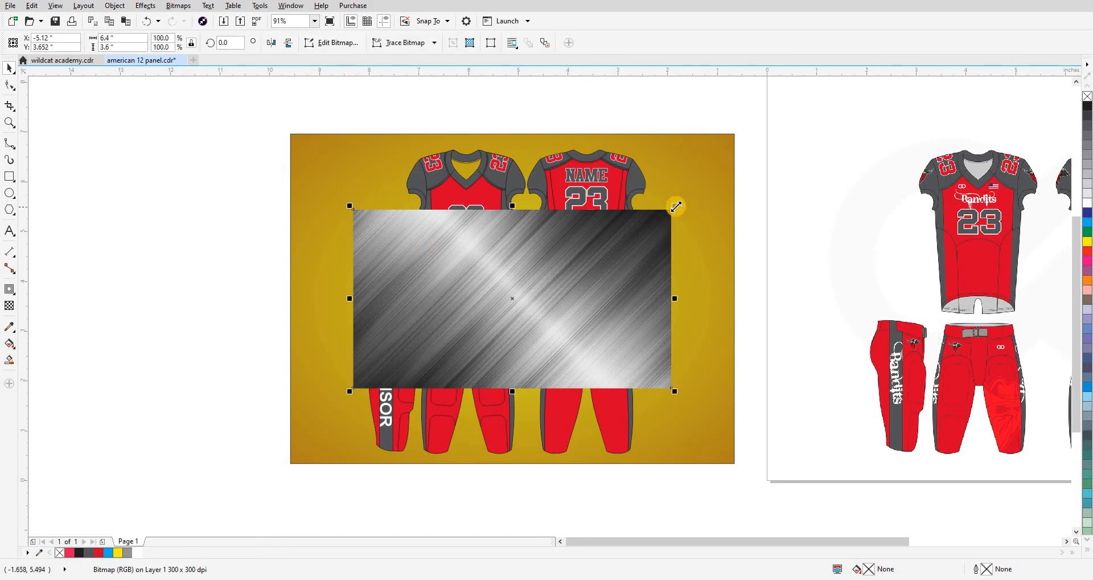
Enlarge the brushed-metal image to about 187% and PowerClip it inside the background rectangle behind the uniform.
left_click_drag(677, 206, 812, 157)
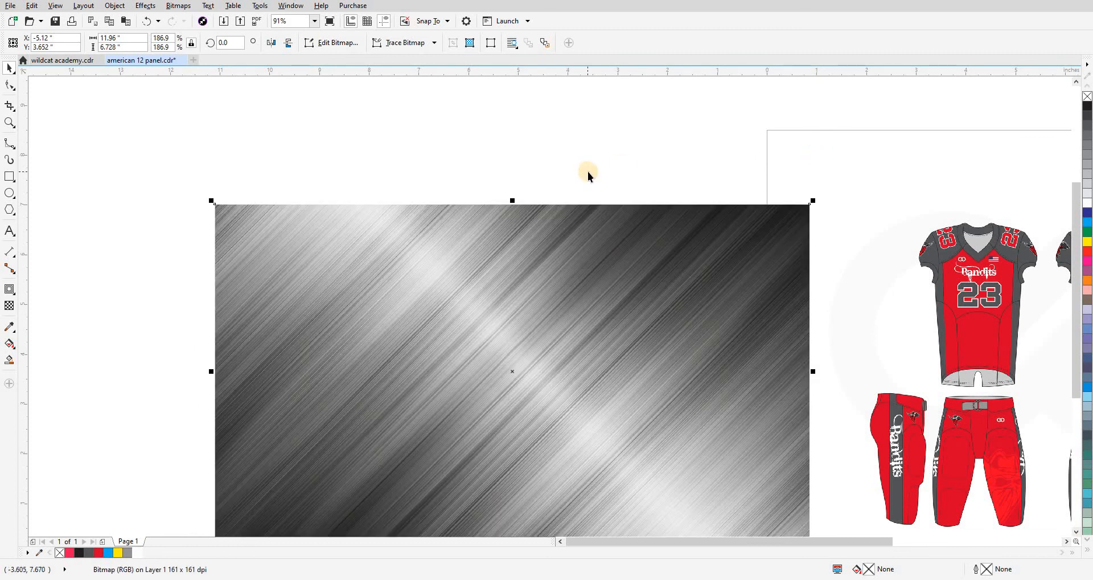
key("shift+Page_Down")
key("Escape")
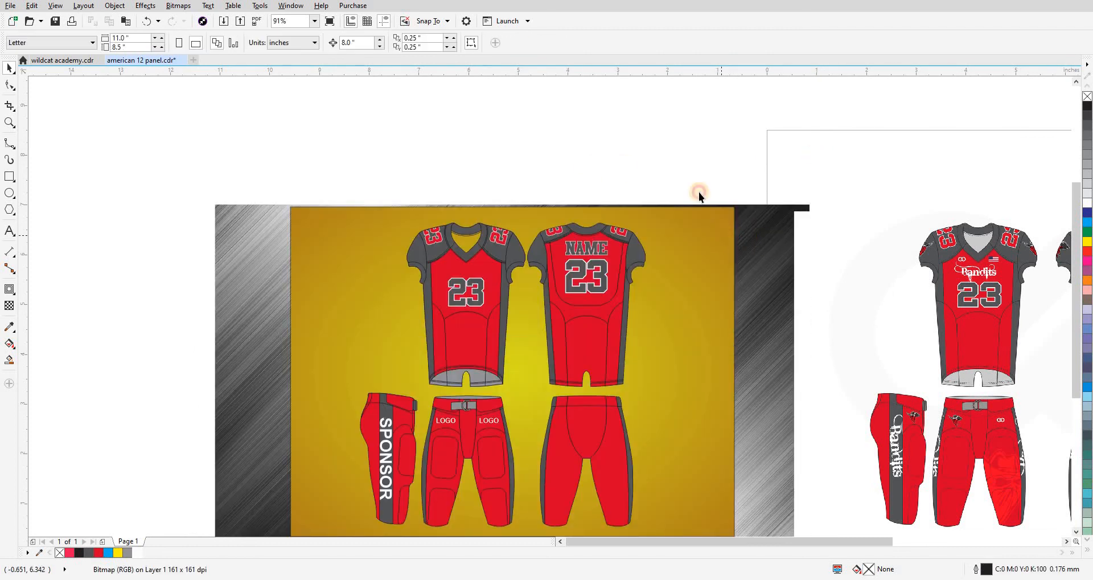
left_click(704, 223)
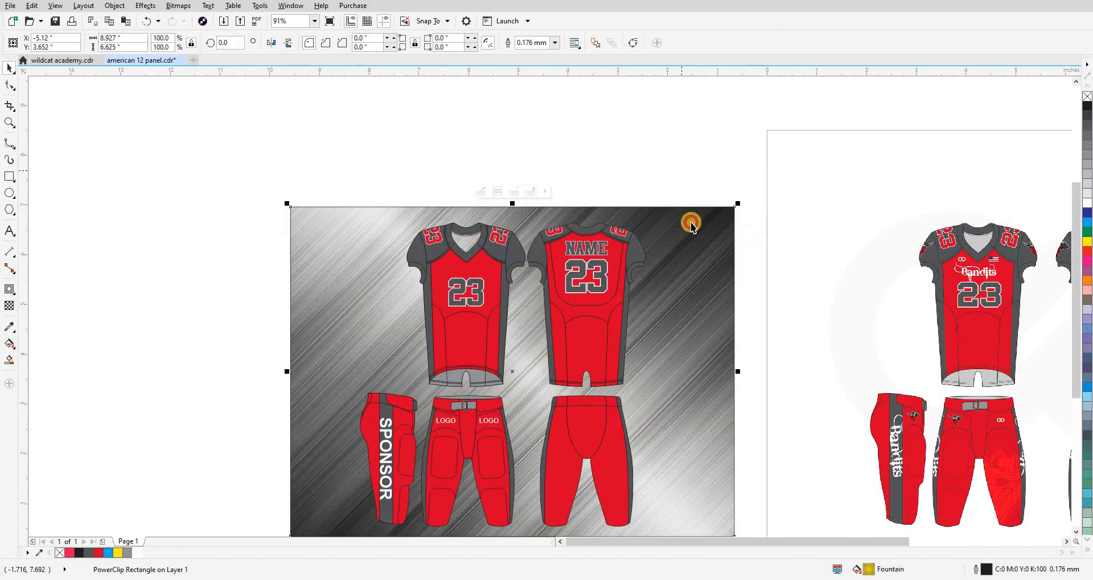
left_click(670, 318)
left_click(619, 152)
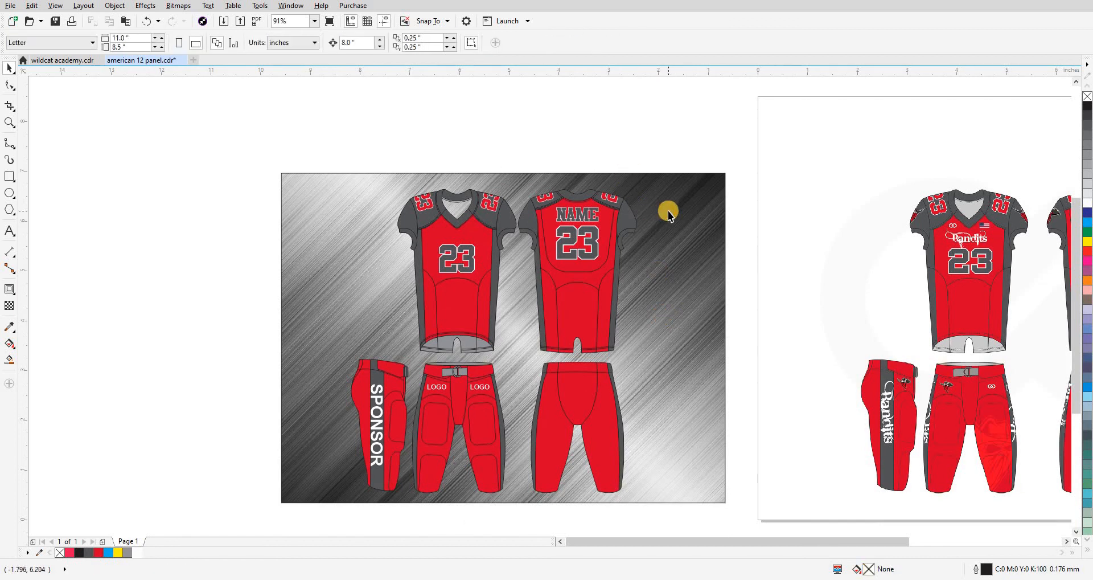
Try to rotate the brushed-metal image inside the background rectangle to about 307 degrees.
left_click(669, 211)
scroll(665, 212, "down", 2)
left_click(665, 212)
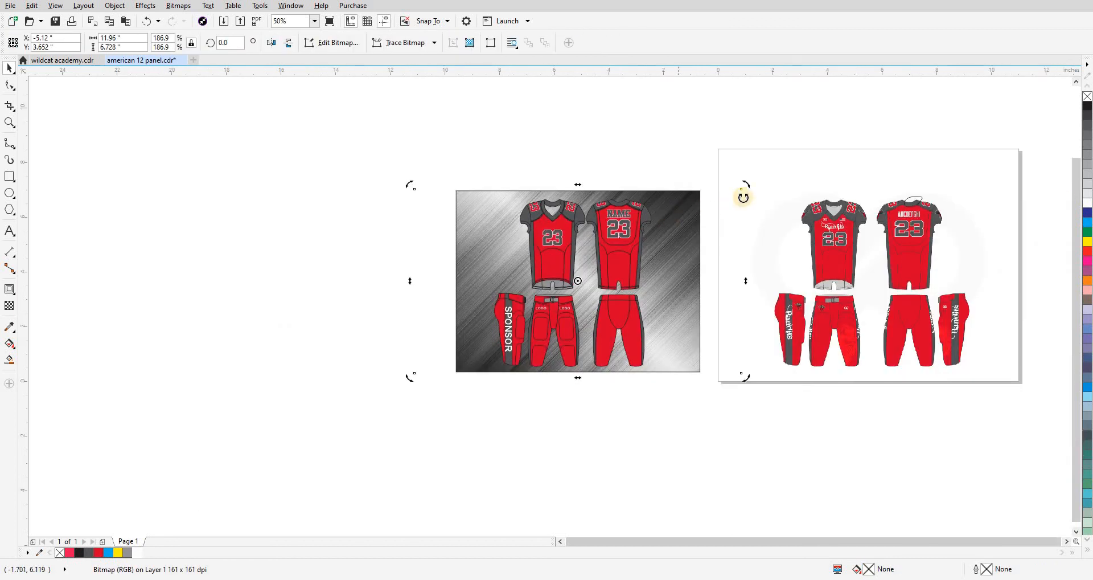
left_click_drag(750, 194, 757, 357)
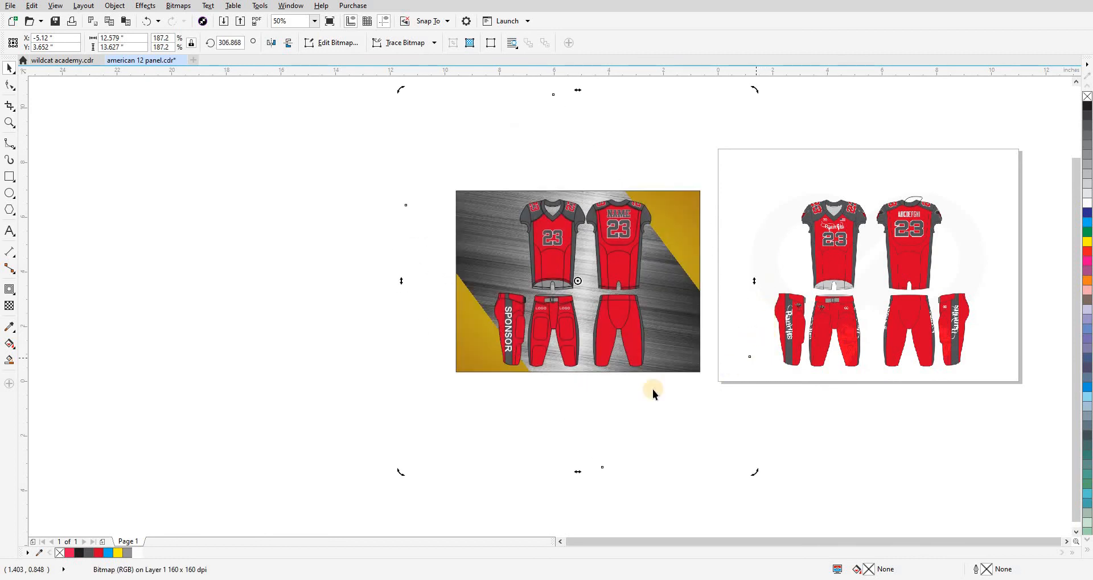
left_click(394, 337)
key("ctrl+z")
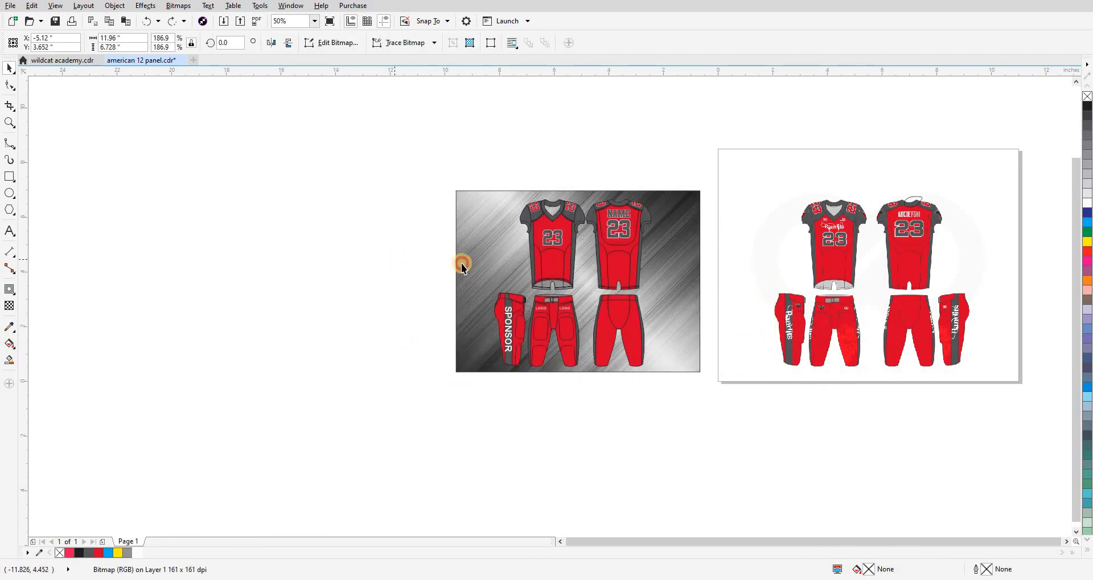
Scale the brushed-metal image inside the background rectangle up to about 300%.
left_click(420, 262)
scroll(691, 329, "up", 2)
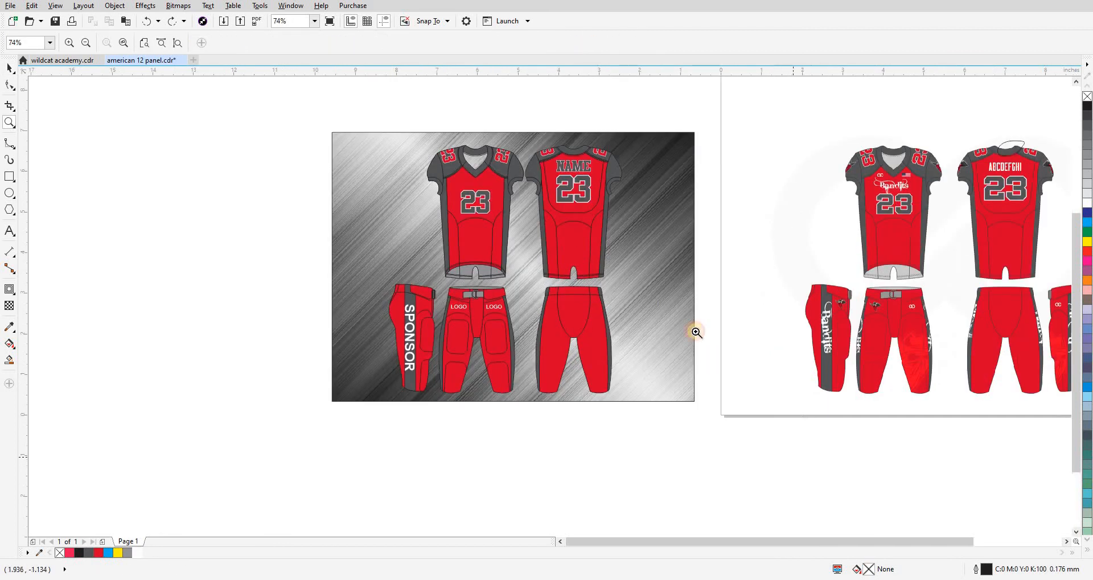
left_click(671, 310)
scroll(664, 353, "down", 2)
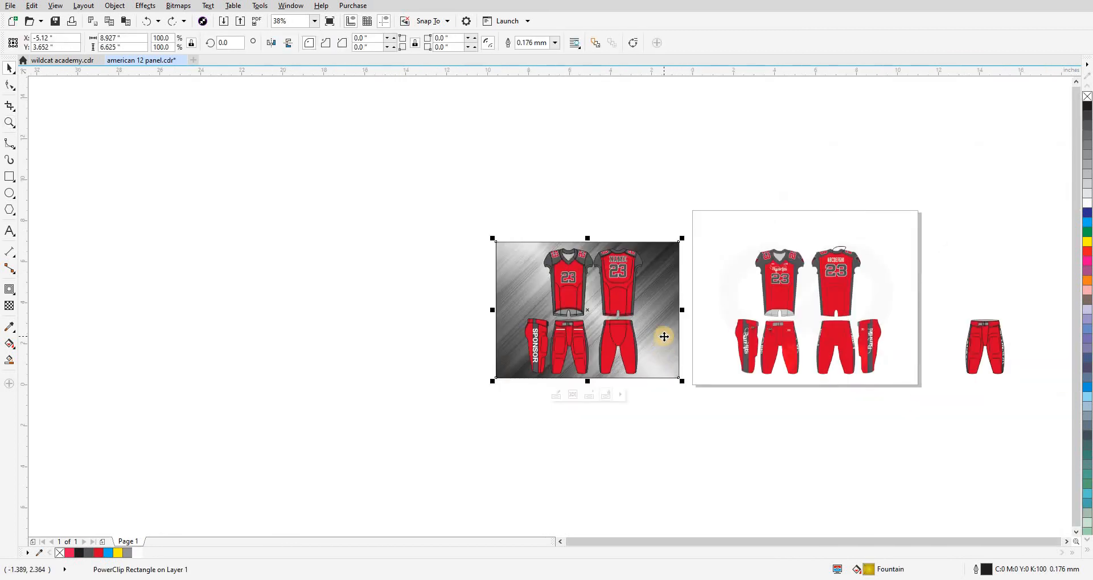
left_click(663, 336, "ctrl")
left_click_drag(713, 383, 791, 446)
left_click(788, 429)
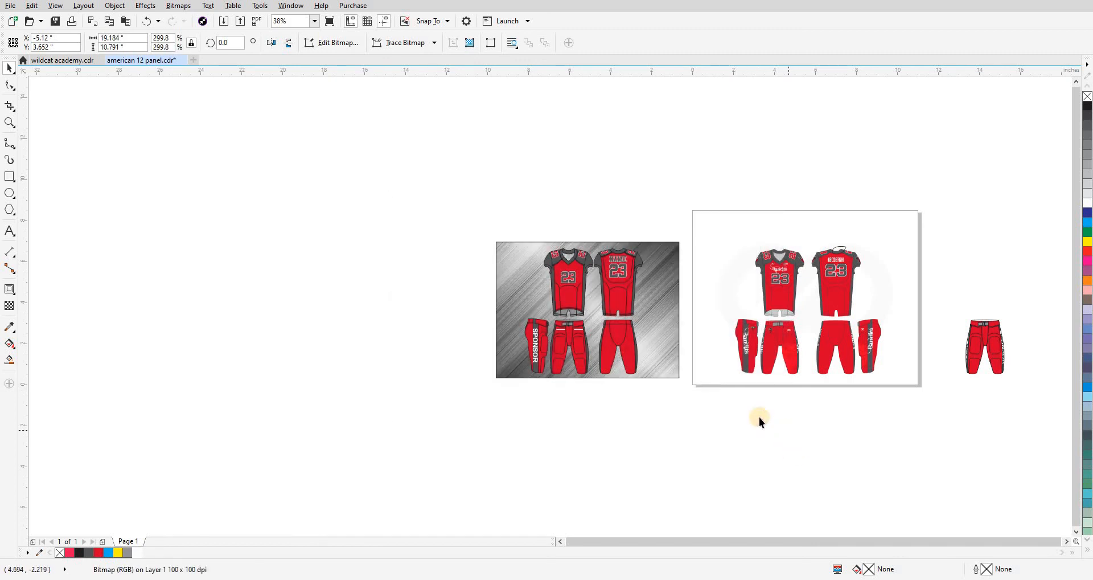
Enlarge the clipped brushed-metal image again, to about 374%, keeping it centered in the background rectangle.
left_click(662, 357)
left_click(664, 359, "ctrl")
mouse_move(786, 423)
left_mouse_down()
mouse_move(855, 471)
mouse_move(835, 451)
left_mouse_up()
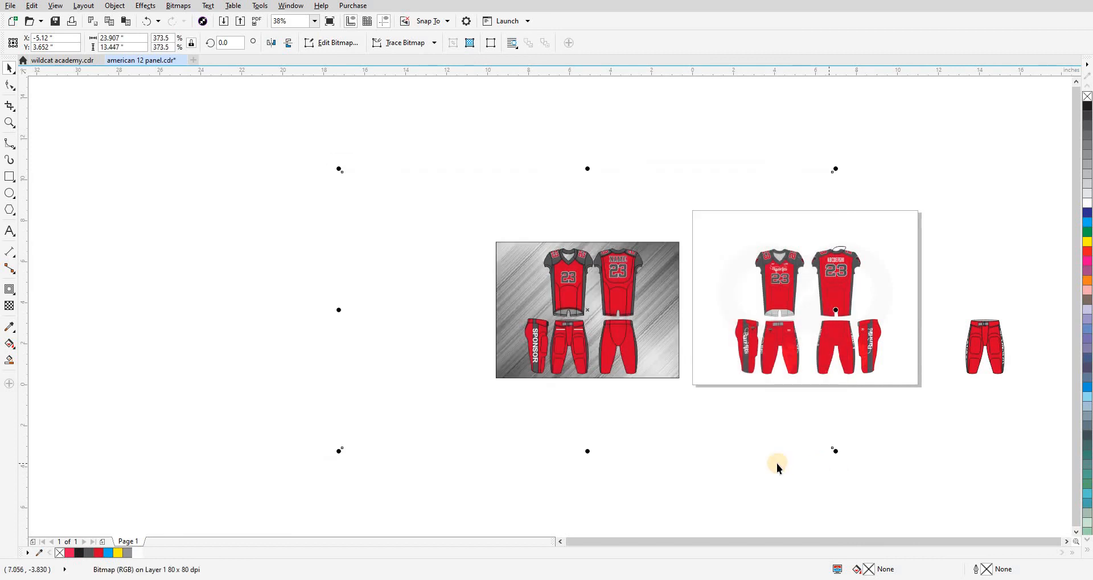
left_click(730, 439)
key("F2")
left_click_drag(450, 207, 727, 441)
Apply a uniform transparency of 34 to the brushed-metal image clipped inside the background rectangle, letting the rectangle's gradient fill blend through.
left_click(693, 372)
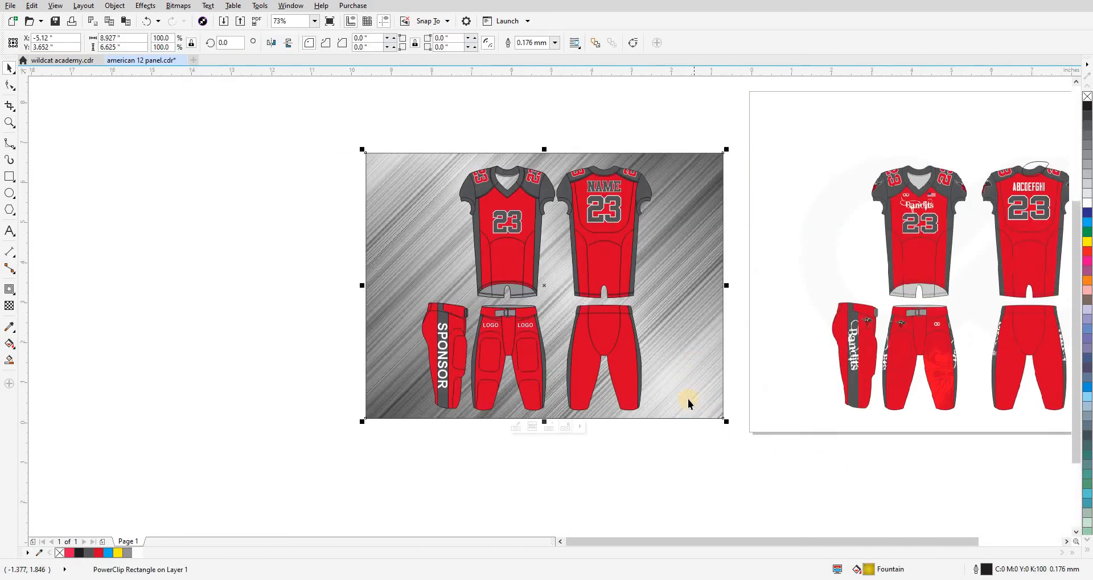
left_click_drag(694, 359, 689, 400)
left_click(663, 154)
left_click(664, 322, "ctrl")
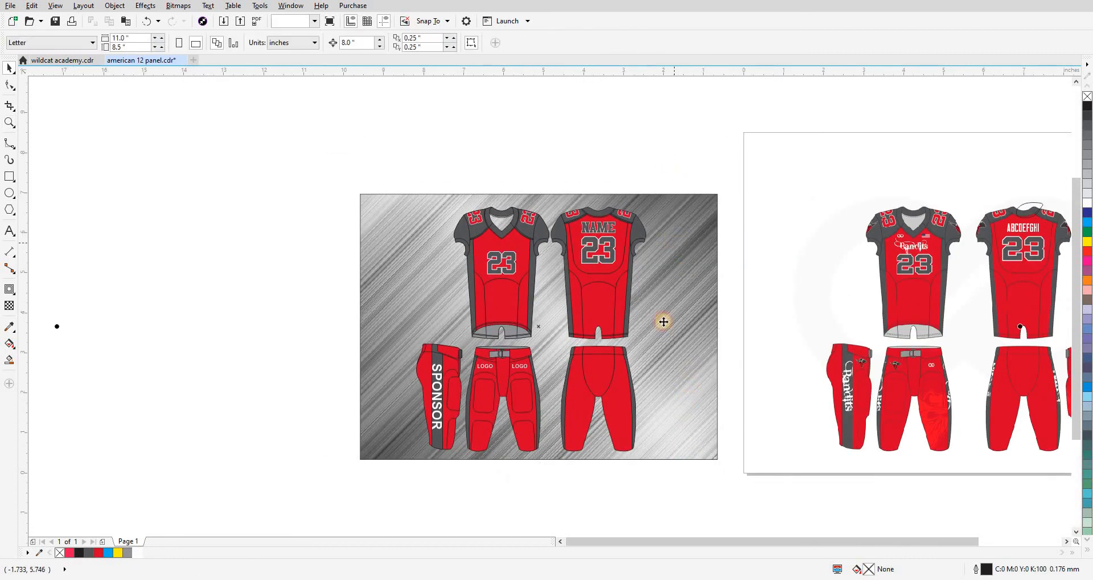
key("t")
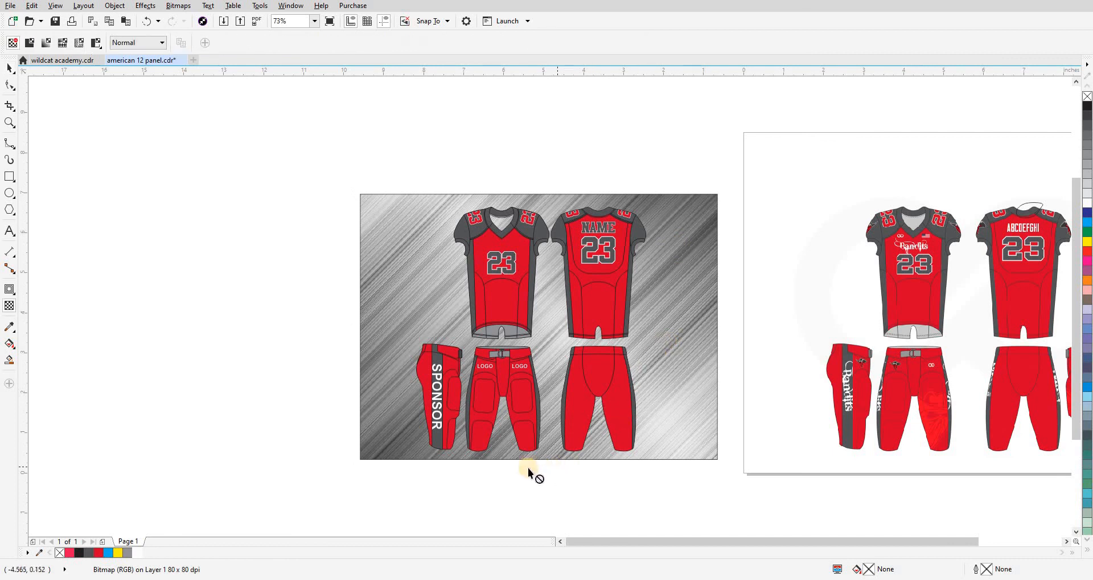
scroll(548, 221, "down", 1)
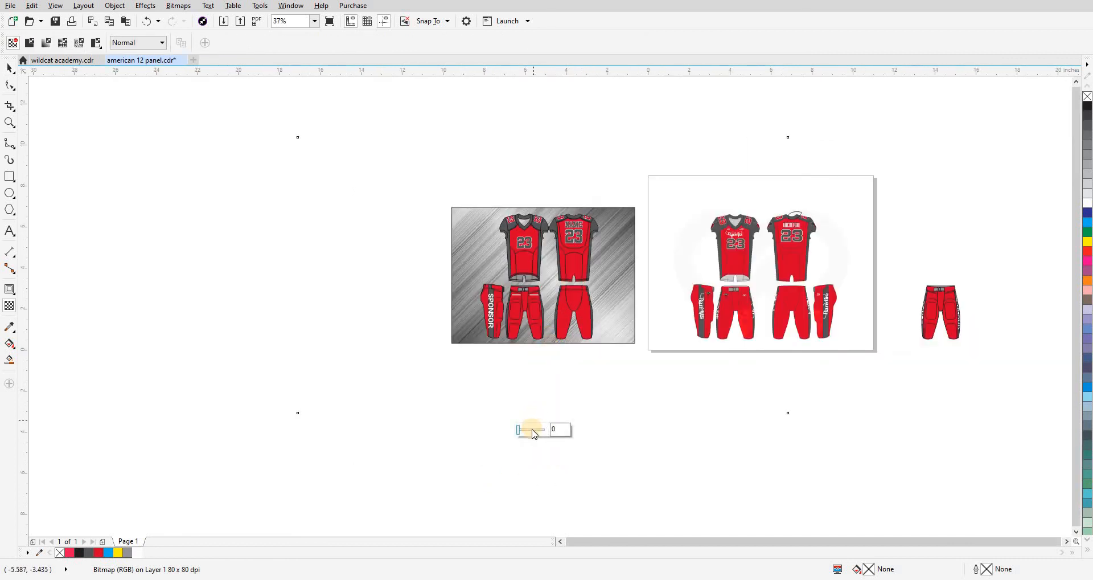
left_click(532, 430)
left_click_drag(529, 430, 527, 430)
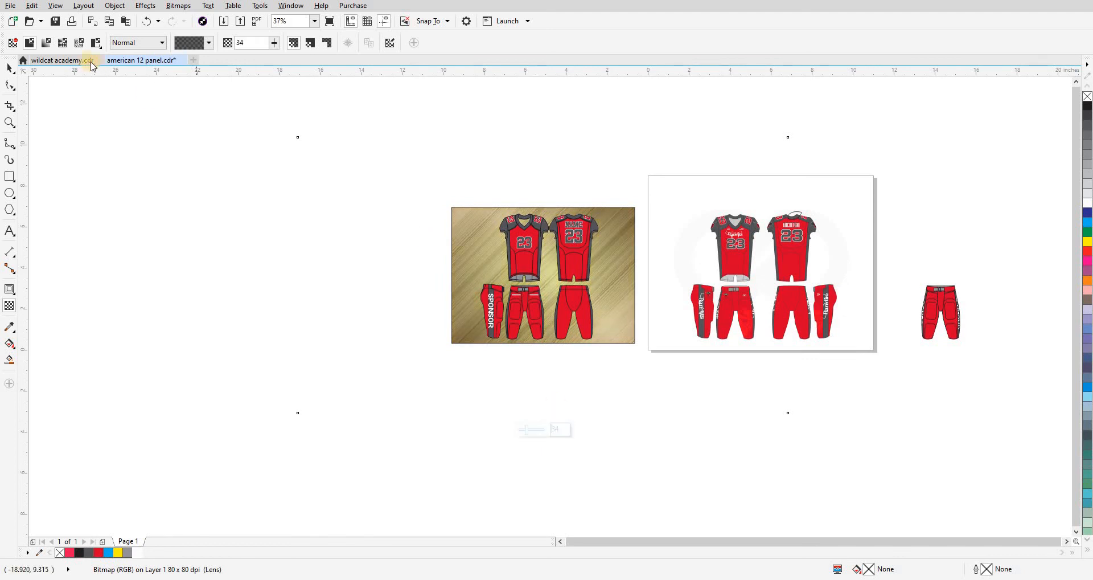
left_click(10, 69)
Inspect the complete uniform template up close on its blended background, next to the reference uniform.
key("z")
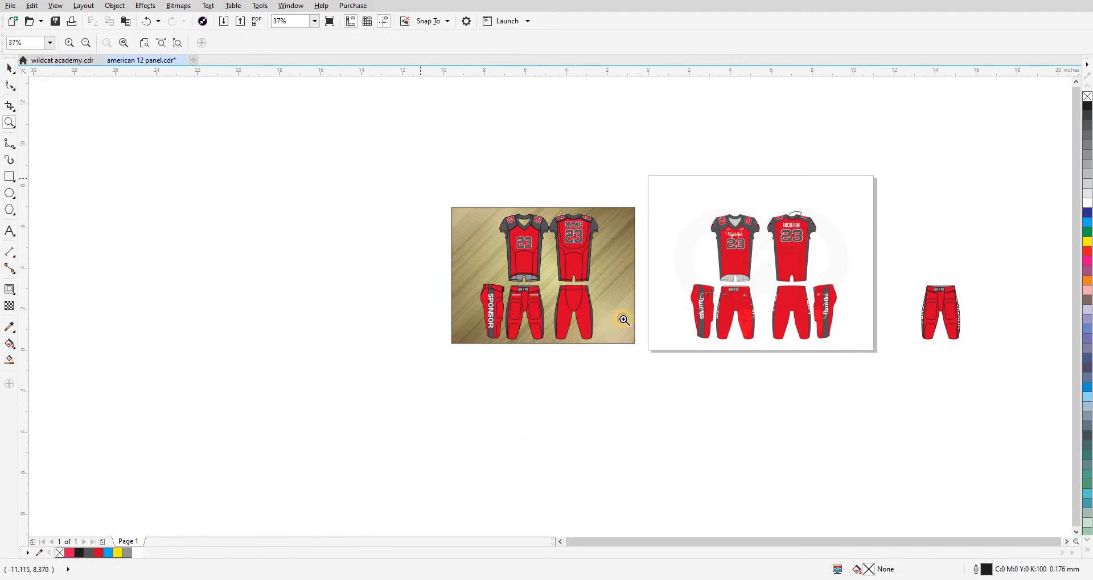
left_click_drag(420, 178, 659, 366)
key("space")
left_click(613, 312)
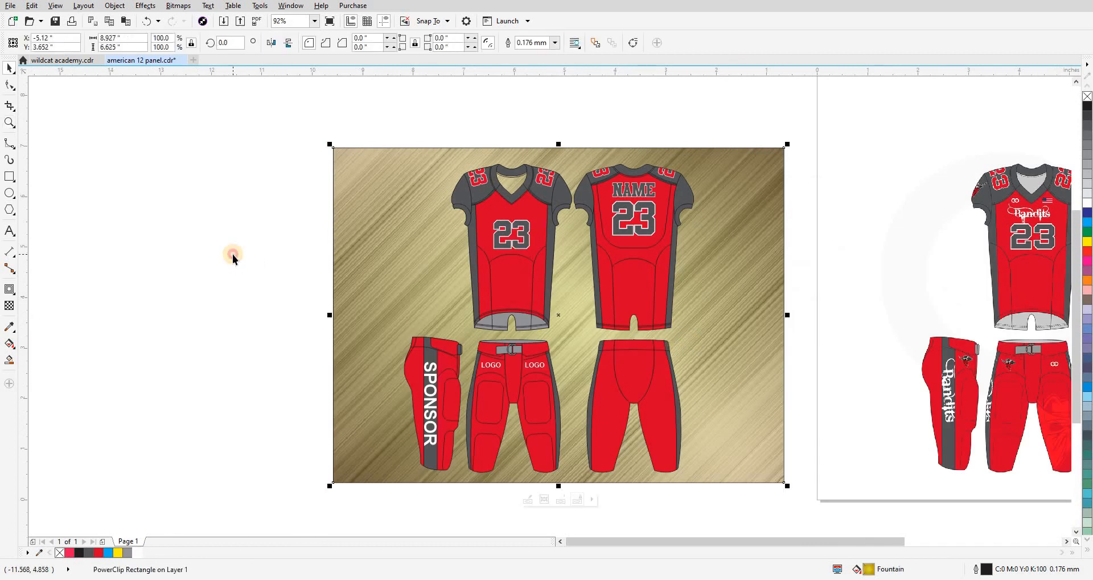
left_click(234, 254)
left_click_drag(251, 255, 208, 244)
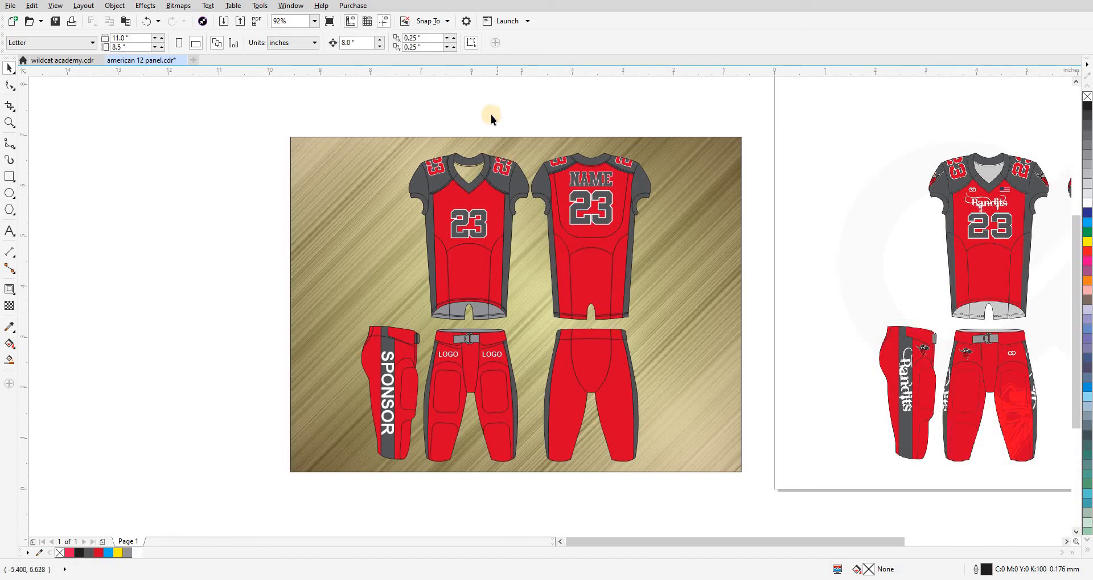
scroll(259, 183, "right", 3)
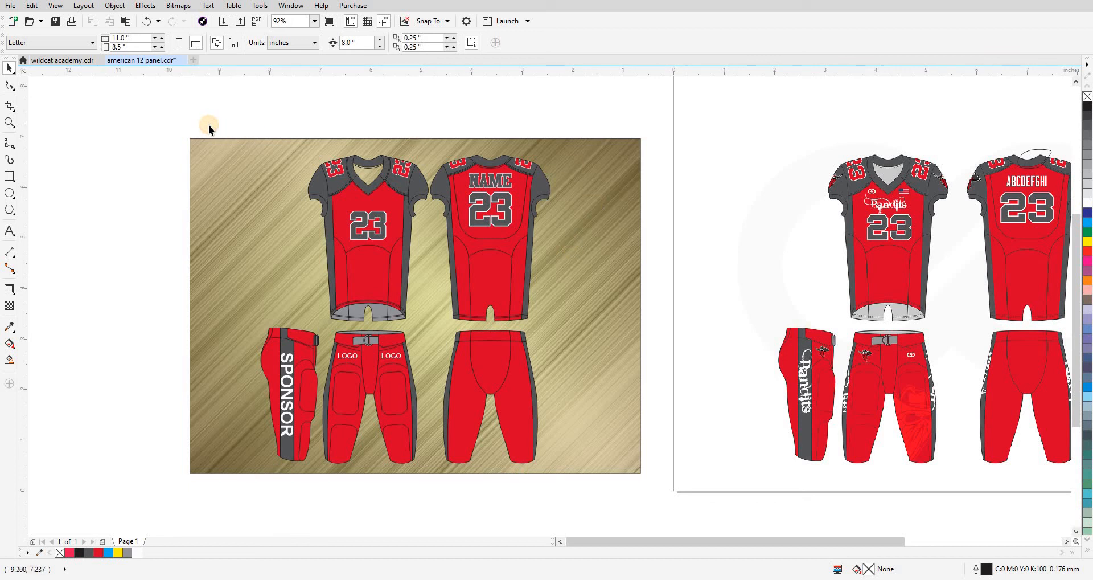
key("z")
left_click_drag(176, 121, 646, 481)
key("space")
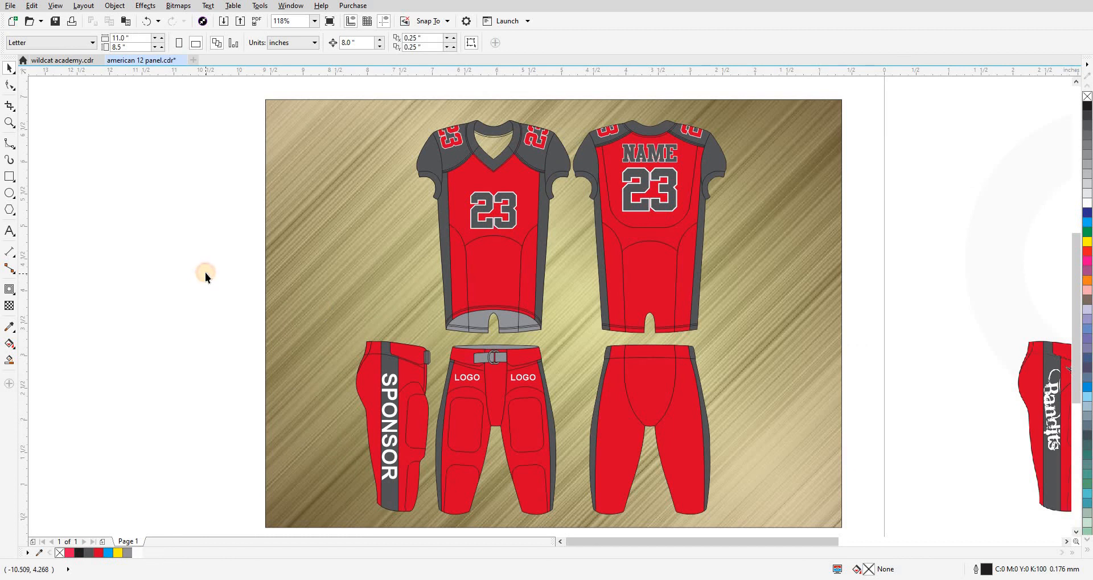